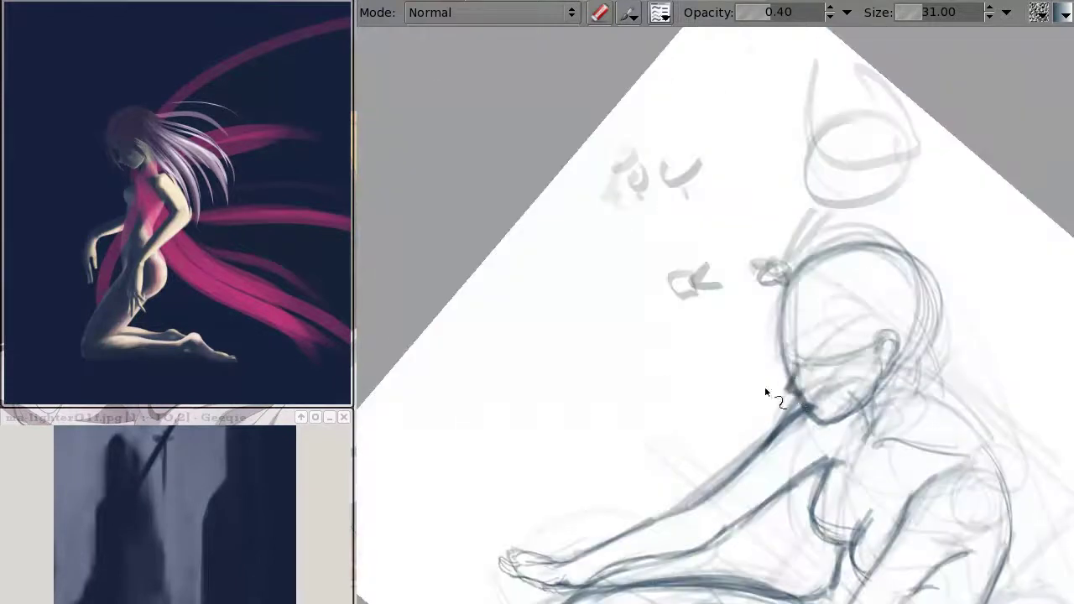
- Paint the face's left edge, chin and neck in pale tones
mouse_move(782, 319)
left_mouse_down()
mouse_move(808, 411)
mouse_move(876, 384)
left_mouse_up()
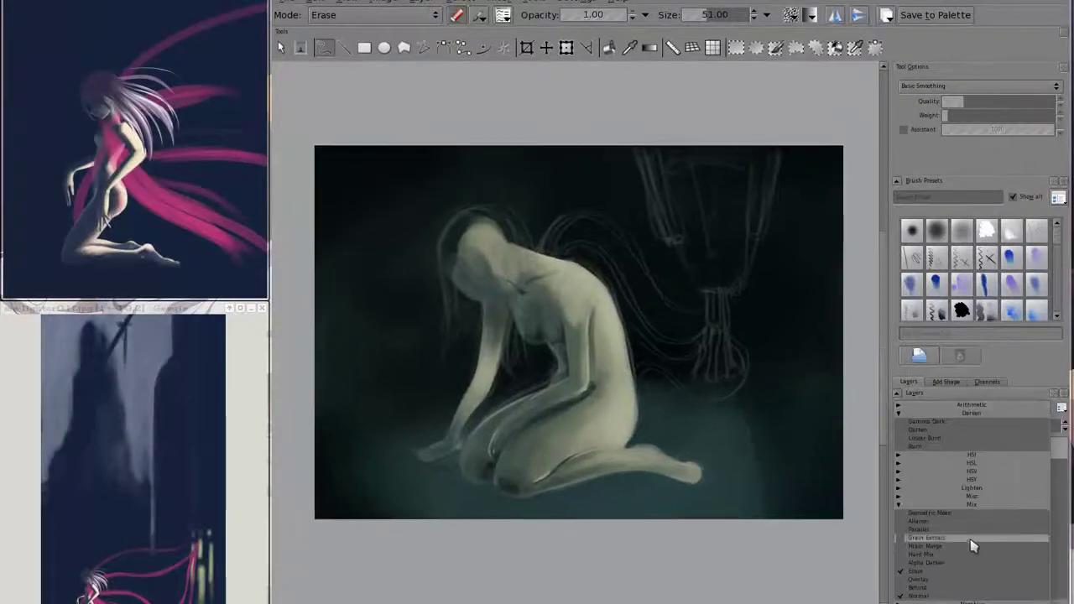
- Fade the sketch layer with Grain Extract blending and load a large muted blue-grey brush
left_click(971, 541)
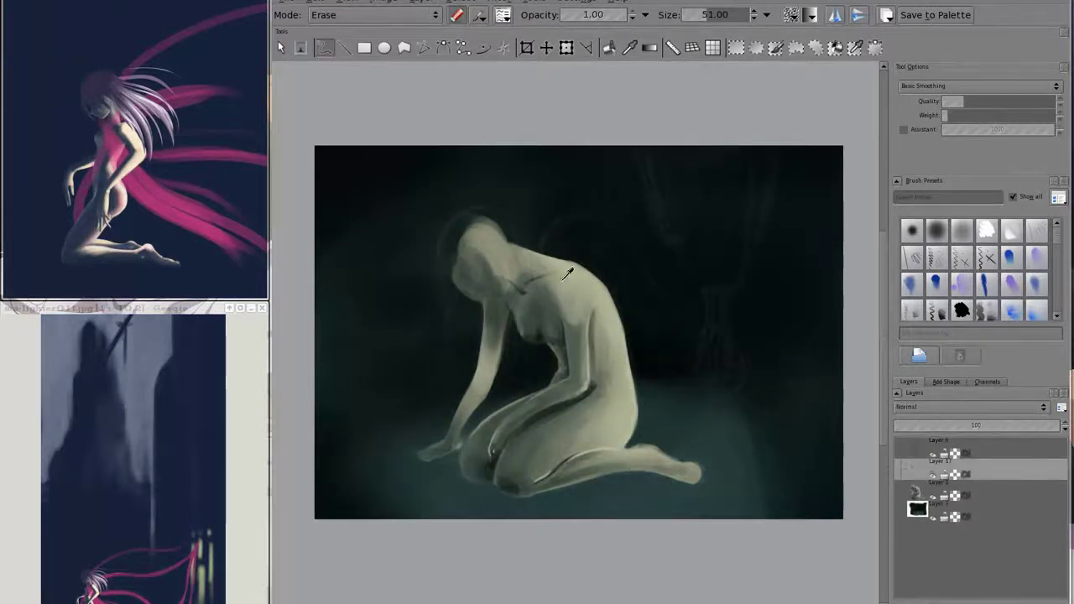
key("Tab")
key("shift+i")
left_click(635, 84)
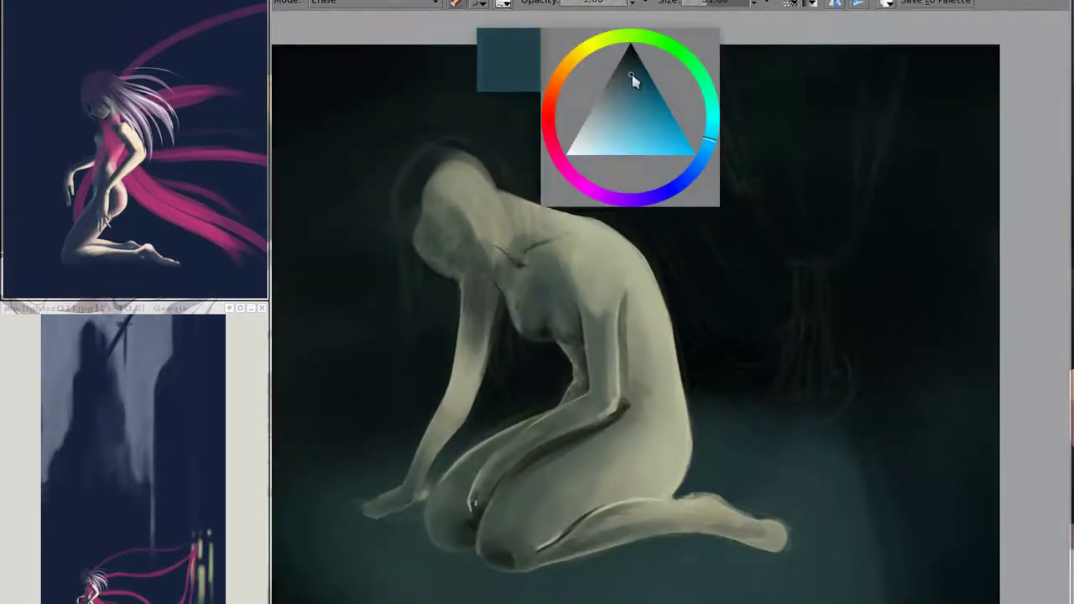
right_click(671, 315)
left_click(705, 252)
- Paint the hanging curtain at upper right with light edge streaks and a dark gathered knot
left_click_drag(700, 52, 755, 166)
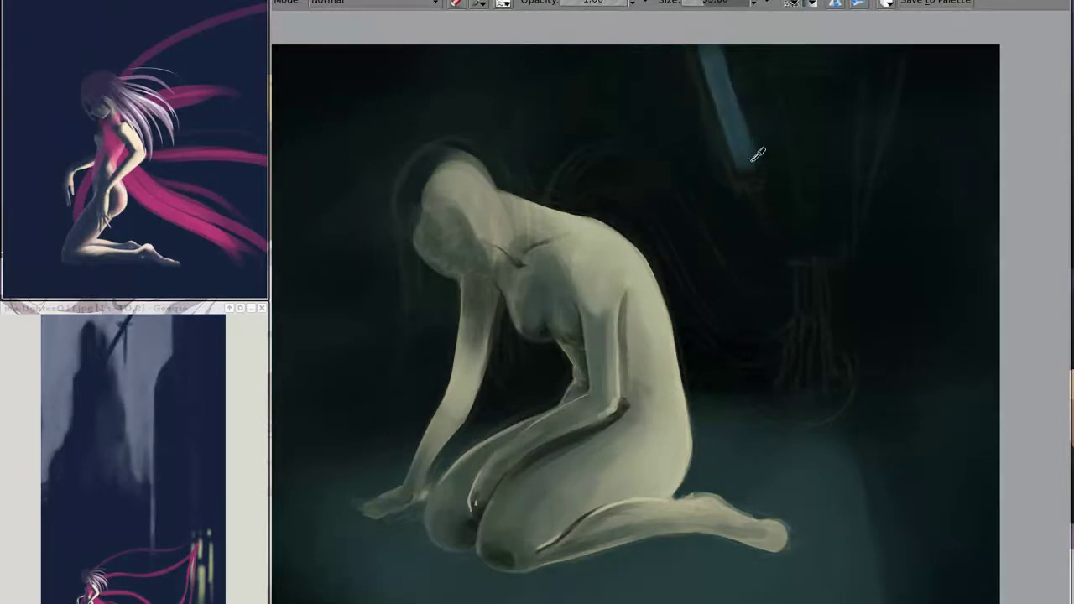
left_click_drag(690, 47, 814, 314)
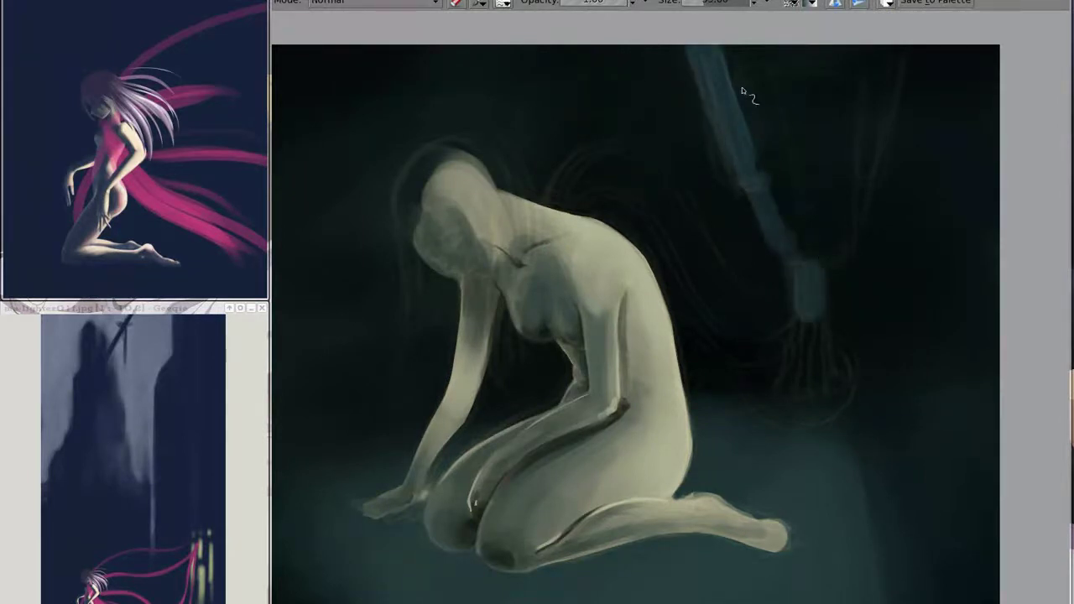
left_click_drag(797, 226, 760, 146)
left_click_drag(902, 51, 804, 262)
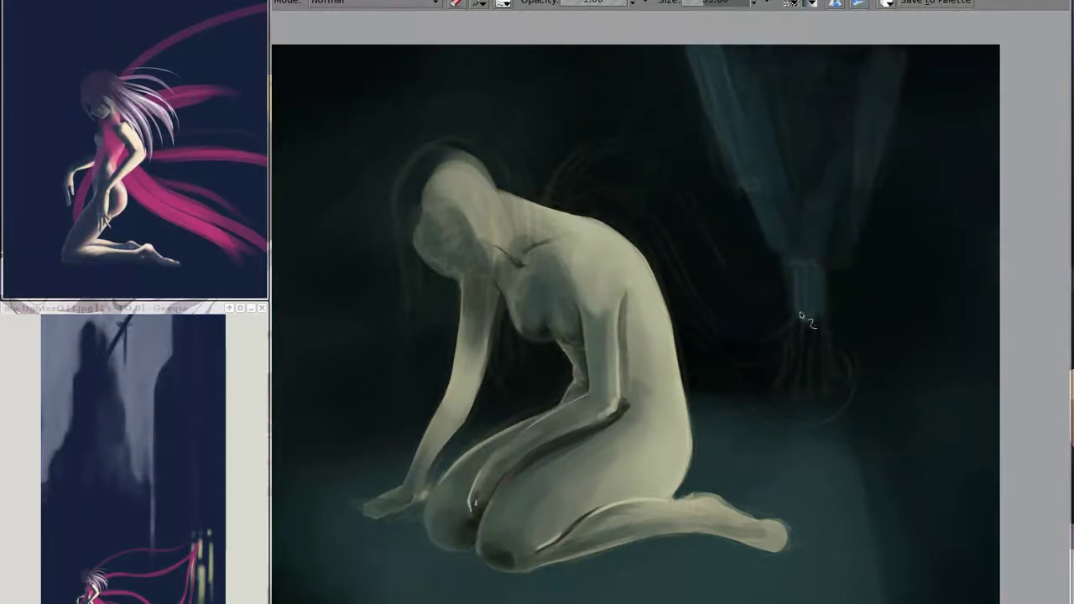
left_click_drag(800, 313, 807, 246)
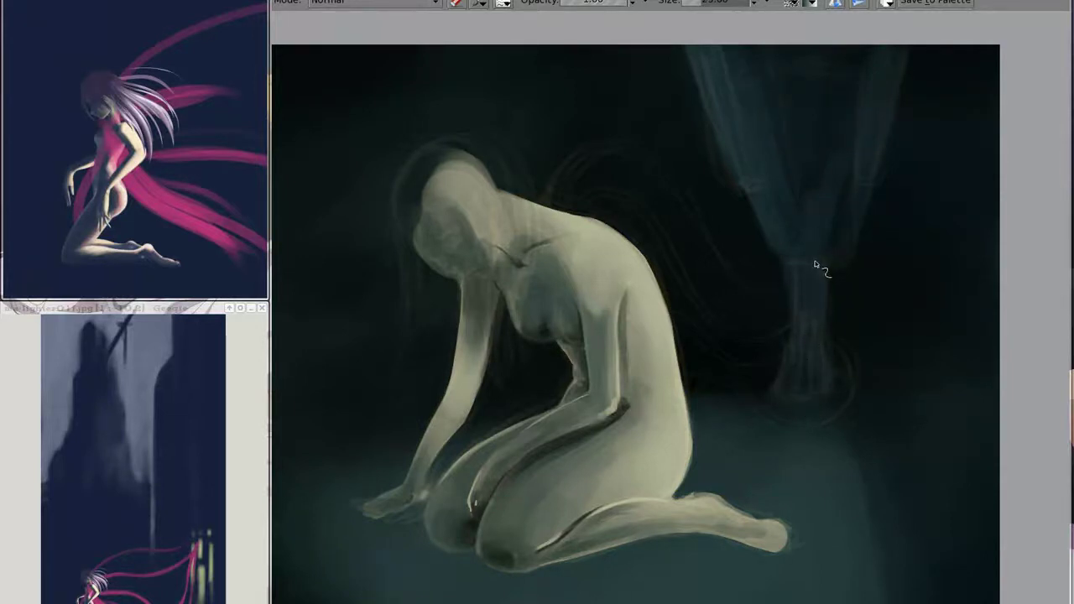
- Paint a dark cast shadow on the floor beneath the knees and feet
key("Tab")
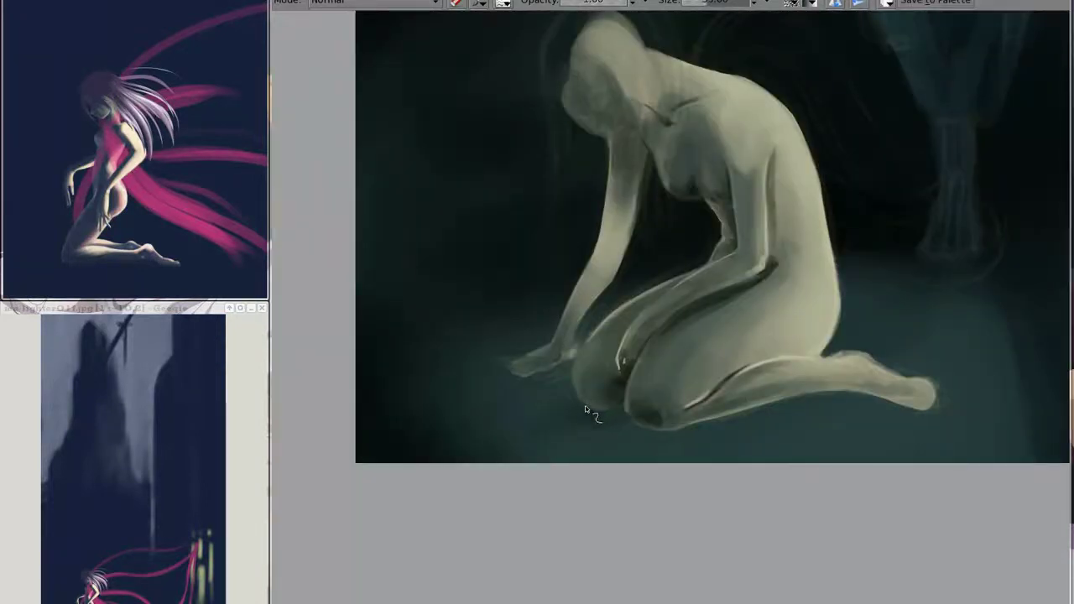
left_click_drag(909, 405, 572, 411)
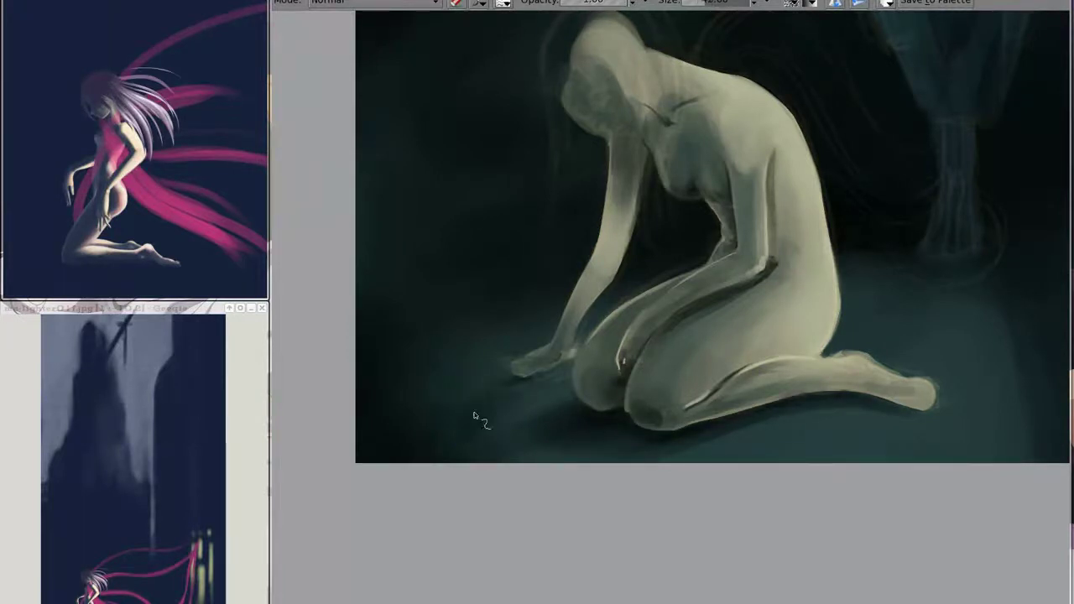
scroll(474, 417, "right", 3)
key("Tab")
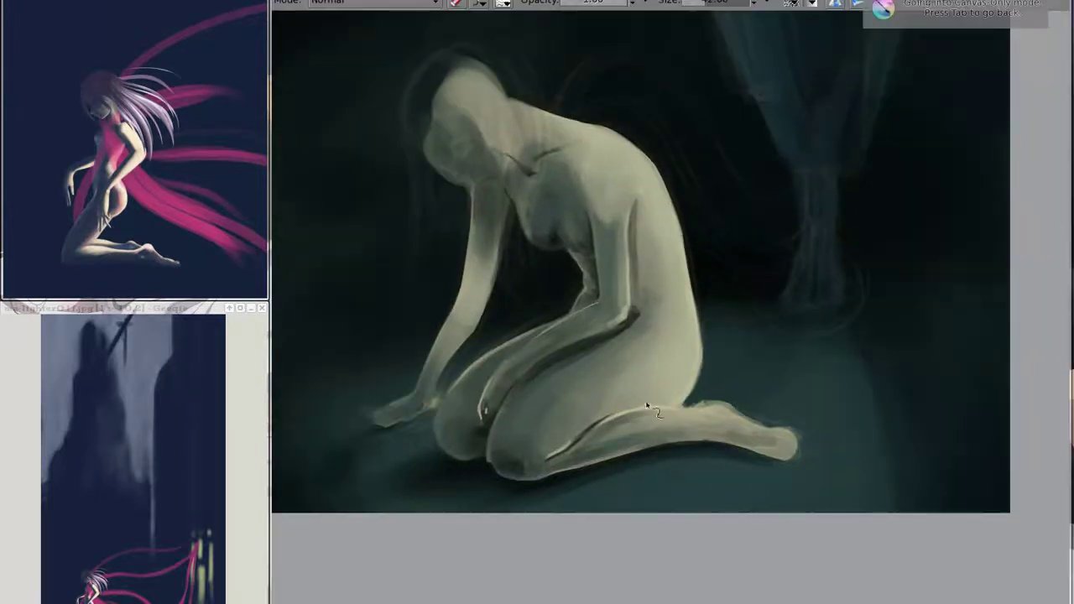
- Softly brighten the figure's lower leg with a large soft brush
right_click(667, 309)
left_click(628, 469)
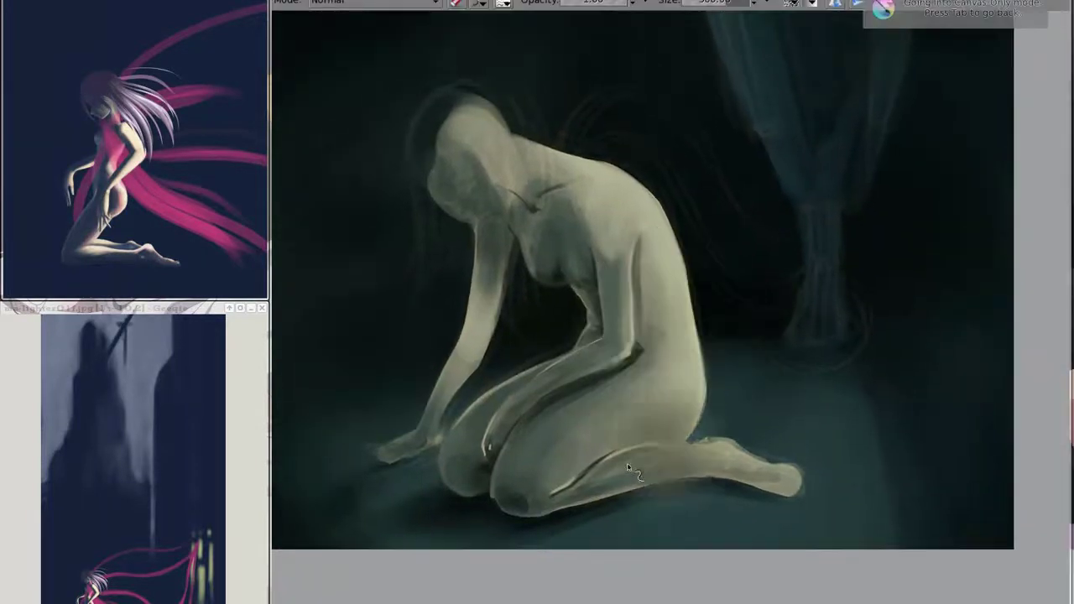
mouse_move(627, 468)
left_mouse_down()
mouse_move(670, 462)
mouse_move(577, 502)
left_mouse_up()
- Refine the curtain folds with a size-160 brush, adding a dark vertical fold
right_click(670, 317)
left_click(687, 451)
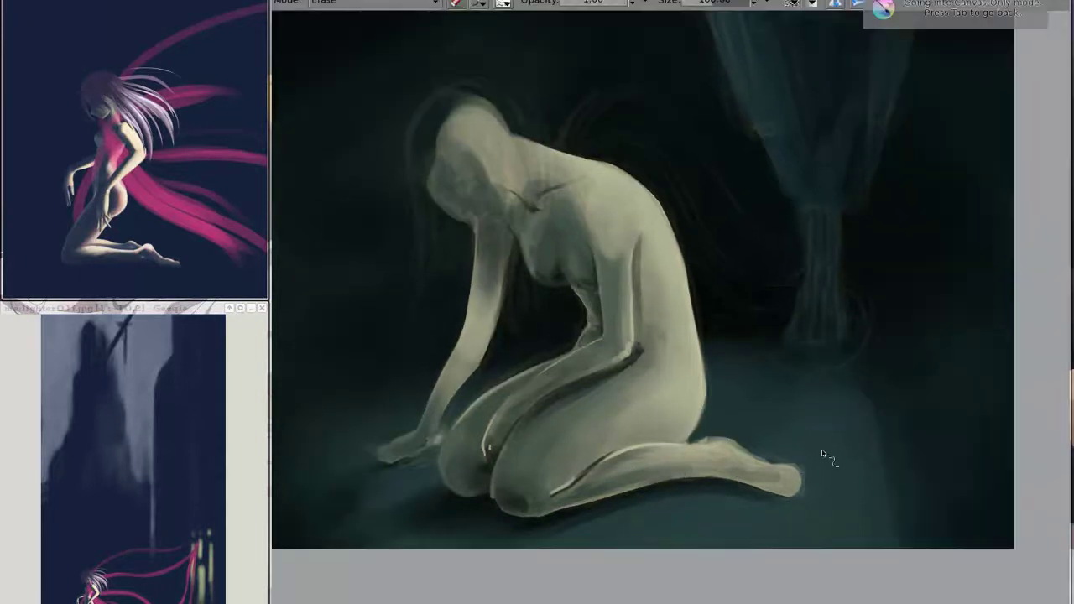
left_click_drag(827, 450, 755, 521)
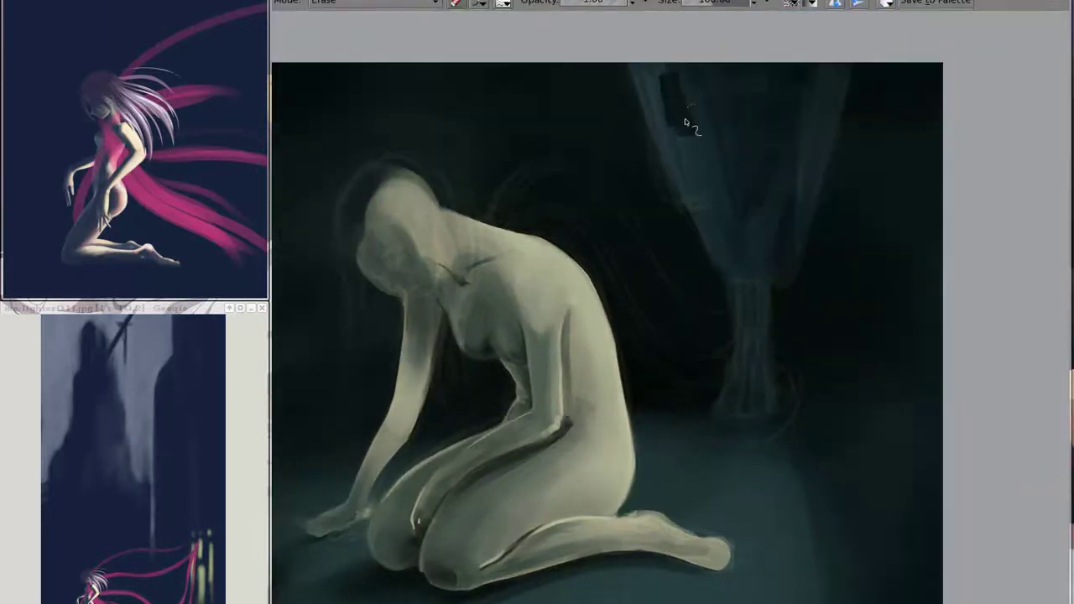
left_click_drag(678, 118, 672, 93)
key("e")
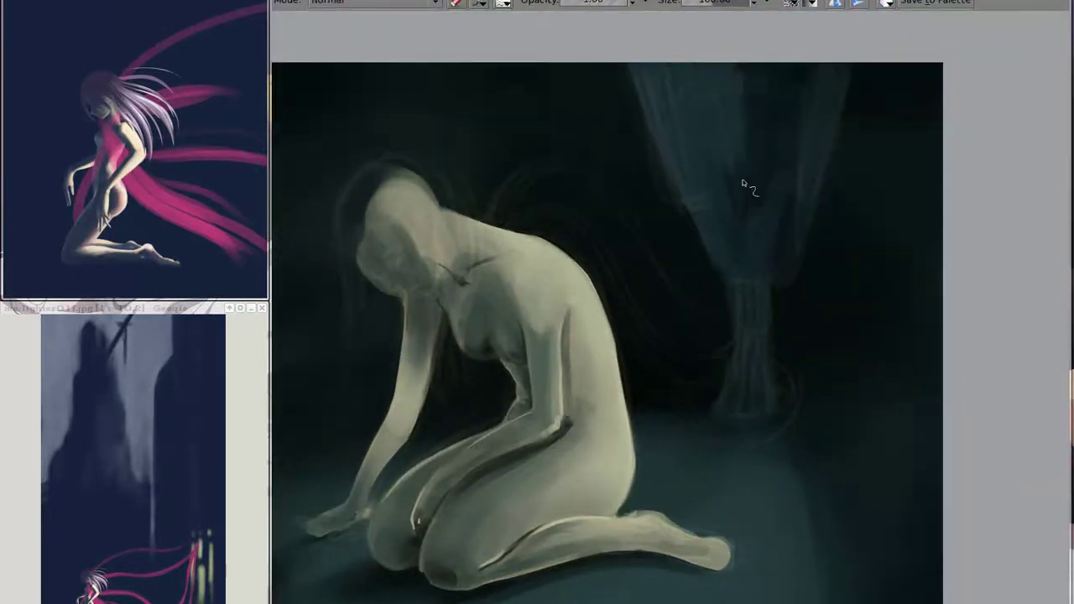
left_click_drag(730, 67, 745, 344)
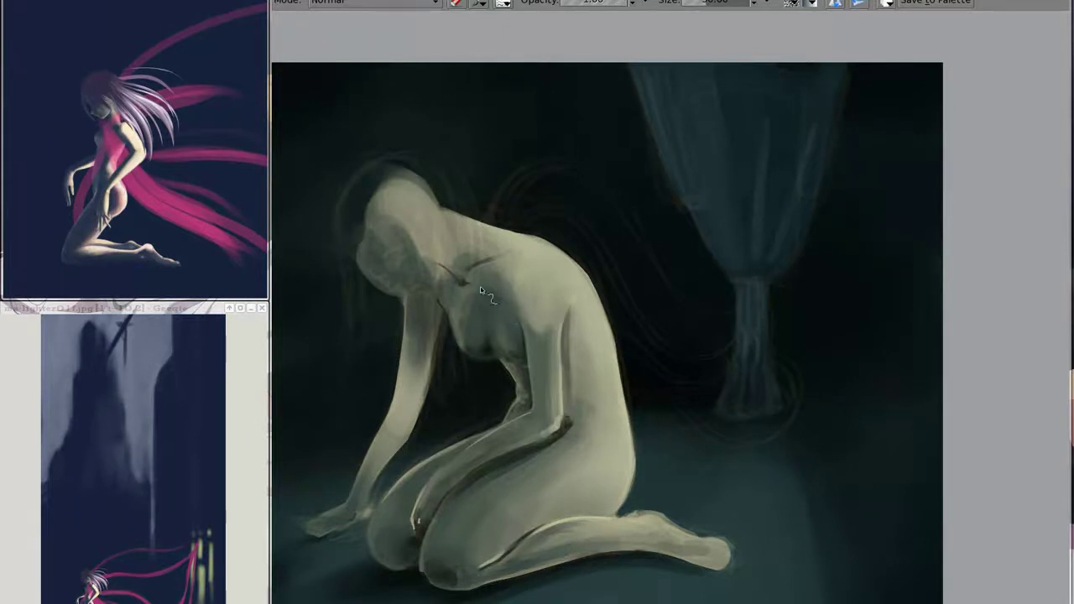
- Paint a dark grey cable arcing from the neck and extend its tail from the figure's side
left_click_drag(471, 260, 725, 363)
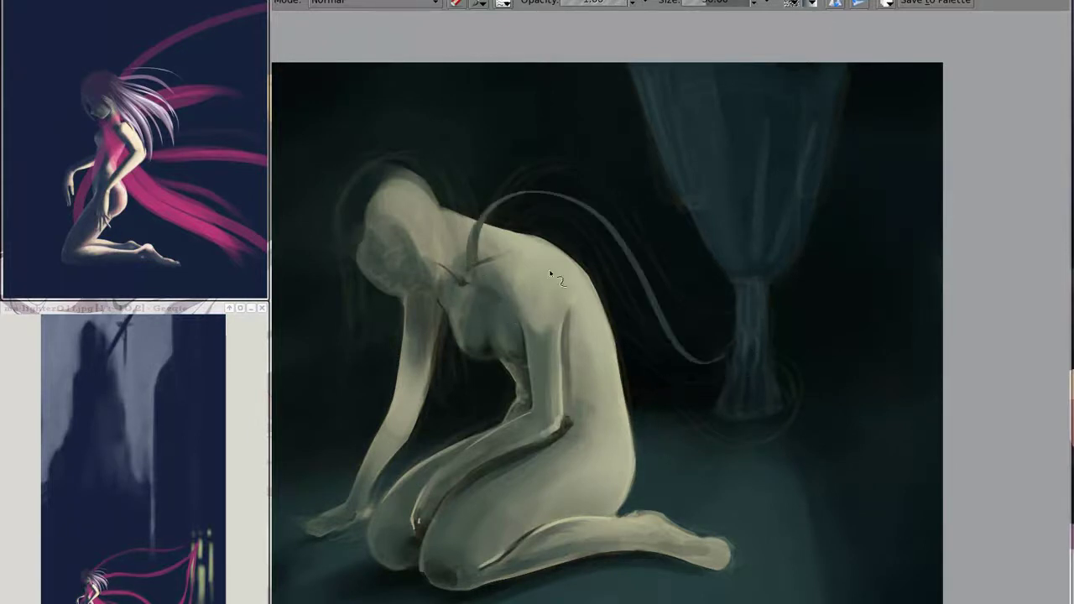
left_click_drag(525, 217, 803, 186)
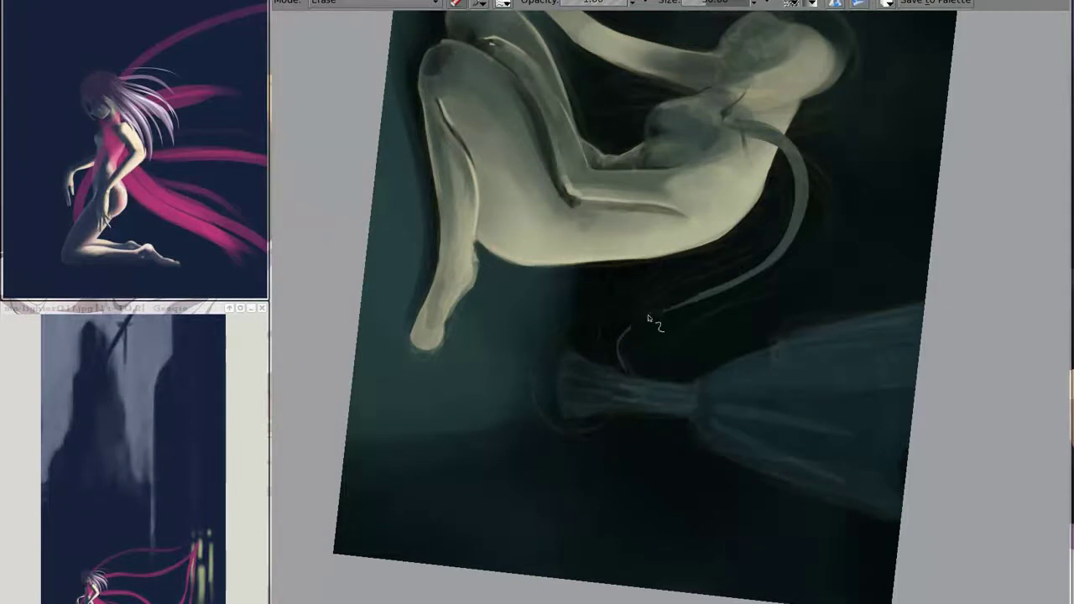
key("F12")
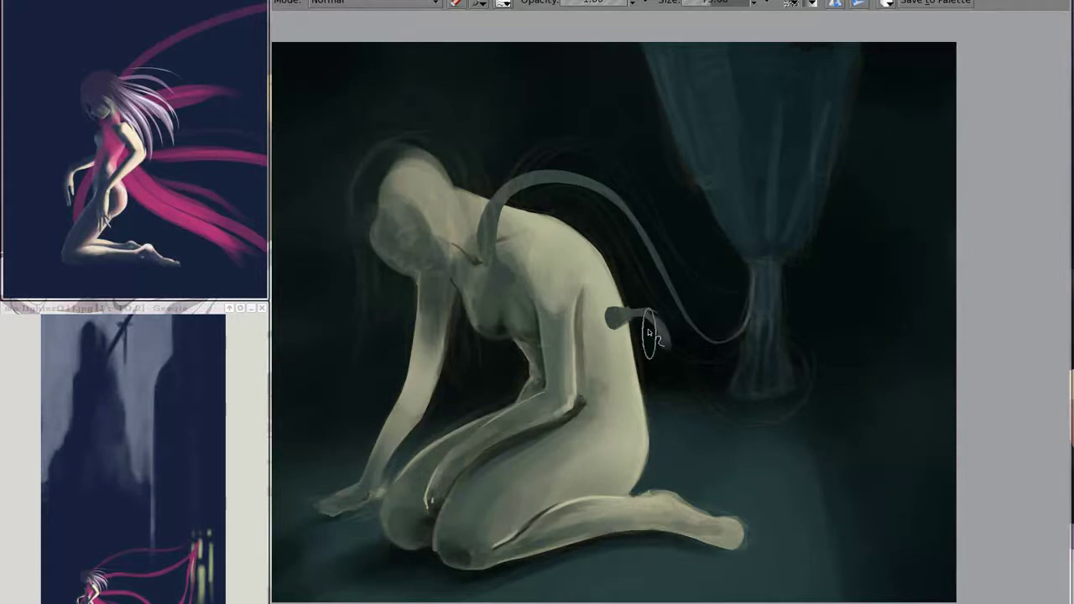
mouse_move(635, 313)
left_mouse_down()
mouse_move(664, 352)
mouse_move(779, 401)
left_mouse_up()
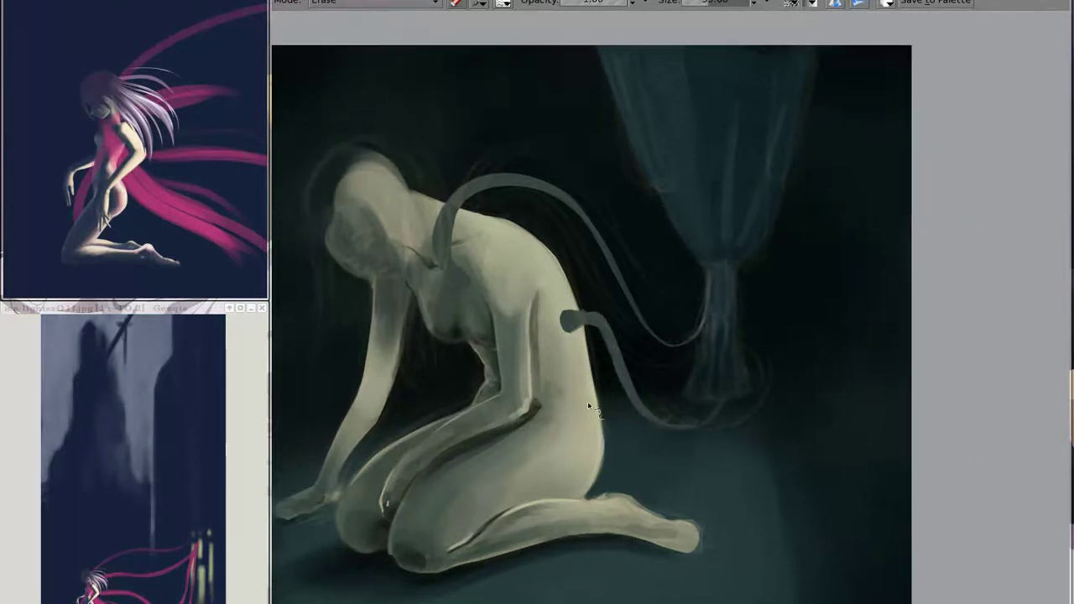
key("Tab")
left_click(992, 496)
- On a new paint layer, darken the lower end of the cable
scroll(690, 354, "up", 2)
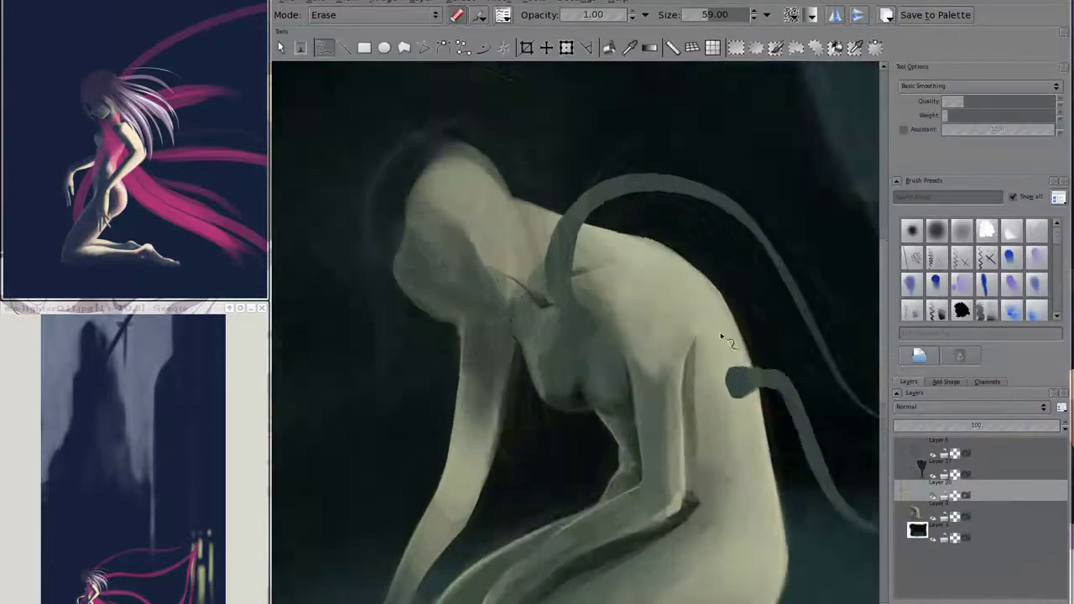
scroll(690, 354, "up", 3)
scroll(690, 354, "up", 2)
key("Insert")
key("e")
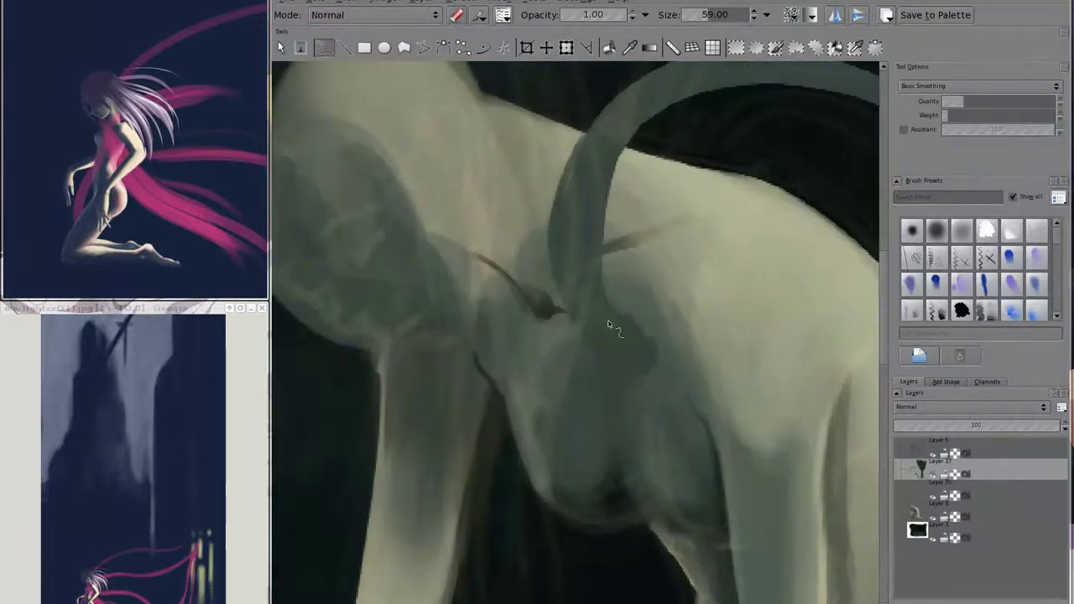
scroll(554, 264, "up", 2)
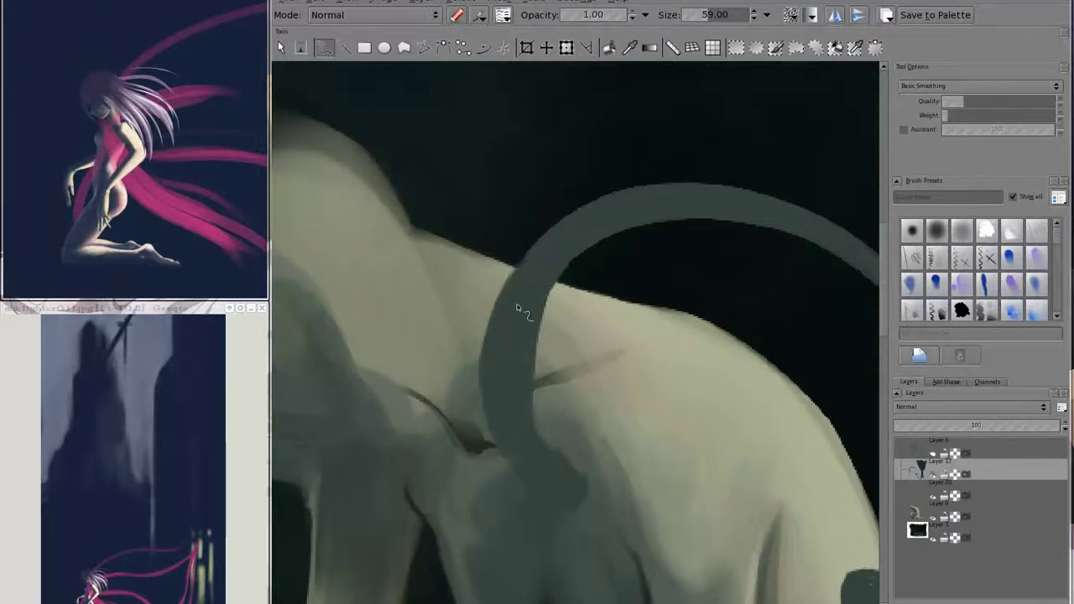
left_click_drag(522, 306, 624, 265)
left_click_drag(631, 386, 613, 331)
- Extend the looping cable with dark strokes and erase its blocky end into a taper
key("e")
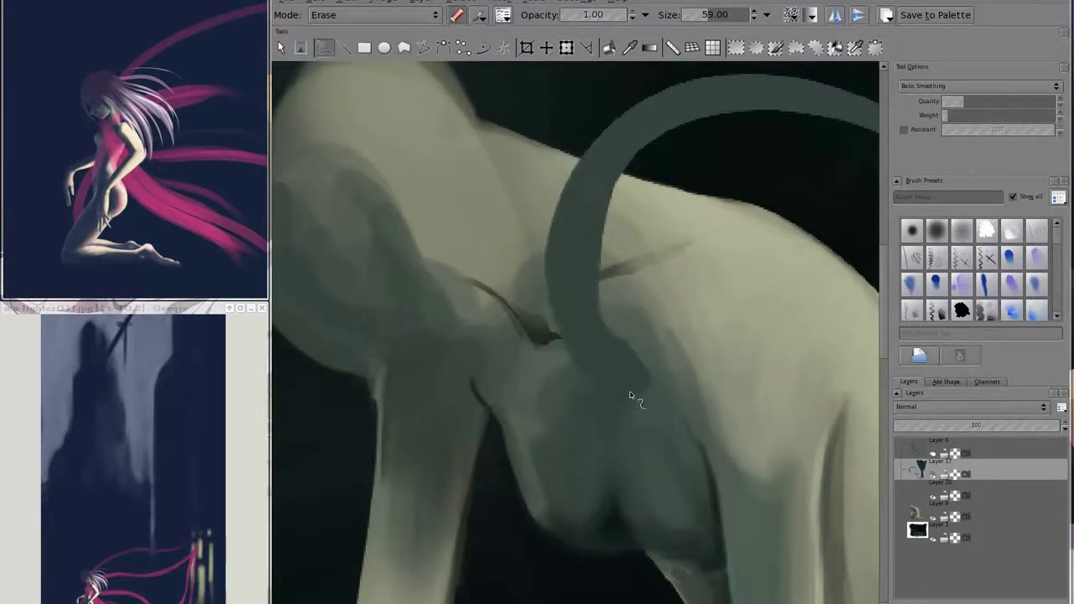
scroll(630, 391, "down", 5)
key("e")
scroll(604, 206, "up", 5)
left_click_drag(478, 361, 491, 201)
key("e")
mouse_move(475, 255)
left_mouse_down()
mouse_move(494, 352)
mouse_move(525, 185)
mouse_move(532, 252)
left_mouse_up()
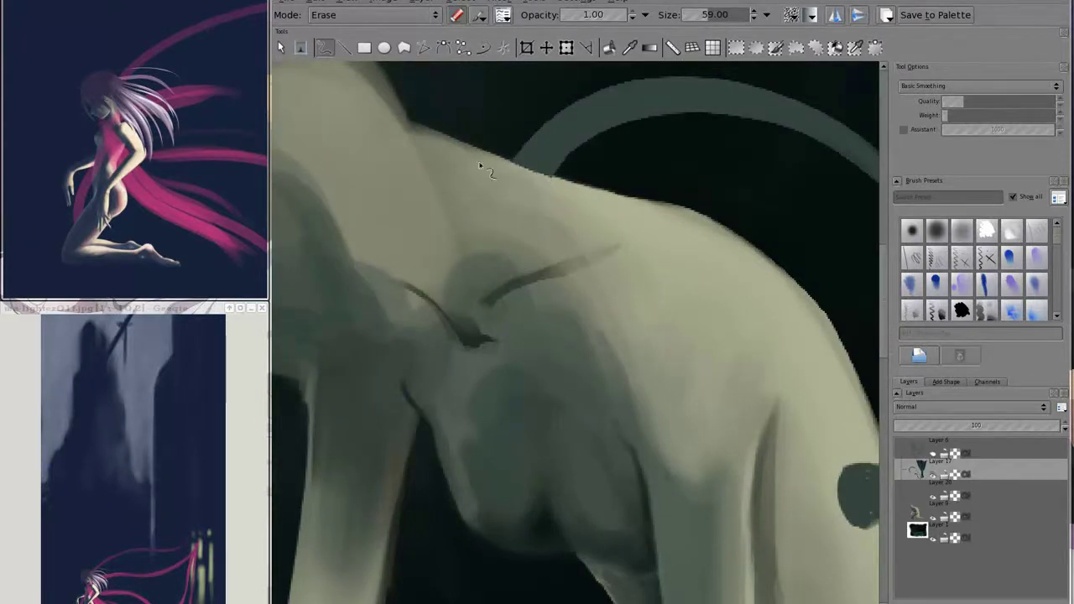
key("e")
left_click_drag(547, 191, 516, 153)
key("e")
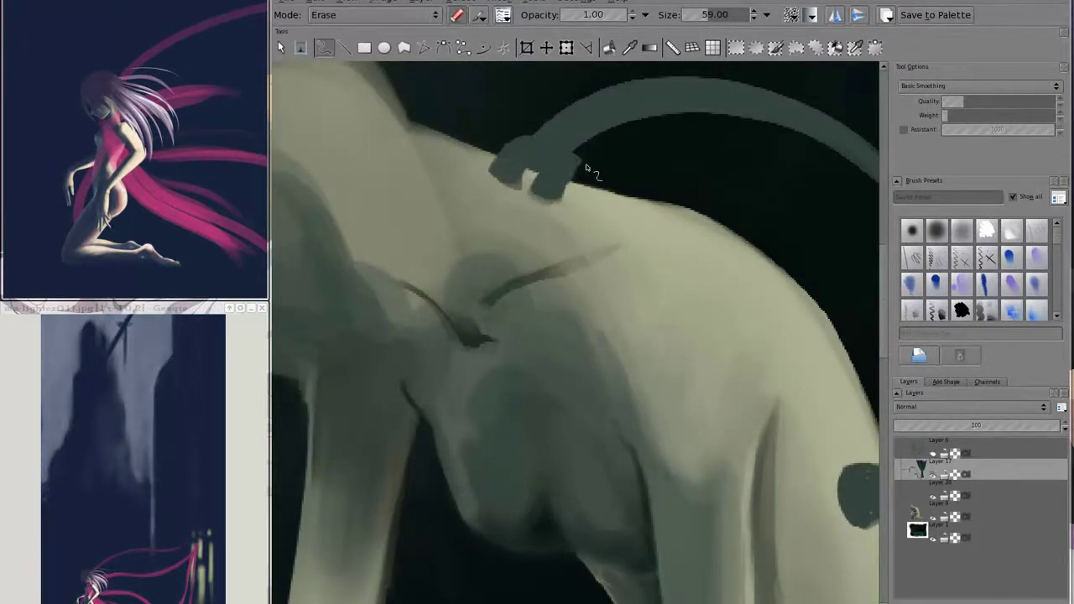
left_click_drag(491, 168, 494, 179)
- Paint a small curl at the end of the hip cable on the floor
scroll(495, 181, "down", 5)
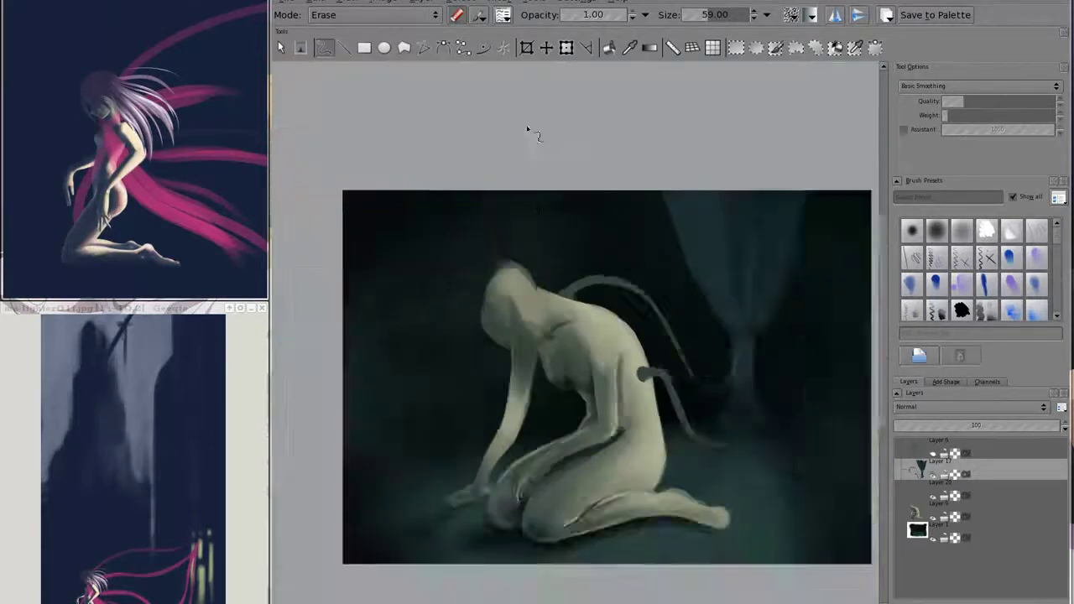
scroll(532, 126, "up", 2)
scroll(526, 307, "up", 4)
key("e")
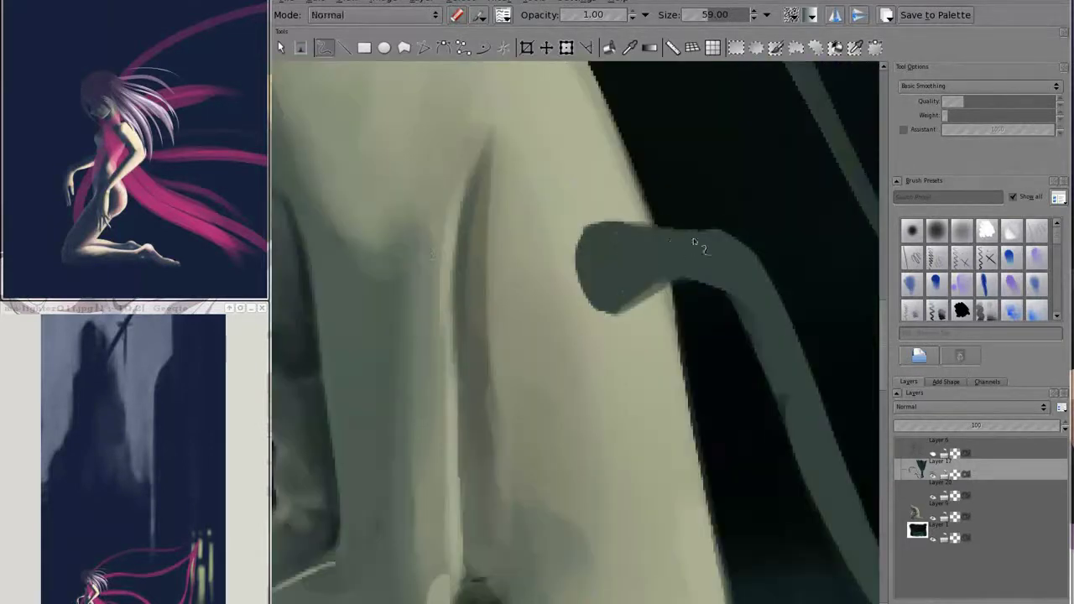
scroll(662, 319, "right", 3)
scroll(621, 352, "up", 2)
scroll(602, 386, "up", 2)
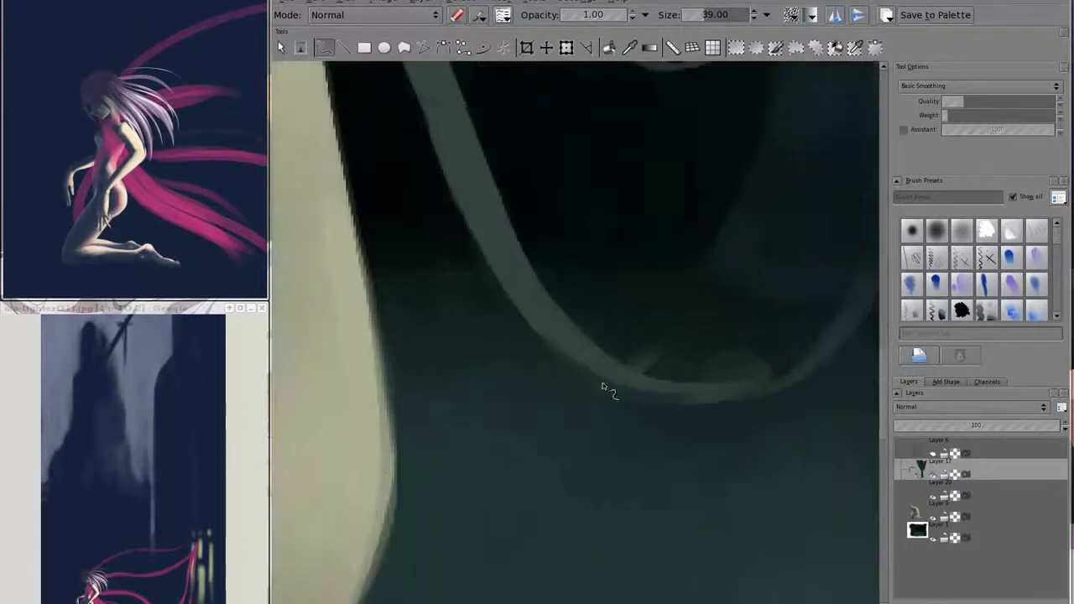
key("e")
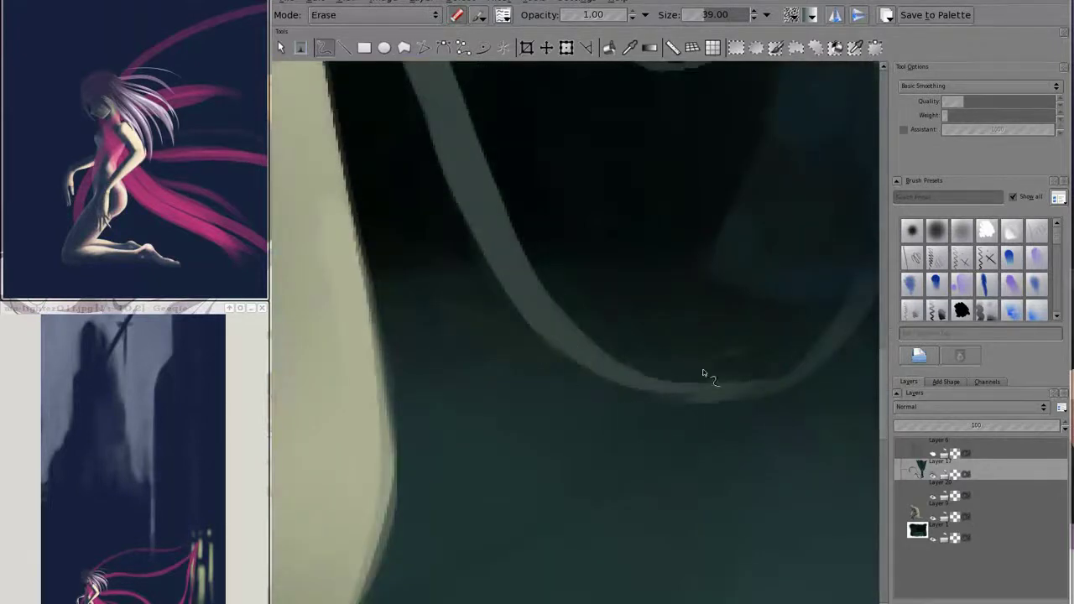
key("e")
left_click_drag(707, 382, 755, 390)
- Erase the cable's rough edges, undo a stray stroke, and view the canvas alone
scroll(756, 391, "right", 3)
scroll(755, 390, "up", 2)
key("e")
key("e")
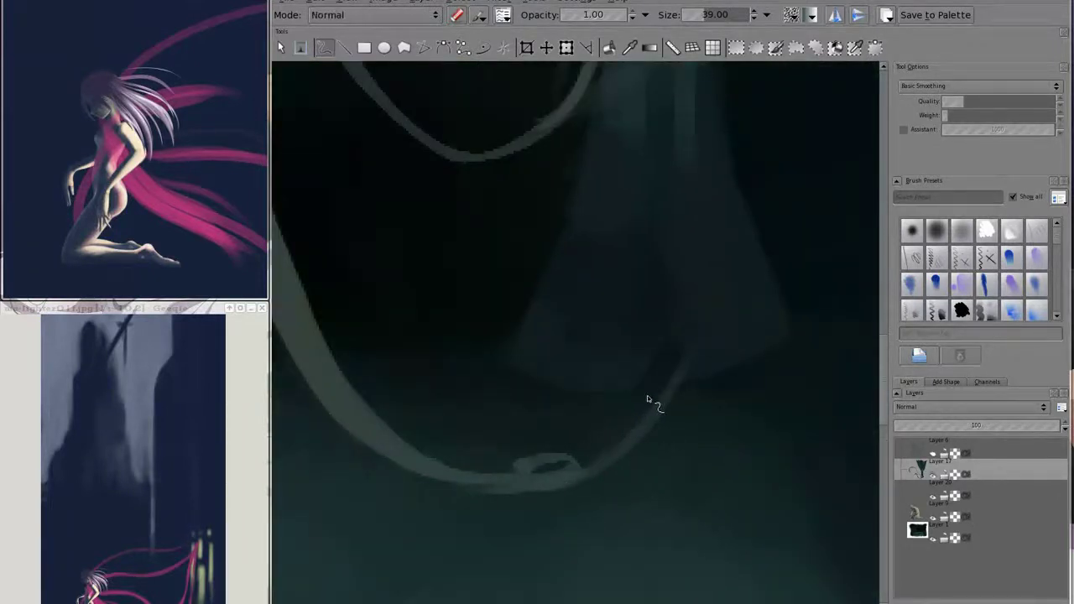
left_click_drag(647, 395, 666, 379)
key("ctrl+z")
key("e")
left_click_drag(628, 434, 633, 440)
scroll(706, 263, "down", 2)
scroll(706, 263, "down", 2)
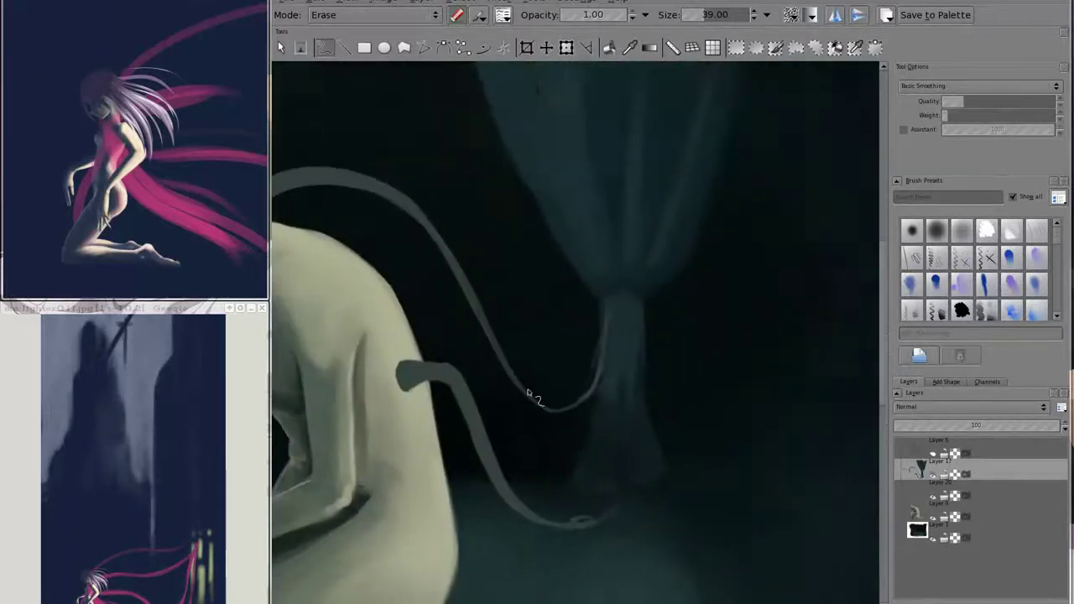
scroll(532, 395, "down", 2)
key("e")
key("Tab")
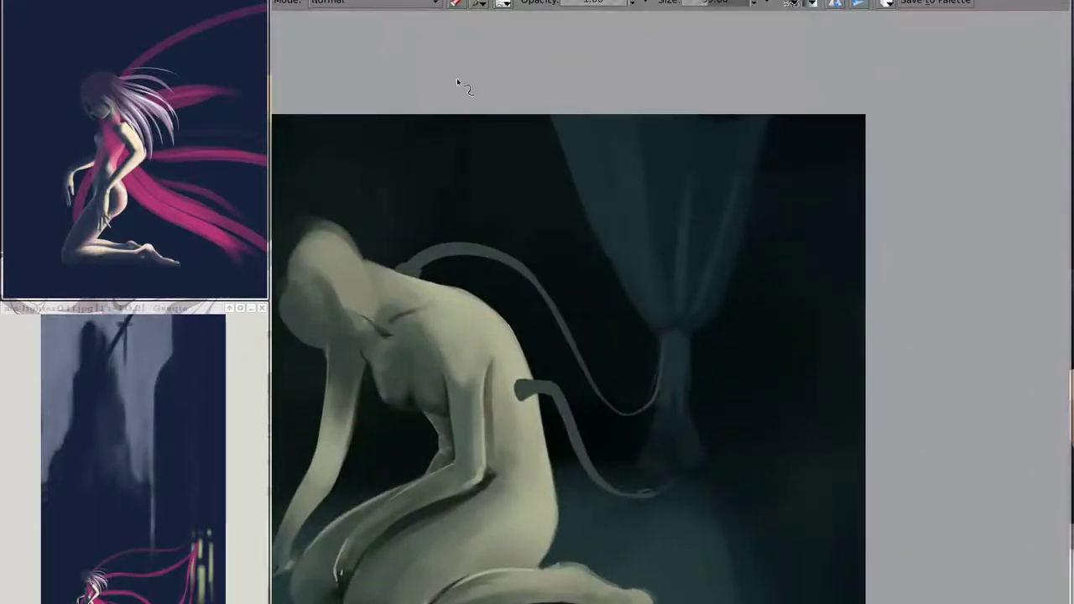
- Erase the curtain's left edge diagonally and widen its lower part into a flared base
key("Tab")
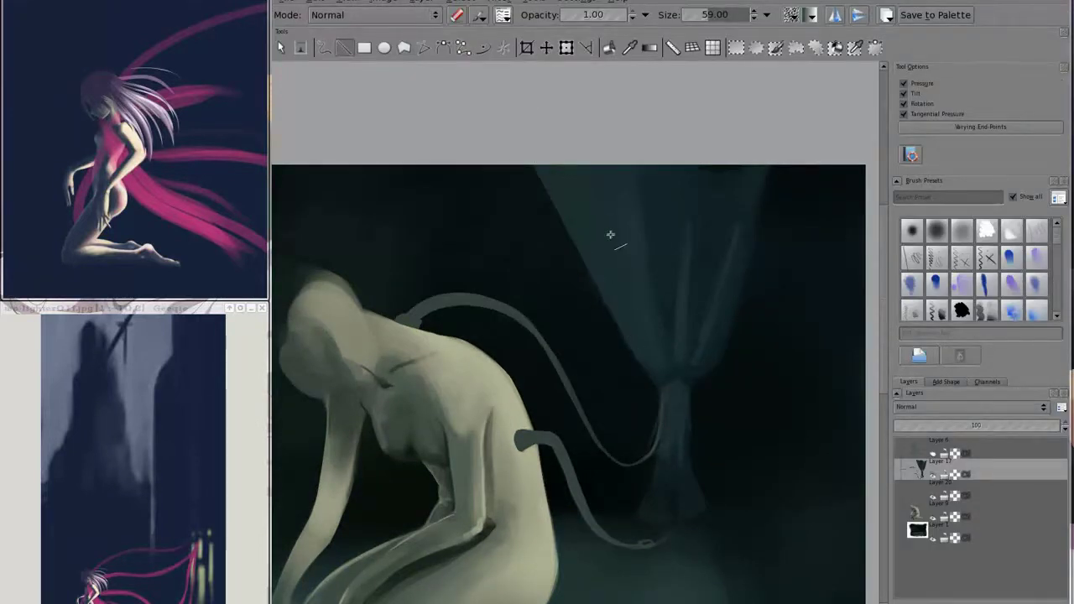
key("e")
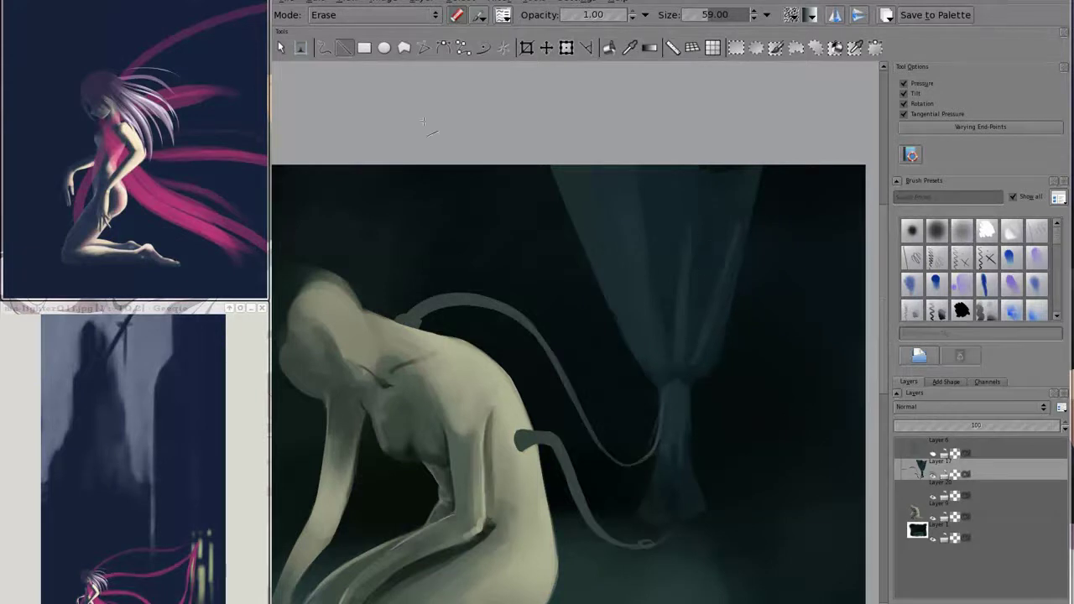
key("b")
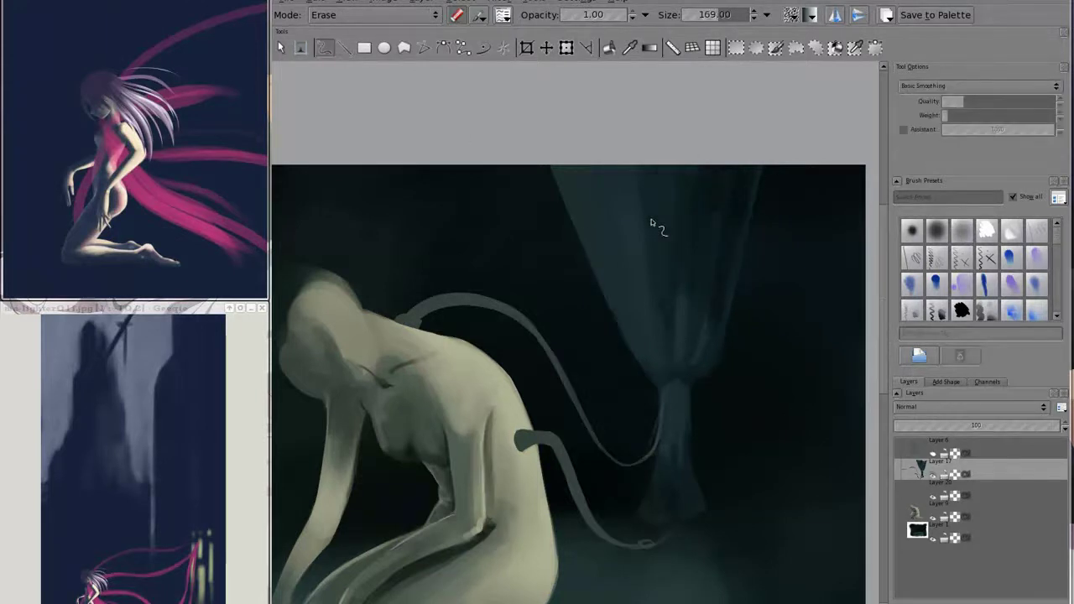
key("e")
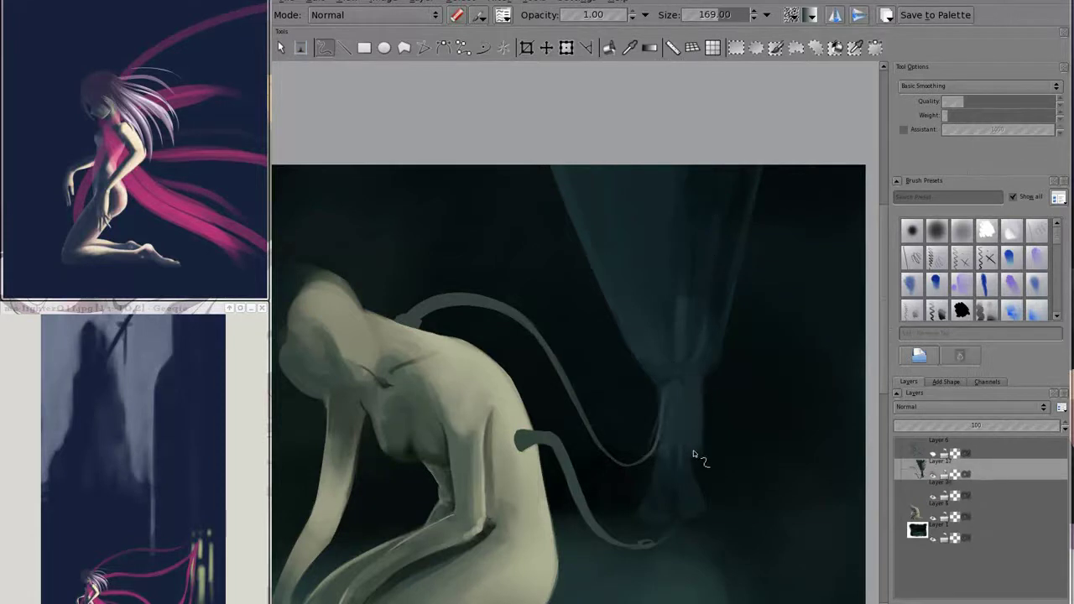
key("e")
mouse_move(622, 368)
left_mouse_down()
mouse_move(563, 172)
mouse_move(663, 413)
left_mouse_up()
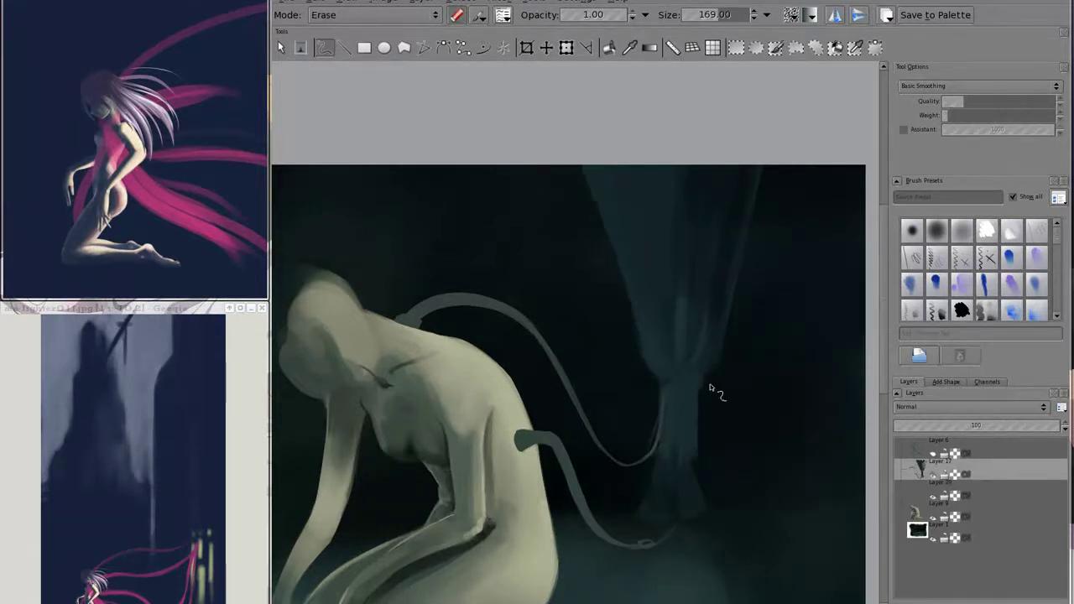
key("e")
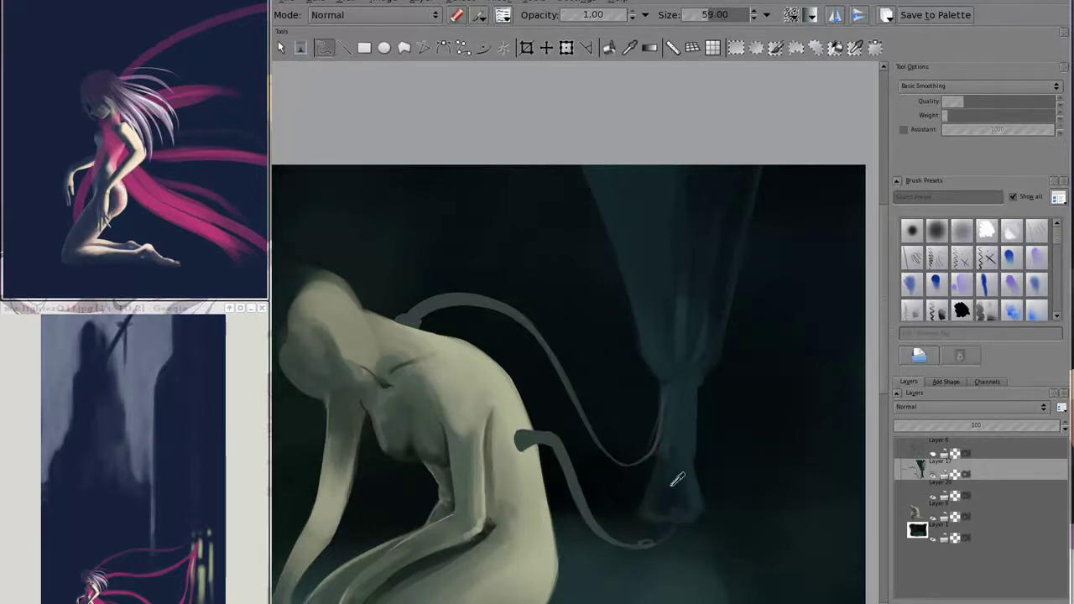
left_click_drag(677, 480, 667, 406)
left_click_drag(652, 496, 694, 516)
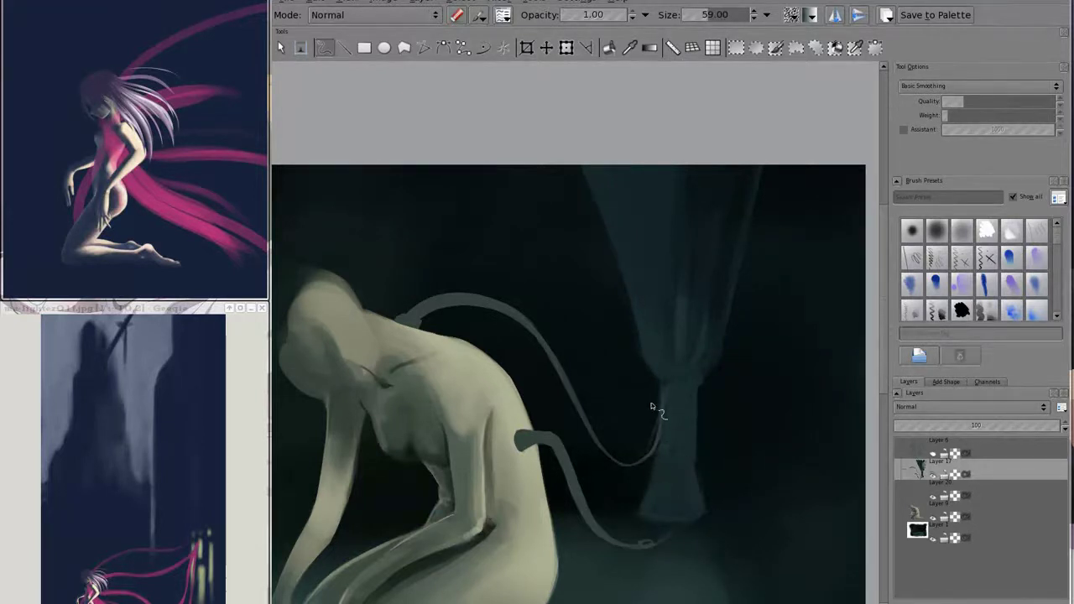
- Narrow the curtain's middle and lighten the tie and upper folds
key("e")
mouse_move(703, 408)
left_mouse_down()
mouse_move(666, 427)
mouse_move(655, 457)
left_mouse_up()
left_click_drag(669, 510, 599, 520)
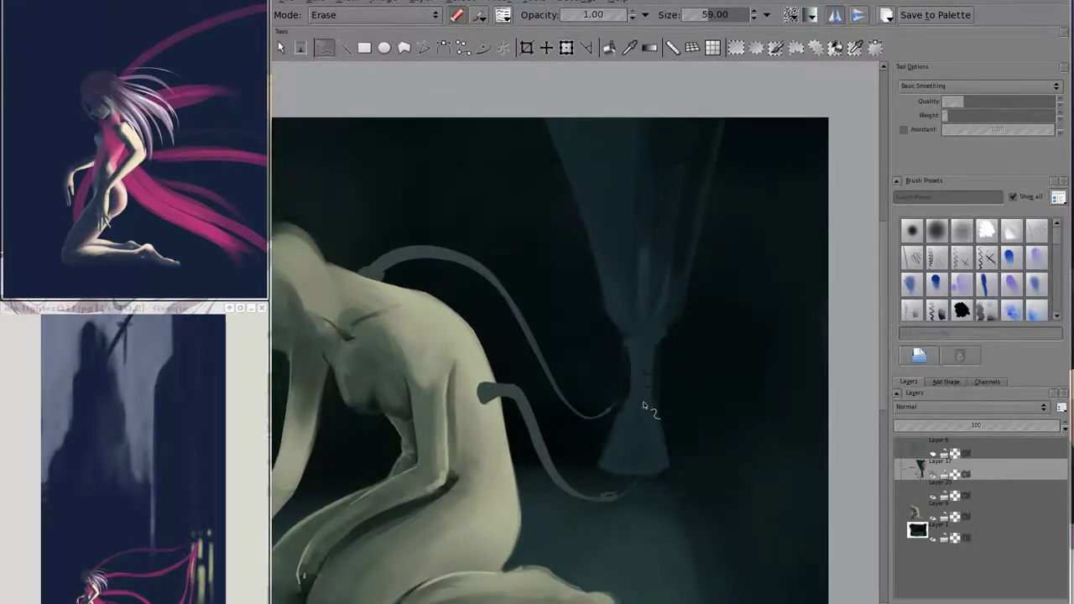
key("e")
left_click_drag(656, 395, 695, 240)
key("e")
key("e")
key("e")
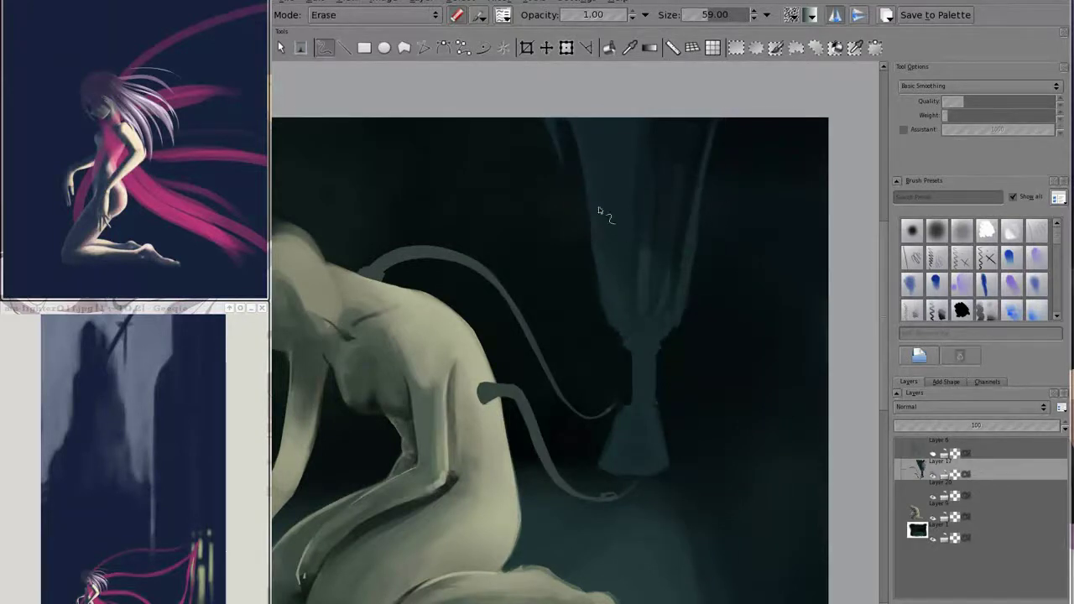
key("e")
left_click_drag(604, 211, 560, 147)
mouse_move(709, 126)
left_mouse_down()
mouse_move(657, 173)
mouse_move(671, 238)
left_mouse_up()
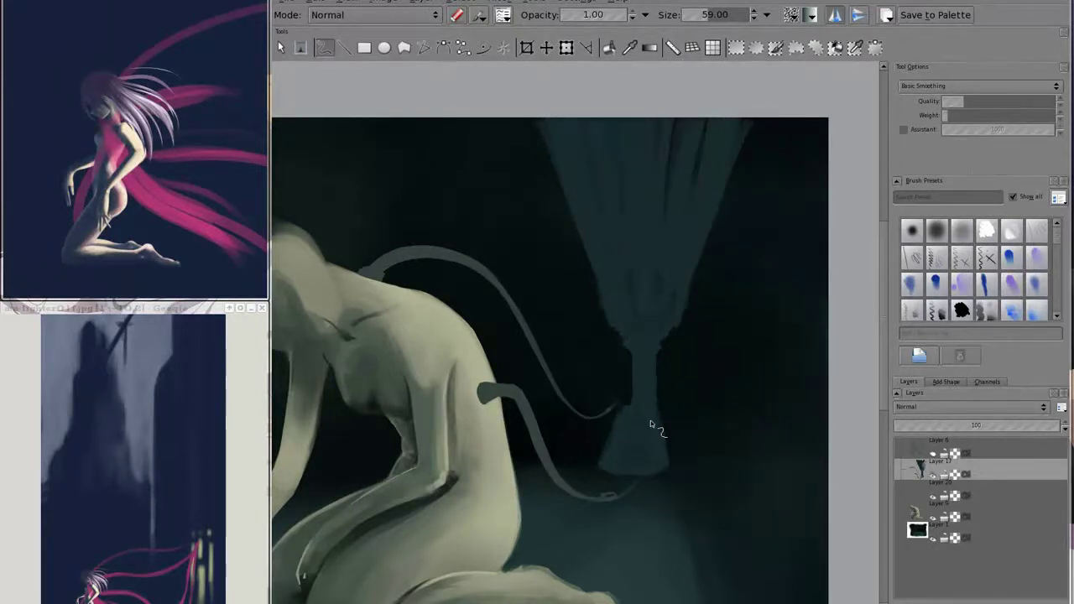
- Narrow the upper left edge, darken the top edges and smooth the jagged middle
key("e")
left_click_drag(625, 411, 616, 465)
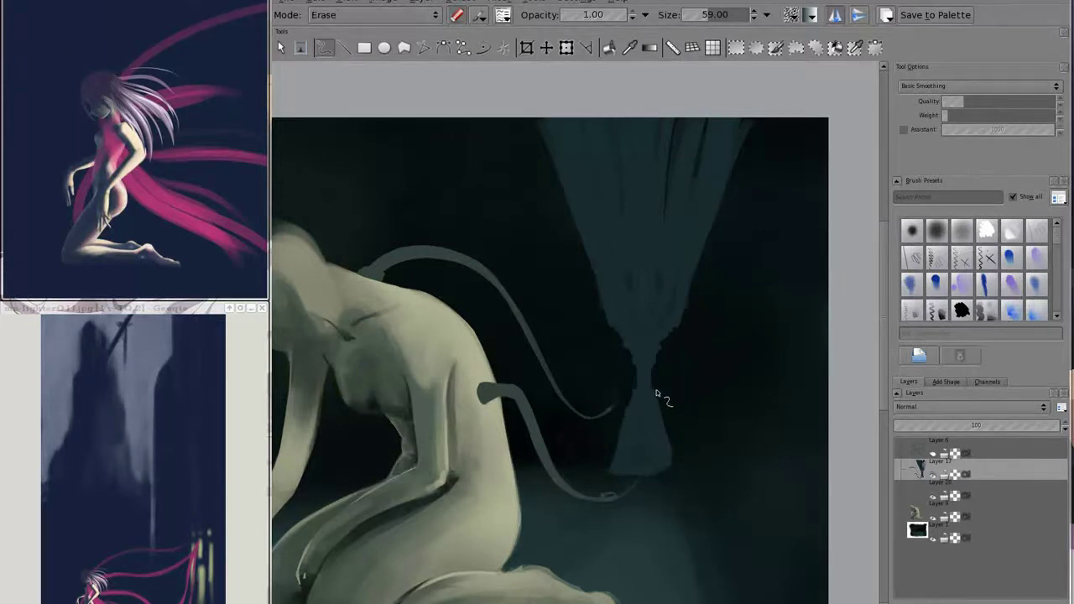
mouse_move(656, 390)
left_mouse_down()
mouse_move(625, 457)
mouse_move(671, 485)
mouse_move(636, 492)
left_mouse_up()
key("e")
key("e")
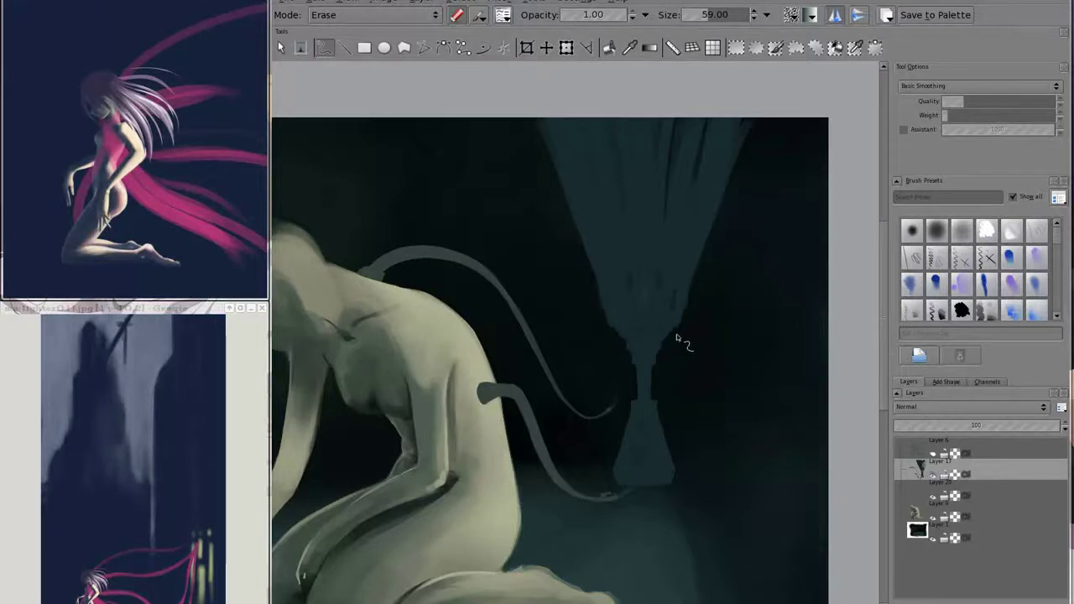
left_click_drag(592, 269, 572, 201)
key("e")
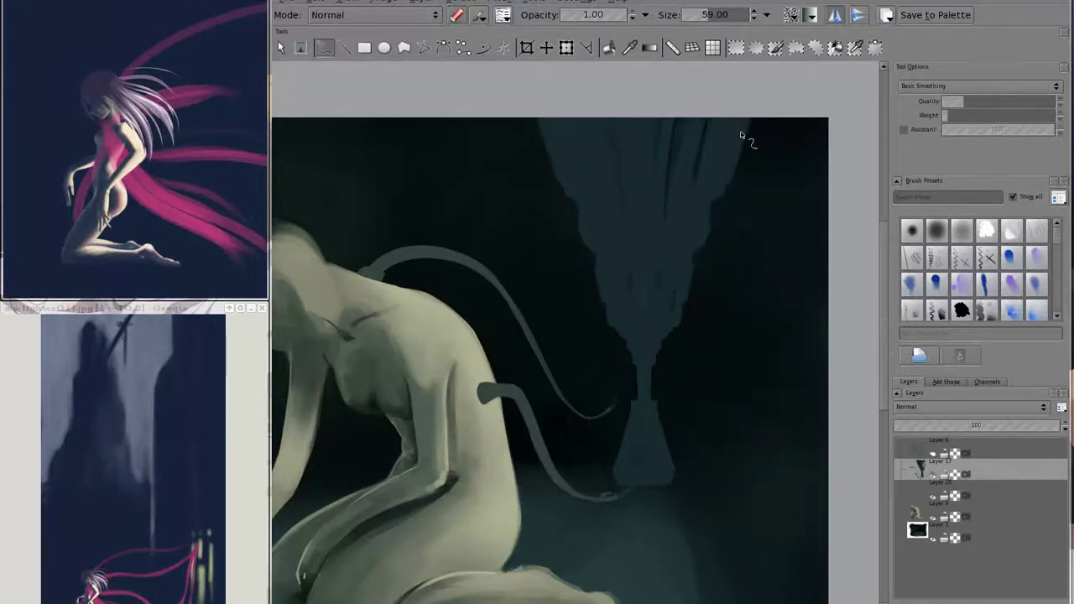
key("e")
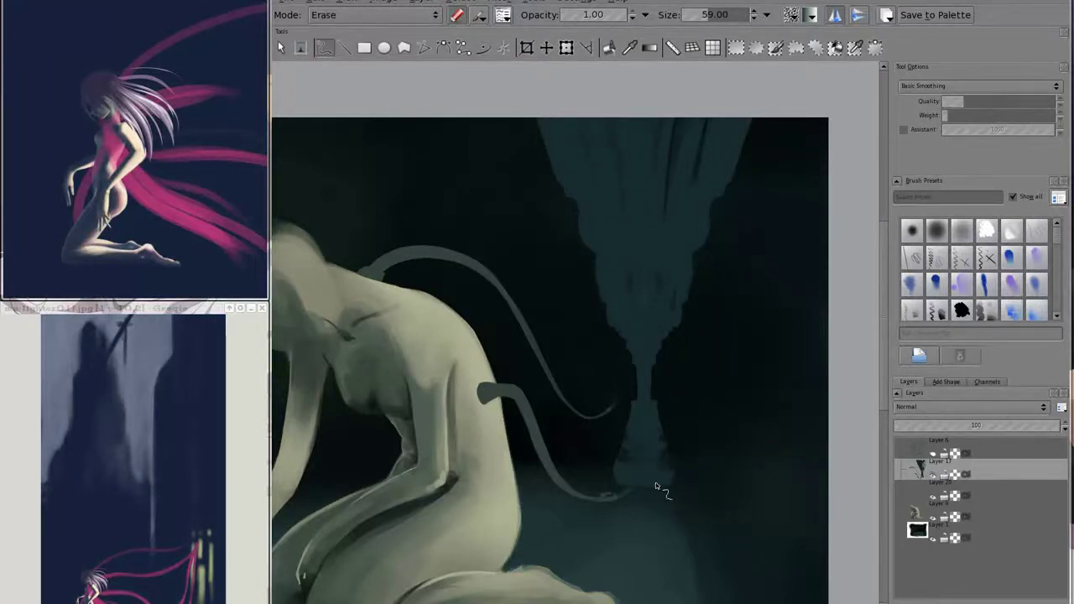
key("e")
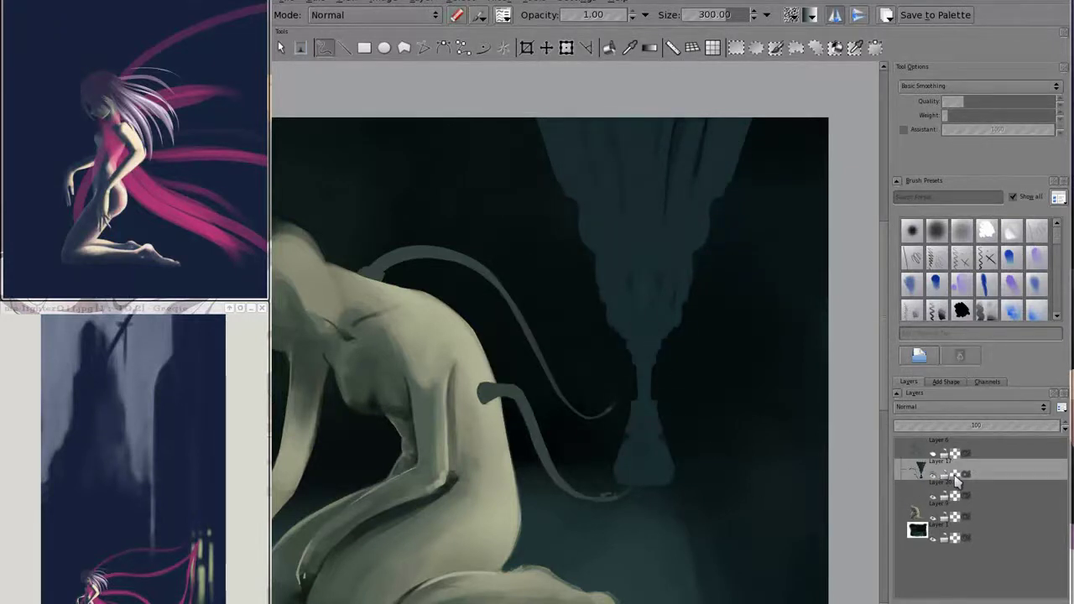
left_click_drag(654, 352, 682, 349)
key("ctrl+z")
left_click_drag(725, 135, 601, 172)
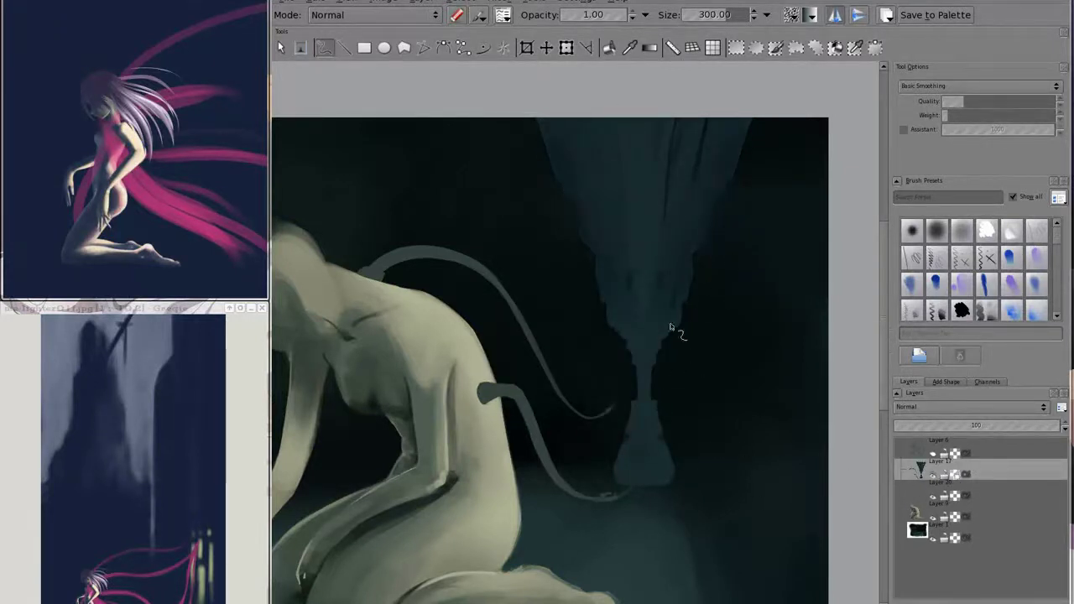
left_click_drag(671, 327, 622, 263)
- Touch up the vase base's edges with a size-300 brush
right_click(659, 241)
left_click(646, 245)
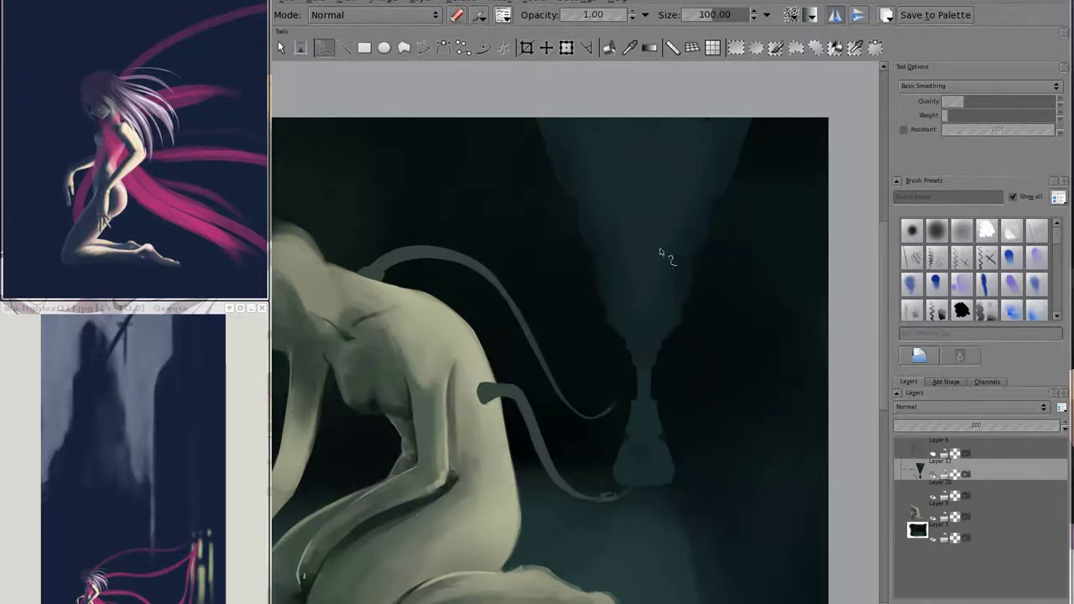
key("slash")
mouse_move(690, 445)
left_mouse_down()
mouse_move(666, 431)
mouse_move(655, 472)
left_mouse_up()
left_click_drag(620, 482, 675, 480)
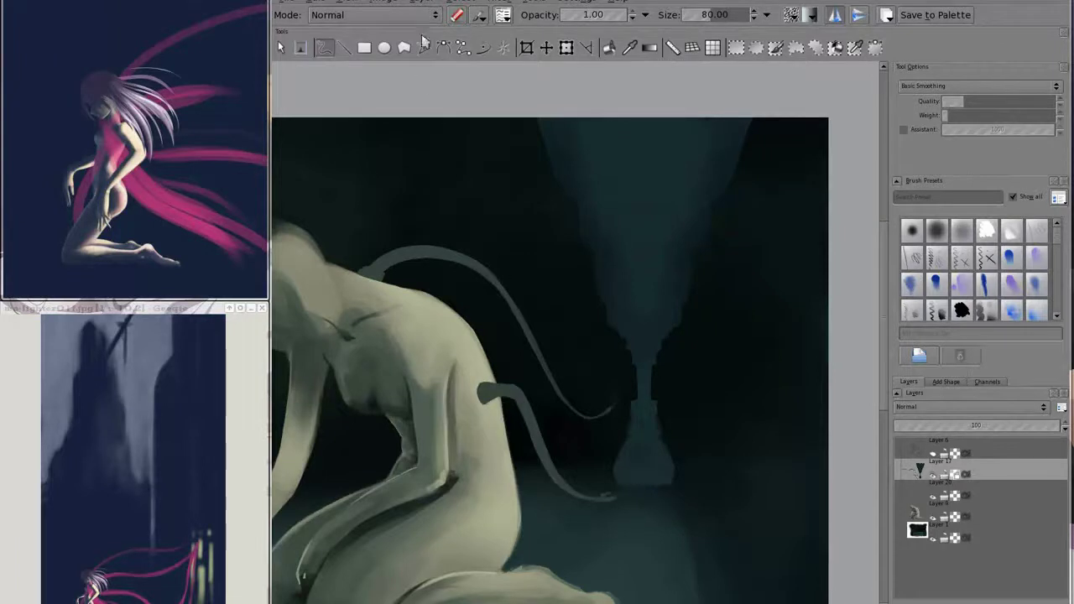
- Brighten the vase neck and base with an Overlay brush at size 170, then revert to Normal
left_click(373, 14)
left_click(360, 120)
left_click_drag(670, 459, 643, 382)
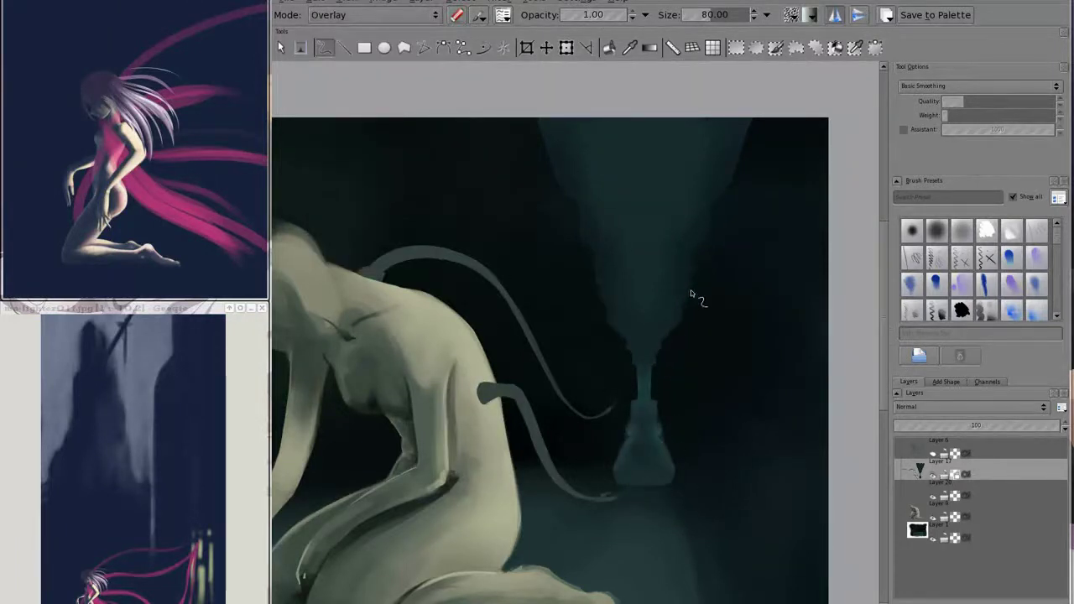
key("bracketright")
key("bracketright")
key("bracketright")
key("shift+i")
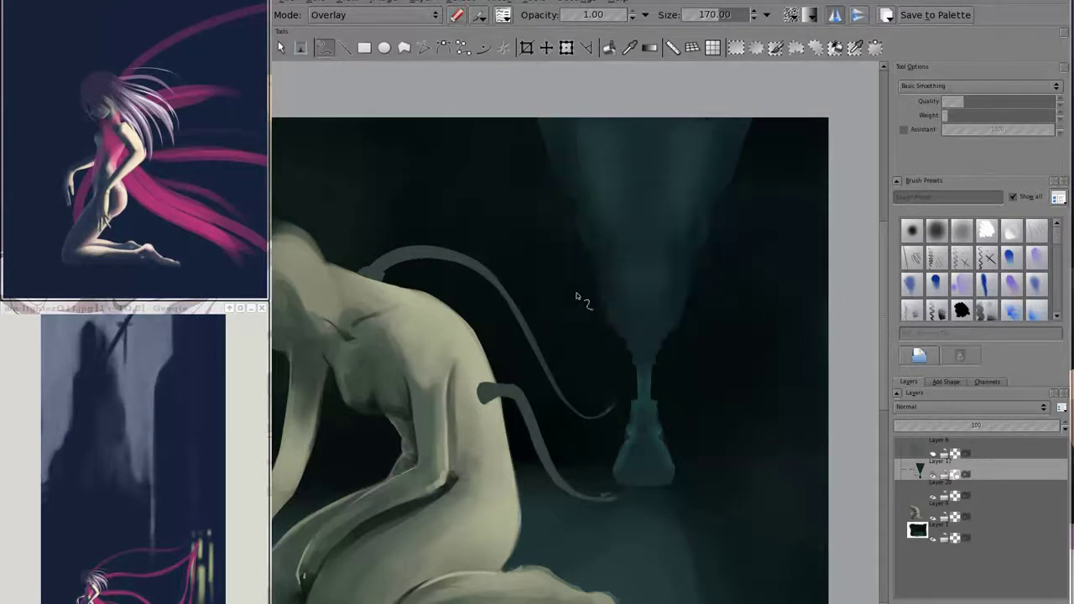
key("shift+i")
key("shift+i")
key("shift+i")
key("shift+i")
left_click(372, 15)
left_click(384, 235)
key("shift+i")
key("shift+i")
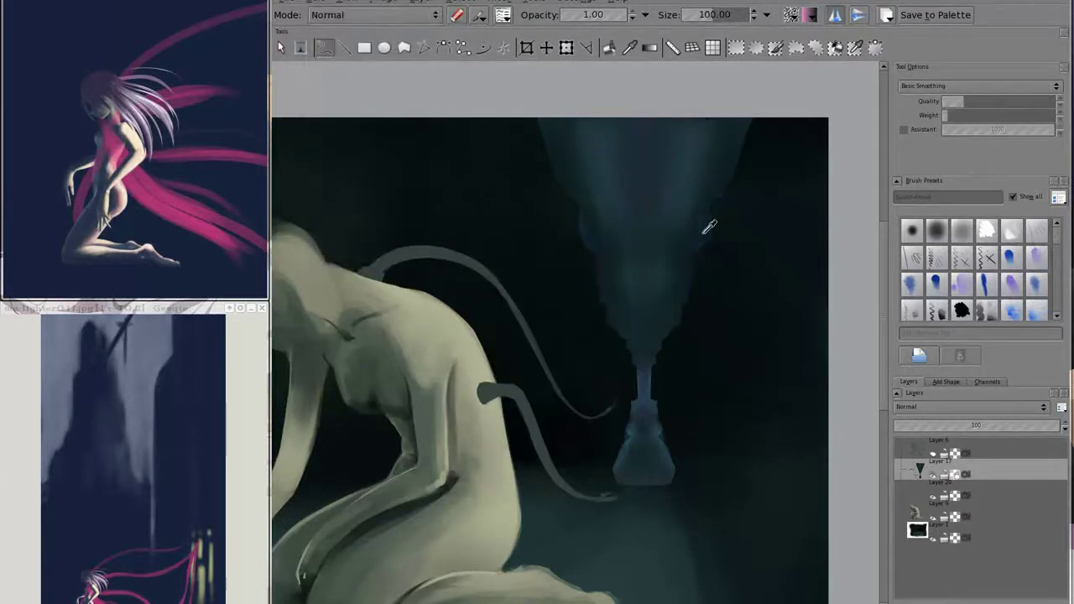
- Add a new layer above Layer 17 and shrink the brush to about 40 for vase detail
key("Insert")
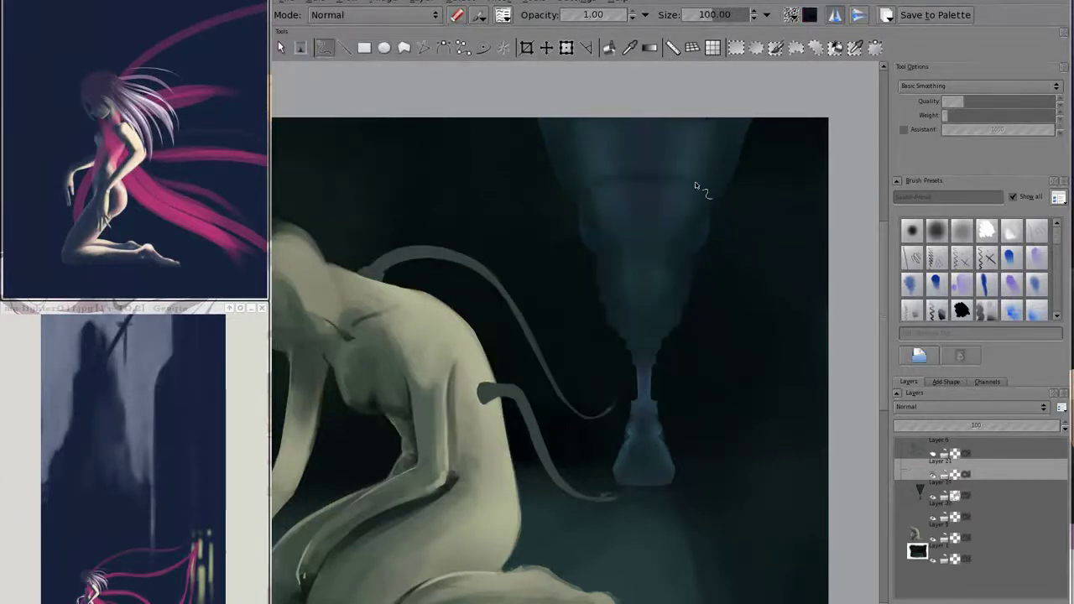
left_click_drag(594, 199, 569, 191)
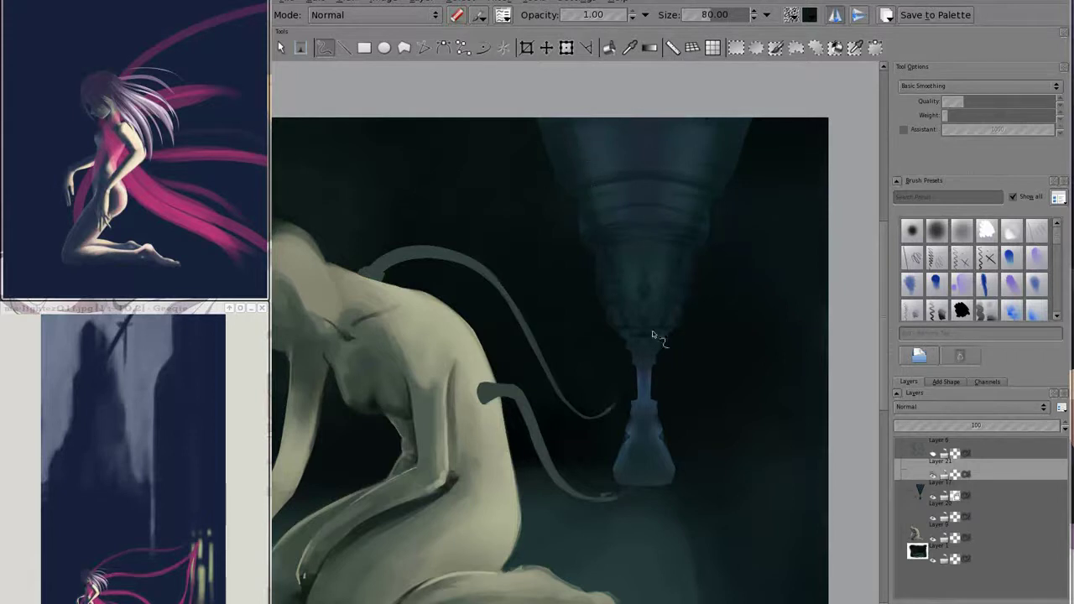
key("bracketleft")
key("bracketleft")
key("bracketleft")
- Toggle Layer 21 to compare the neck detail, then hide the dark background layer
left_click(965, 475)
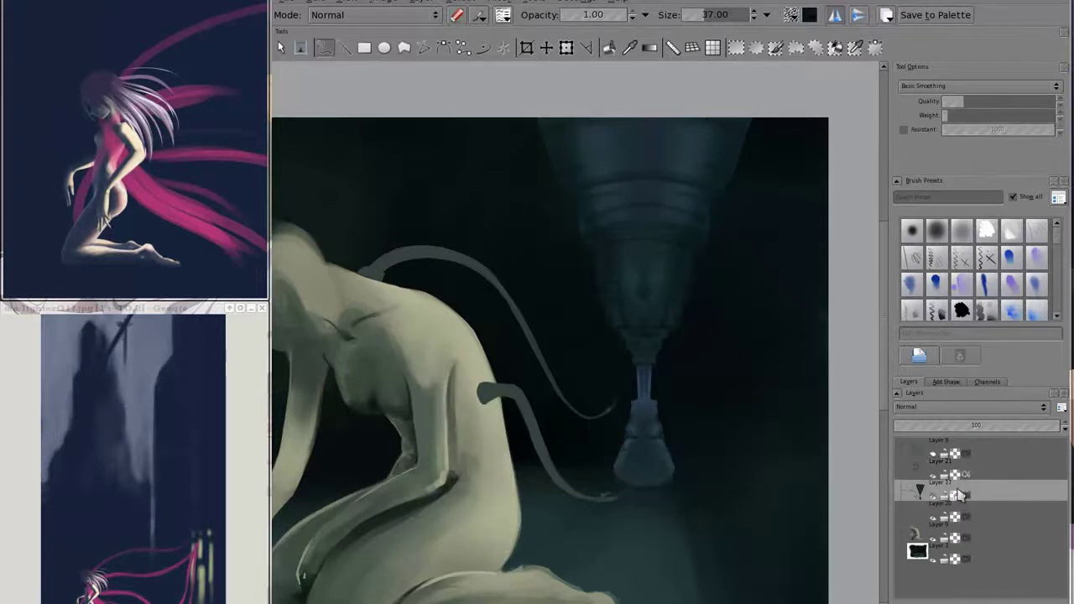
left_click(966, 475)
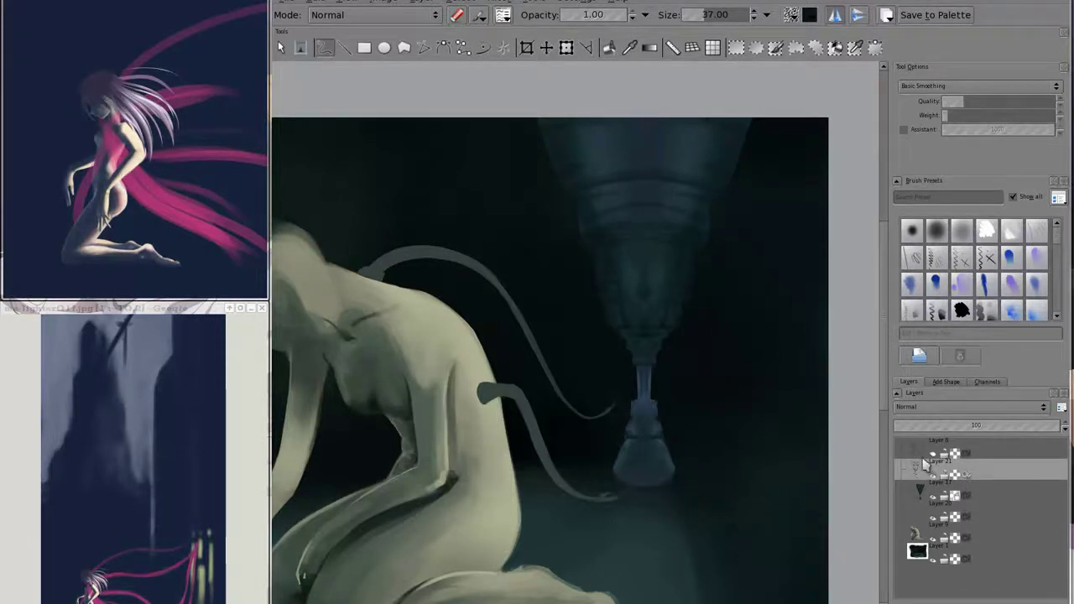
left_click(932, 558)
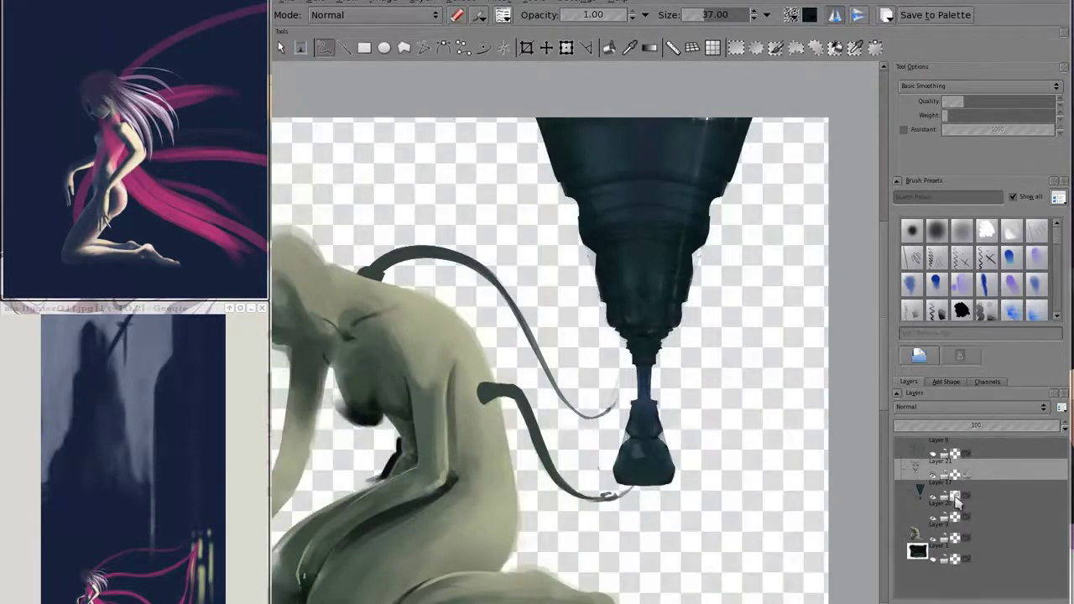
- Shape the pendant on Layer 21 with a resized Multiply brush, then show the background again
left_click(965, 490)
key("e")
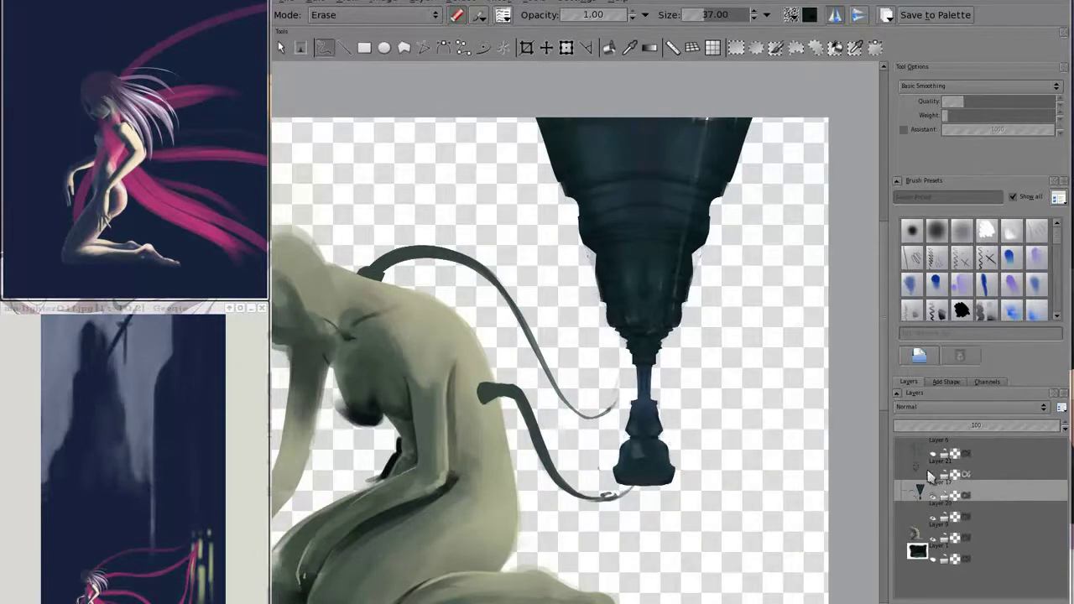
key("Page_Up")
key("e")
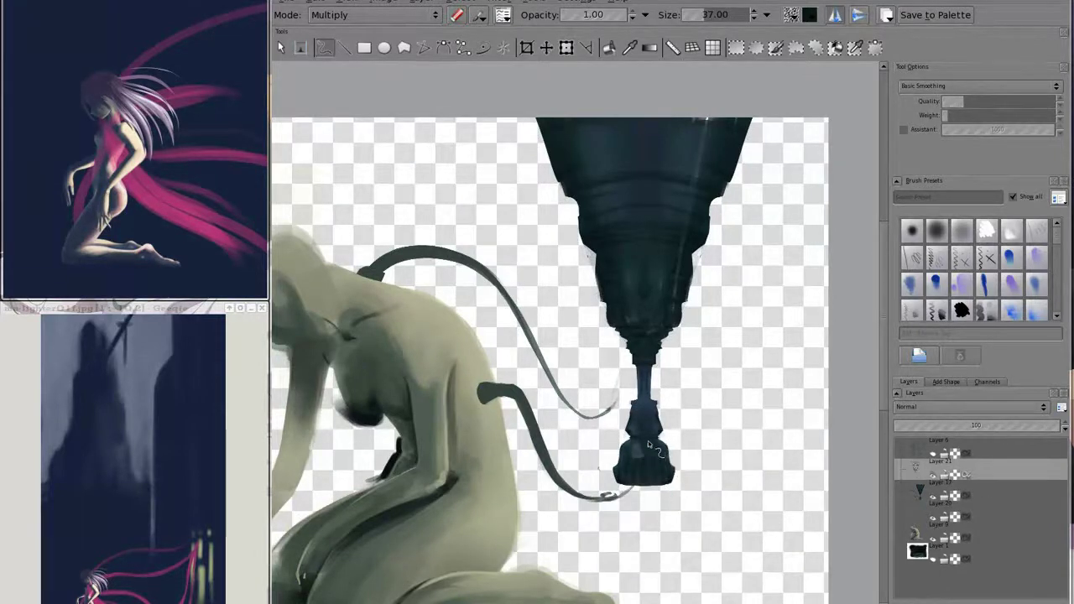
mouse_move(642, 435)
left_mouse_down()
mouse_move(659, 421)
mouse_move(608, 443)
mouse_move(602, 485)
left_mouse_up()
key("bracketleft")
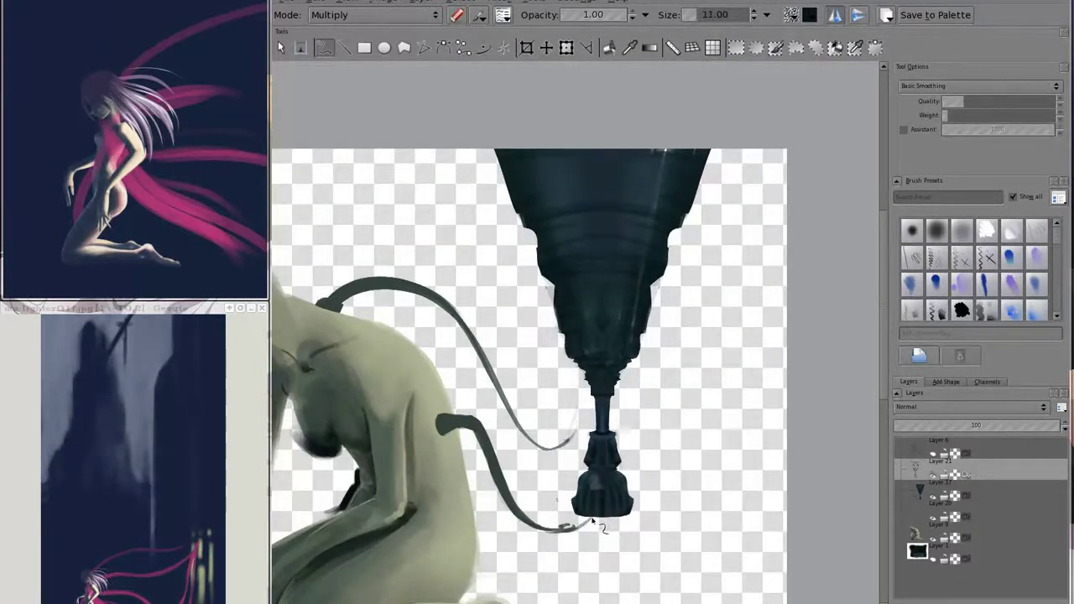
key("bracketright")
left_click(927, 537)
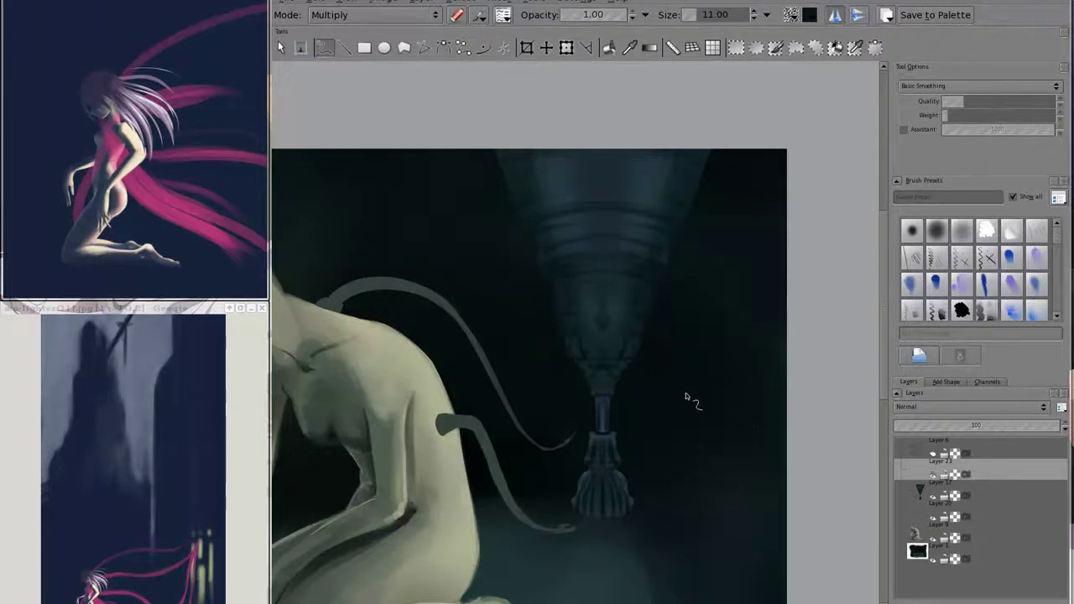
- With a fine size-3 brush, refine the rod and the top of the tassel
right_click(622, 326)
left_click(622, 326)
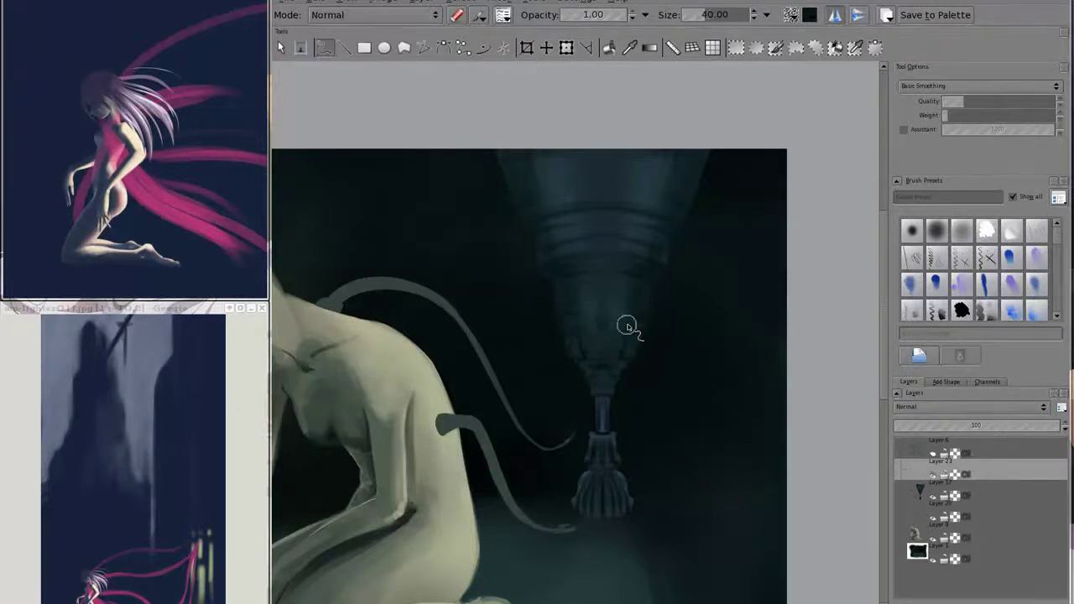
right_click(601, 429)
left_click(604, 434)
key("bracketleft")
left_click_drag(601, 408, 606, 445)
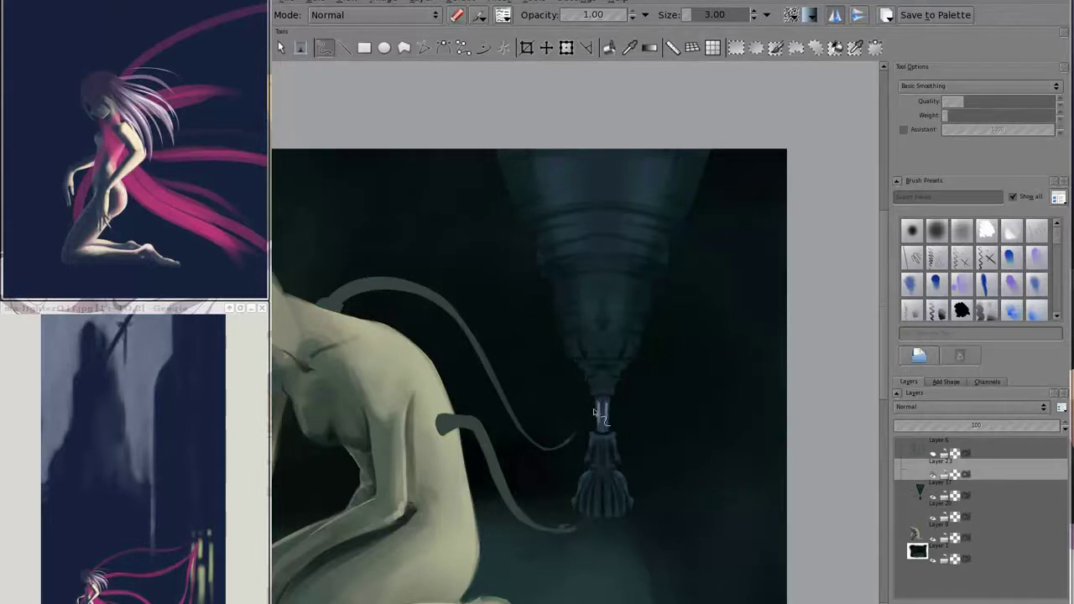
- Dab a row of small glowing light dots across the machine
key("bracketright")
left_click(578, 354)
left_click(590, 354)
left_click(602, 354)
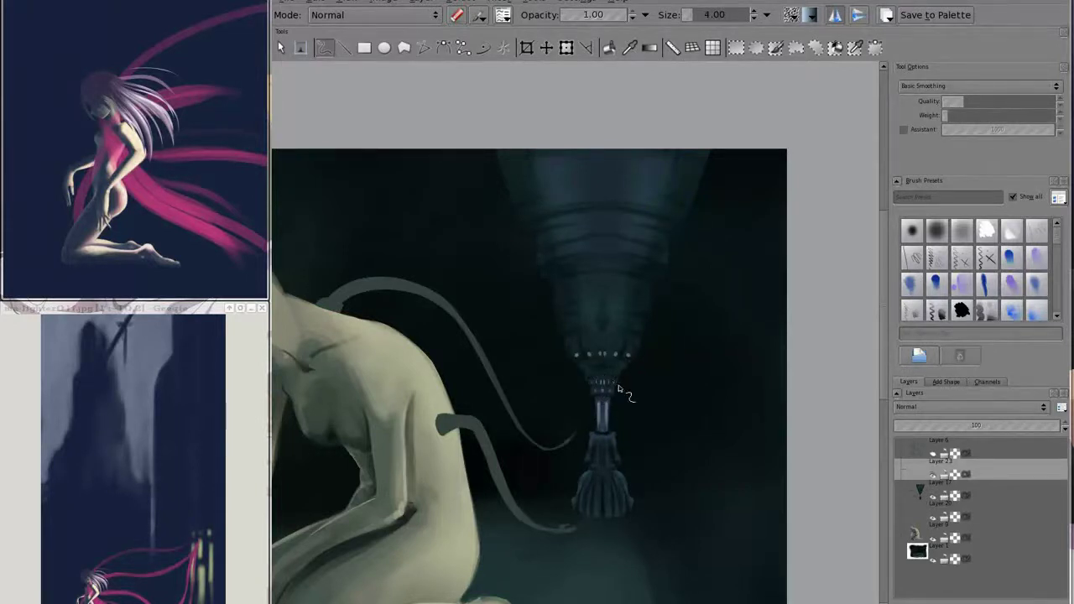
left_click(576, 300)
- Paint fine bright highlights along the metal rod and machine body
key("bracketleft")
key("bracketleft")
key("bracketleft")
key("bracketleft")
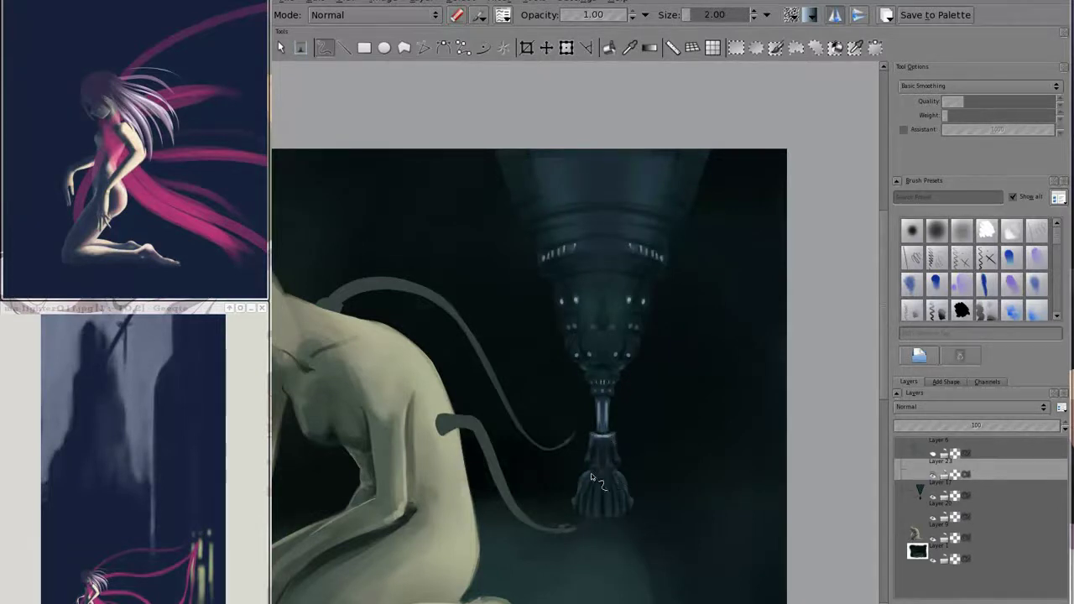
left_click_drag(606, 404, 604, 426)
left_click_drag(601, 354, 601, 346)
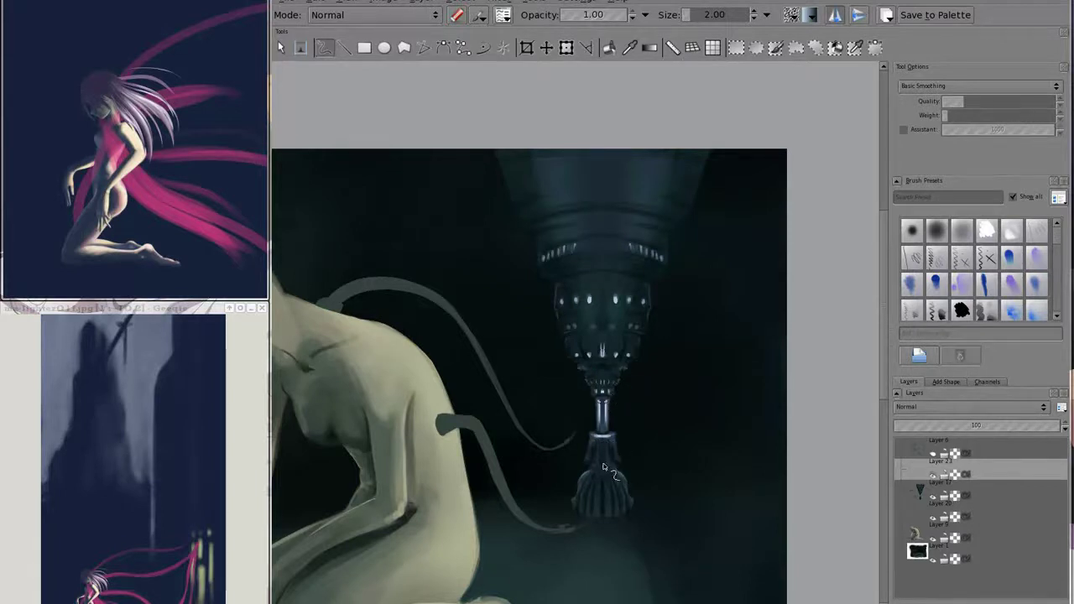
- Highlight the machine's ring and reshape its top edges symmetrically
key("e")
key("e")
key("bracketright")
key("bracketright")
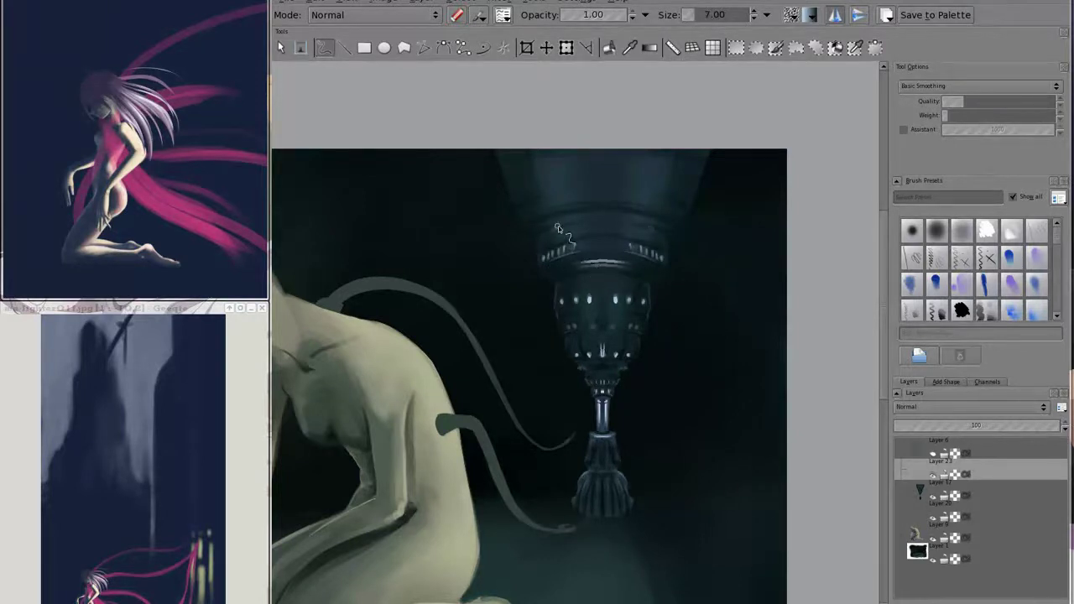
key("bracketright")
left_click_drag(554, 230, 650, 239)
key("e")
key("e")
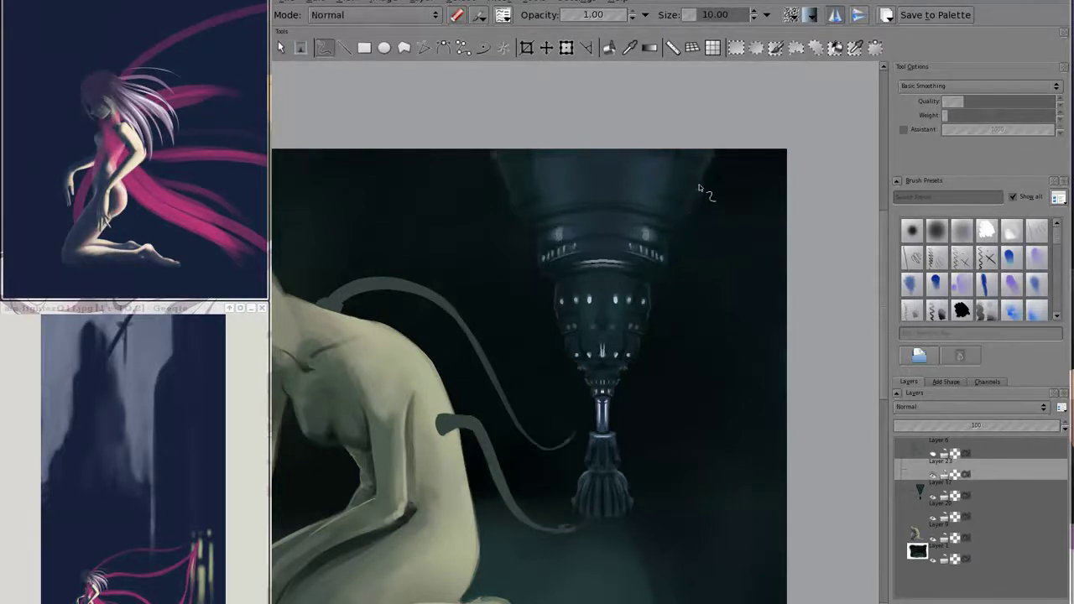
left_click_drag(699, 188, 682, 226)
- Add mirrored highlights at the machine's top edges with a smaller preset, then hide the background layer
right_click(576, 336)
left_click(555, 270)
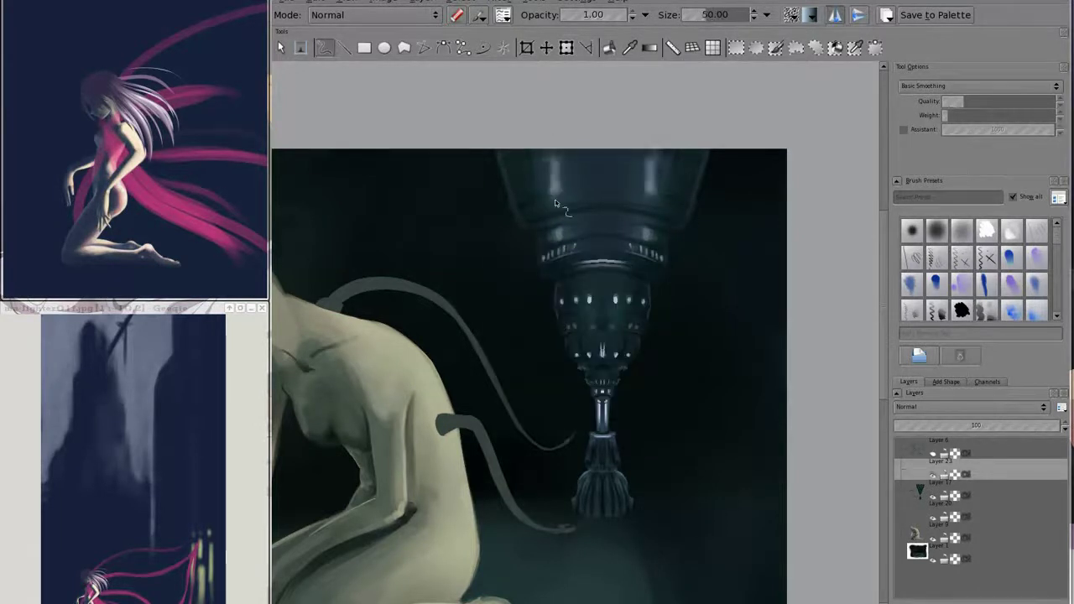
right_click(576, 336)
left_click(527, 302)
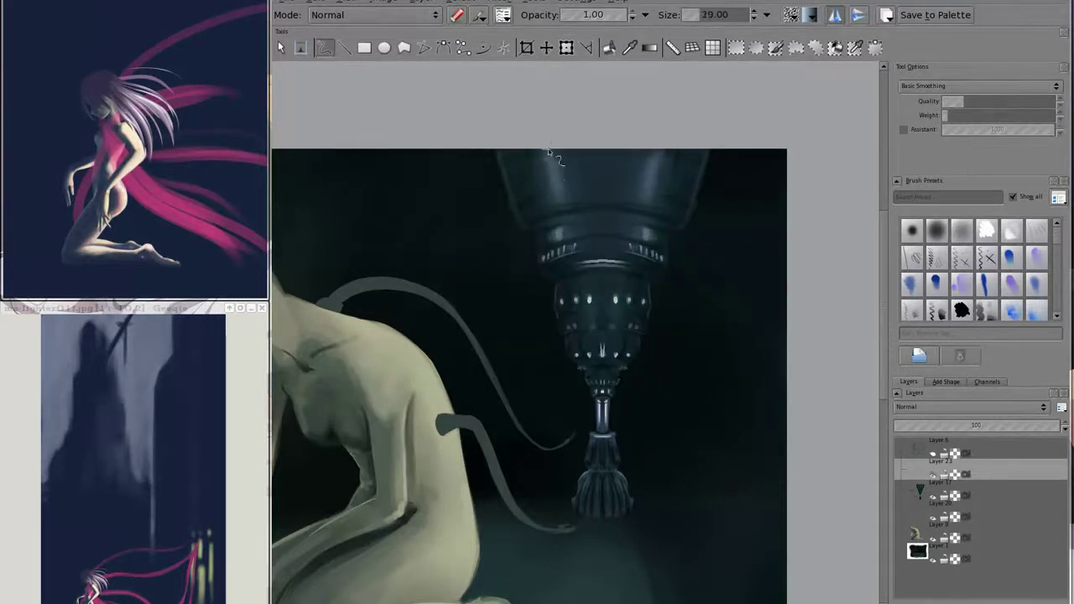
left_click_drag(545, 151, 567, 206)
left_click(933, 558)
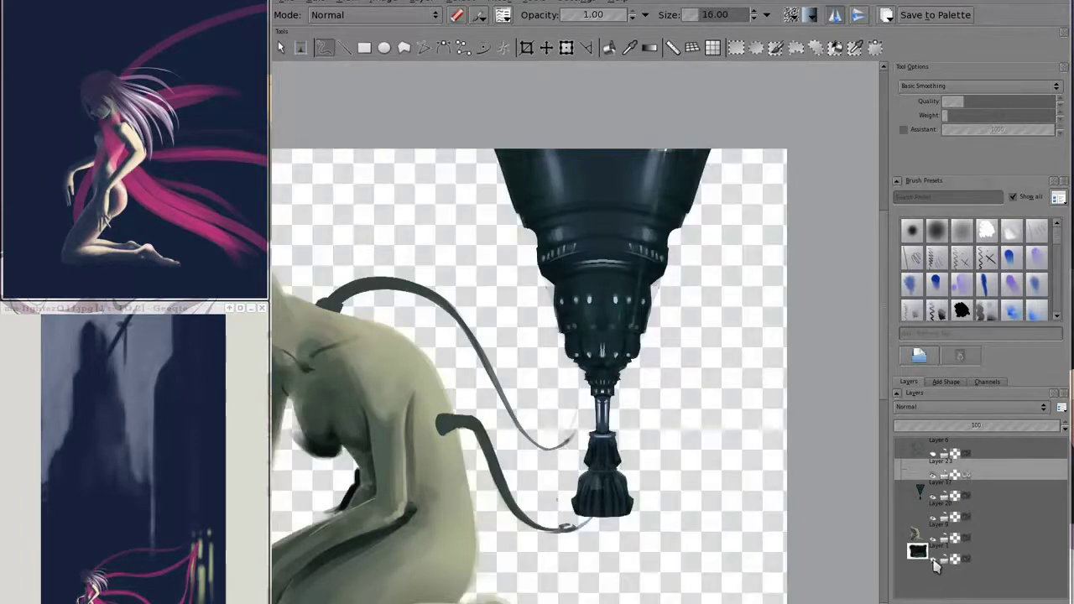
- Merge the apparatus detail layer down into the machine layer with Ctrl+E
left_click(933, 558)
key("ctrl+e")
key("bracketright")
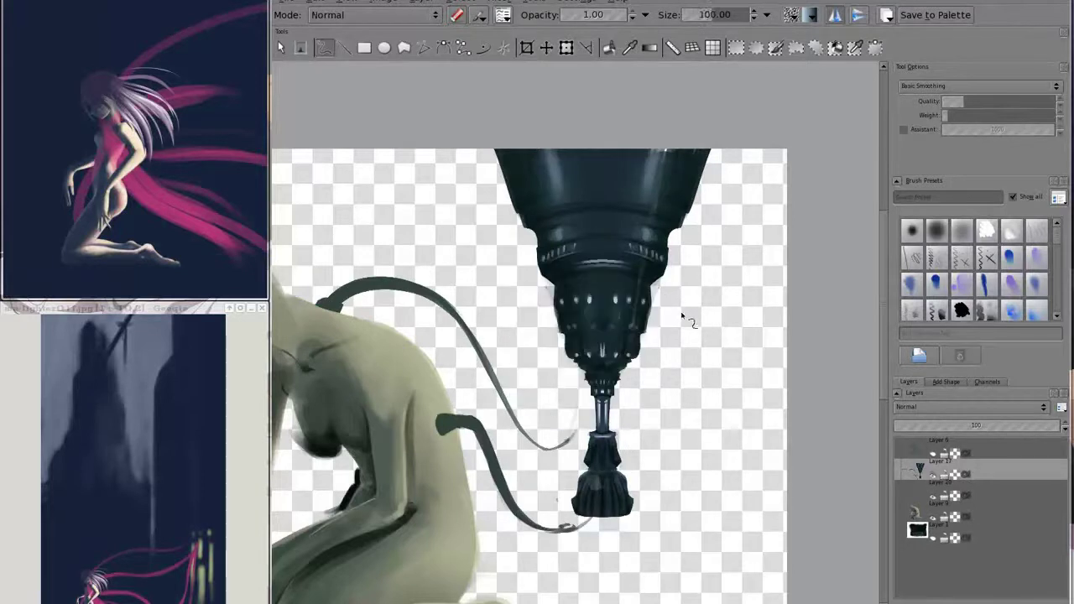
key("bracketright")
key("bracketright")
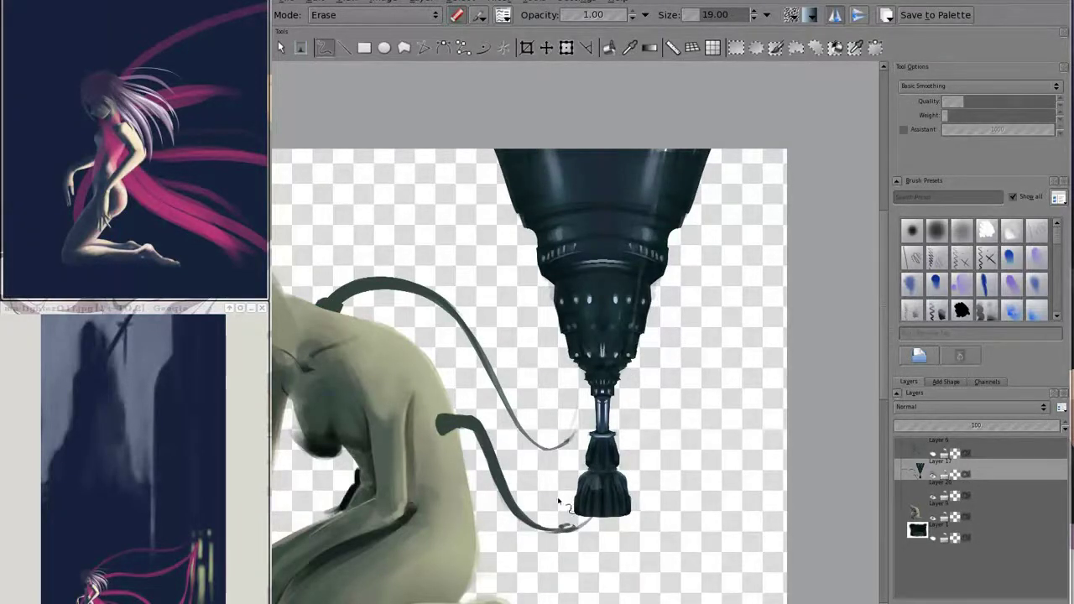
- Sample the pendant's dark teal in Normal mode and show the dark background layer again
left_click(665, 157, "ctrl")
key("shift+e")
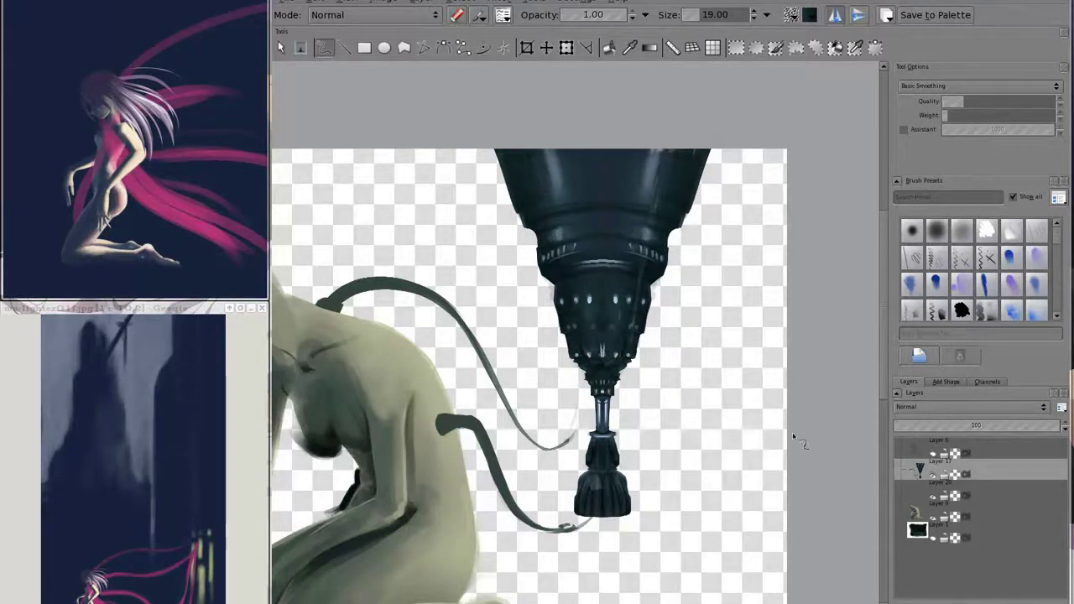
left_click(930, 539)
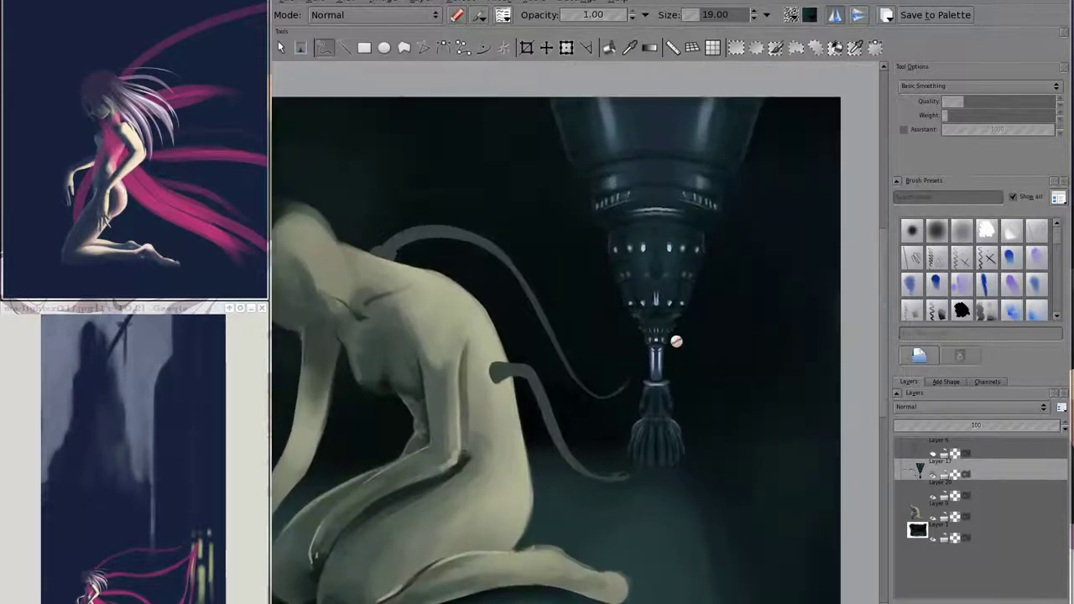
scroll(676, 342, "down", 1)
scroll(561, 378, "up", 1)
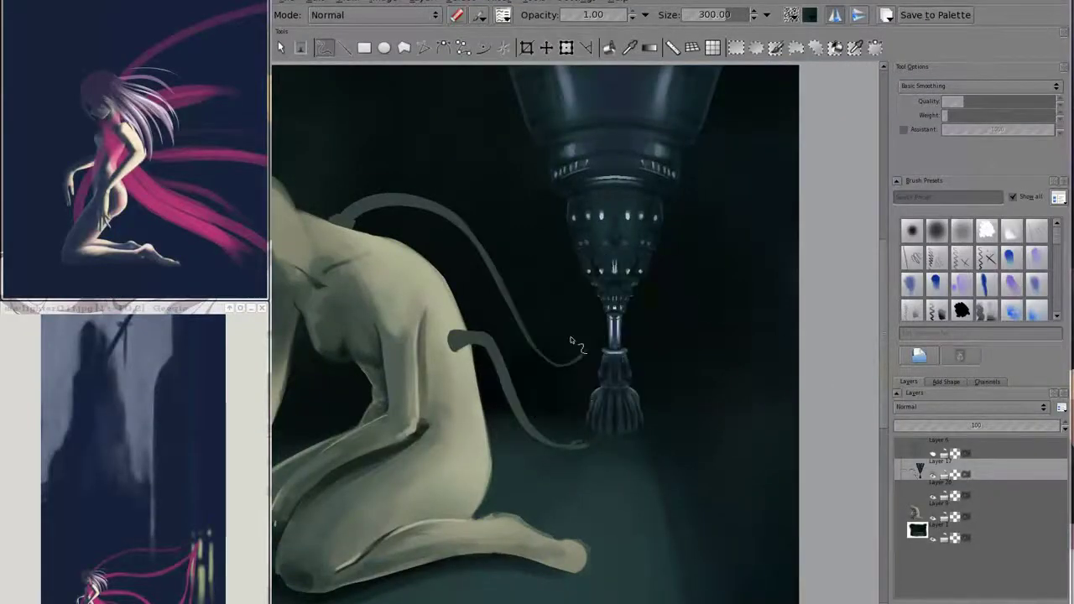
- Add a new Overlay layer and paint blue over the connector below the machine
key("Insert")
left_click(973, 406)
left_click(918, 387)
key("shift+i")
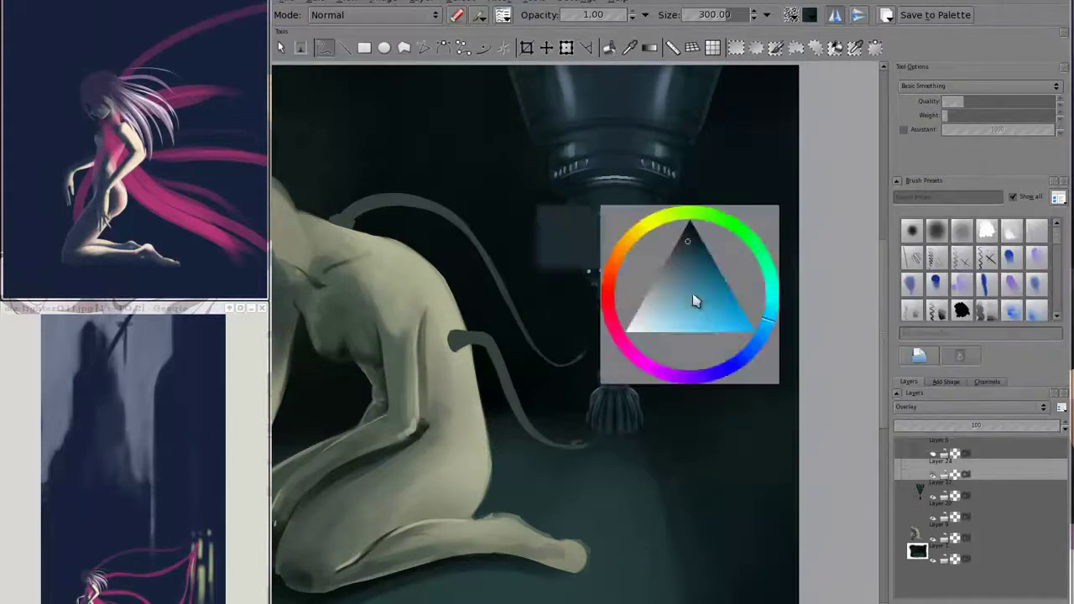
left_click_drag(600, 301, 596, 404)
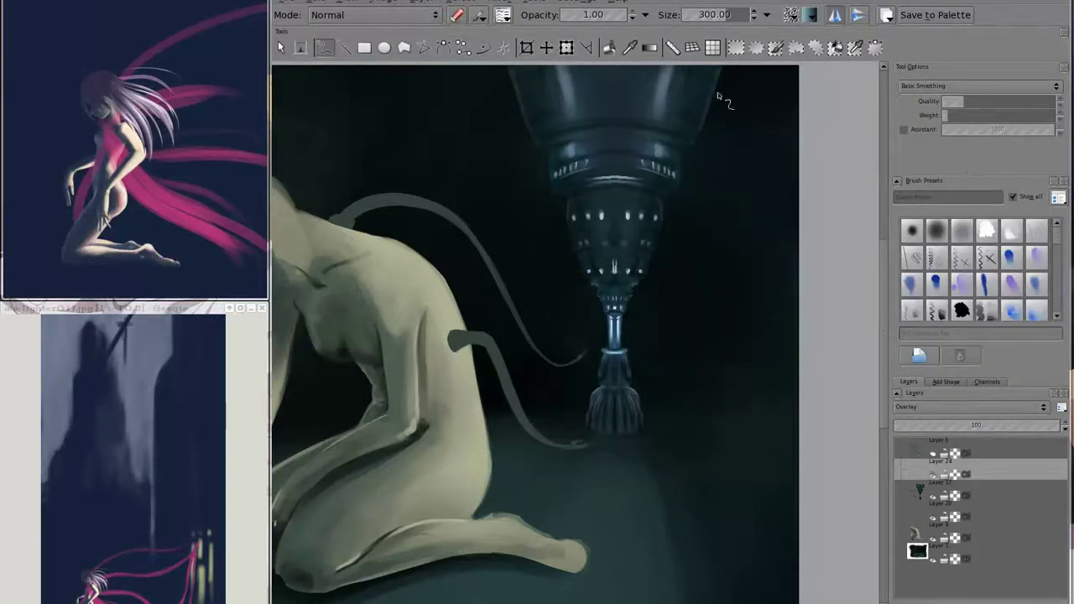
key("shift+i")
- On Layer 20, dab a soft light-blue haze around the upper machine with a 200 brush
left_click(919, 511)
key("shift+i")
left_click(708, 398)
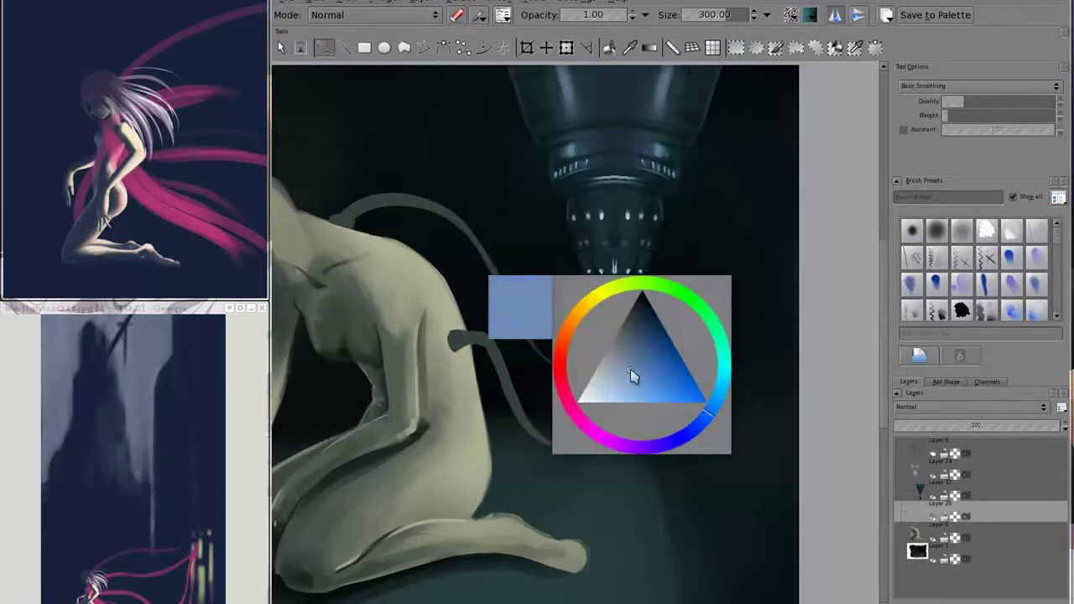
mouse_move(617, 335)
left_mouse_down()
mouse_move(647, 296)
mouse_move(559, 298)
left_mouse_up()
key("ctrl+z")
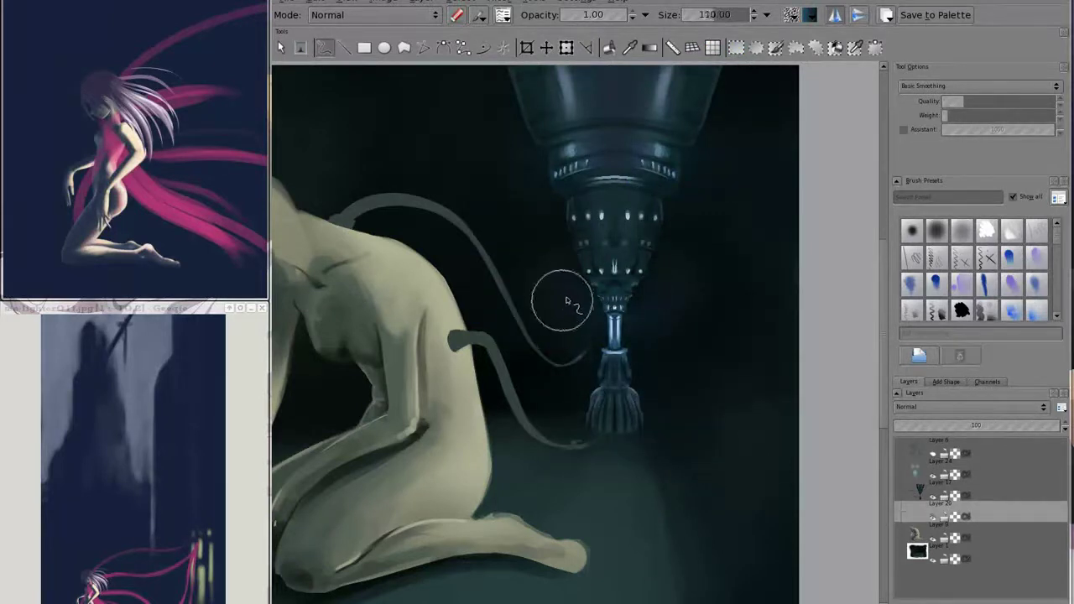
left_click_drag(541, 242, 518, 209)
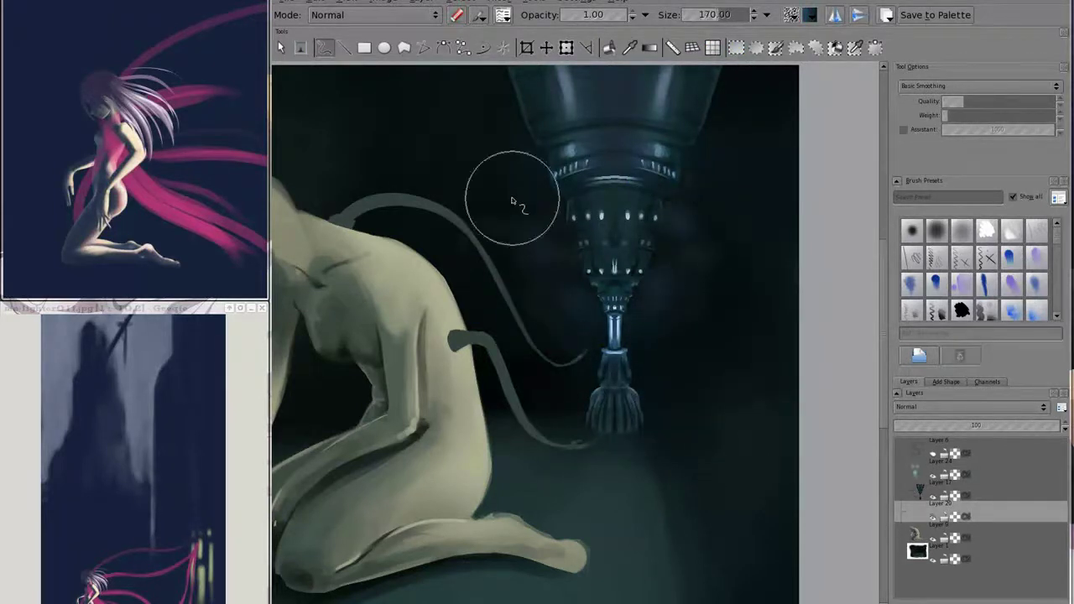
left_click(933, 527)
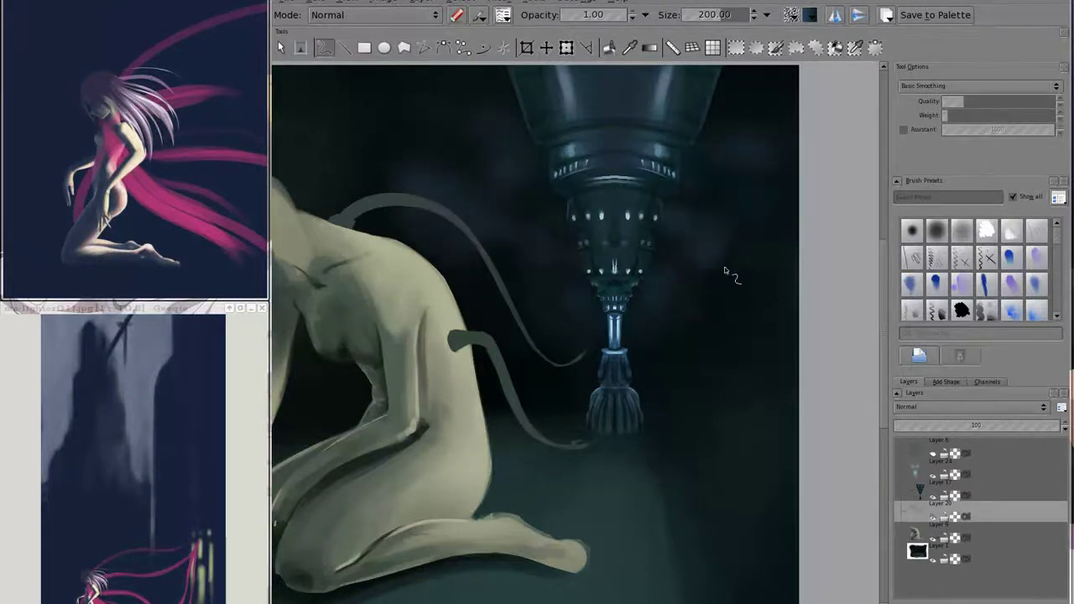
- Select Layer 17 and set the brush size to 100
left_click_drag(520, 176, 488, 241)
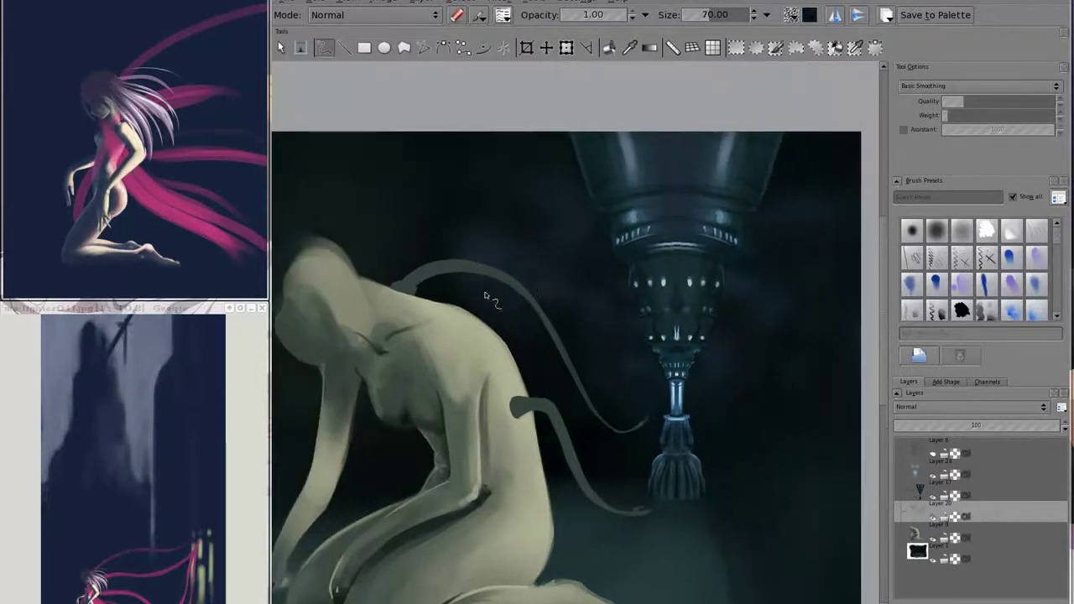
left_click_drag(772, 189, 729, 269)
left_click(722, 260)
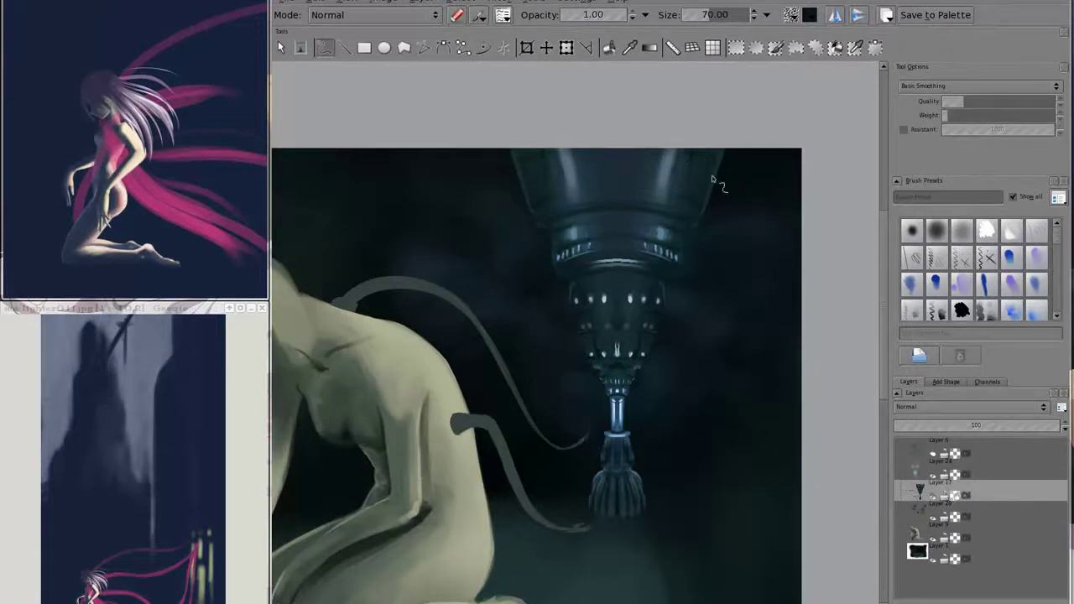
key("bracketright")
key("bracketright")
key("bracketright")
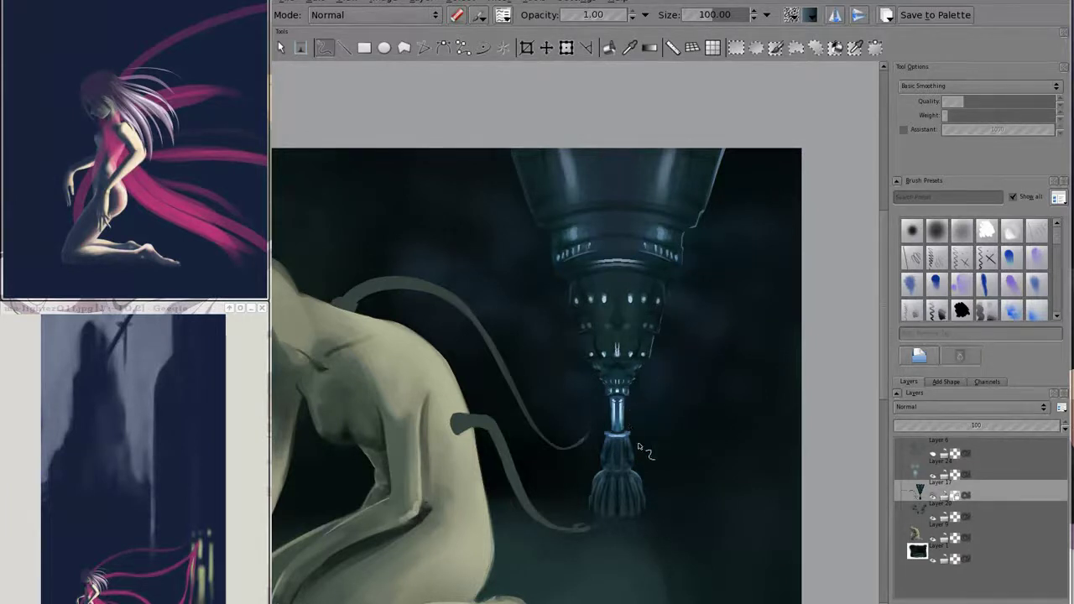
- On Layer 1, paint a thin bright vertical streak beside the nozzle's right edge
left_click(997, 554)
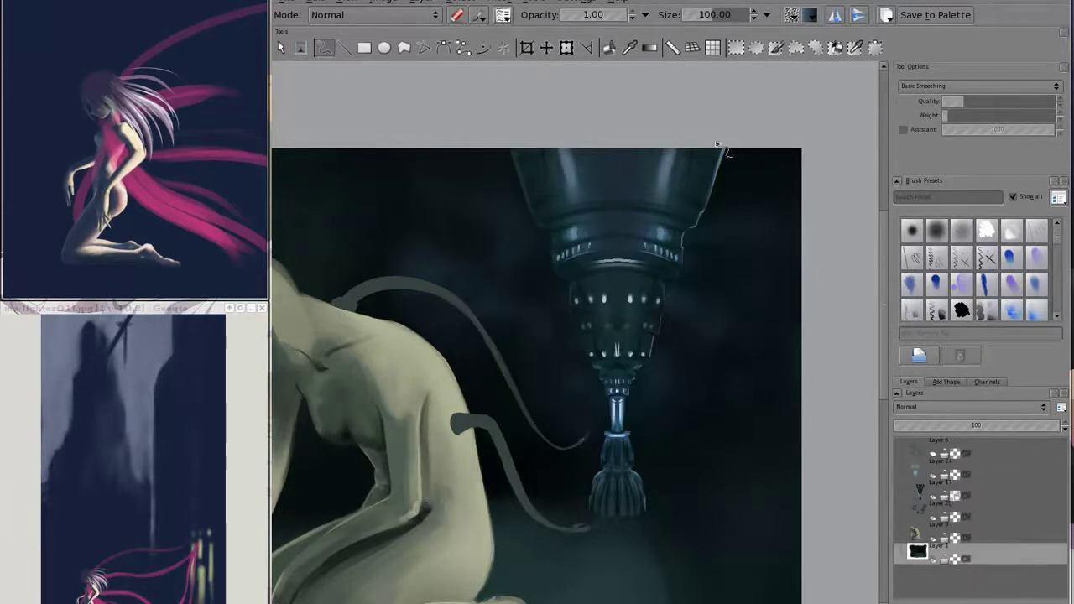
left_click_drag(720, 210, 703, 180)
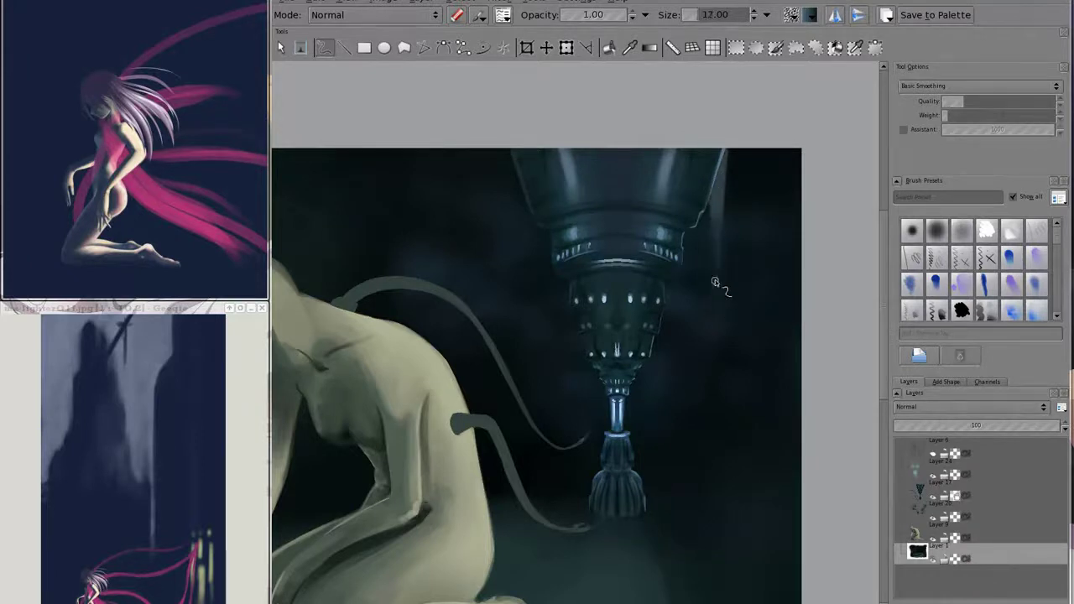
left_click_drag(713, 233, 715, 323)
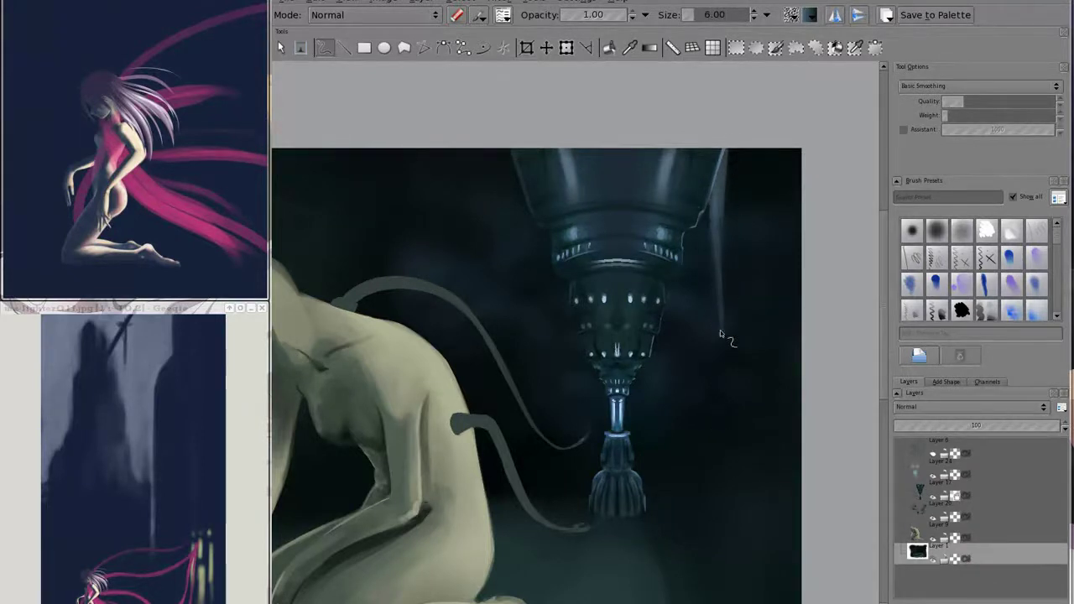
left_click_drag(719, 267, 713, 148)
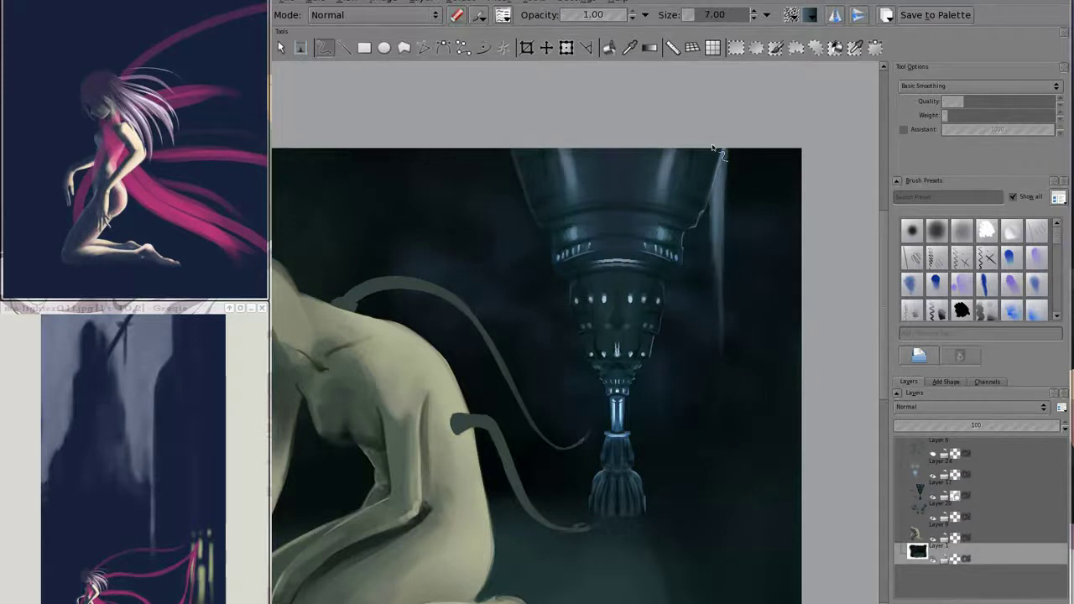
key("shift+i")
right_click(717, 204)
left_click_drag(718, 204, 711, 239)
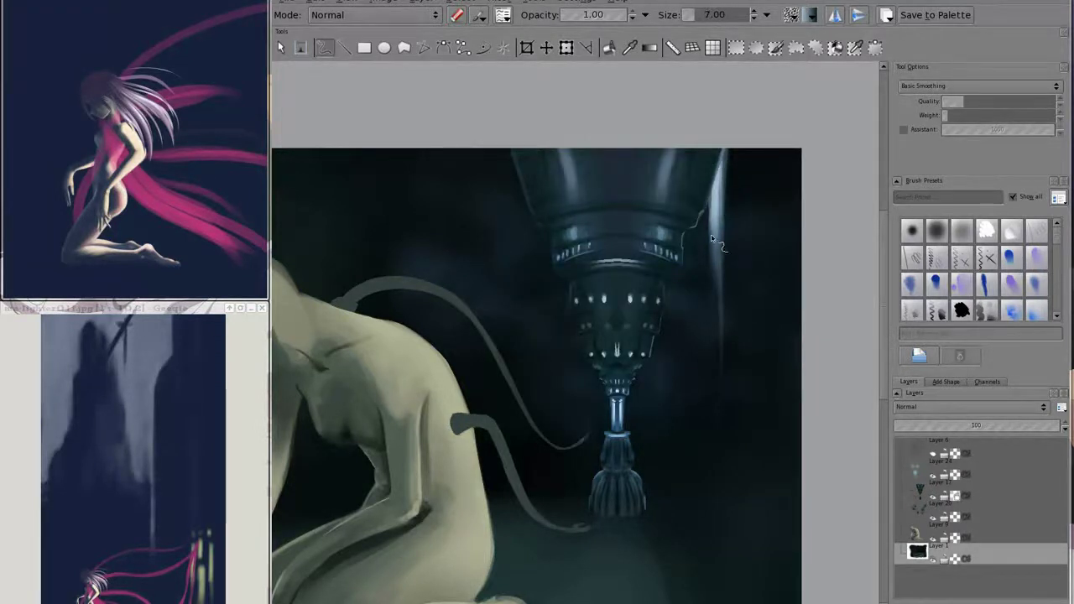
- Darken the nozzle's right edge with a jagged stroke from a large Darken brush
key("shift+i")
left_click(373, 14)
right_click(552, 311)
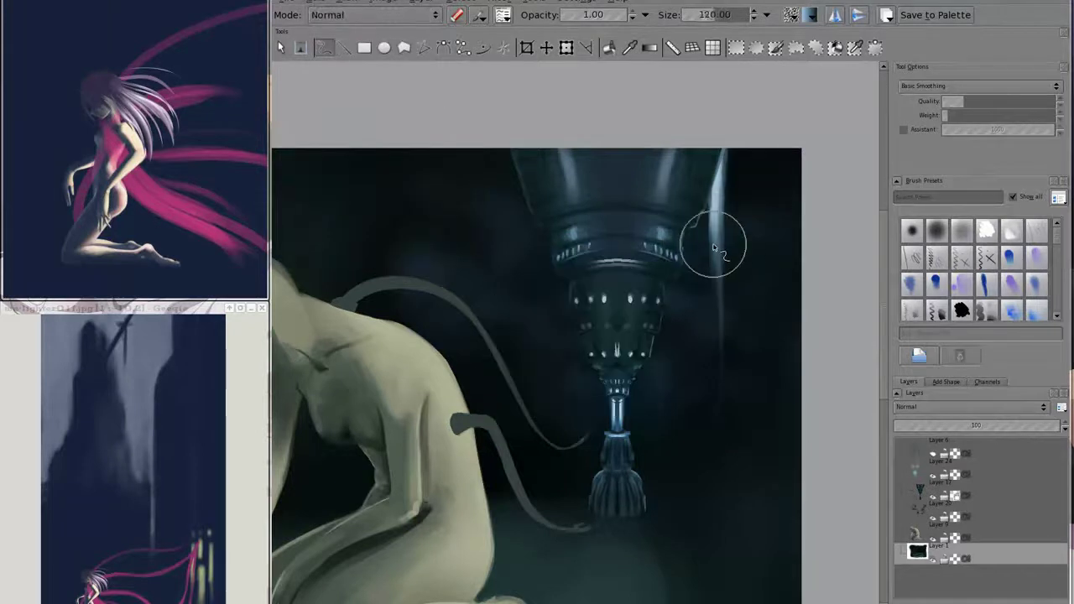
left_click_drag(709, 158, 683, 245)
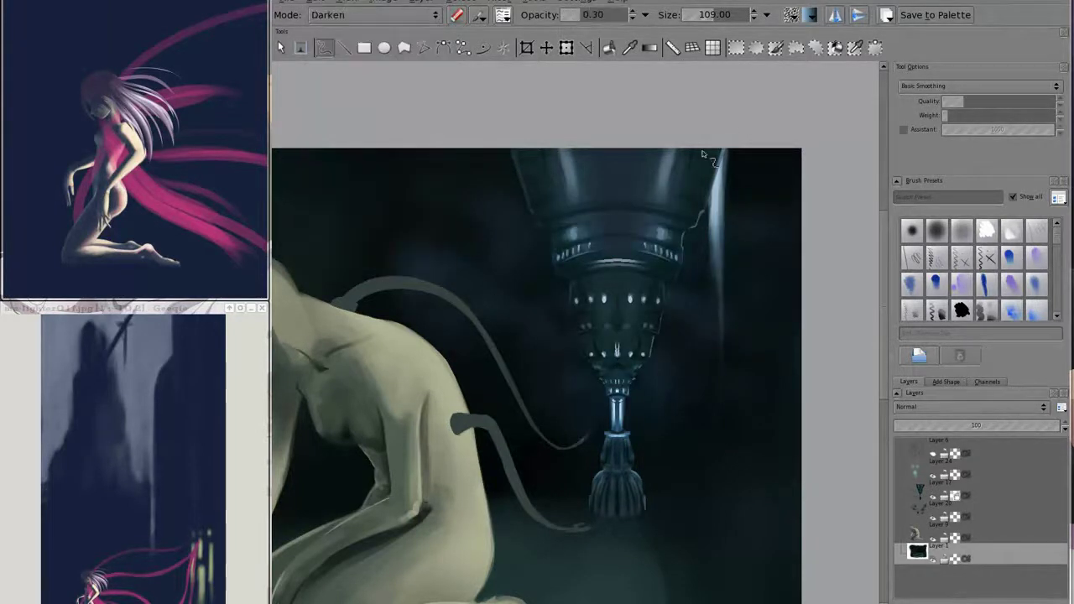
scroll(613, 15, "up", 5)
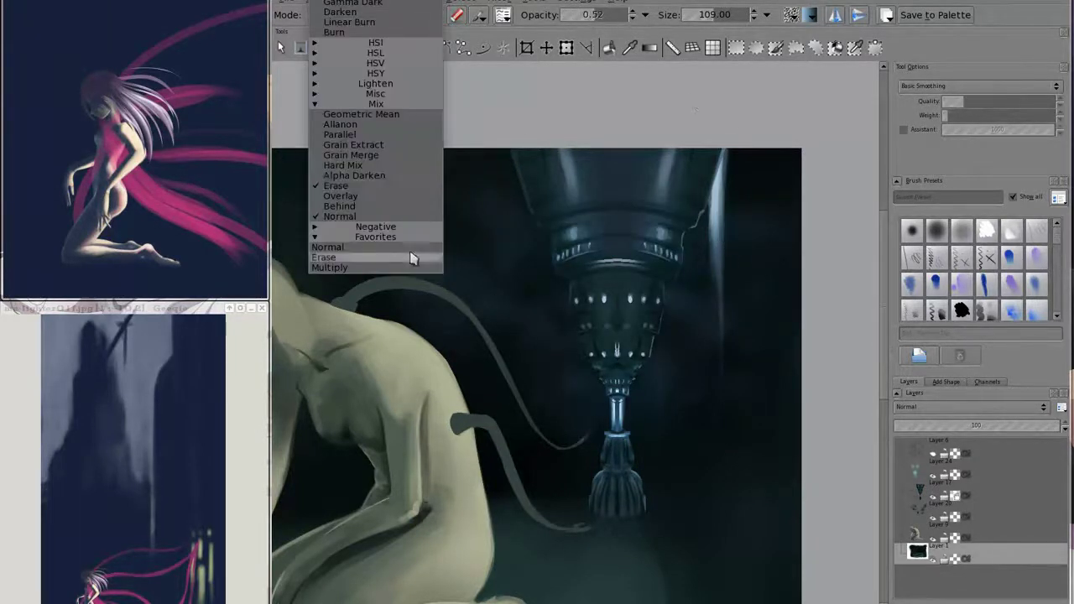
- Paint a light Overlay stroke along the nozzle's right edge for a blue glow
left_click(374, 14)
left_click(476, 209)
key("shift+i")
left_click_drag(722, 193, 718, 248)
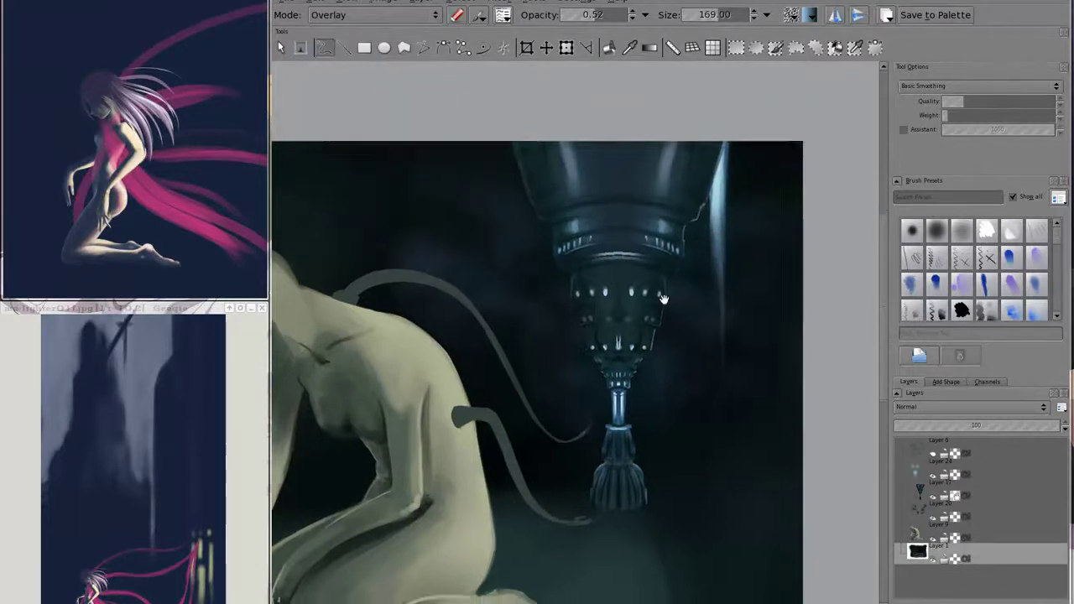
scroll(671, 269, "down", 3)
scroll(615, 294, "up", 4)
scroll(615, 294, "down", 3)
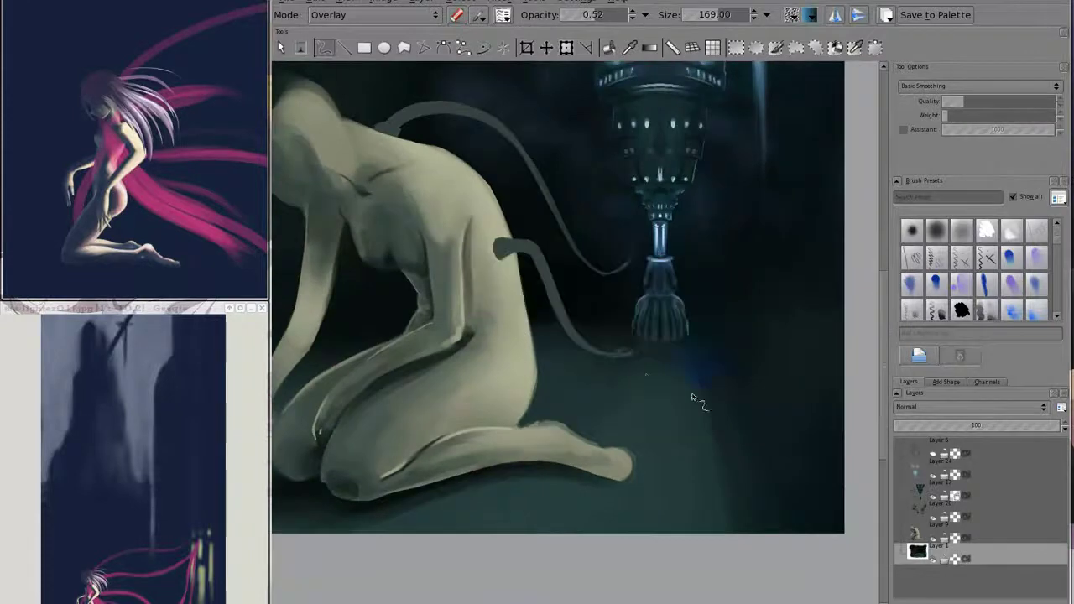
- On a new layer, draw a horizontal line where the floor meets the back wall
scroll(700, 391, "up", 2)
scroll(671, 361, "up", 2)
scroll(671, 361, "down", 2)
scroll(738, 336, "down", 2)
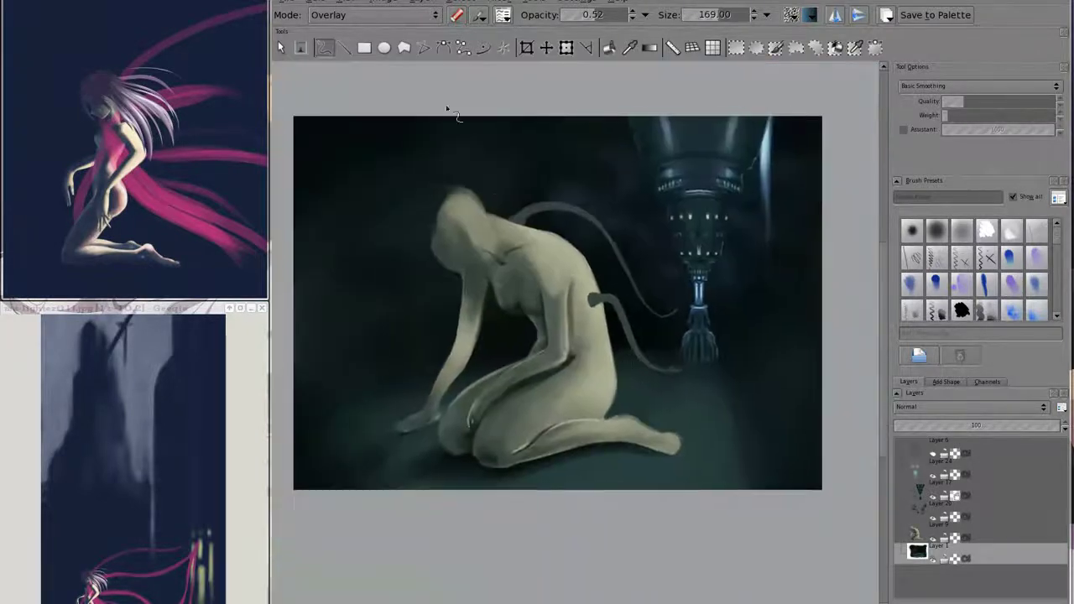
left_click(374, 15)
left_click(397, 214)
key("shift+i")
key("shift+i")
key("Insert")
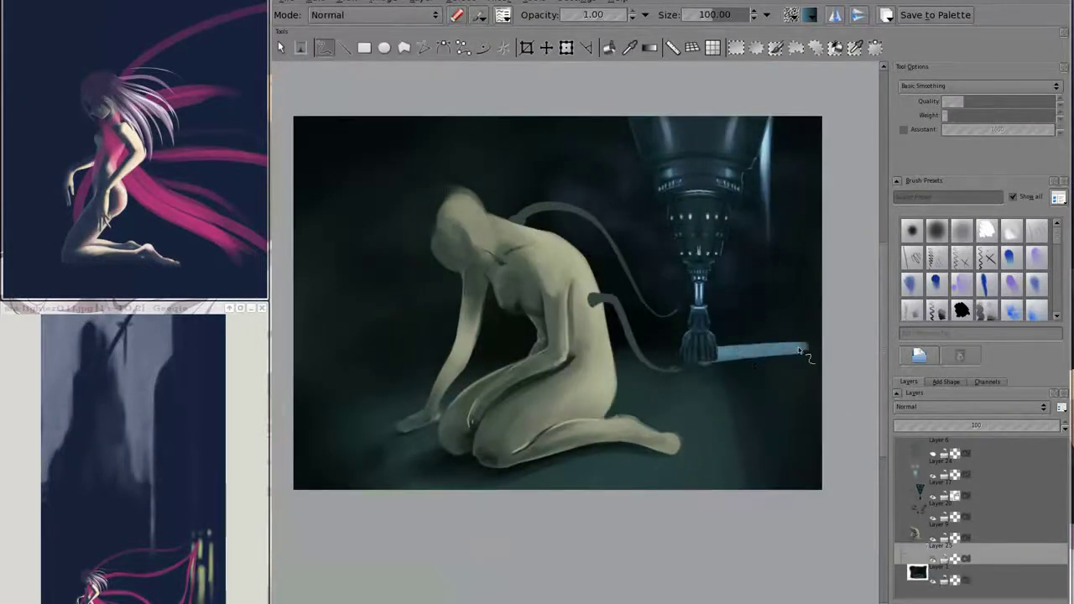
key("v")
left_click_drag(830, 349, 362, 349)
- Thin the floor line by erasing, then restore it and dab grey onto it
key("e")
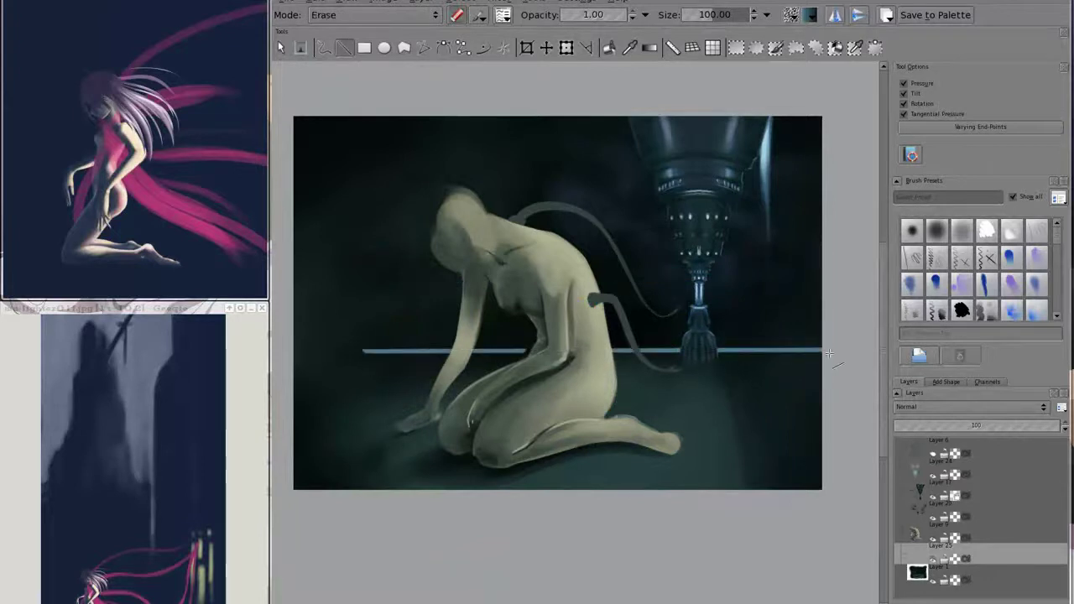
mouse_move(830, 349)
left_mouse_down()
mouse_move(362, 349)
mouse_move(822, 352)
mouse_move(684, 369)
mouse_move(588, 351)
left_mouse_up()
key("b")
key("ctrl+z")
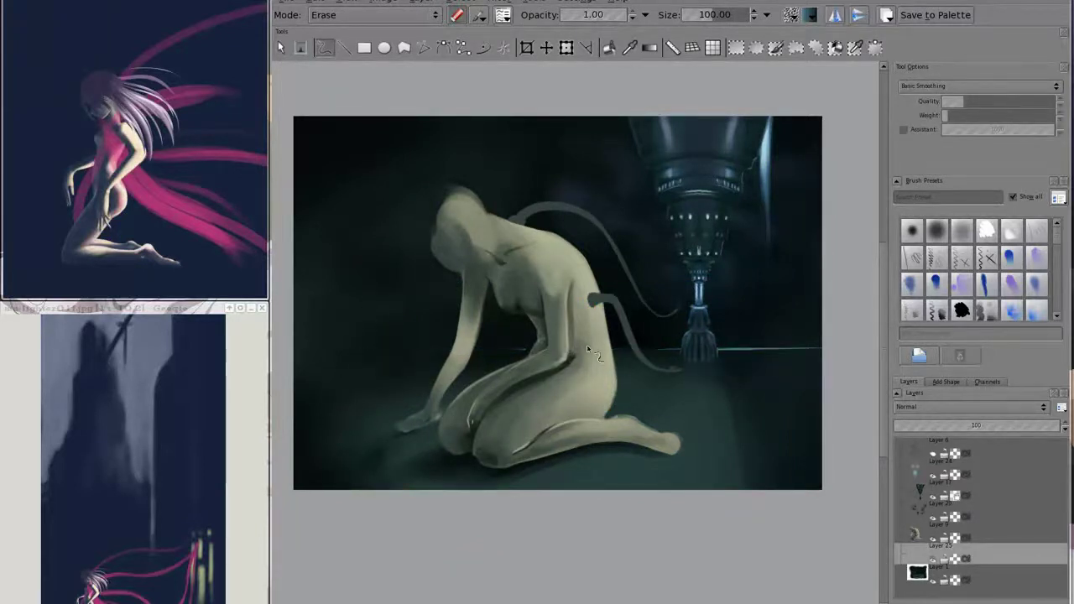
key("e")
mouse_move(721, 354)
left_mouse_down()
mouse_move(742, 358)
mouse_move(729, 386)
left_mouse_up()
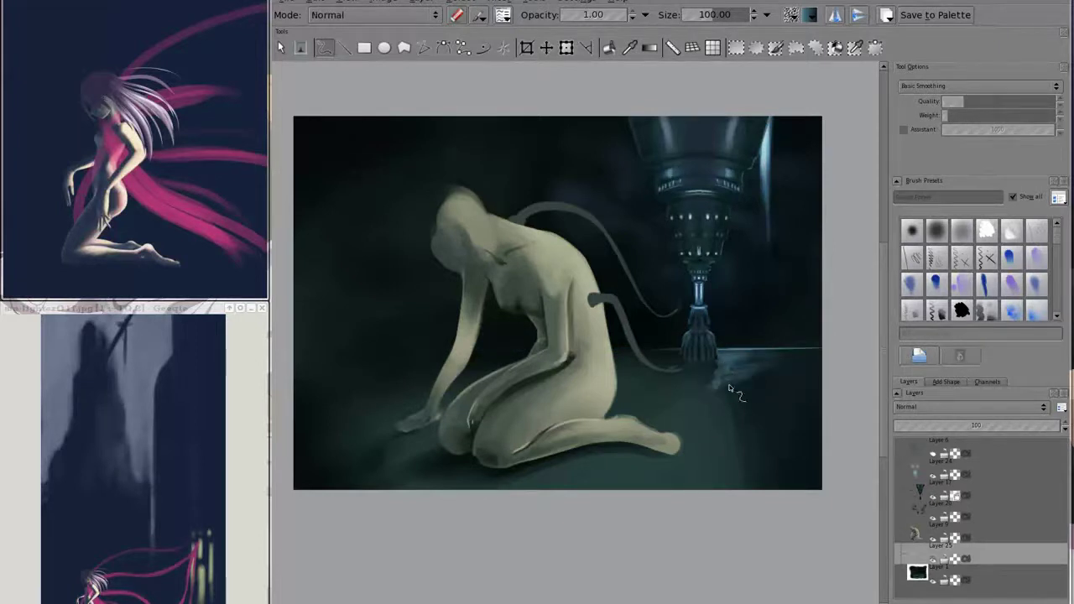
- Airbrush a soft bluish glow across the floor with a 300 brush, then erase parts right of the feet
key("bracketright")
key("bracketright")
key("bracketright")
mouse_move(734, 383)
left_mouse_down()
mouse_move(671, 420)
mouse_move(736, 451)
mouse_move(771, 412)
mouse_move(787, 415)
left_mouse_up()
left_click_drag(662, 371, 637, 348)
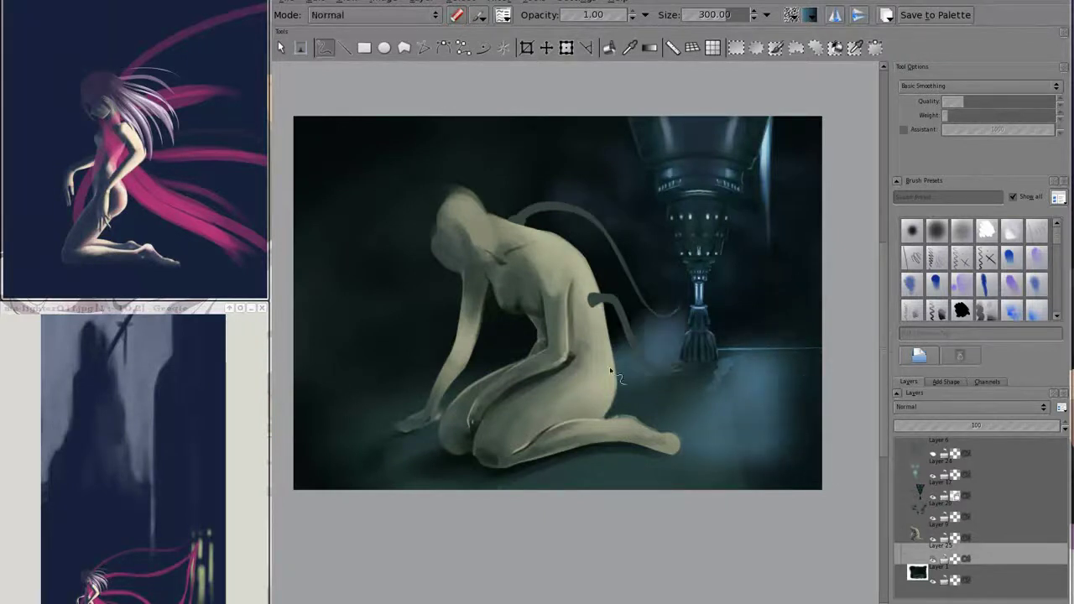
right_click(626, 354)
key("e")
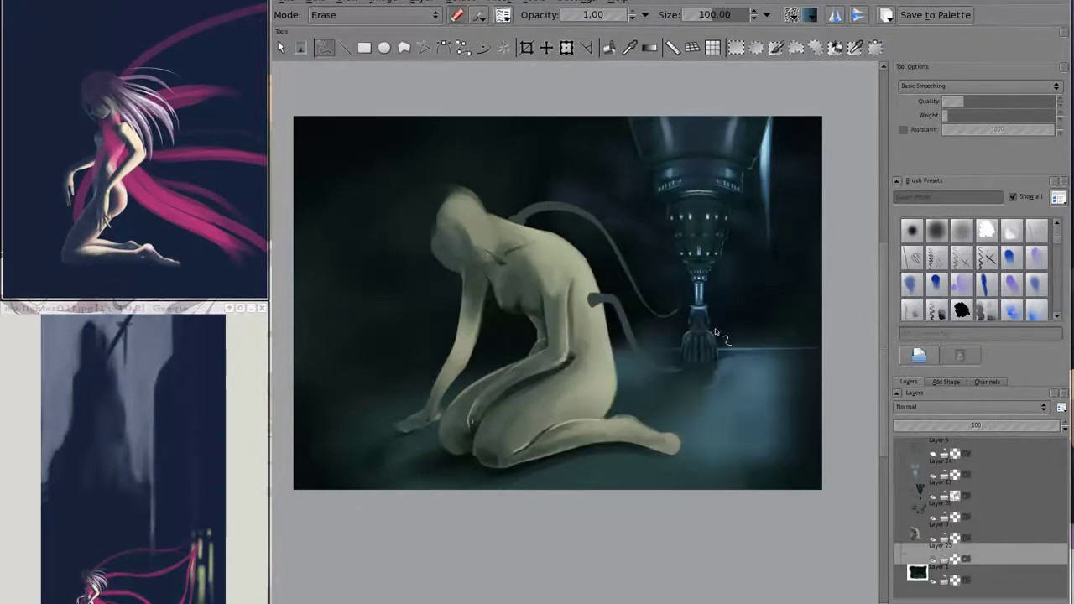
key("bracketleft")
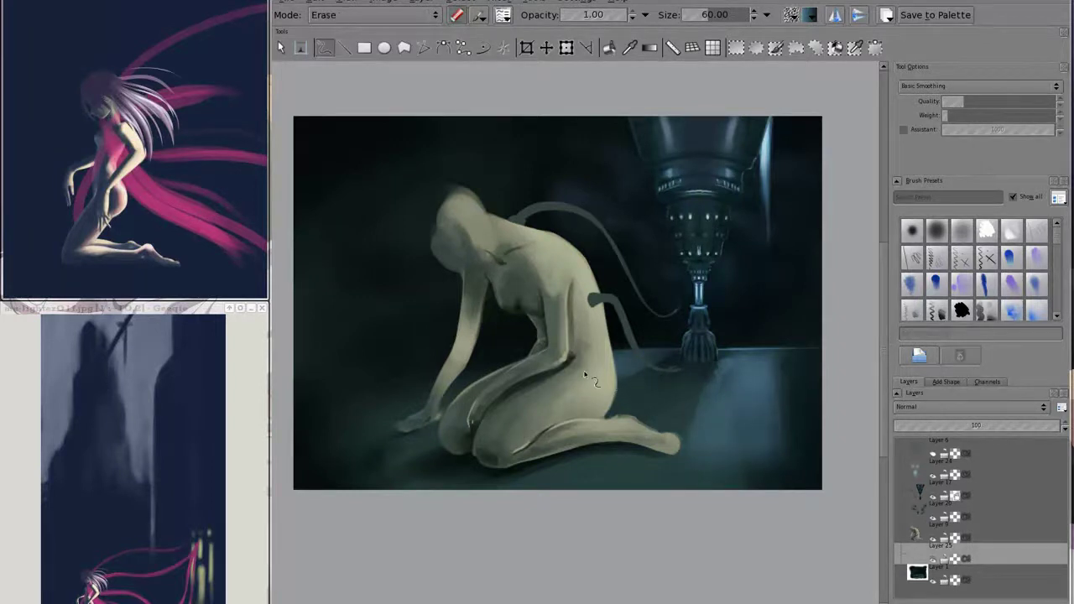
left_click_drag(610, 372, 666, 455)
left_click_drag(738, 419, 689, 476)
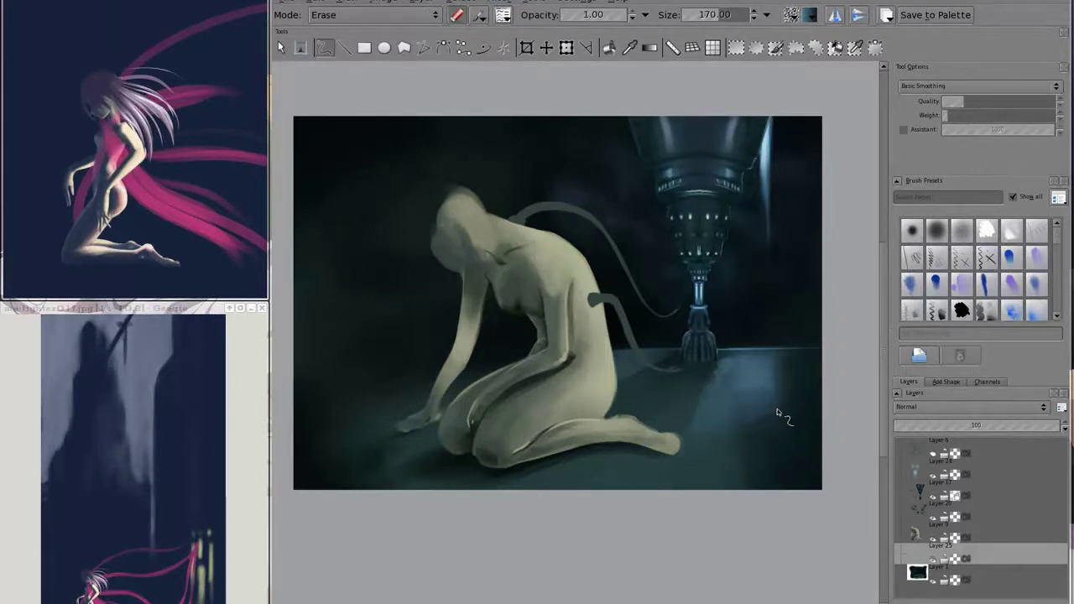
- Set the eraser opacity to 0.65 and try light-blue floor strokes, undoing them
right_click(575, 336)
key("e")
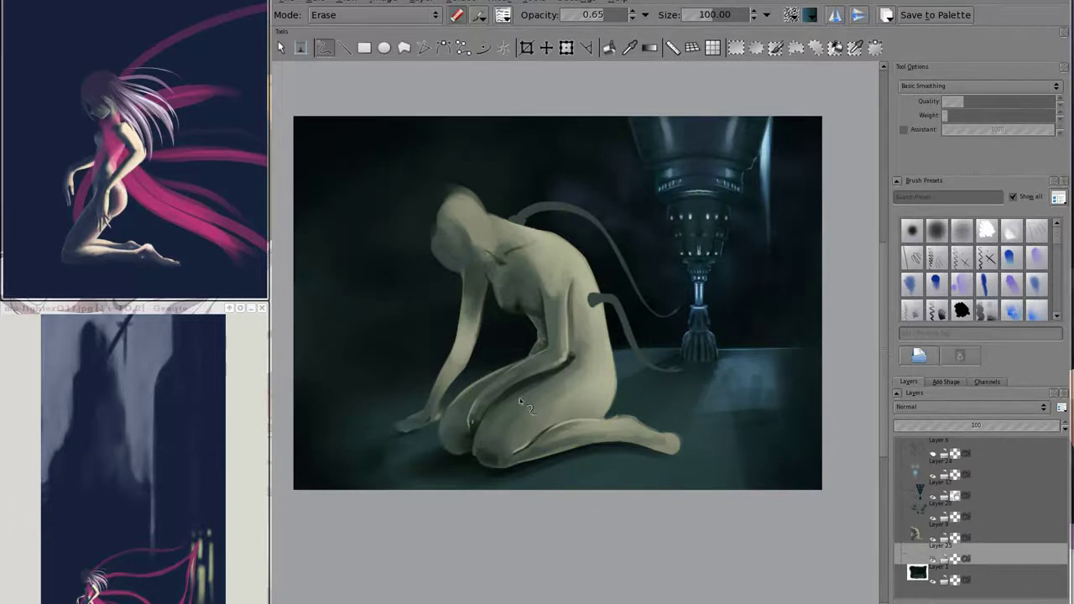
right_click(545, 365)
key("e")
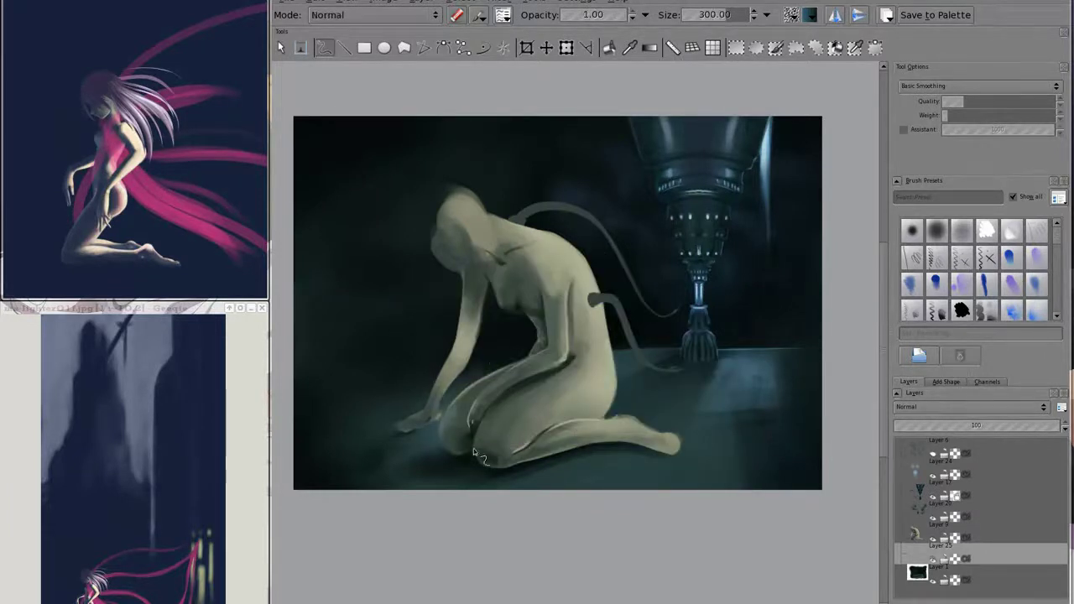
right_click(553, 332)
key("e")
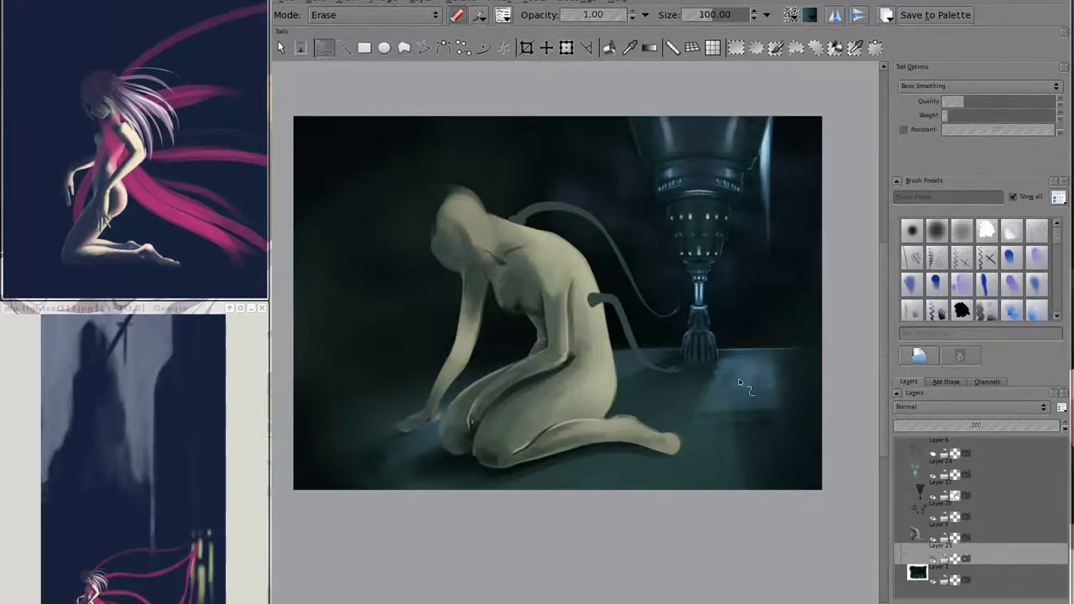
key("e")
left_click_drag(755, 374, 730, 411)
left_click_drag(722, 369, 703, 424)
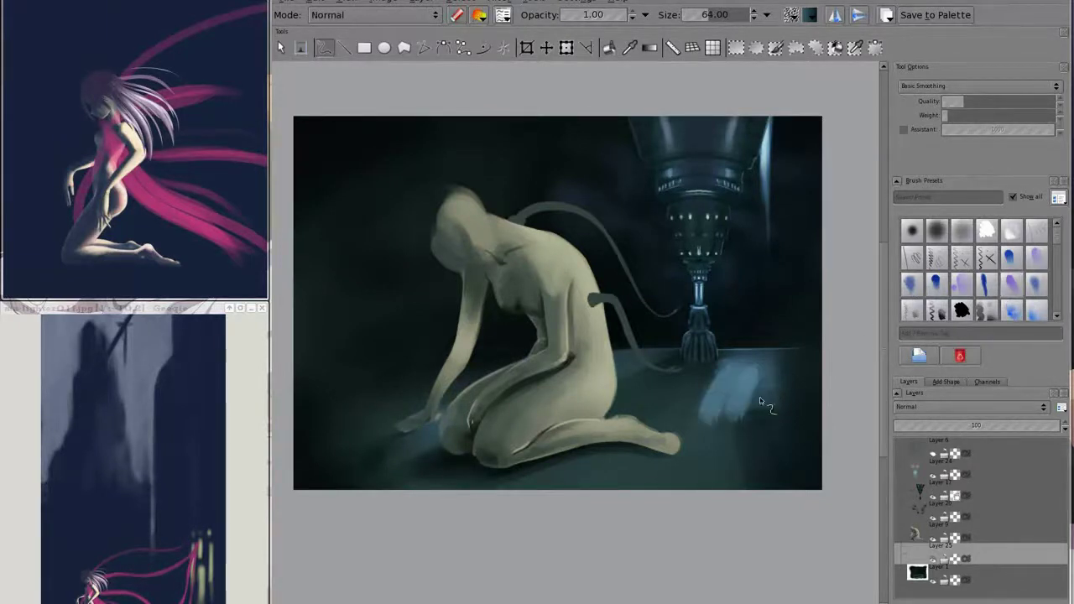
key("ctrl+z")
left_click_drag(759, 397, 744, 377)
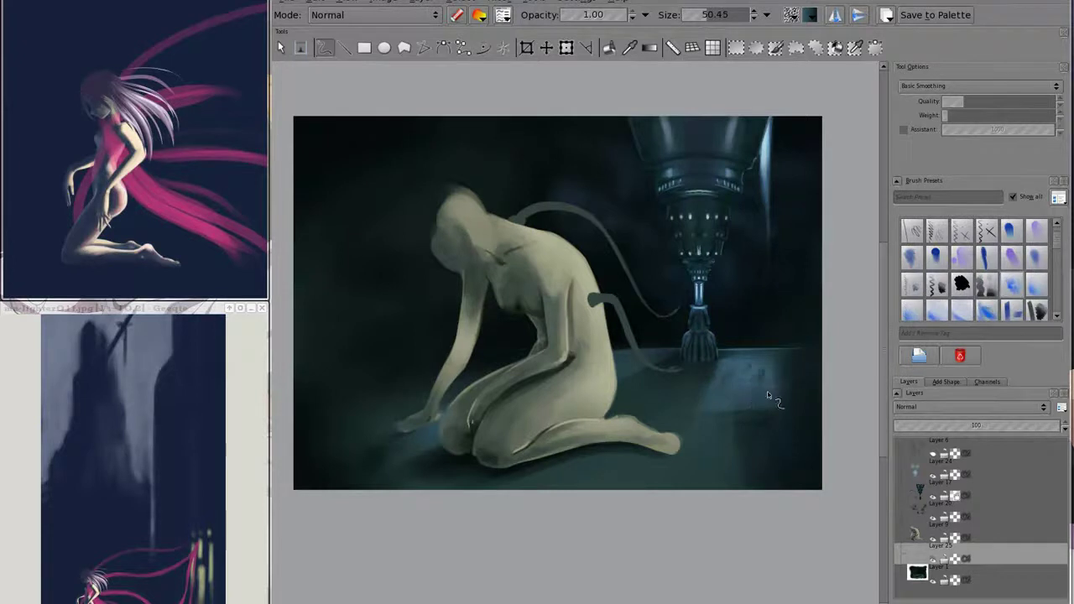
- With a new size-18 brush preset, paint lighter blue strokes on the floor at right
scroll(1060, 254, "down", 2)
left_click(962, 259)
left_click_drag(734, 369, 705, 352)
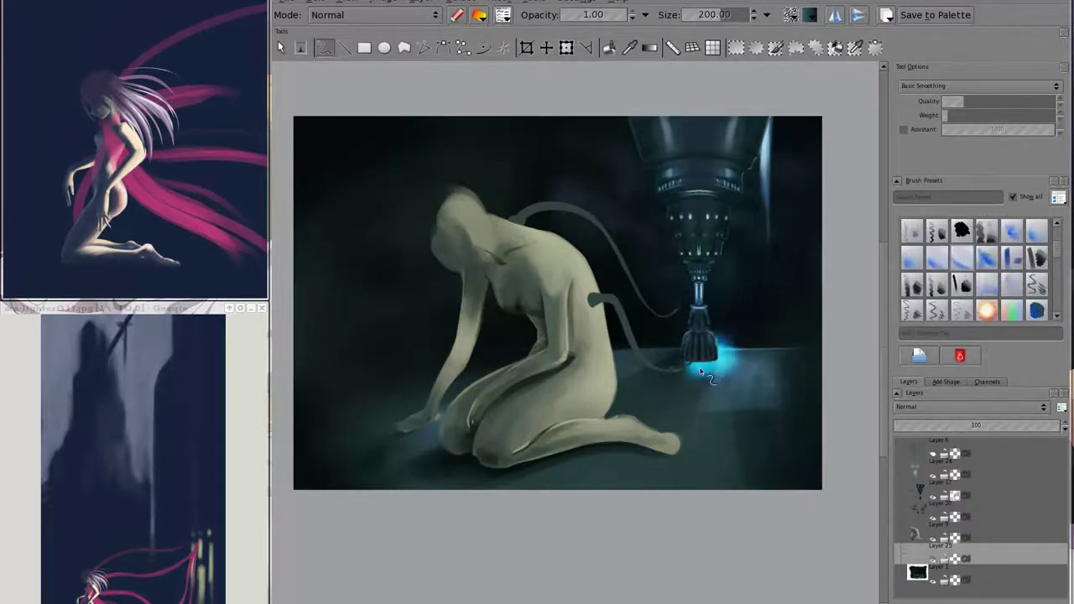
key("ctrl+z")
left_click_drag(806, 338, 745, 407)
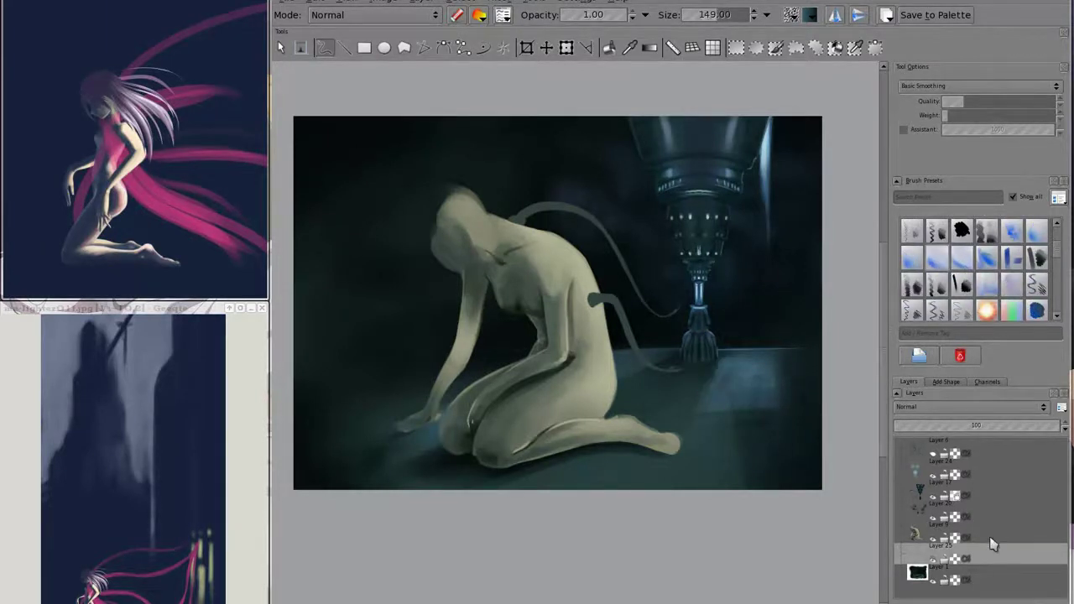
right_click(575, 337)
left_click(643, 324)
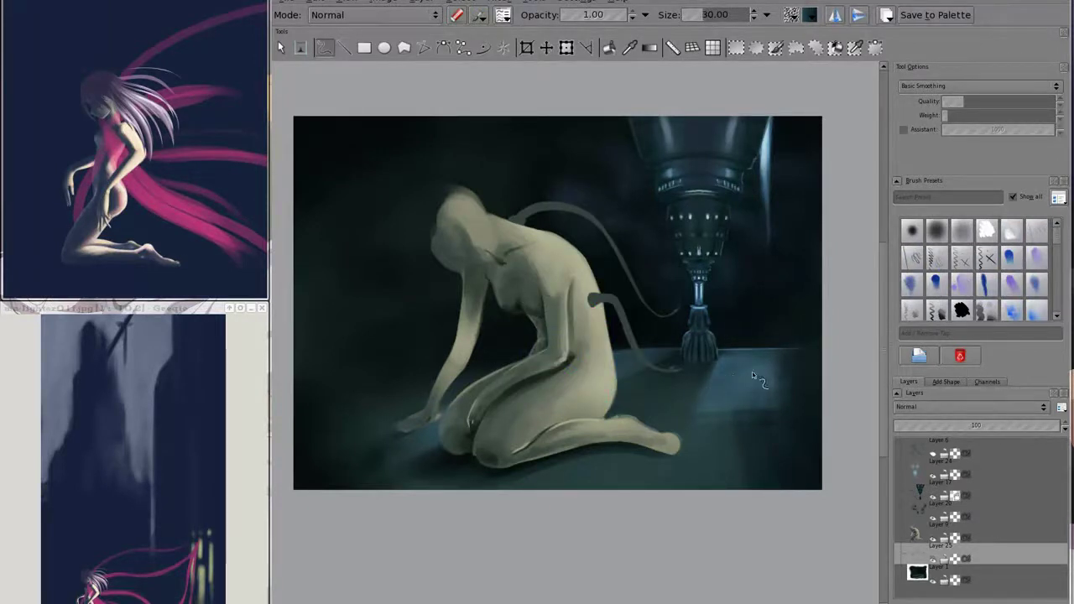
mouse_move(753, 375)
left_mouse_down()
mouse_move(760, 393)
mouse_move(740, 406)
mouse_move(778, 461)
mouse_move(782, 450)
left_mouse_up()
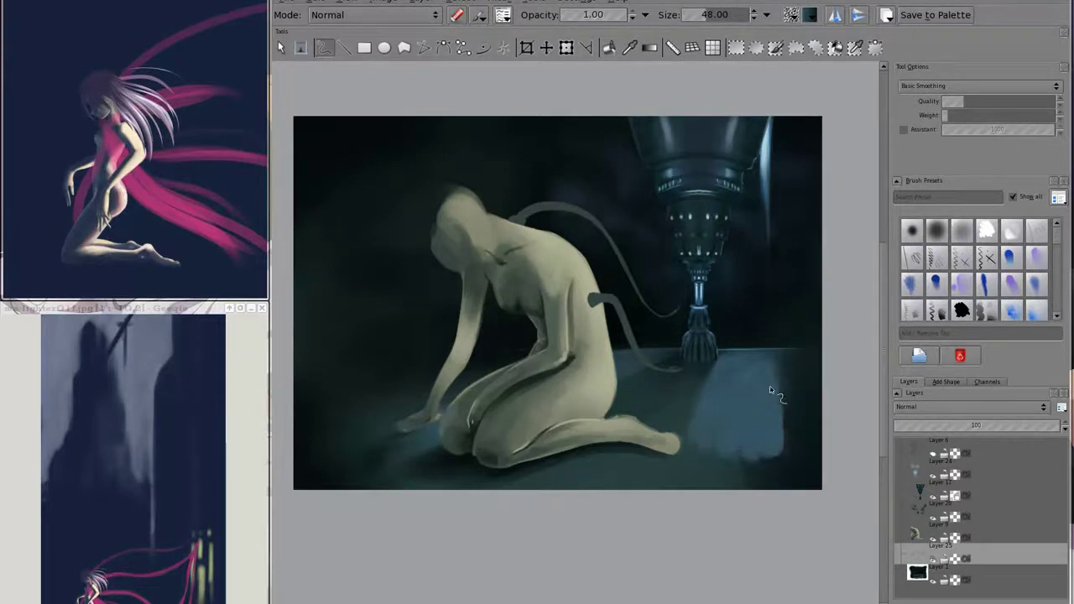
left_click_drag(780, 391, 795, 465)
- Pick a large brush and paint brighter light-blue strokes on the floor right of the figure
key("shift+i")
key("e")
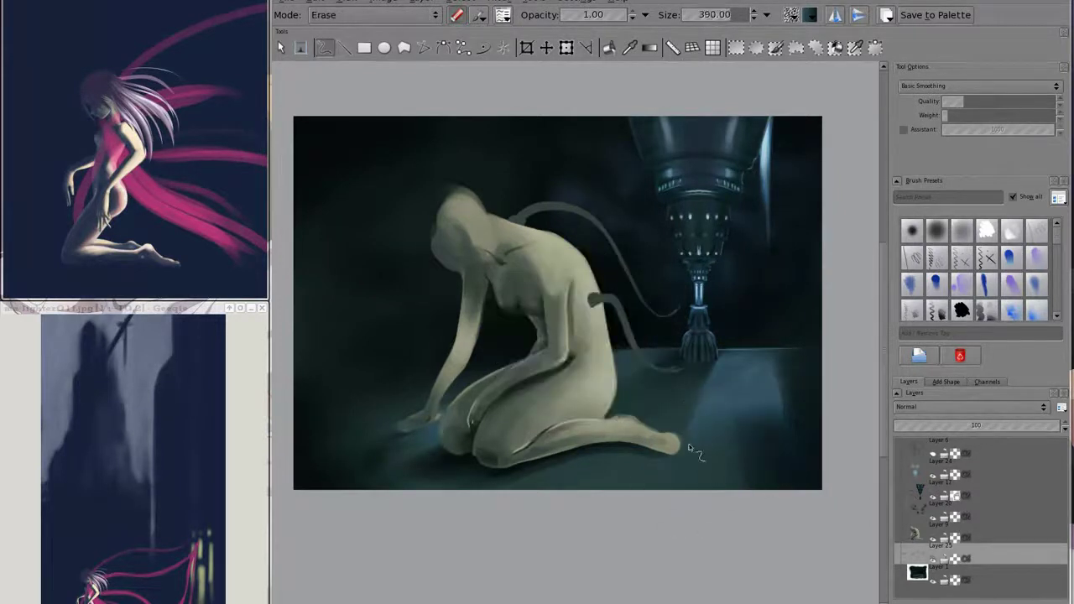
right_click(580, 317)
left_click(554, 276)
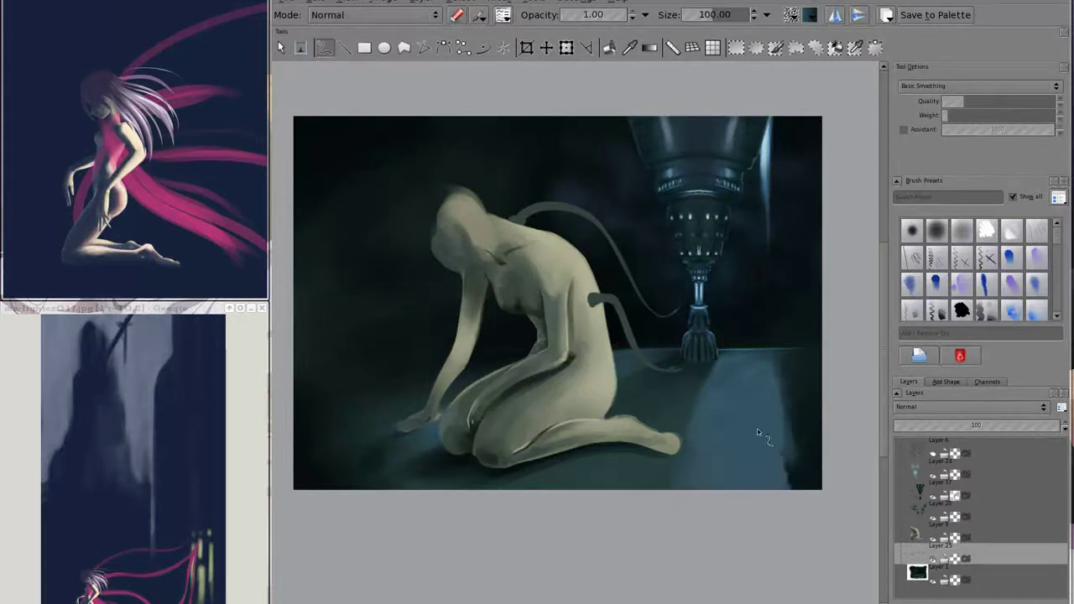
right_click(718, 427)
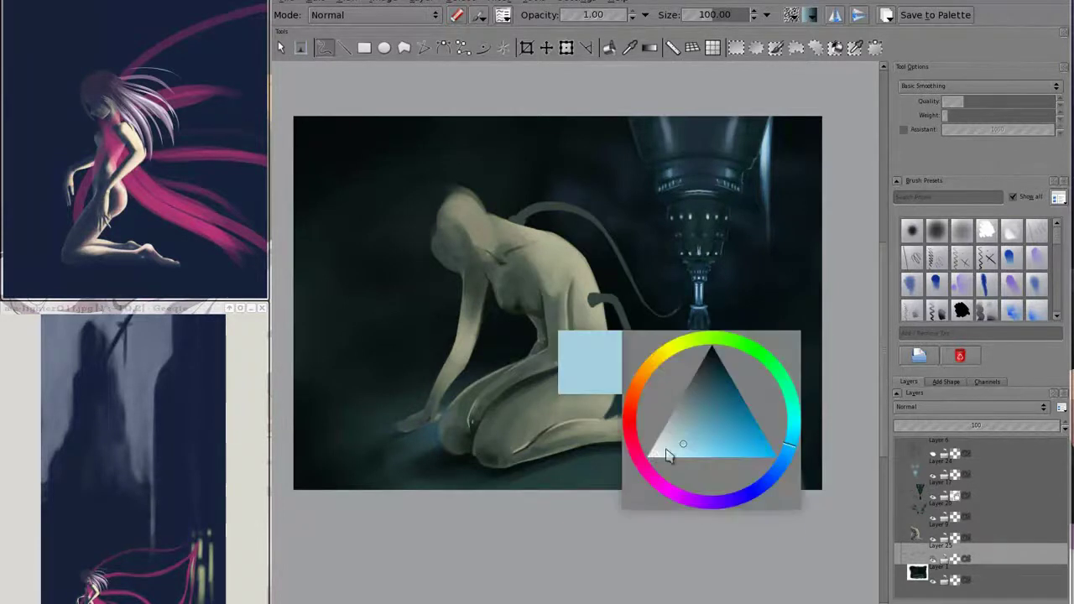
left_click(671, 439)
left_click_drag(704, 377, 755, 444)
left_click_drag(721, 369, 742, 443)
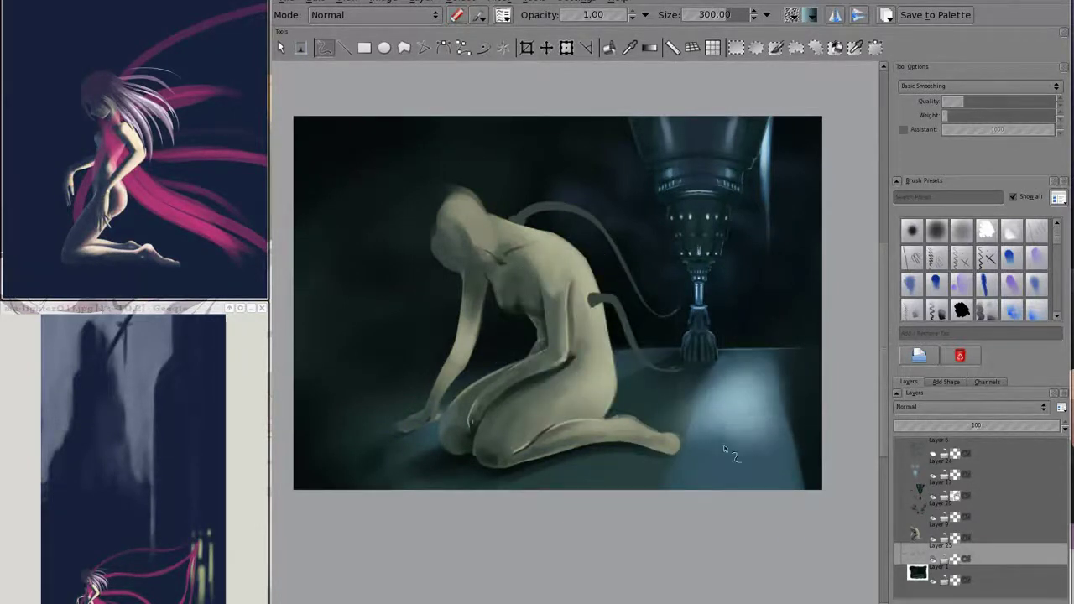
- Erase and soften parts of the bright floor patch into a sharper wedge of light
key("e")
mouse_move(690, 511)
left_mouse_down()
mouse_move(810, 464)
mouse_move(645, 420)
mouse_move(671, 395)
left_mouse_up()
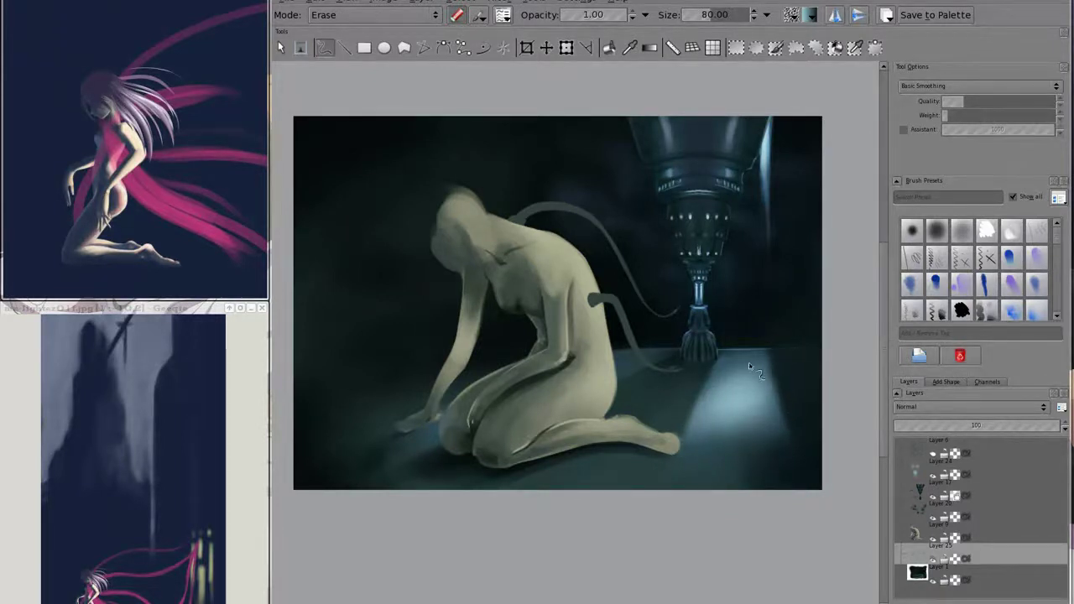
key("e")
key("e")
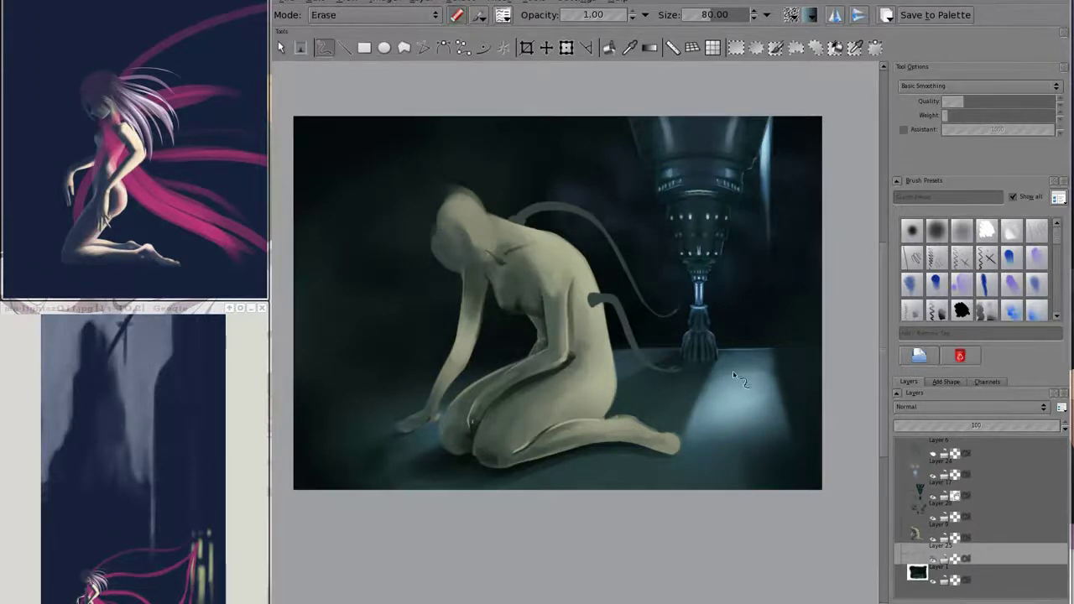
mouse_move(742, 385)
left_mouse_down()
mouse_move(747, 429)
mouse_move(707, 387)
left_mouse_up()
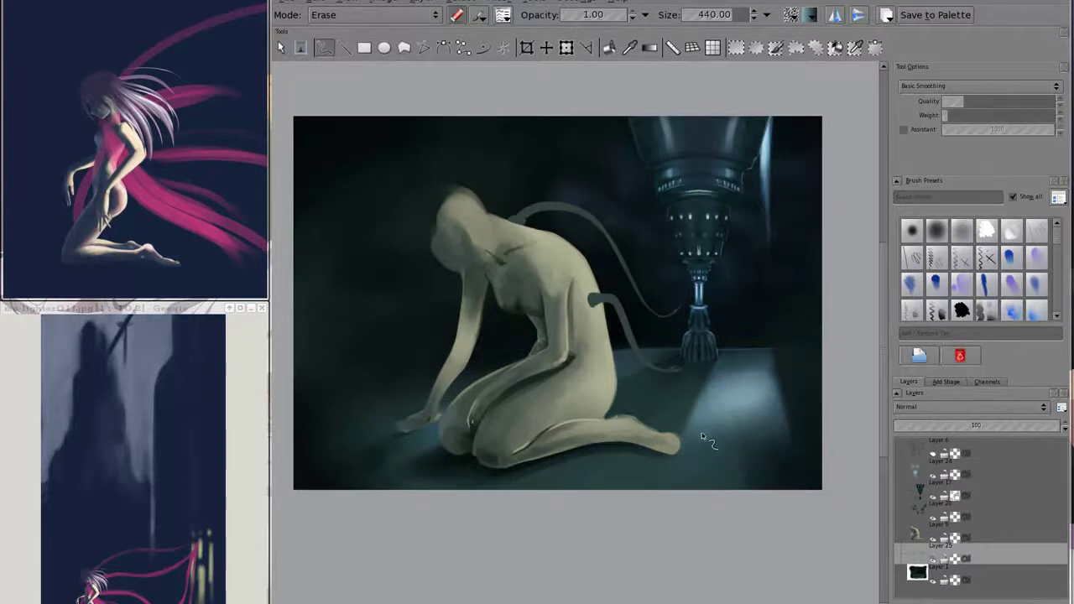
key("shift+i")
left_click_drag(705, 408, 699, 369)
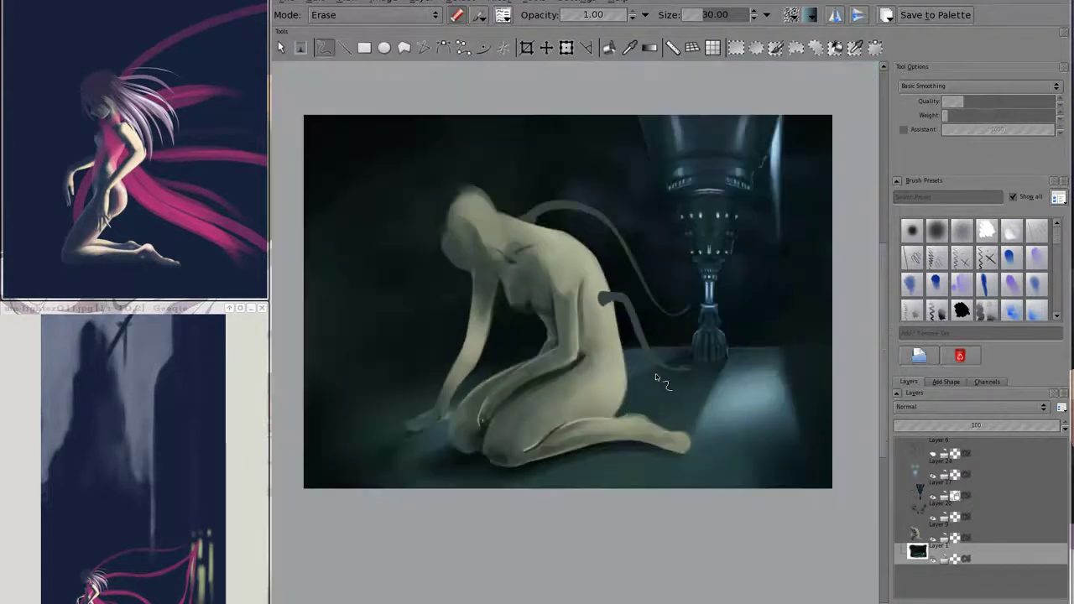
- Merge the Overlay glow layer (Layer 24) down into Layer 17
left_click(939, 474)
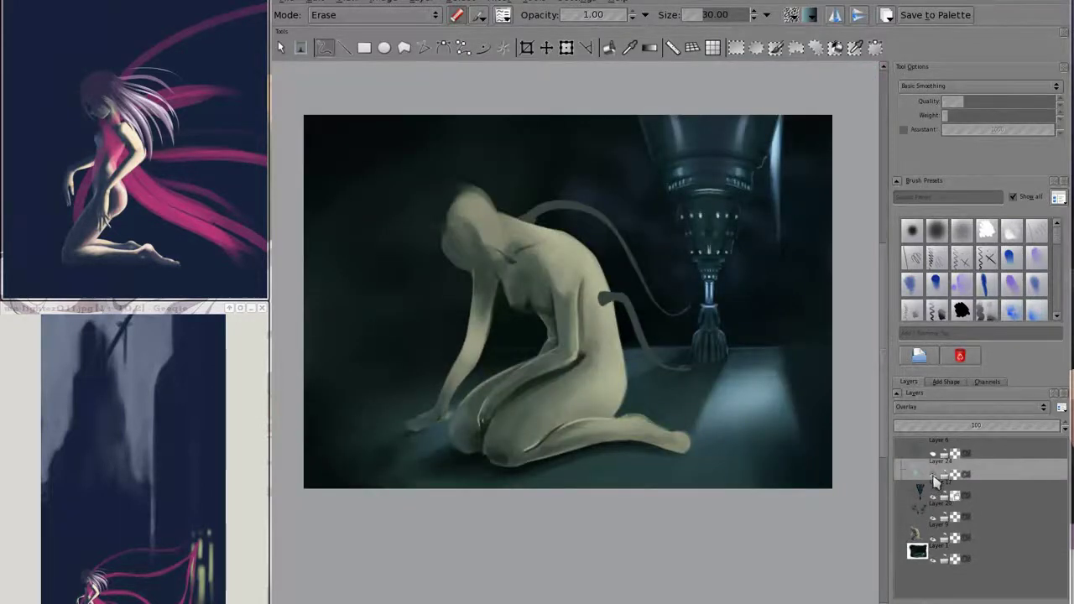
left_click_drag(1048, 427, 1015, 434)
key("ctrl+e")
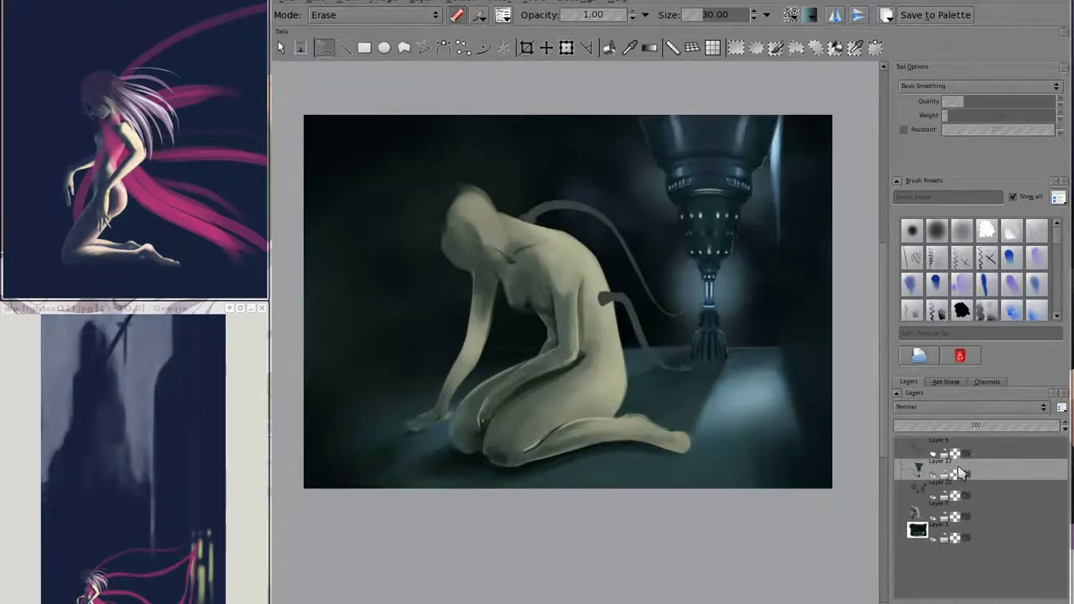
left_click(988, 474)
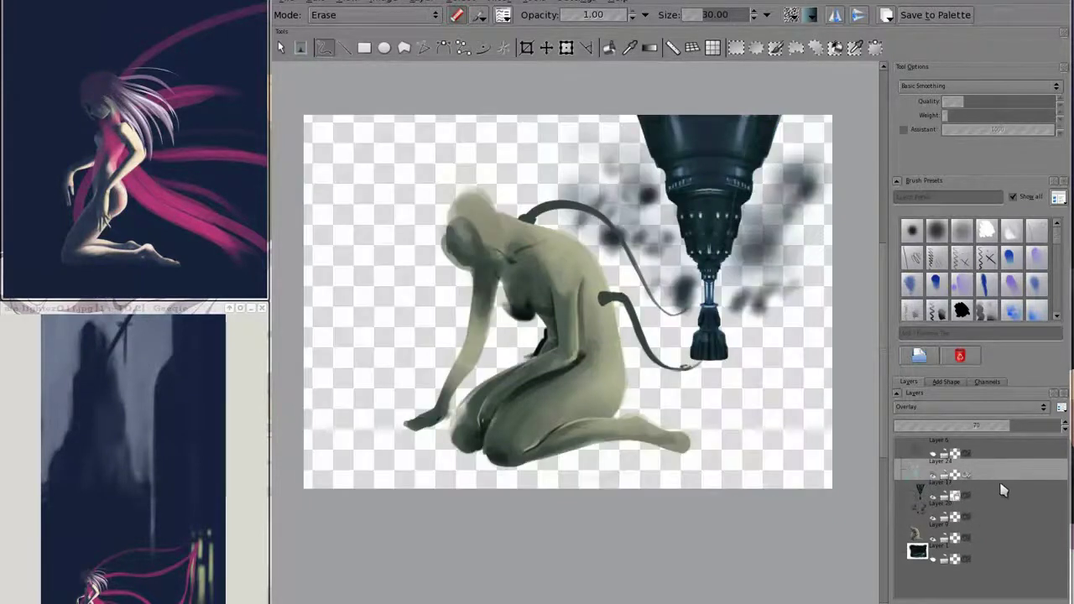
left_click(934, 477)
- Merge Layer 17 down into Layer 20 and select the merged layer
left_click(934, 497)
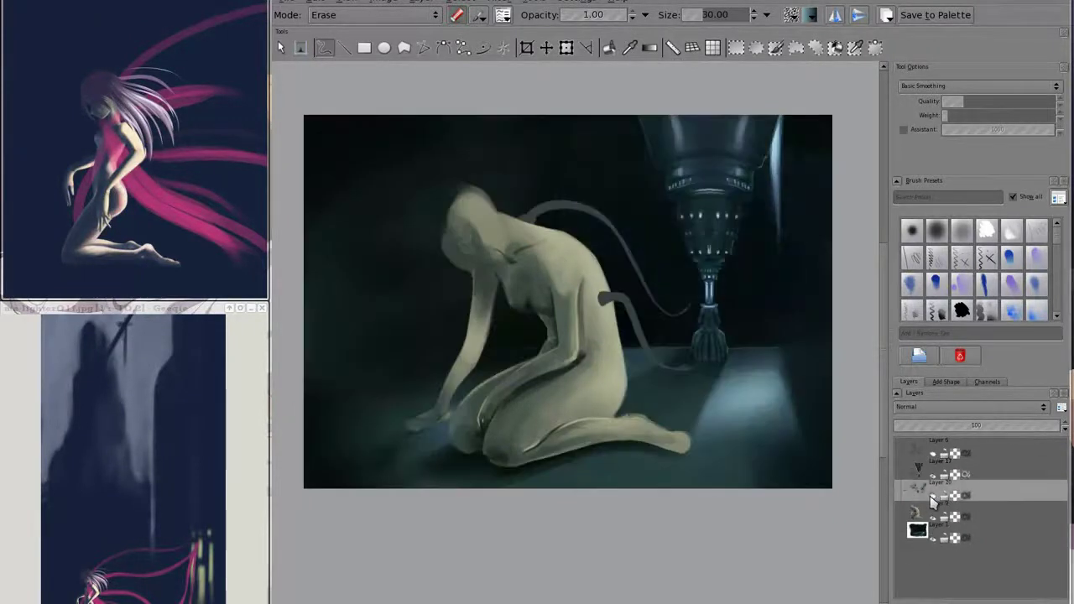
left_click(990, 474)
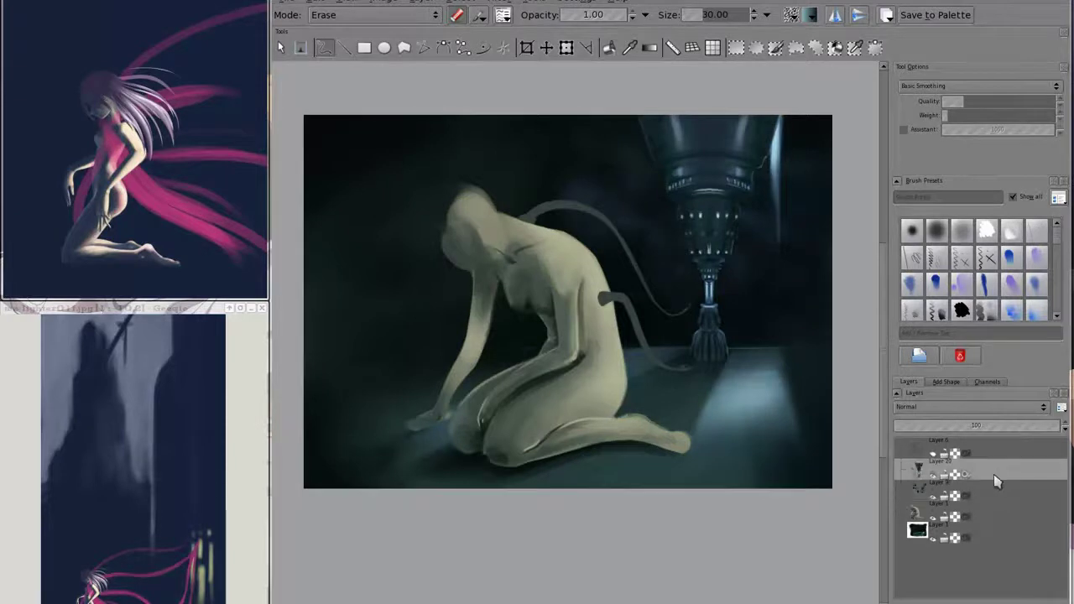
key("Delete")
left_click(934, 480)
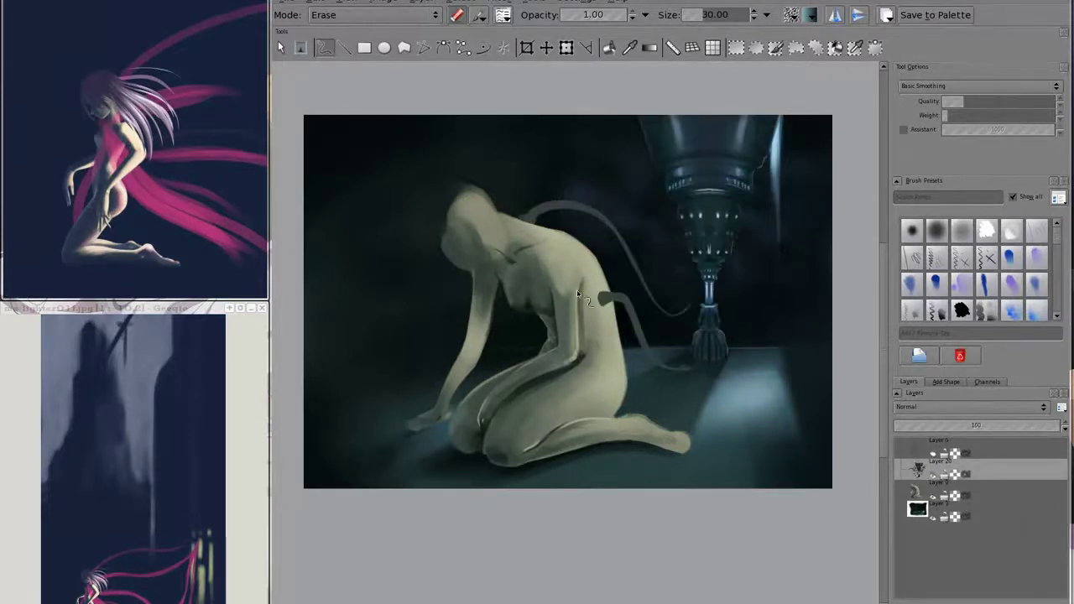
- Check Image > Scale To New Size and cancel, leaving the image size unchanged
scroll(577, 294, "up", 2)
key("ctrl+alt+c")
key("Escape")
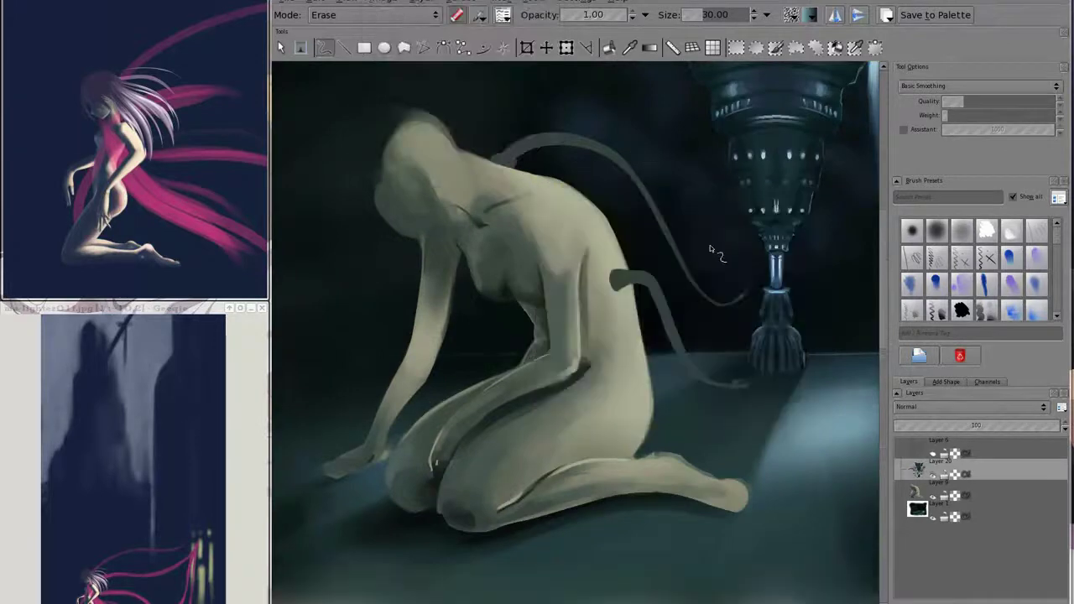
scroll(710, 245, "down", 3)
left_click(382, 1)
left_click(419, 78)
left_click(681, 225)
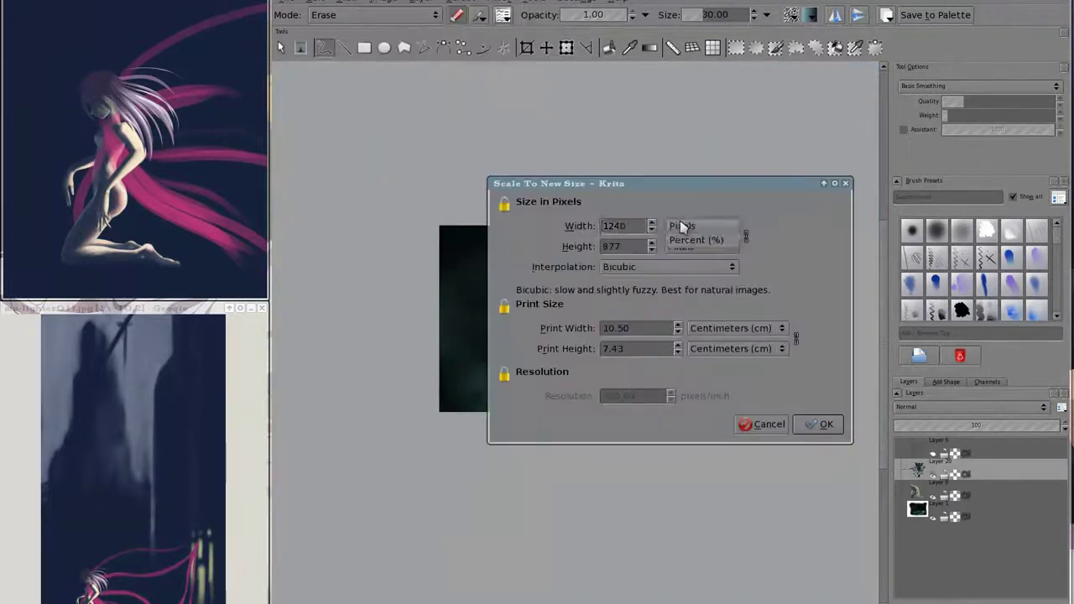
key("Escape")
key("Escape")
scroll(668, 313, "up", 2)
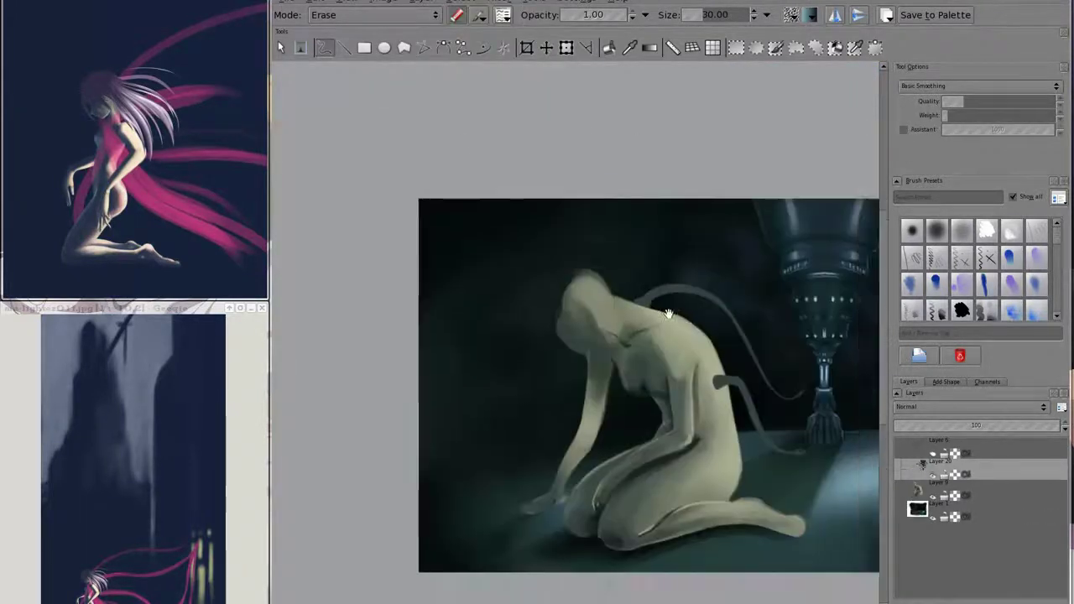
scroll(668, 313, "up", 3)
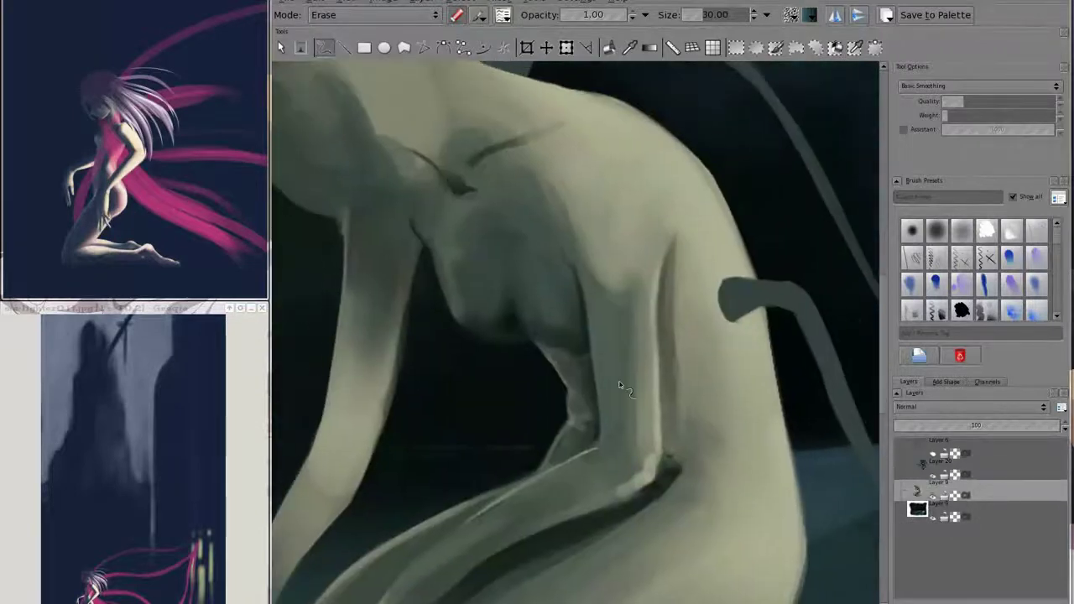
- Pick a normal painting preset from the pop-up palette and darken the back's edge
right_click(631, 393)
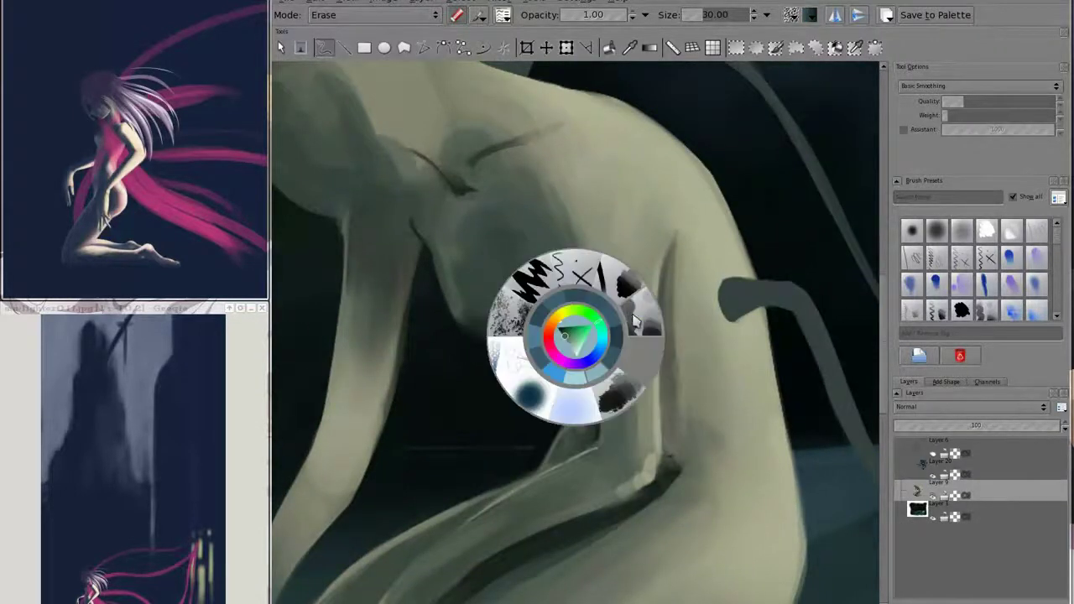
left_click(634, 321)
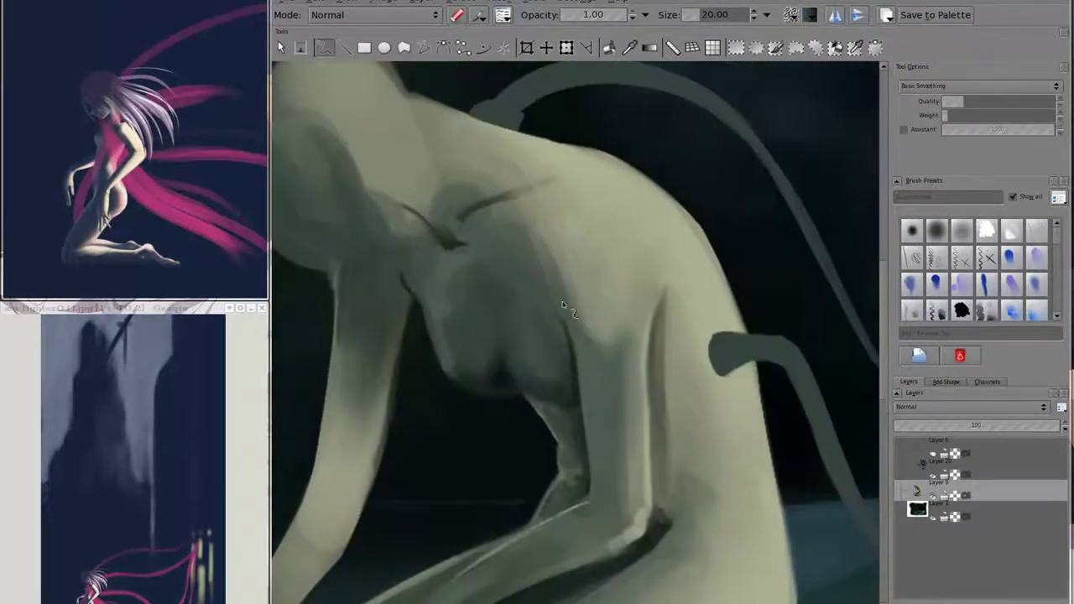
left_click_drag(607, 356, 681, 373)
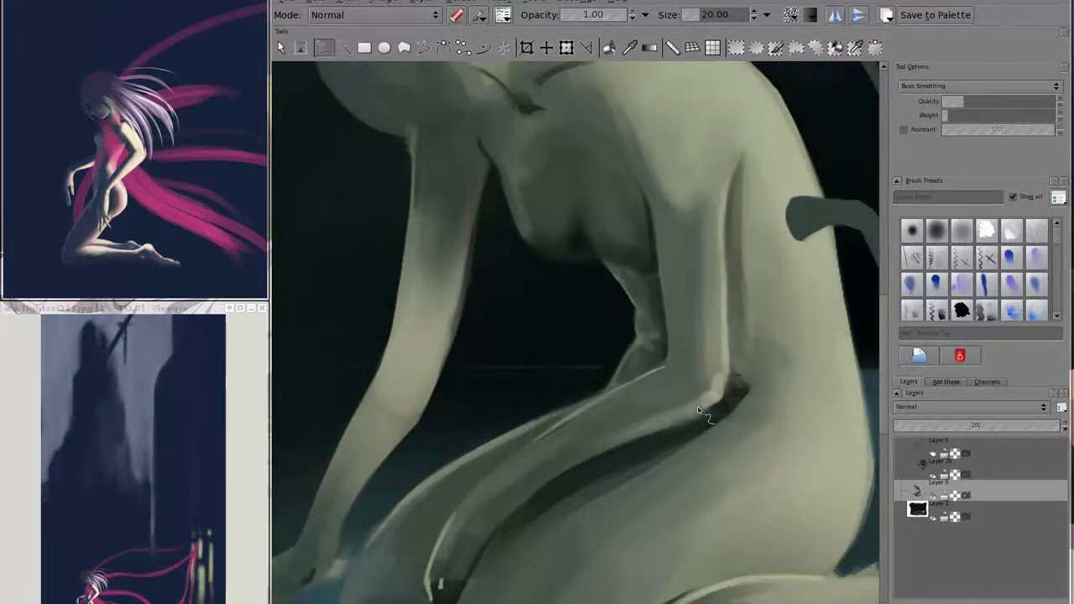
left_click_drag(689, 423, 728, 401)
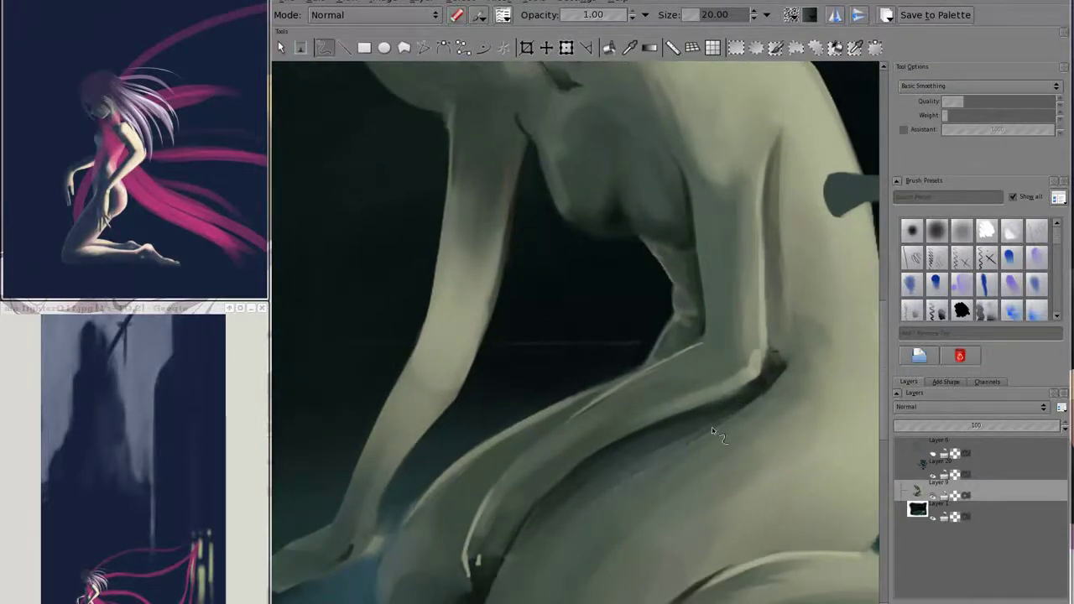
key("bracketright")
key("bracketleft")
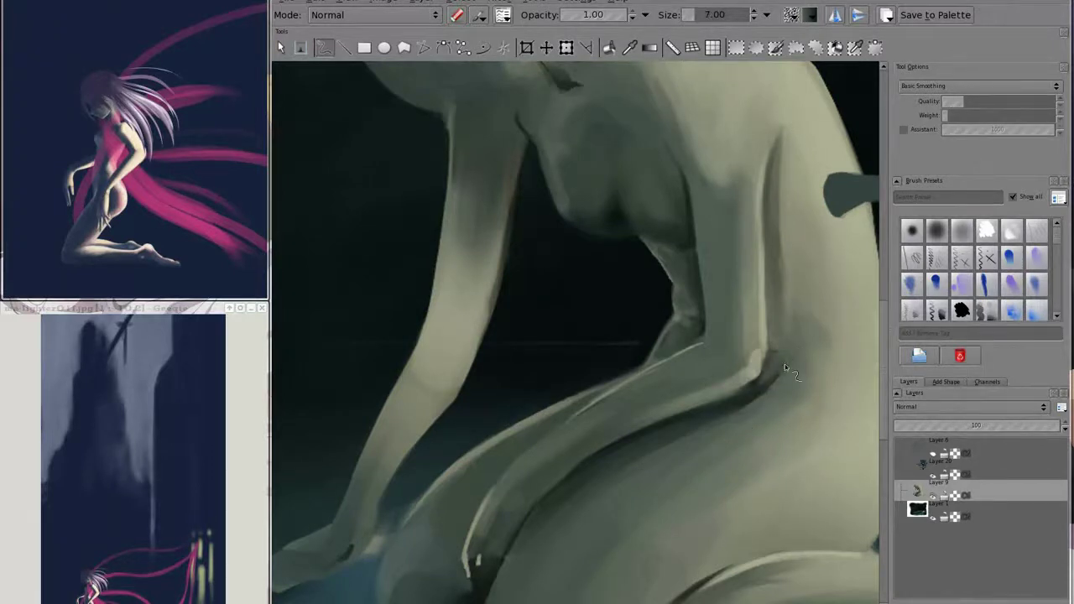
mouse_move(785, 364)
left_mouse_down()
mouse_move(756, 371)
mouse_move(780, 386)
left_mouse_up()
left_click_drag(761, 333, 759, 286)
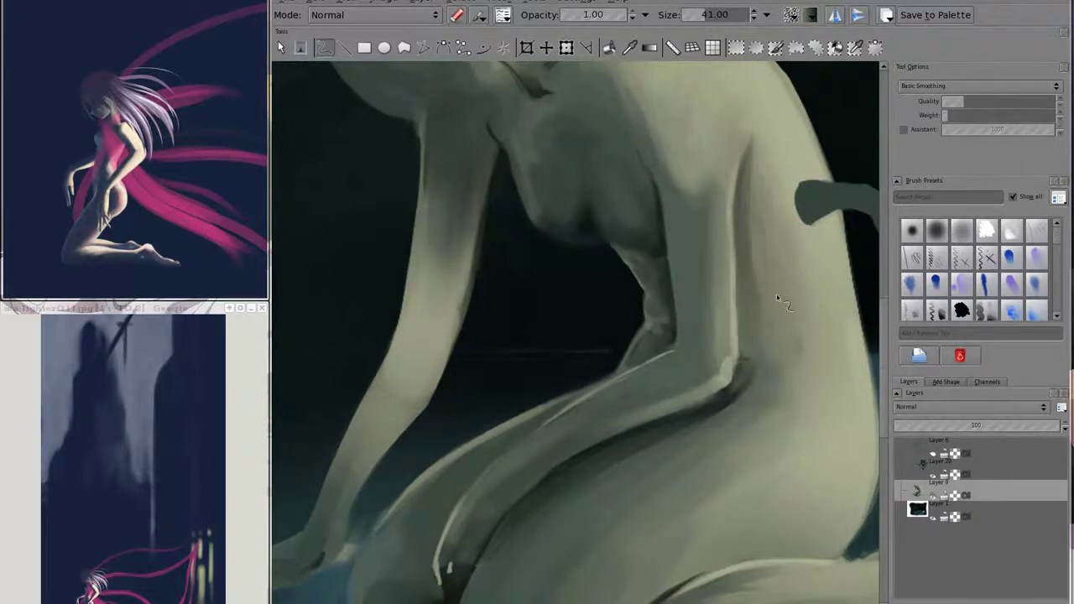
- Fill the dark gap atop the foot and brighten the thigh's right edge
left_click_drag(700, 360, 797, 163)
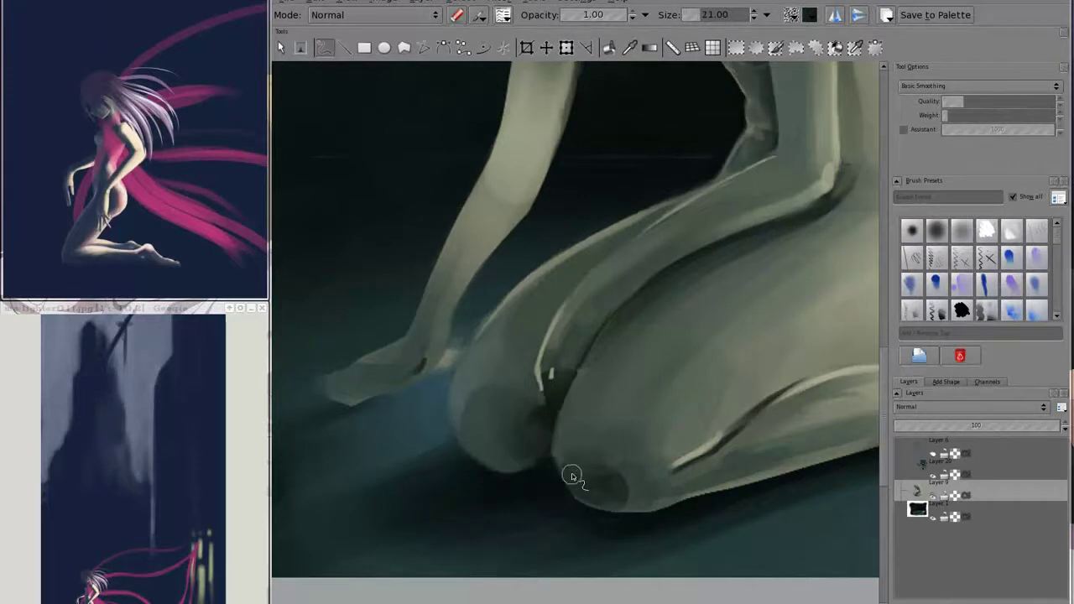
mouse_move(557, 457)
left_mouse_down("shift")
mouse_move(570, 468)
mouse_move(556, 438)
mouse_move(574, 485)
mouse_move(635, 468)
left_mouse_up("shift")
key("e")
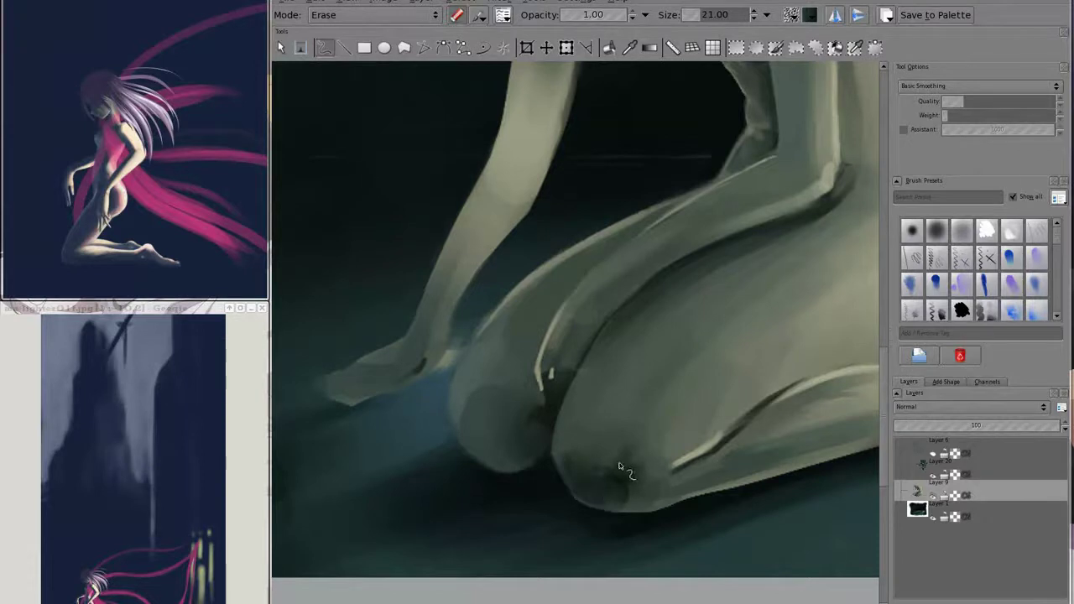
key("e")
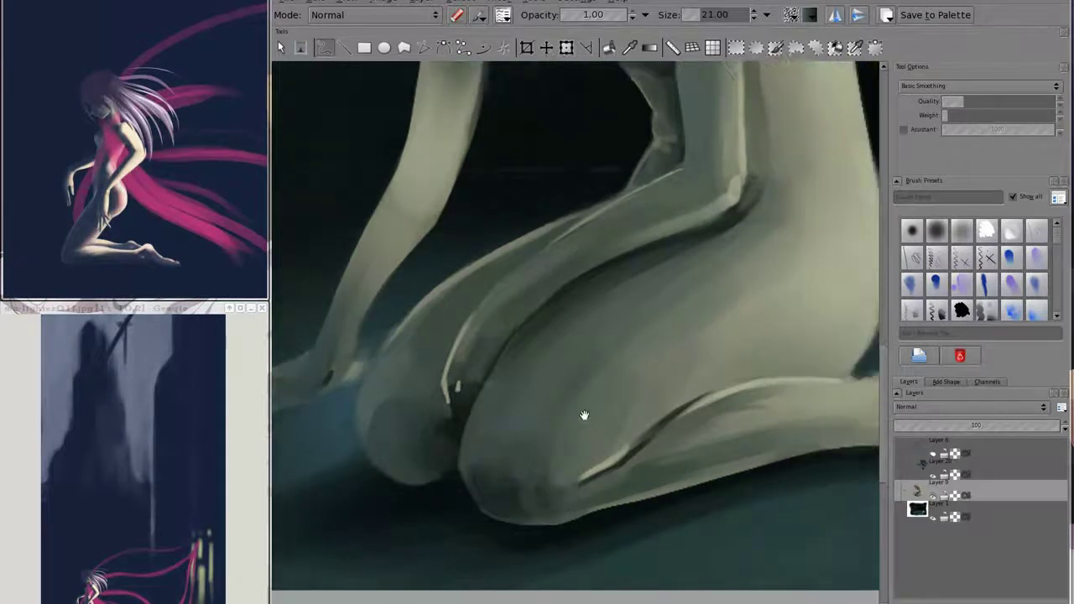
left_click_drag(658, 466, 560, 440)
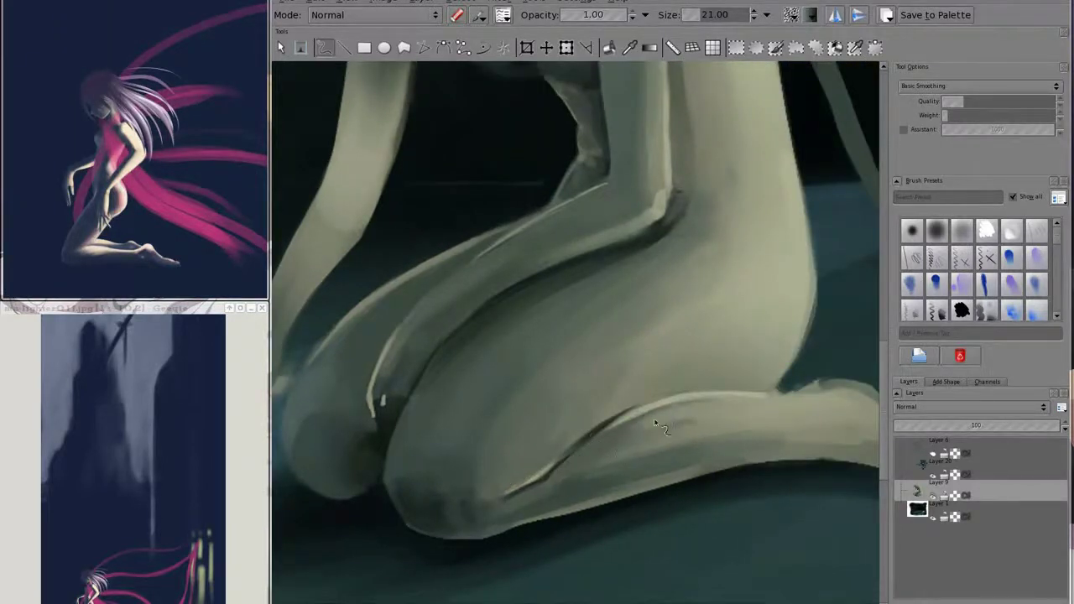
left_click_drag(606, 463, 529, 432)
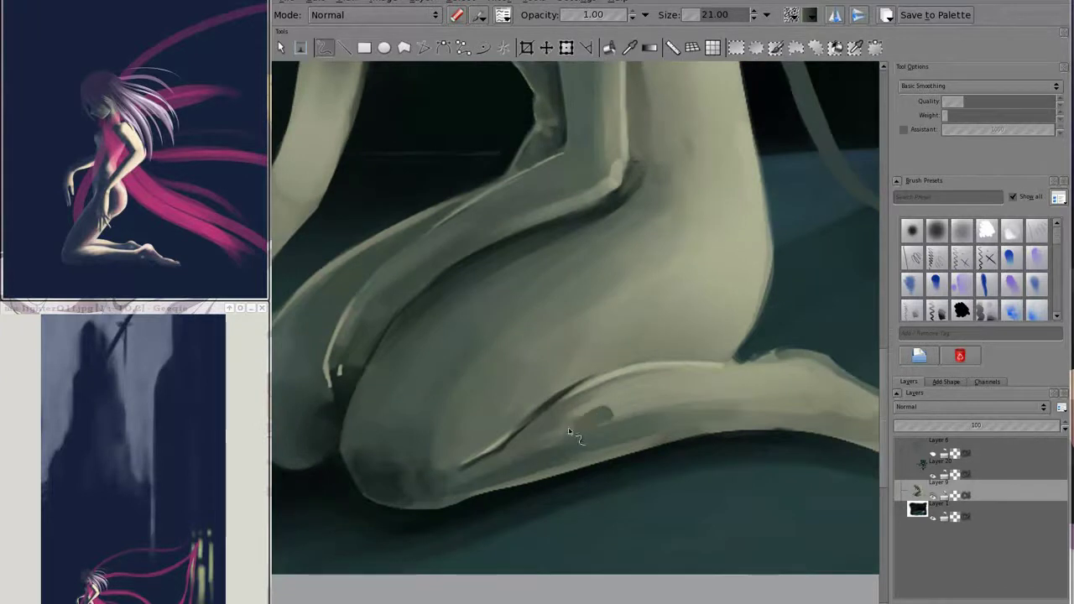
left_click_drag(768, 336, 700, 435)
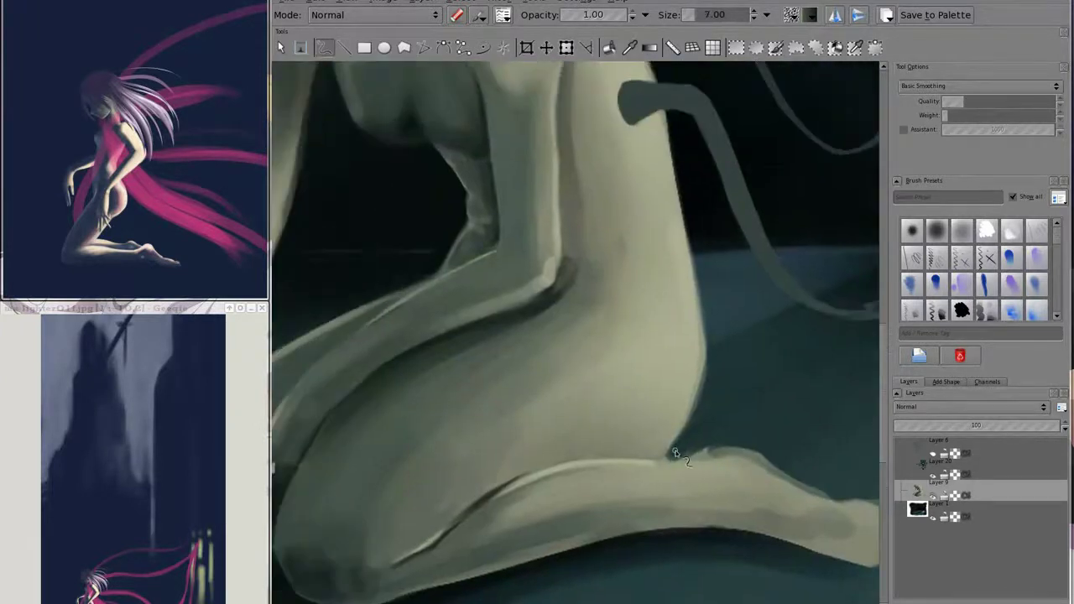
key("e")
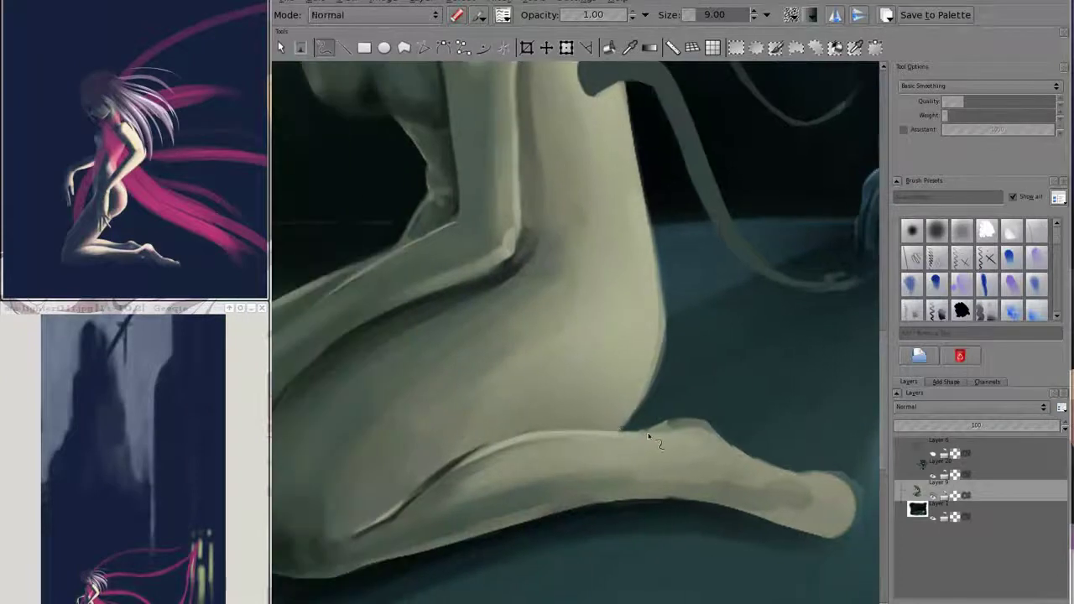
left_click_drag(614, 431, 659, 430)
left_click_drag(650, 319, 632, 412)
- Darken the knee's lower edge and blend the shading along its left side
scroll(621, 386, "up", 5)
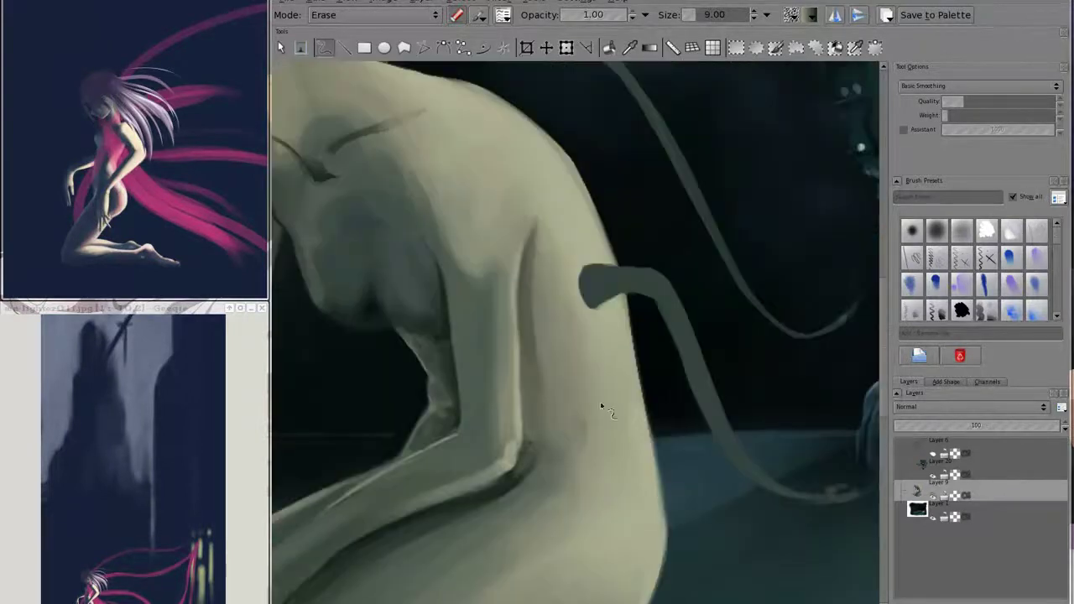
scroll(592, 445, "down", 3)
scroll(571, 361, "down", 3)
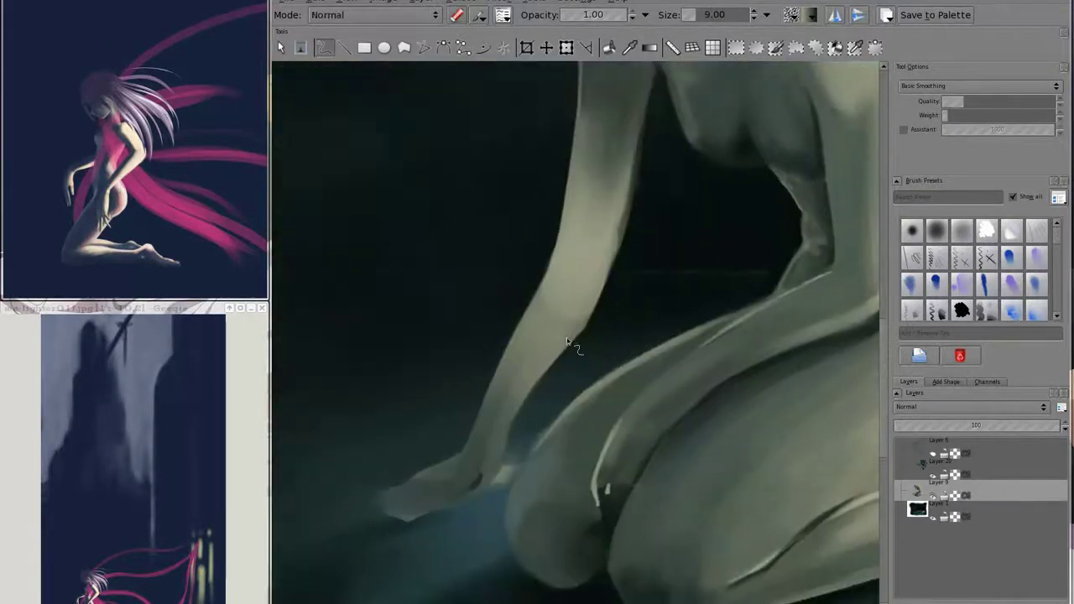
key("bracketright")
scroll(537, 424, "down", 3)
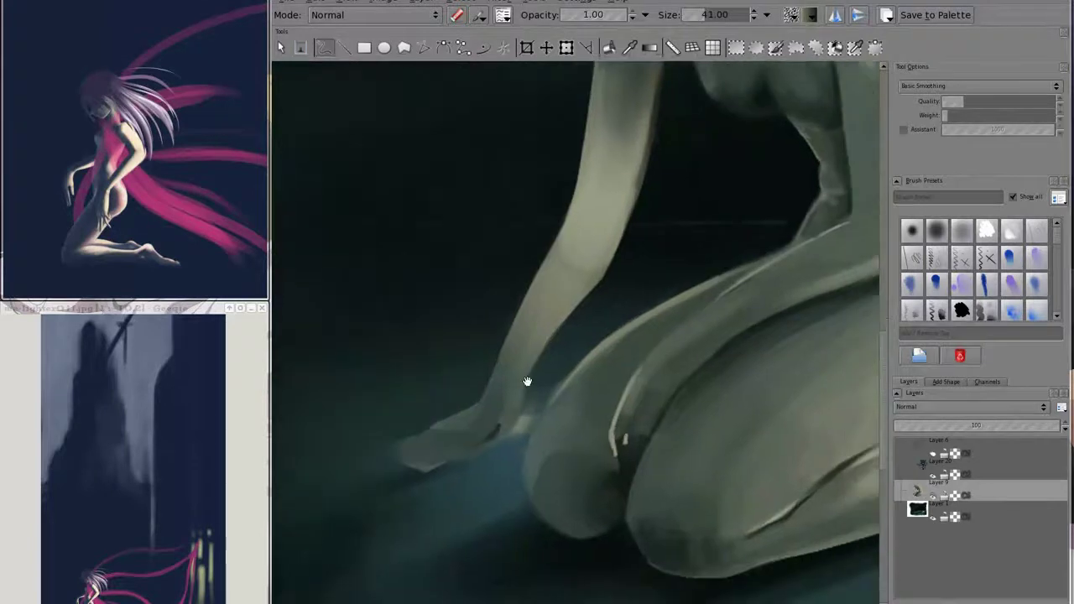
key("bracketleft")
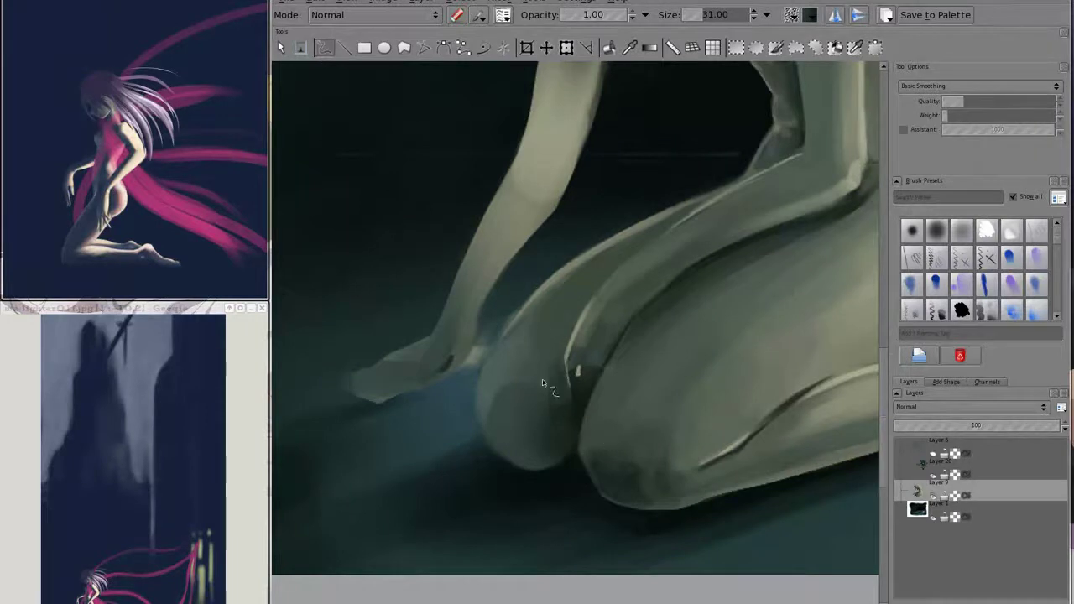
left_click_drag(553, 468, 511, 461)
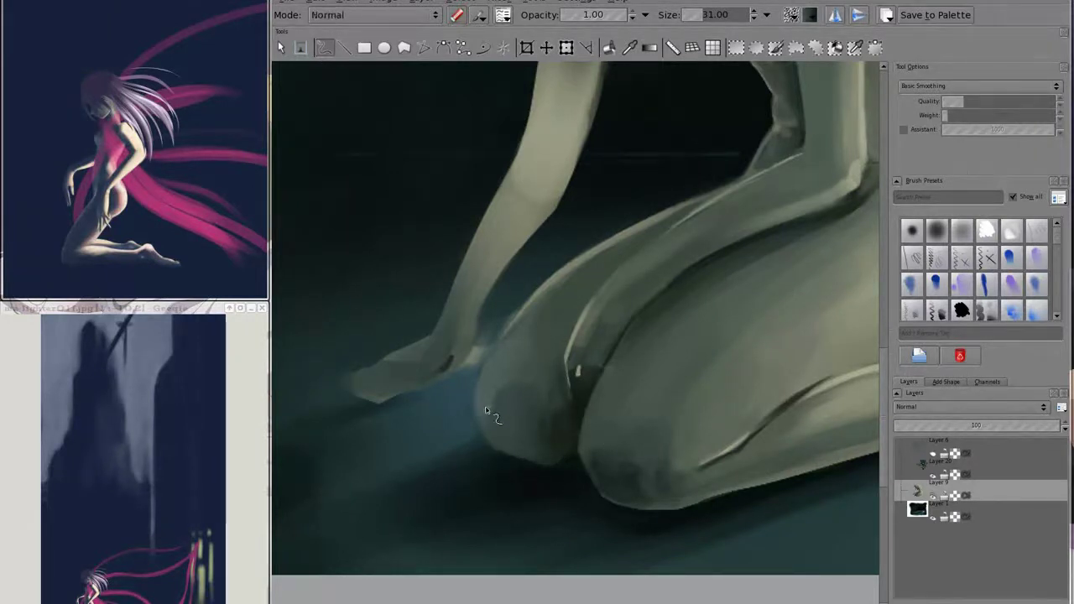
left_click_drag(513, 328, 553, 302)
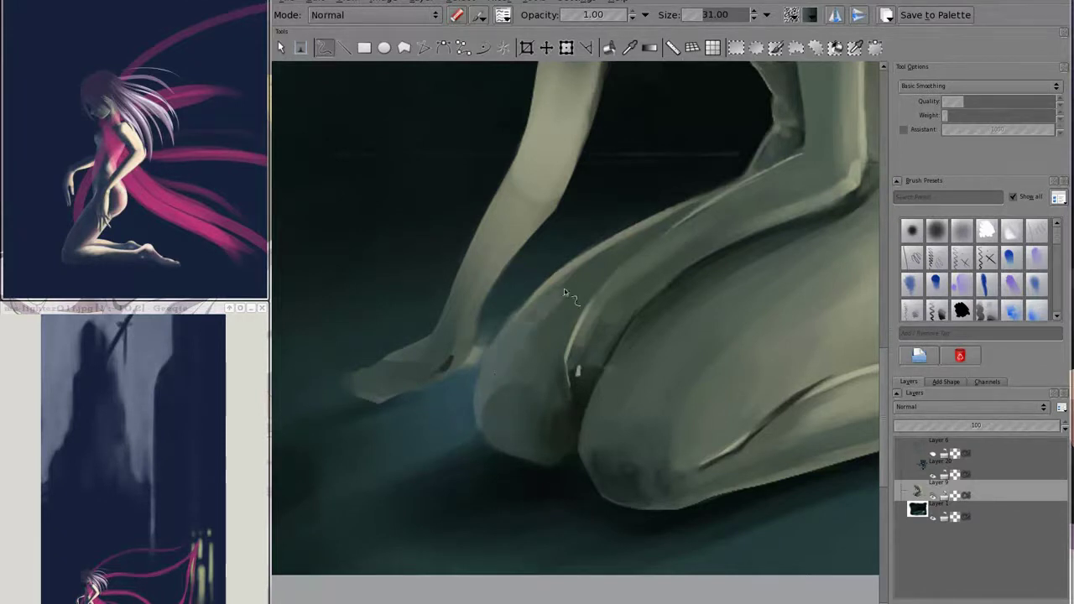
mouse_move(532, 347)
left_mouse_down()
mouse_move(474, 420)
mouse_move(551, 367)
left_mouse_up()
- Add a new paint layer above Layer 9 and erase-lighten the dark edge along the arm
key("e")
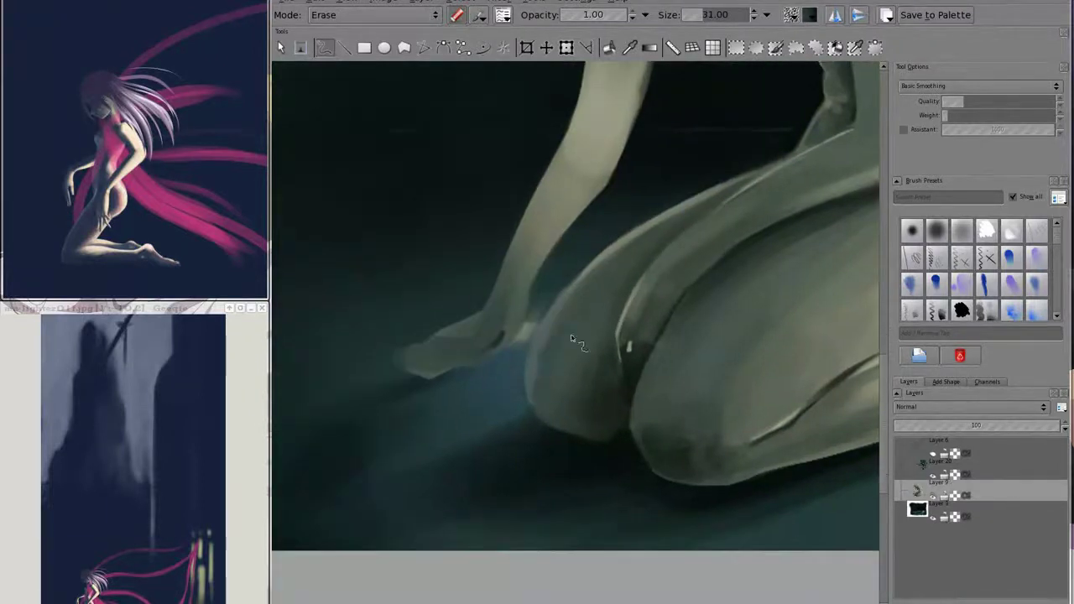
key("e")
key("bracketleft")
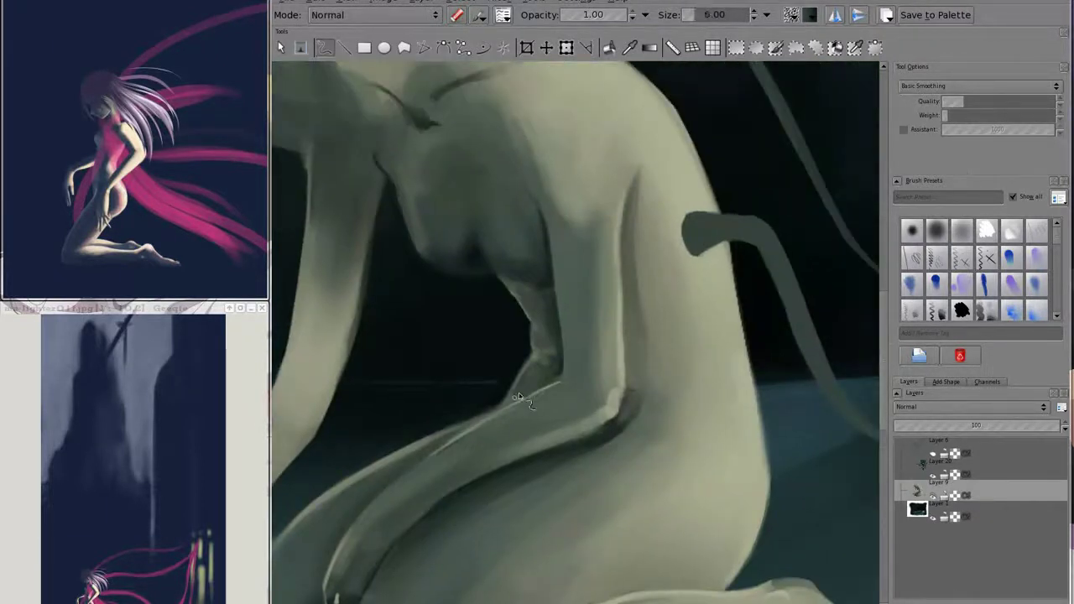
key("Insert")
key("bracketright")
key("bracketright")
key("bracketright")
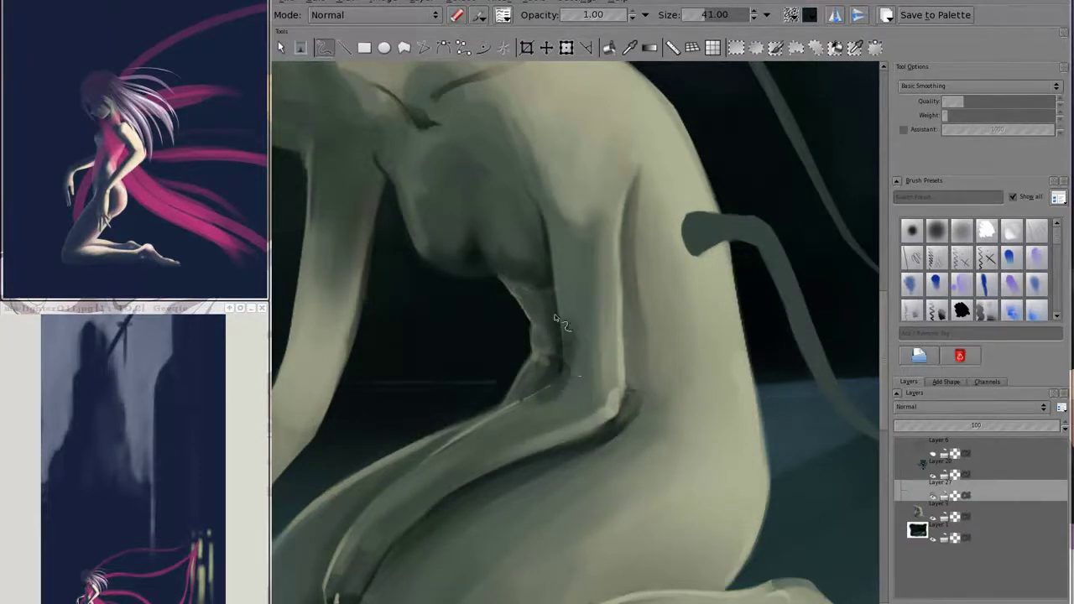
key("e")
mouse_move(534, 407)
left_mouse_down()
mouse_move(571, 336)
mouse_move(553, 394)
left_mouse_up()
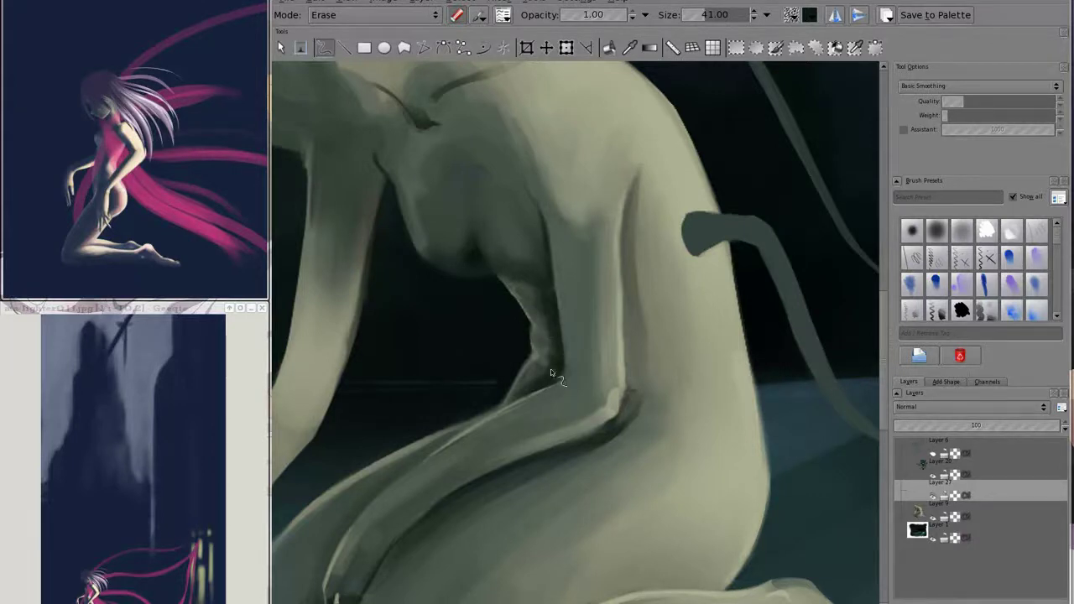
- Paint light strokes along the arm's dark edge and erase the harsh stroke near the elbow
key("2")
key("1")
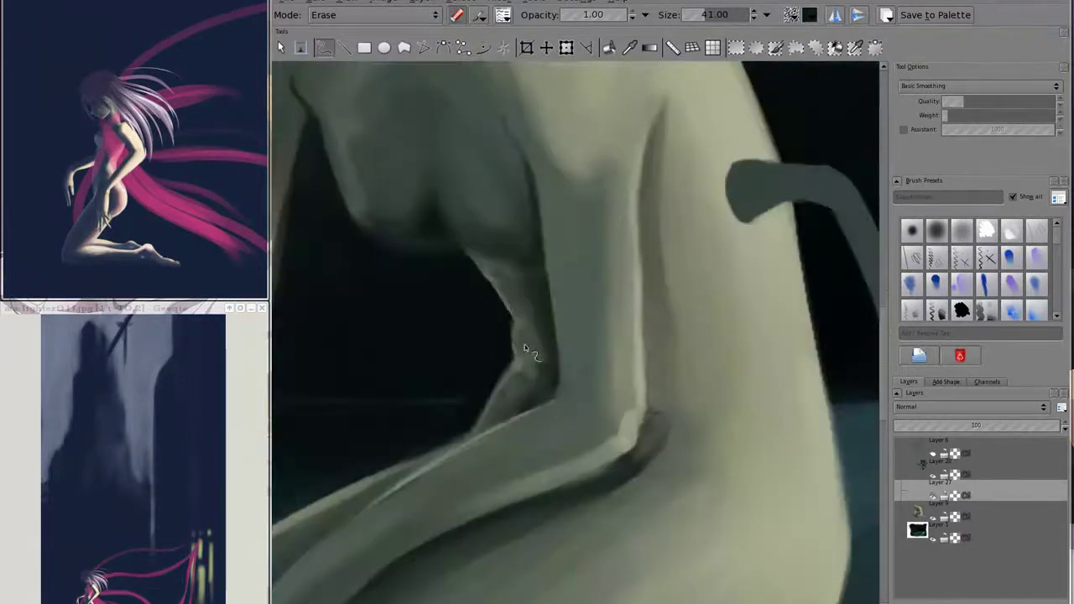
left_click(325, 3)
key("e")
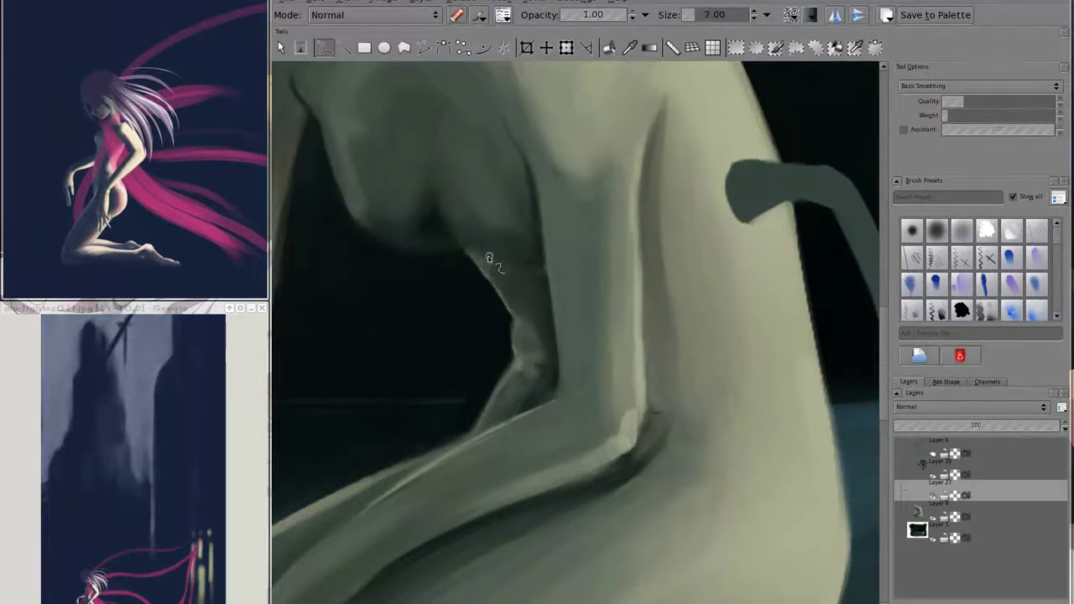
left_click_drag(487, 257, 527, 276)
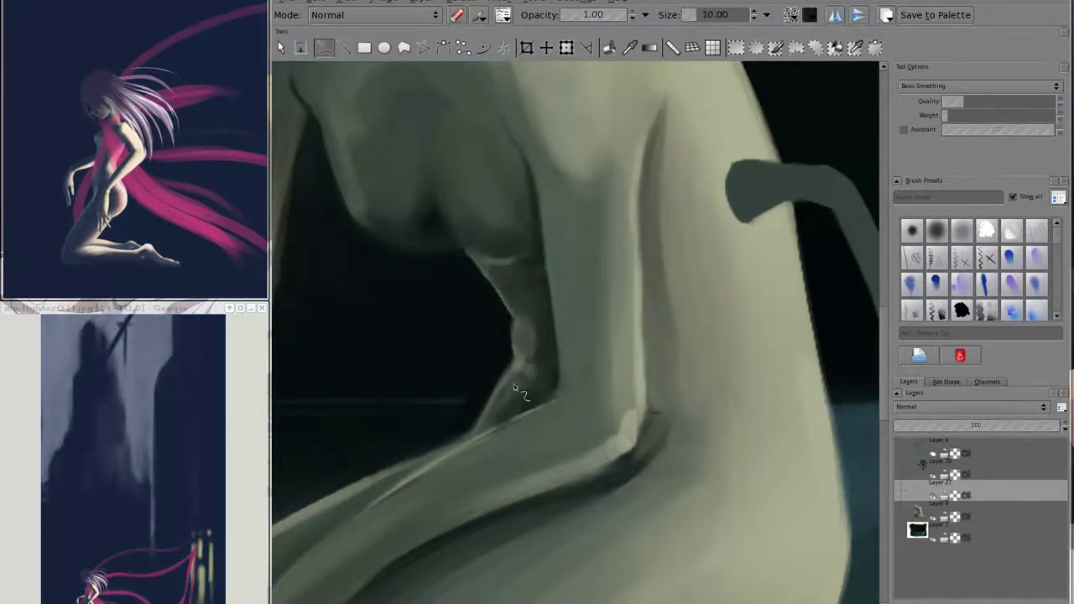
left_click_drag(543, 409, 537, 380)
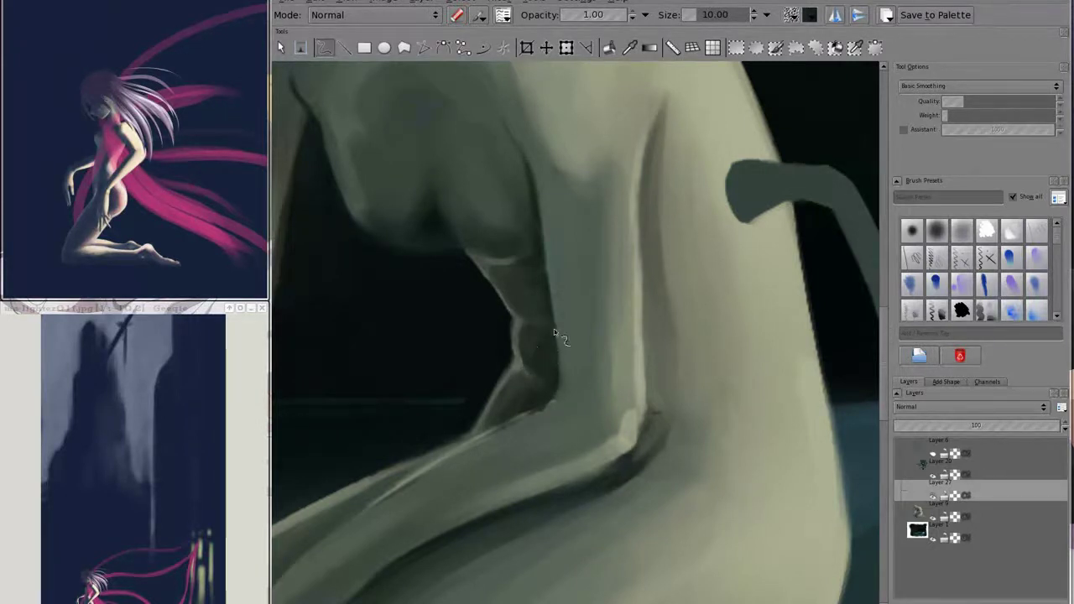
key("bracketright")
key("bracketright")
key("bracketright")
key("shift+e")
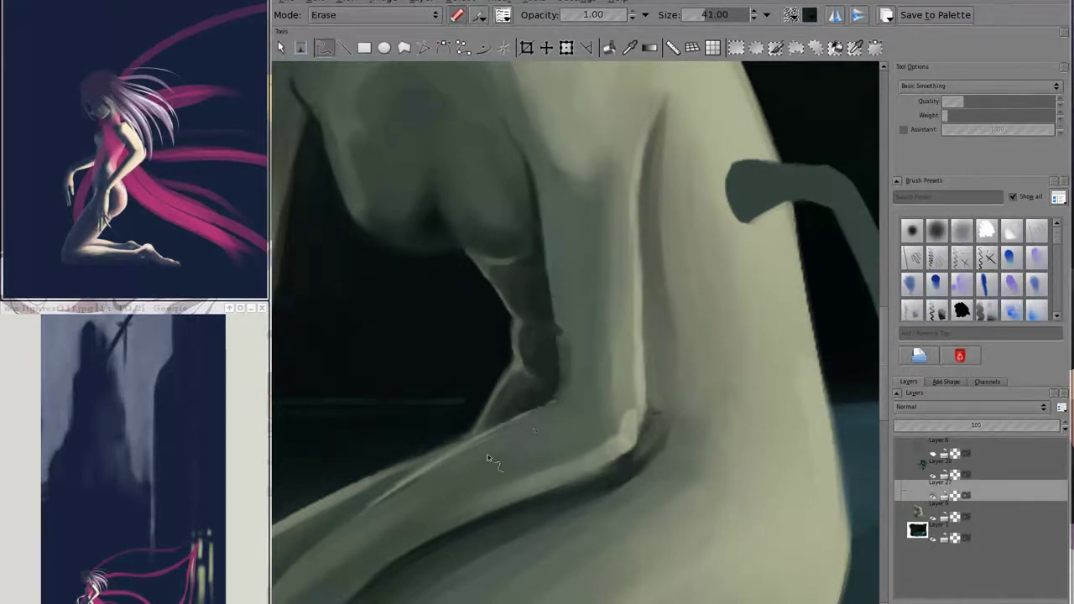
left_click_drag(492, 428, 541, 407)
key("bracketleft")
key("bracketleft")
key("bracketleft")
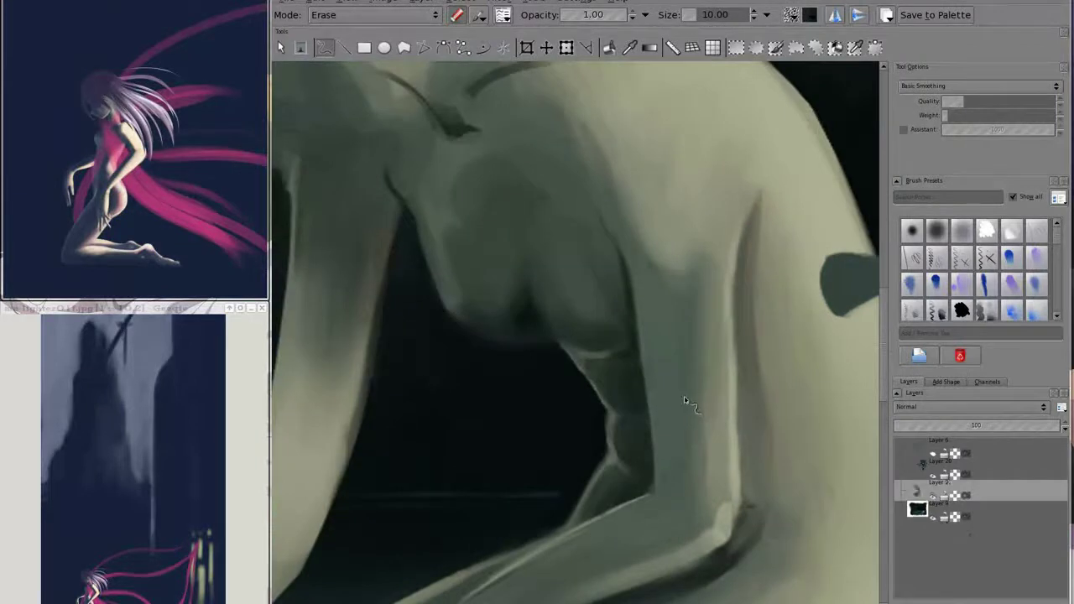
- Add another paint layer and sample a skin colour from the torso
key("Insert")
key("bracketright")
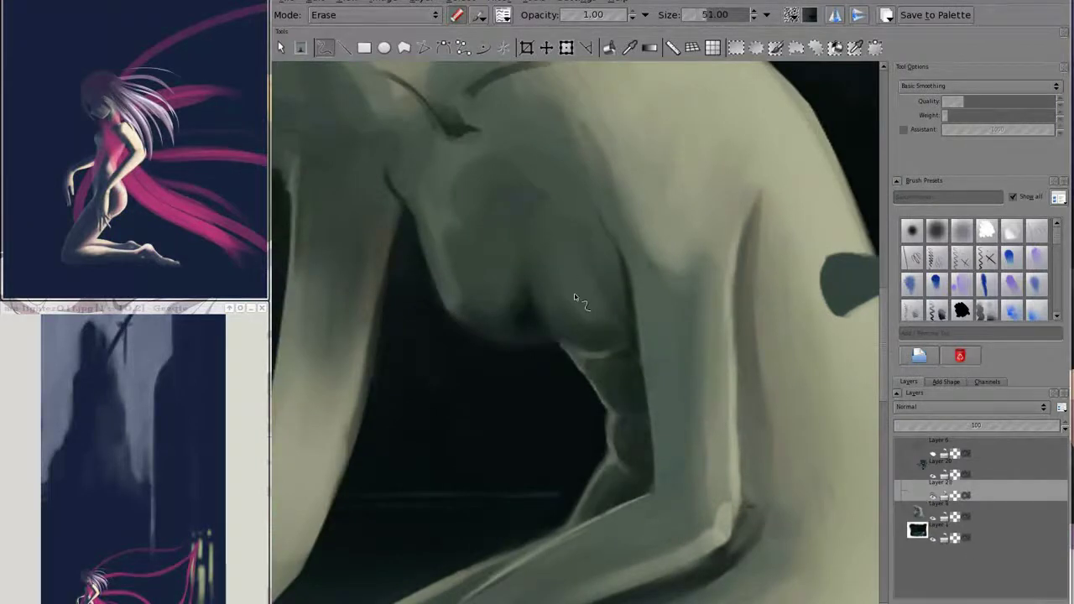
key("e")
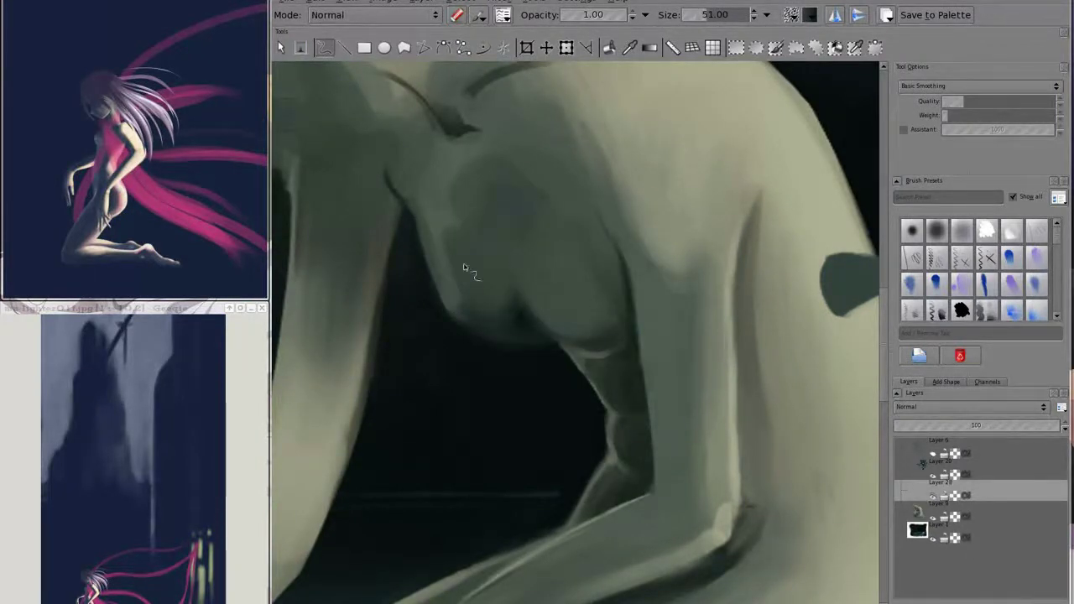
left_click_drag(479, 215, 573, 292)
left_click(577, 269, "ctrl")
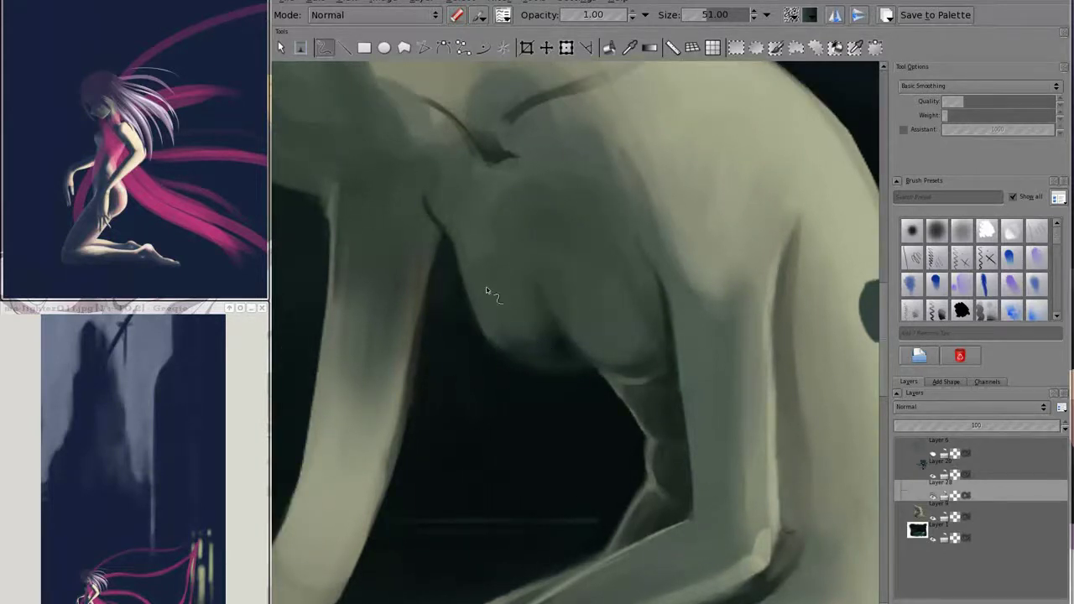
- Pick a pale green and paint a light highlight under the breast, erasing stray marks
key("bracketleft")
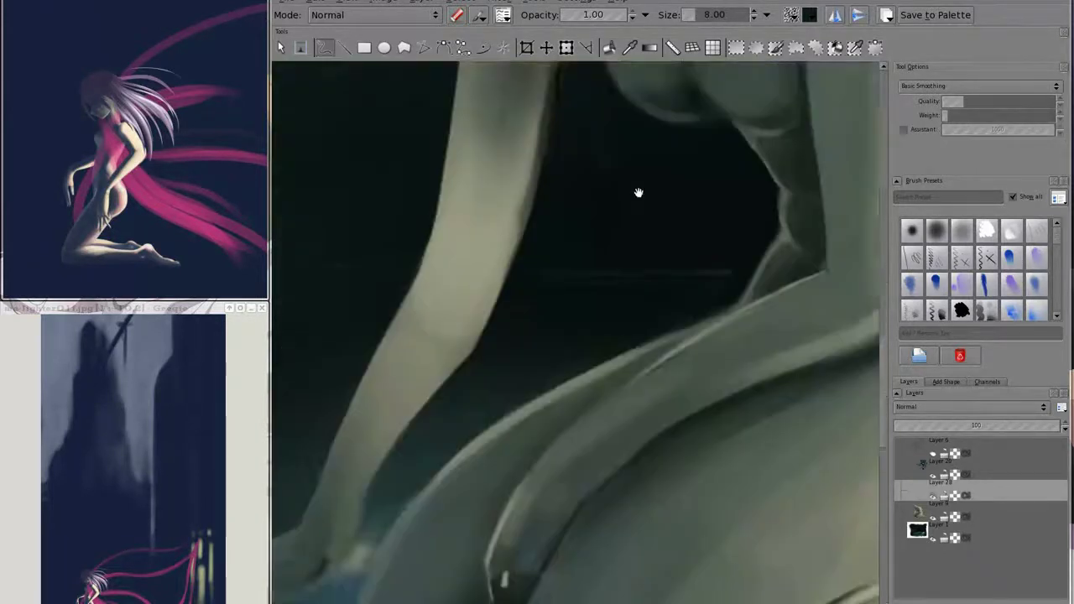
left_click_drag(579, 359, 506, 380)
key("shift+i")
left_click(377, 263)
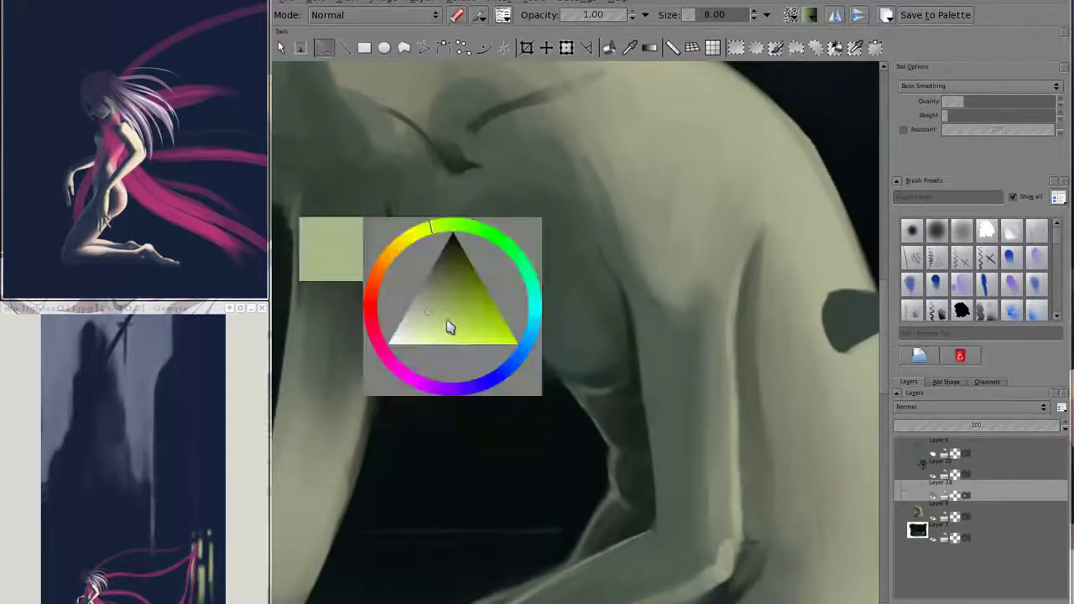
mouse_move(629, 383)
left_mouse_down()
mouse_move(557, 374)
mouse_move(583, 385)
left_mouse_up()
key("e")
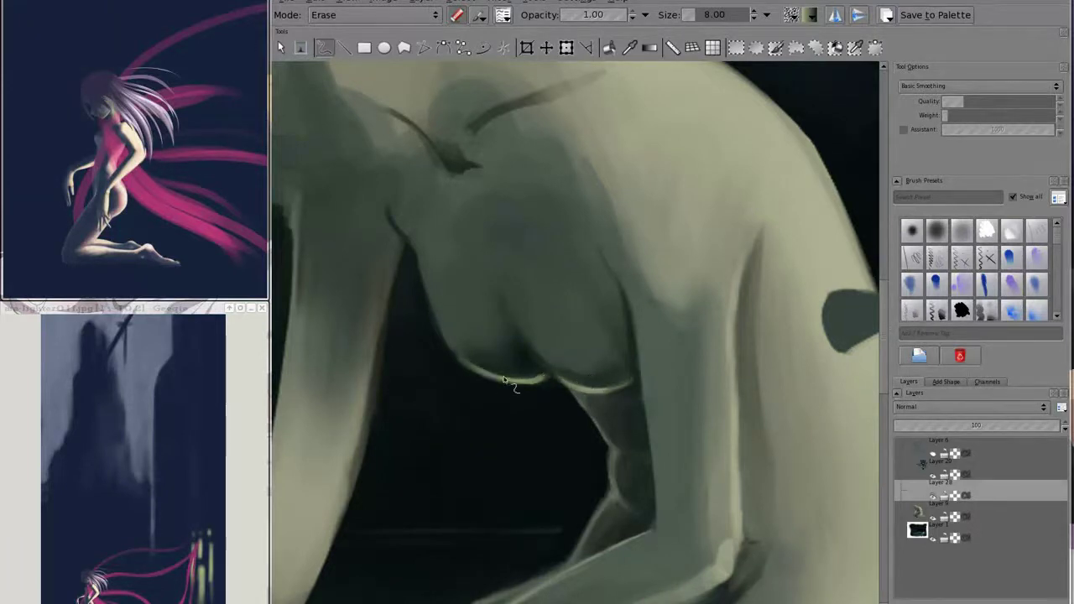
left_click_drag(520, 361, 468, 355)
- Shade along the thigh contour with a larger brush
key("minus")
key("minus")
key("plus")
key("plus")
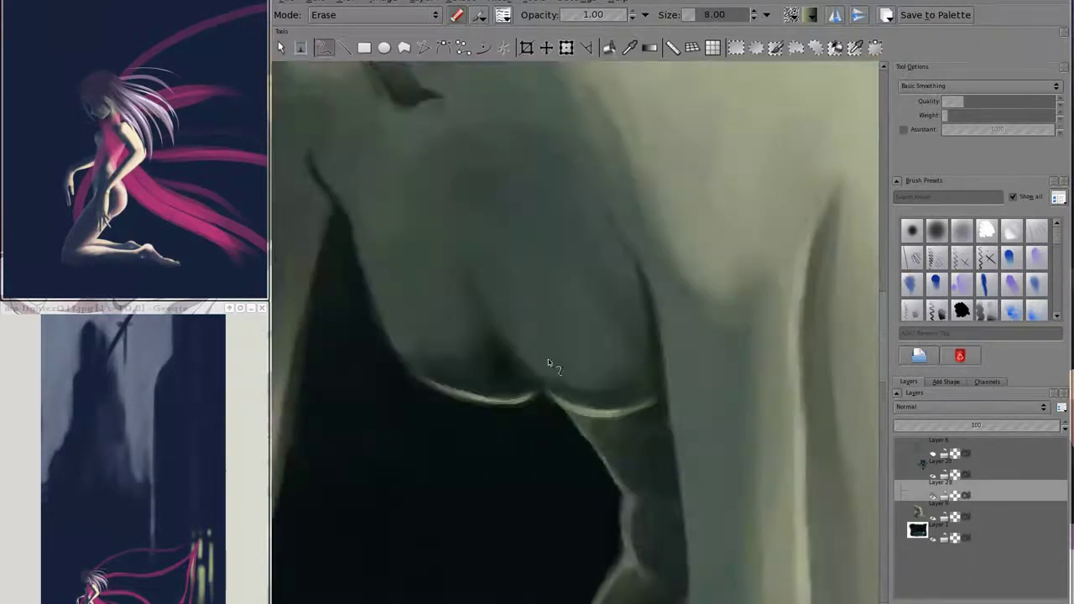
key("e")
key("e")
left_click_drag(636, 413, 644, 382)
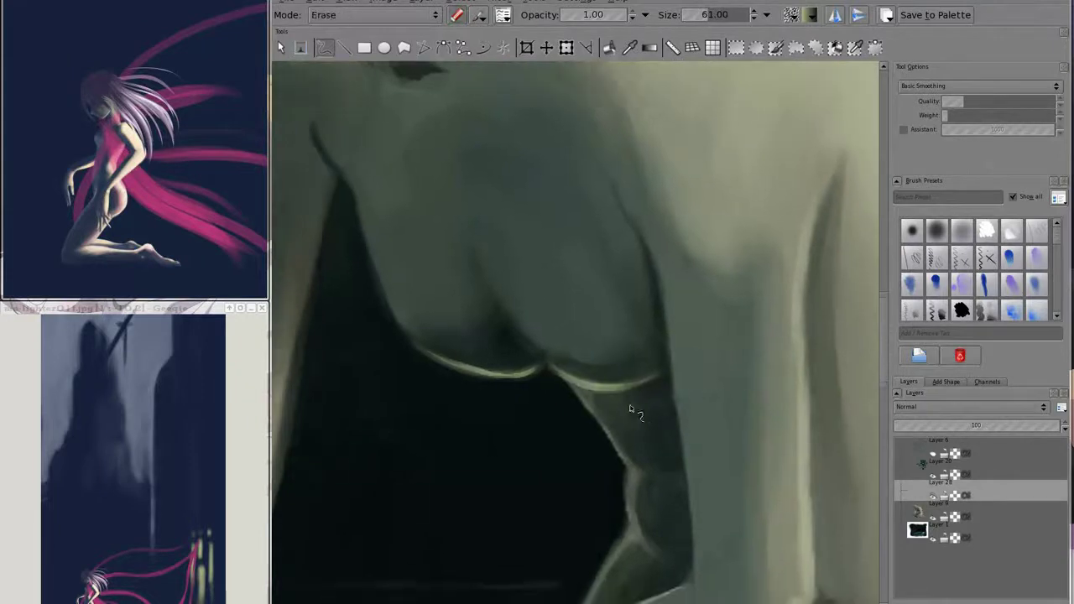
key("bracketright")
key("bracketright")
key("bracketright")
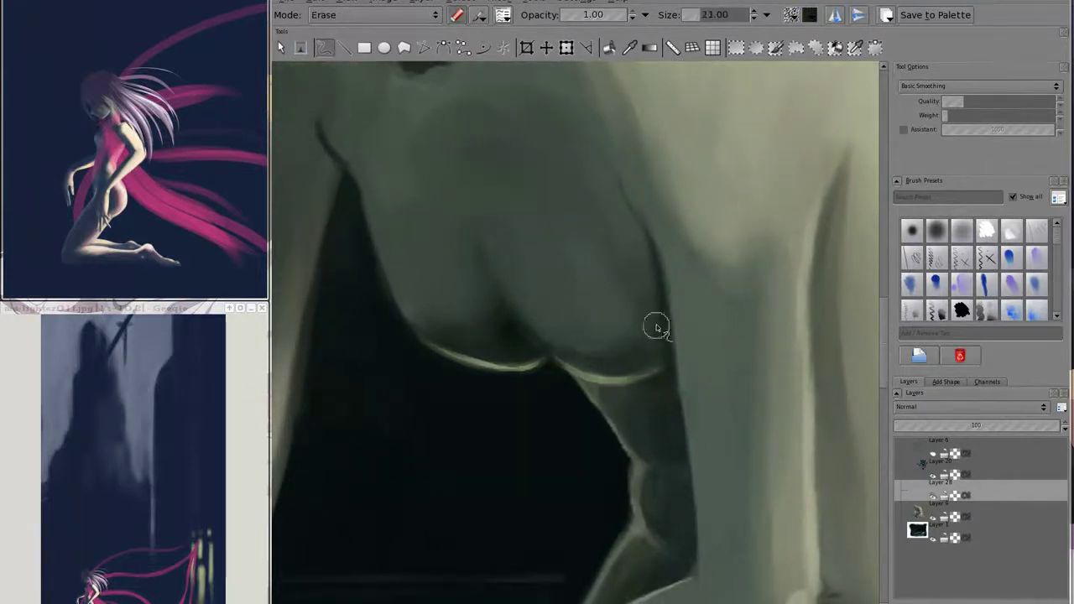
key("e")
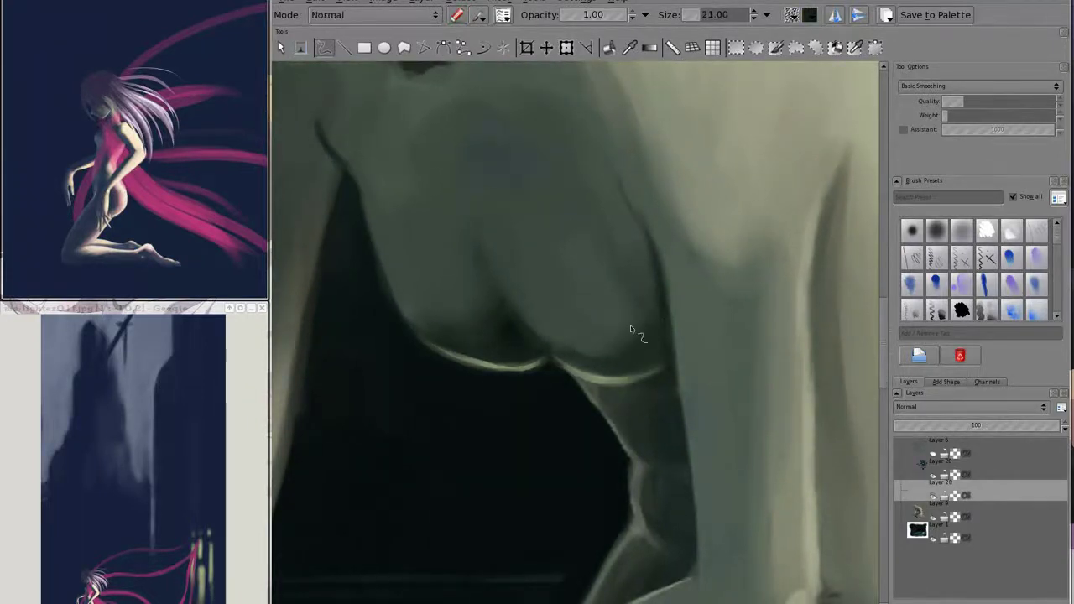
left_click_drag(630, 328, 616, 300)
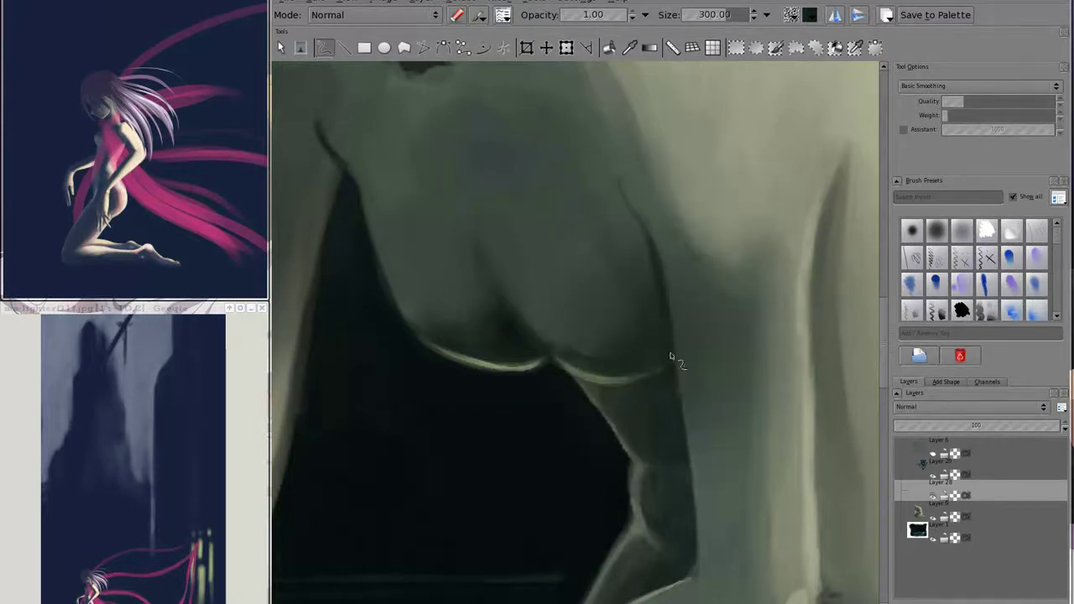
key("e")
right_click(576, 336)
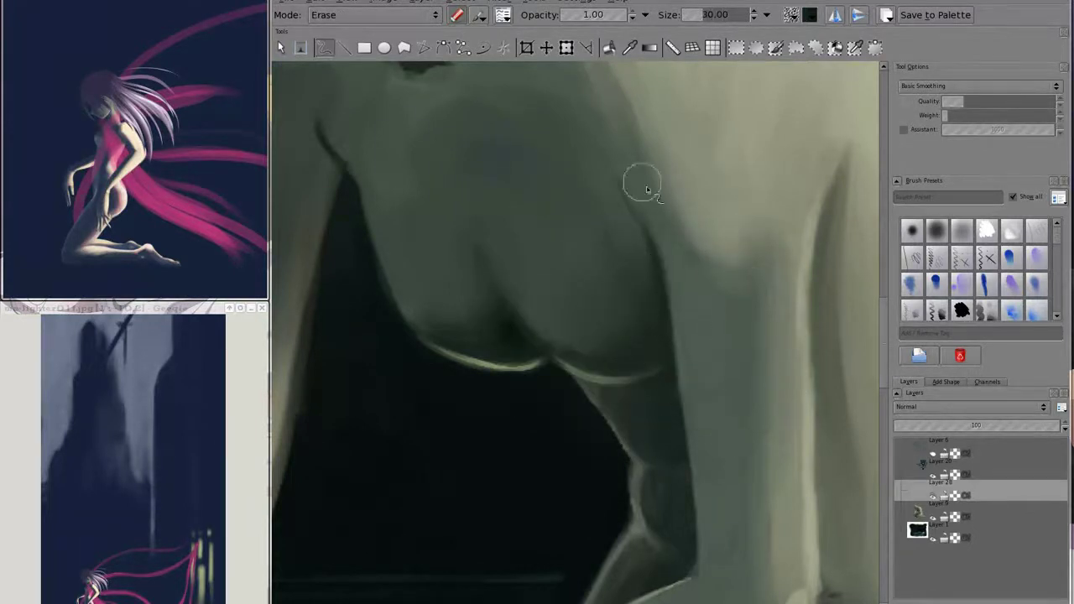
mouse_move(618, 415)
left_mouse_down()
mouse_move(735, 403)
mouse_move(568, 417)
left_mouse_up()
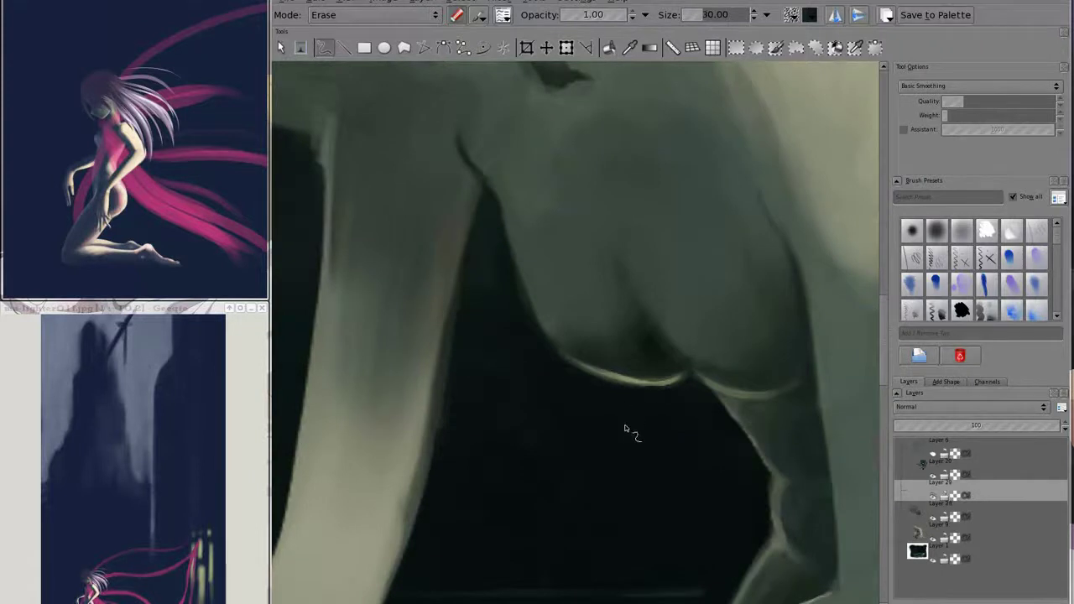
- Merge the new paint layers down into Layer 9
key("e")
key("bracketleft")
key("bracketleft")
key("bracketleft")
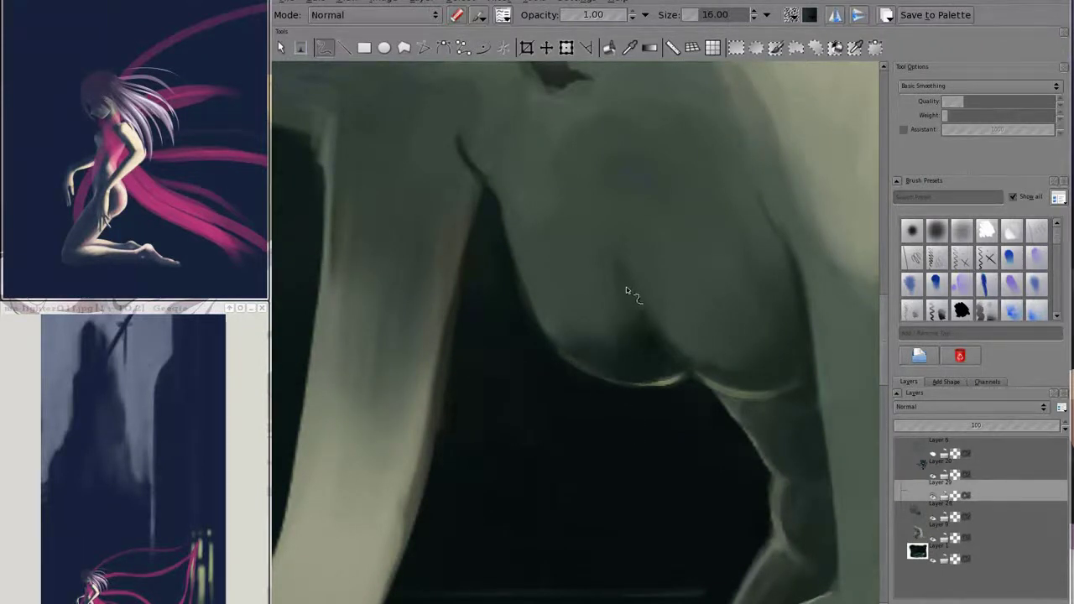
key("bracketleft")
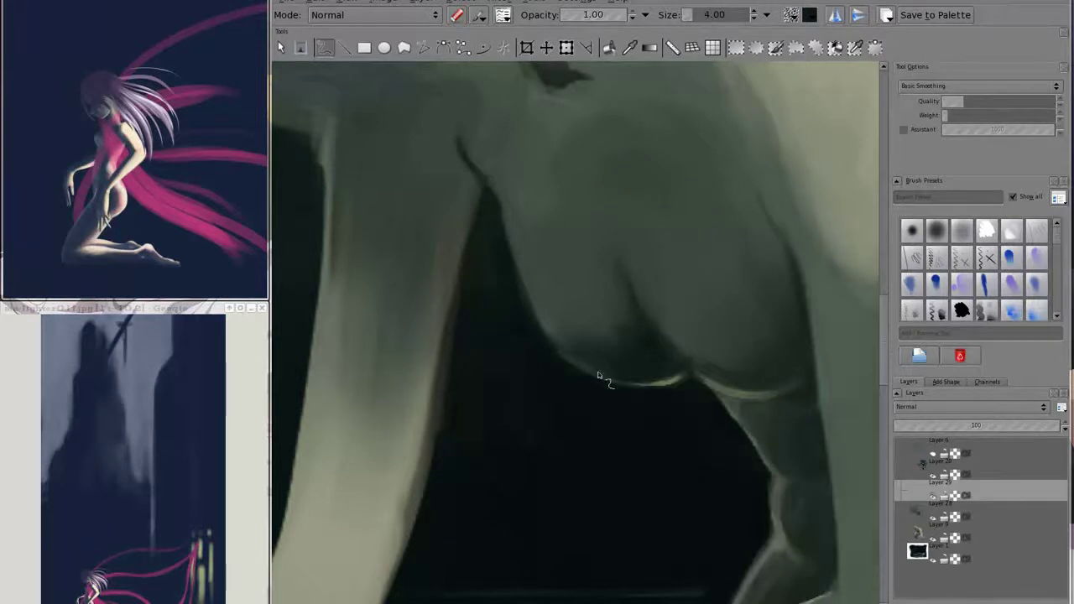
key("e")
key("ctrl+e")
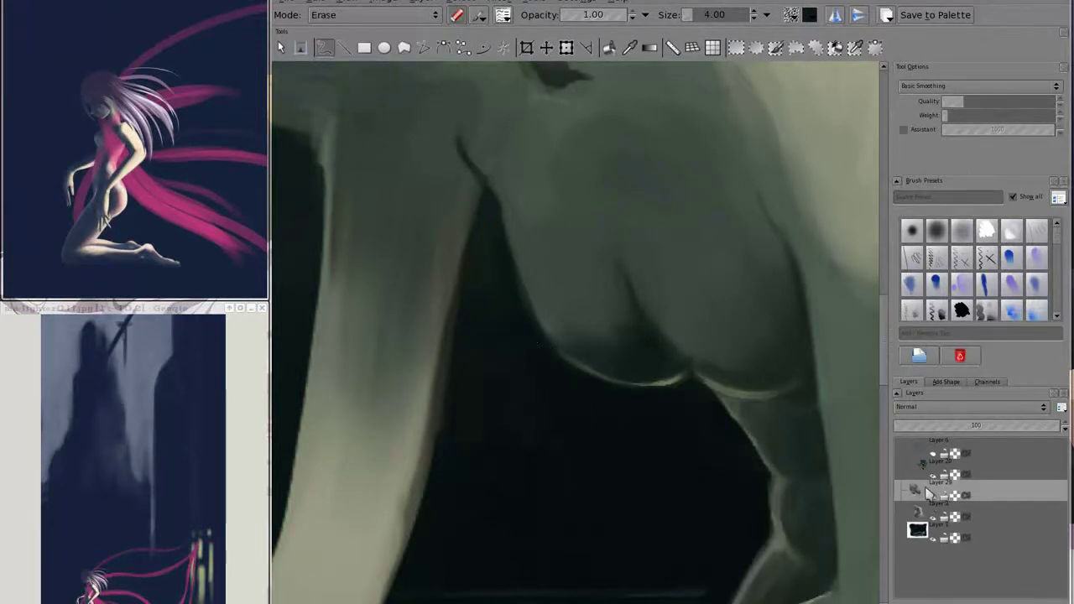
key("ctrl+e")
key("e")
key("e")
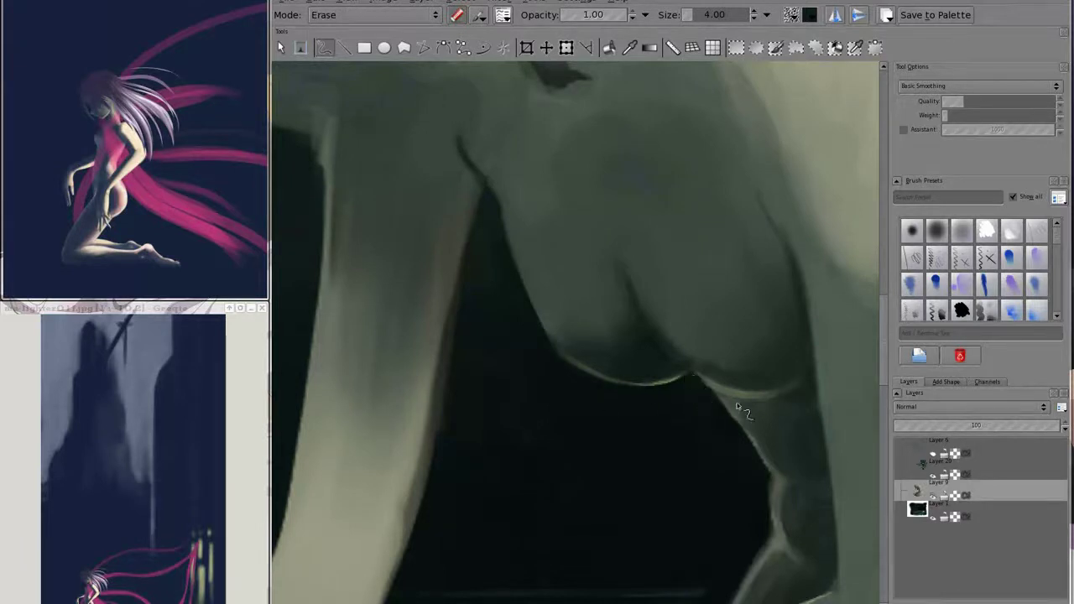
key("e")
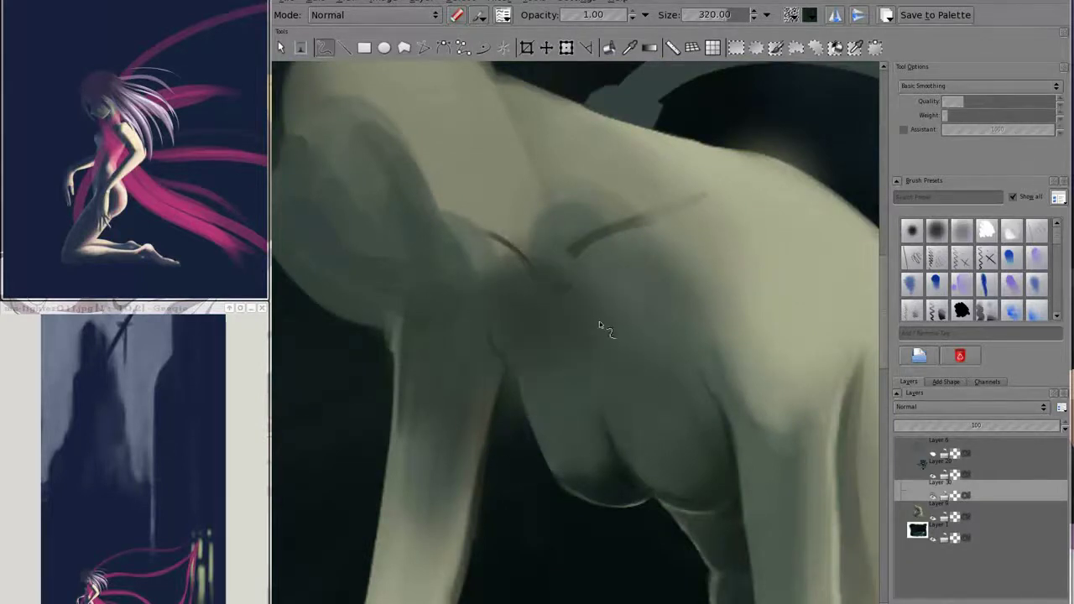
- Choose a pop-up palette painting preset, switch to erasing and shrink the brush over the head
key("e")
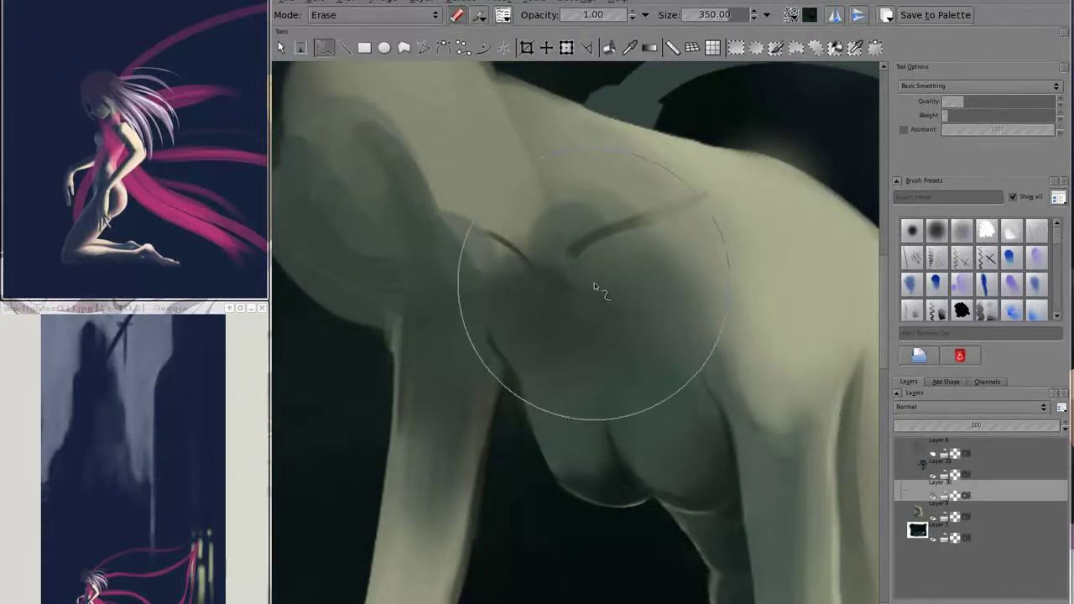
right_click(546, 336)
left_click(599, 285)
key("e")
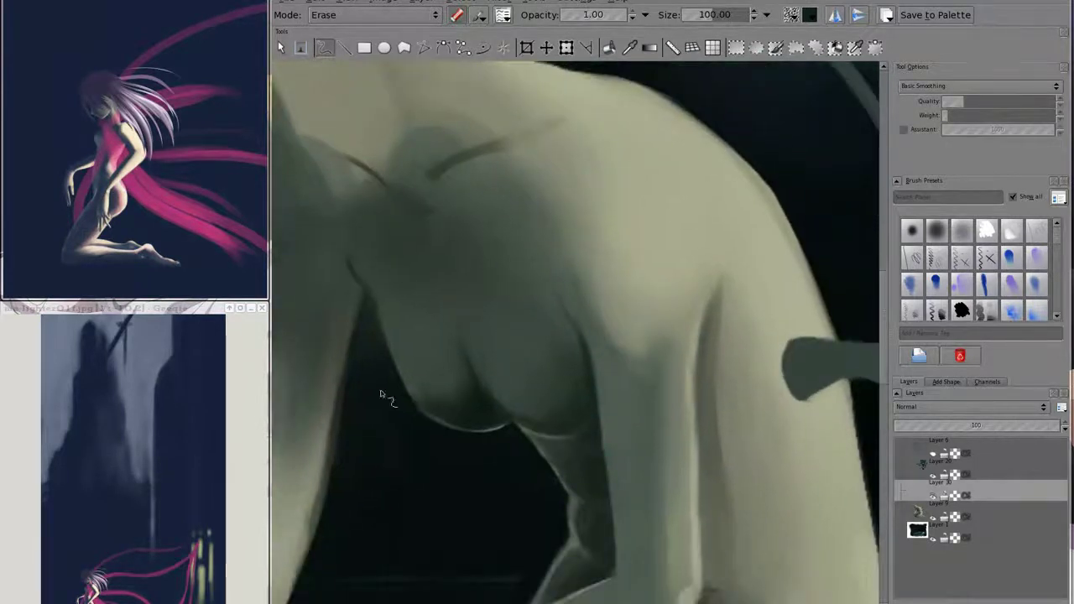
left_click_drag(380, 394, 371, 314)
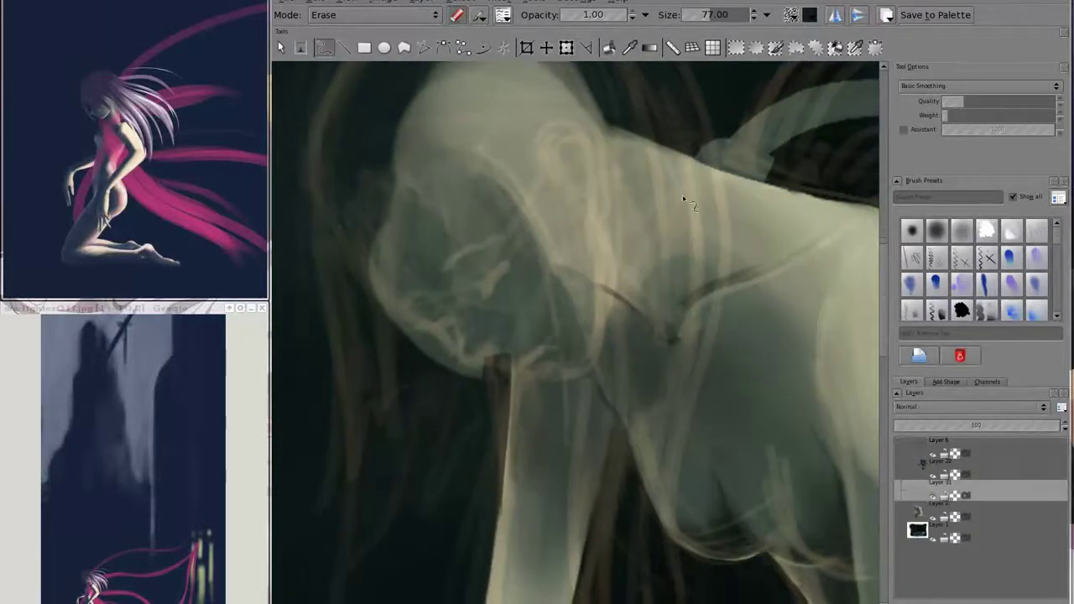
- With a smaller preset, paint the jawline up to the ear, outline the ear and brighten the cheek
right_click(577, 375)
left_click(545, 277)
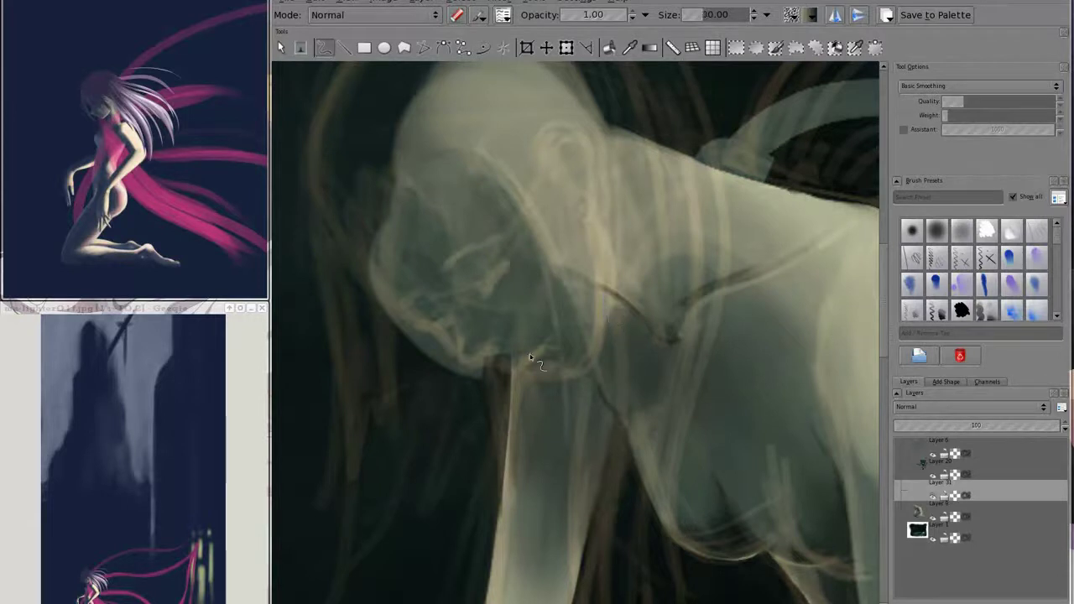
mouse_move(536, 356)
left_mouse_down()
mouse_move(518, 363)
mouse_move(592, 356)
left_mouse_up()
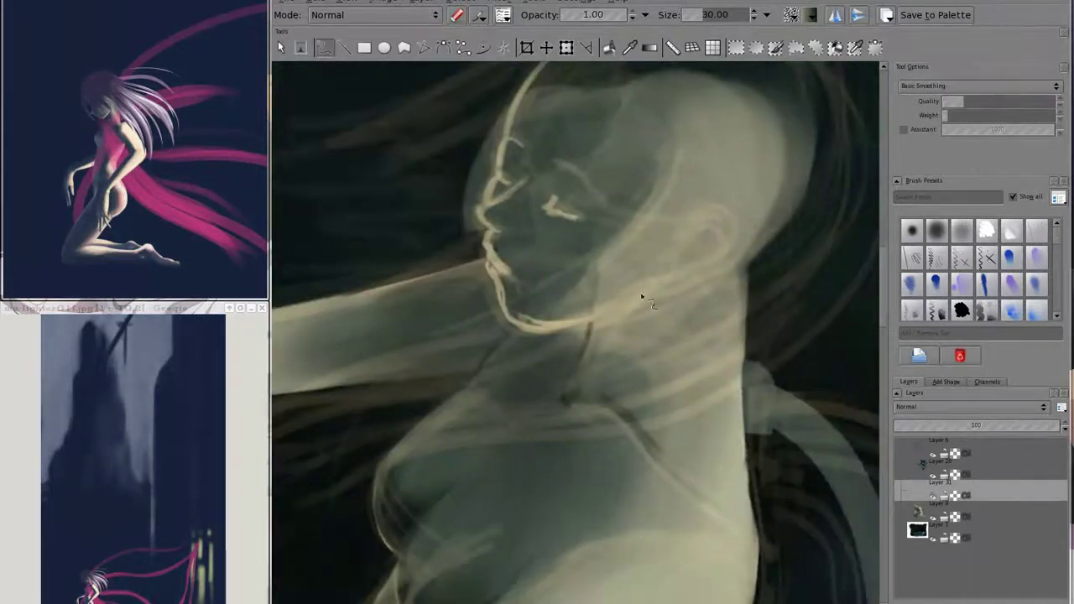
left_click_drag(594, 328, 701, 272)
left_click_drag(695, 209, 703, 270)
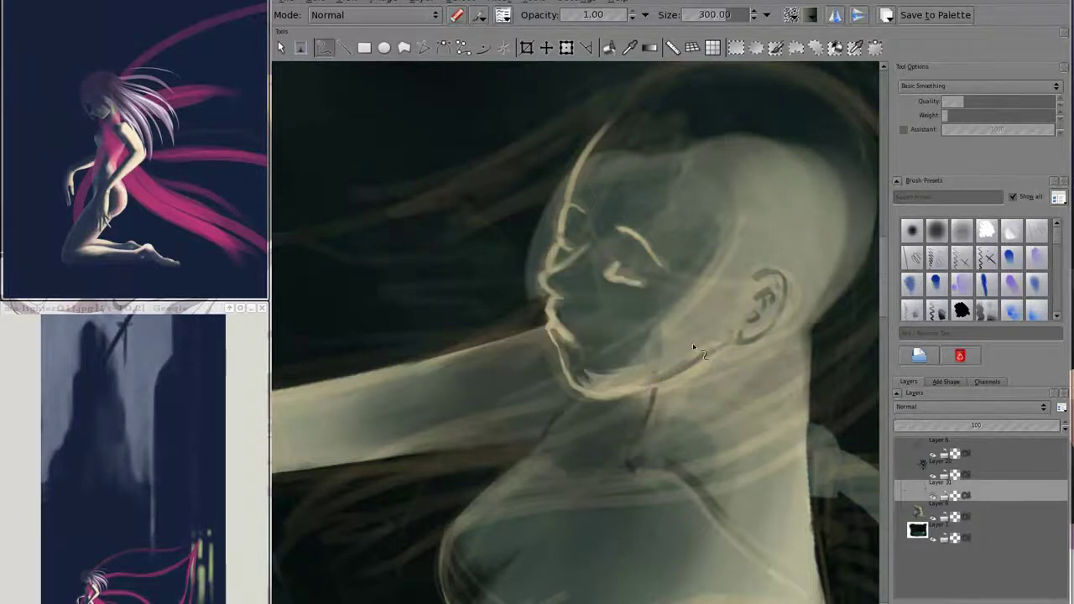
left_click_drag(693, 346, 592, 330)
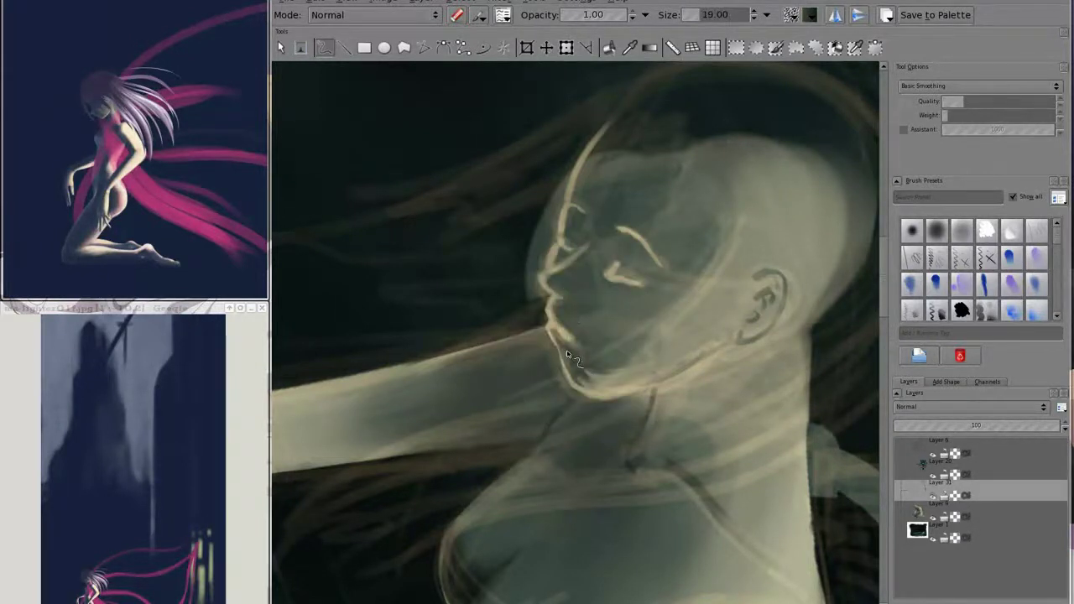
- Darken the jaw and cheek, then set up a larger eraser on the layer below
key("bracketright")
key("bracketright")
mouse_move(587, 373)
left_mouse_down()
mouse_move(676, 333)
mouse_move(680, 349)
left_mouse_up()
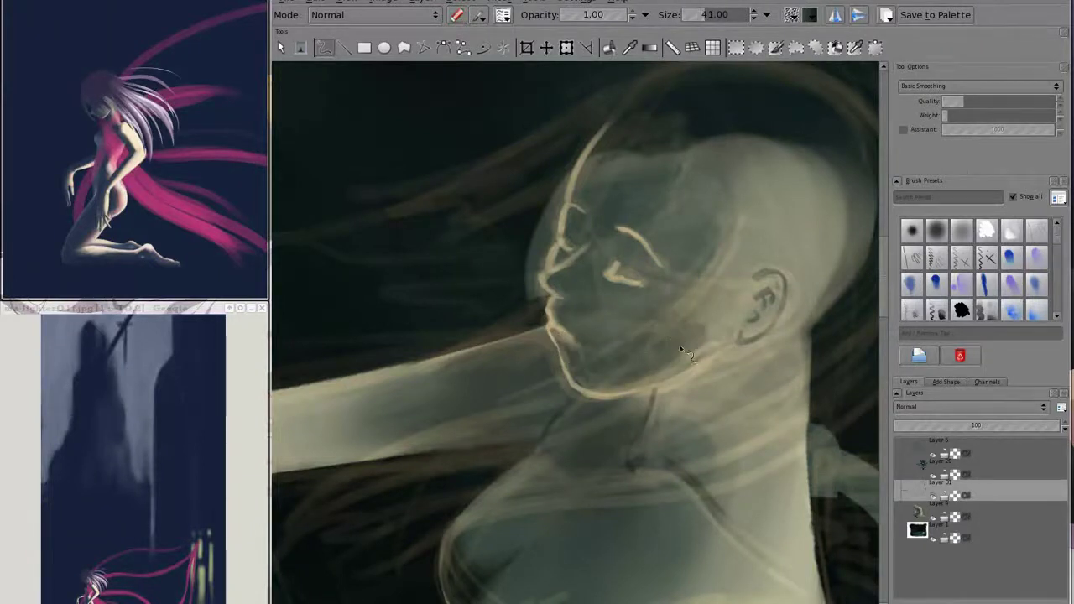
key("Page_Down")
key("e")
right_click(576, 338)
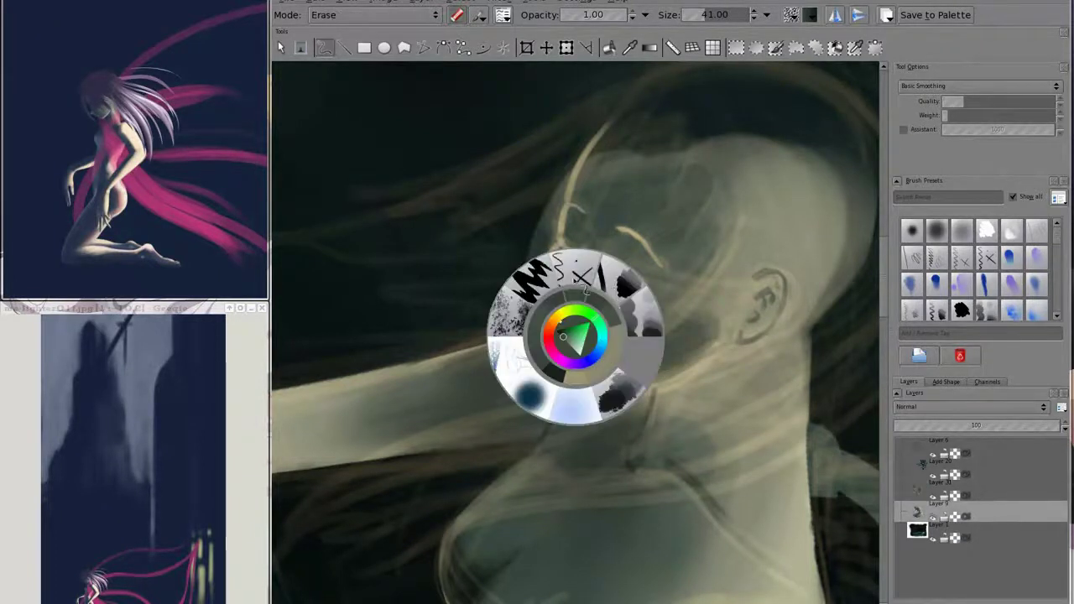
left_click(585, 290)
key("bracketright")
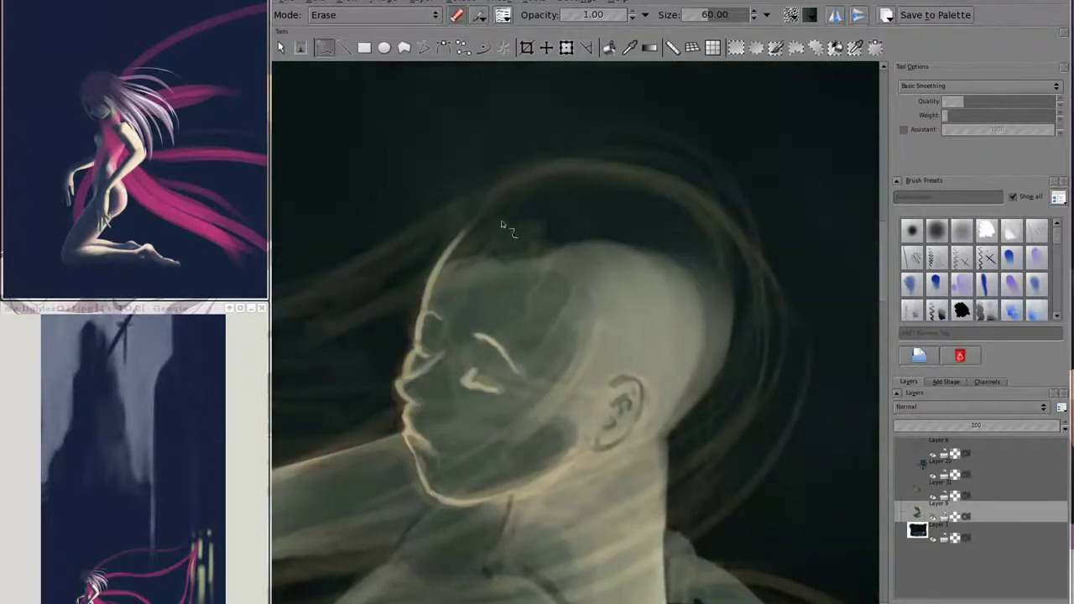
- Lighten the top and back of the head and paint over the dark band
key("Page_Up")
key("e")
mouse_move(558, 172)
left_mouse_down()
mouse_move(474, 204)
mouse_move(587, 168)
left_mouse_up()
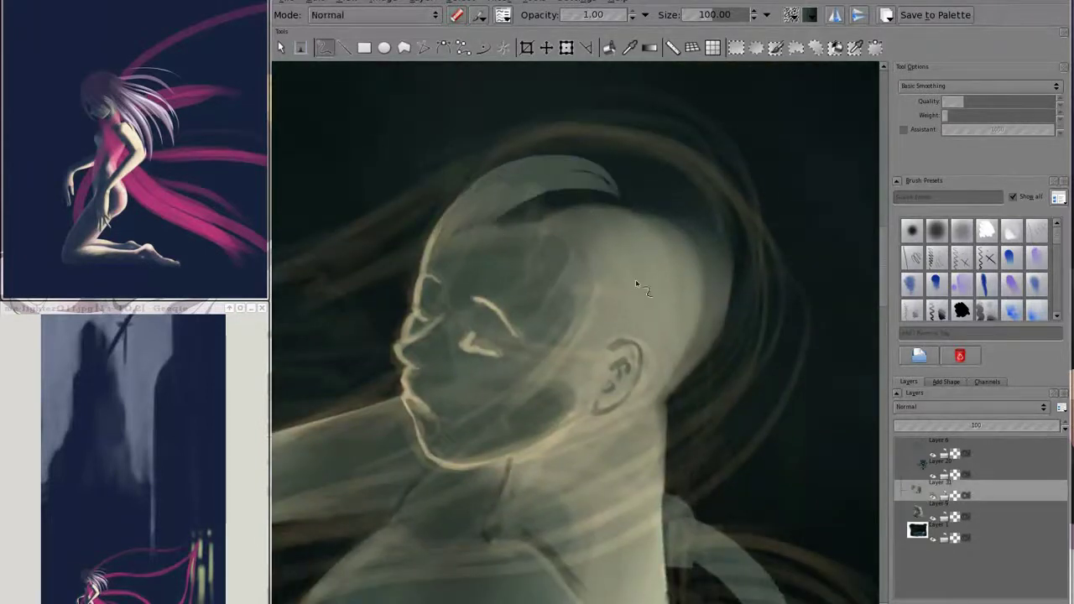
left_click_drag(705, 252, 671, 386)
left_click_drag(520, 167, 696, 252)
left_click_drag(604, 176, 610, 228)
left_click_drag(654, 189, 680, 243)
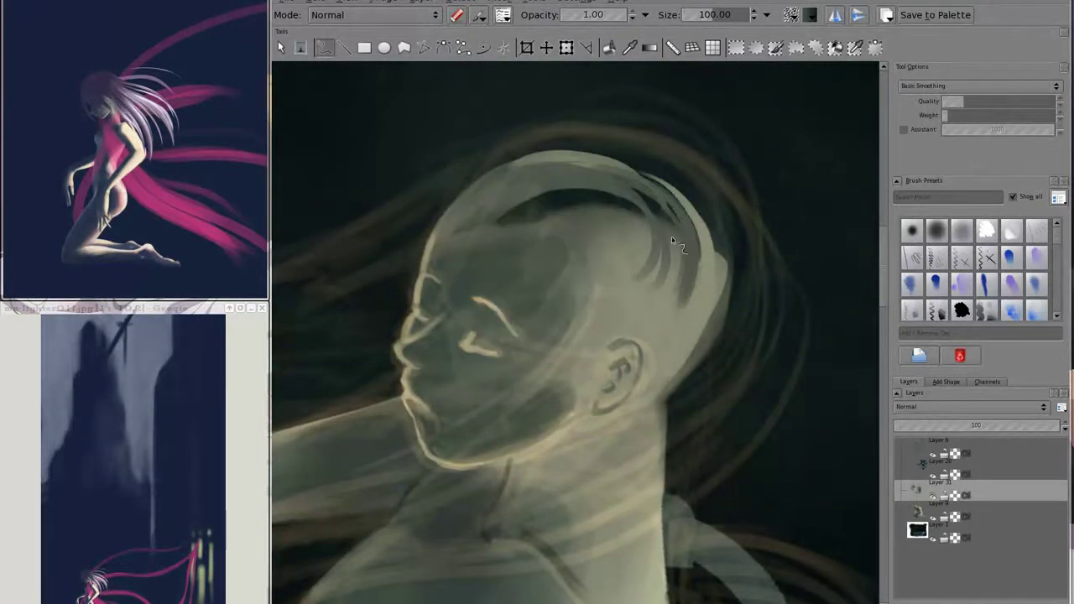
key("bracketleft")
key("bracketleft")
key("bracketleft")
- Cover the remaining hair streaks on the head and erase its back right edge
left_click_drag(579, 193, 504, 244)
mouse_move(503, 201)
left_mouse_down()
mouse_move(590, 220)
mouse_move(638, 277)
left_mouse_up()
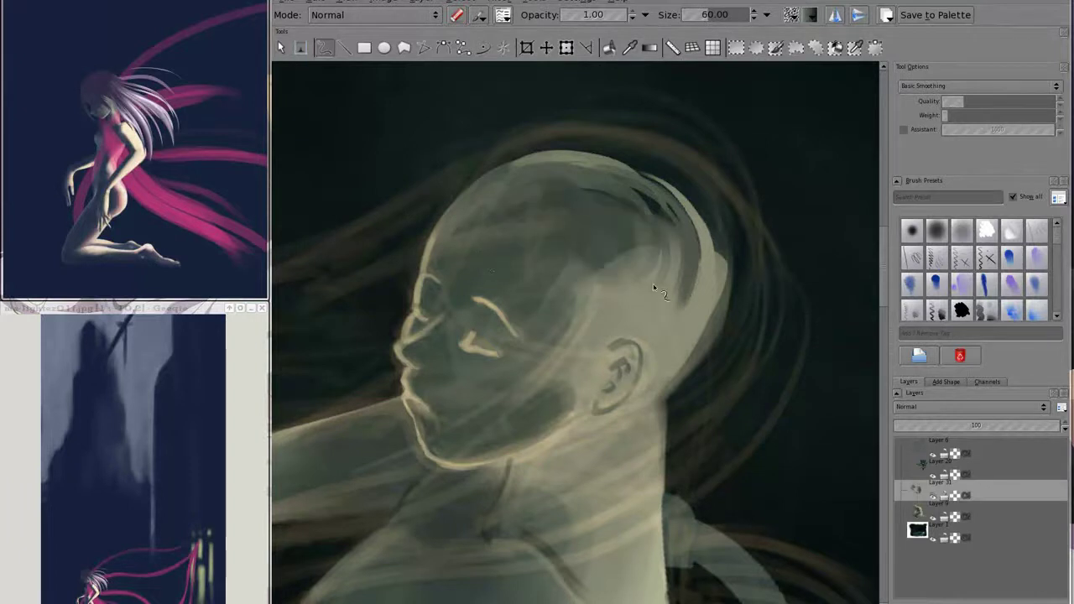
left_click_drag(604, 239, 680, 294)
mouse_move(648, 209)
left_mouse_down()
mouse_move(570, 164)
mouse_move(647, 278)
left_mouse_up()
key("e")
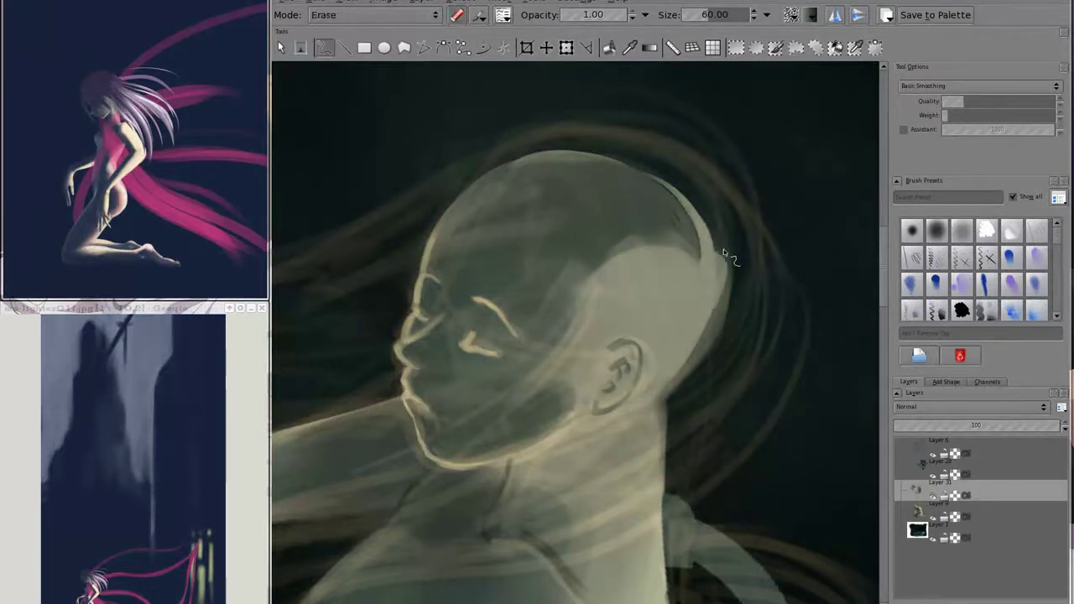
left_click_drag(723, 248, 713, 327)
- Outline the ear with dark lines and draw a thin contour down the neck
key("Page_Down")
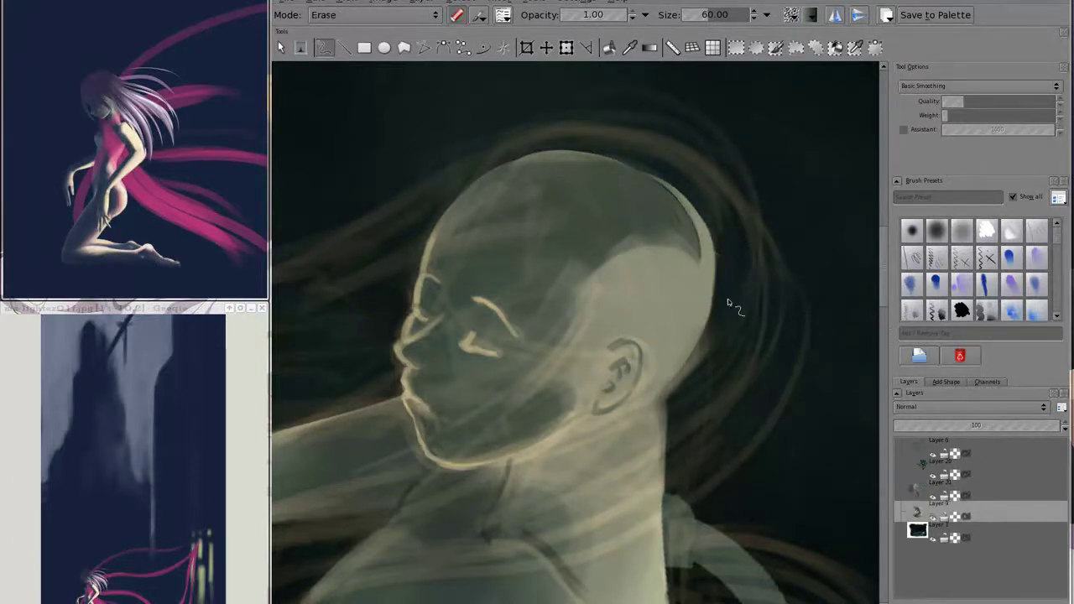
mouse_move(603, 347)
left_mouse_down()
mouse_move(666, 325)
mouse_move(684, 337)
left_mouse_up()
key("Page_Up")
key("e")
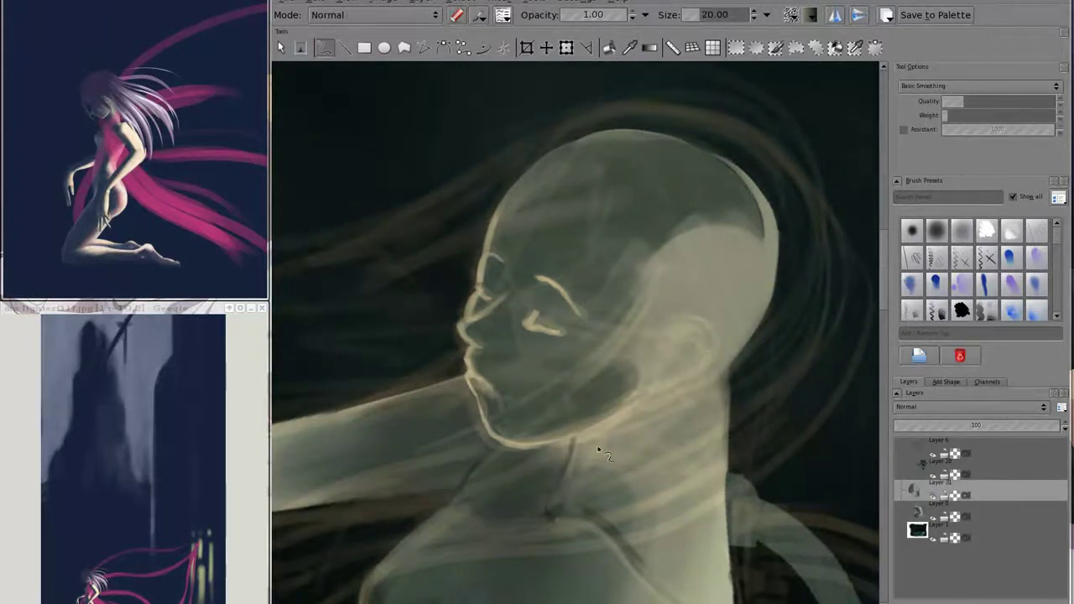
right_click(571, 336)
key("bracketleft")
left_click_drag(633, 421, 643, 399)
left_click_drag(652, 329, 677, 318)
left_click_drag(659, 391, 652, 401)
left_click_drag(680, 347, 677, 364)
- Rotate the view and erase along the figure's back edge on the layer below
key("minus")
key("4")
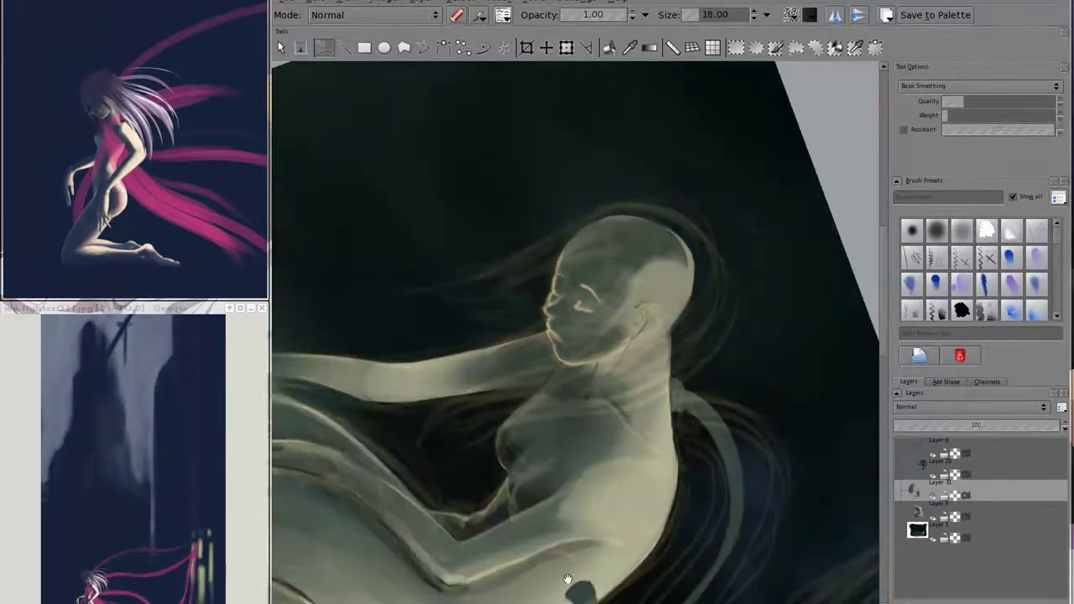
key("Page_Down")
key("e")
left_click_drag(653, 276, 669, 376)
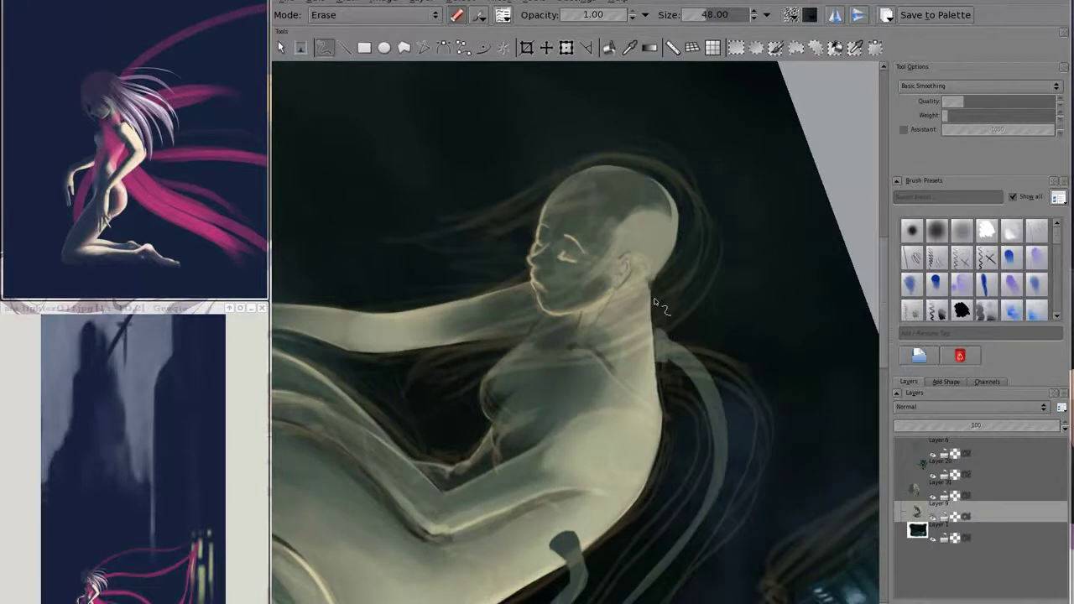
- Rotate the head layer so the figure bows forward
key("Page_Up")
left_click(565, 48)
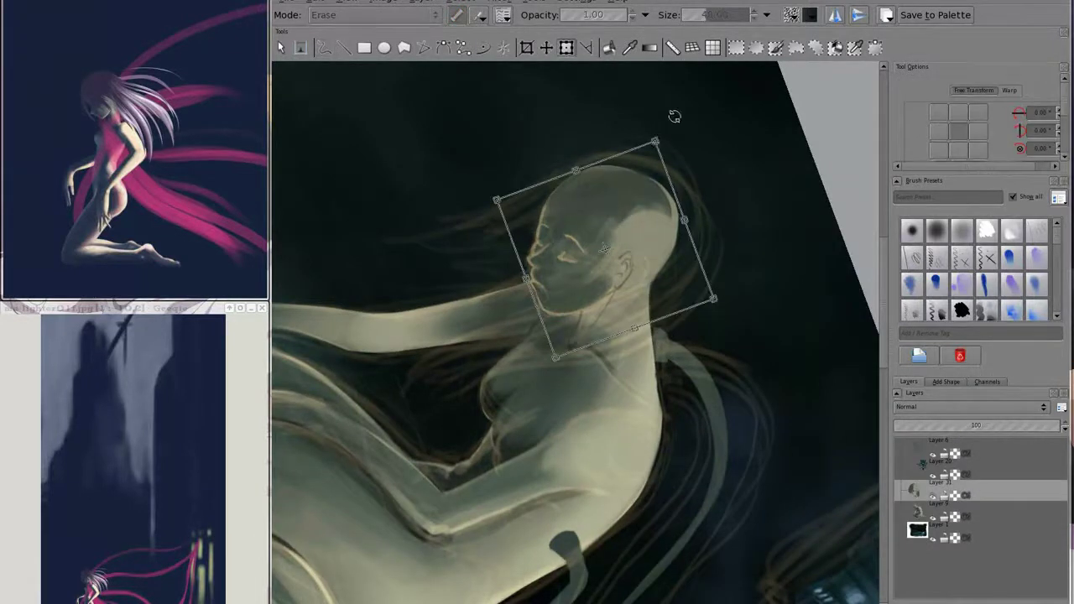
mouse_move(661, 137)
left_mouse_down()
mouse_move(692, 98)
mouse_move(628, 240)
left_mouse_up()
key("Return")
key("5")
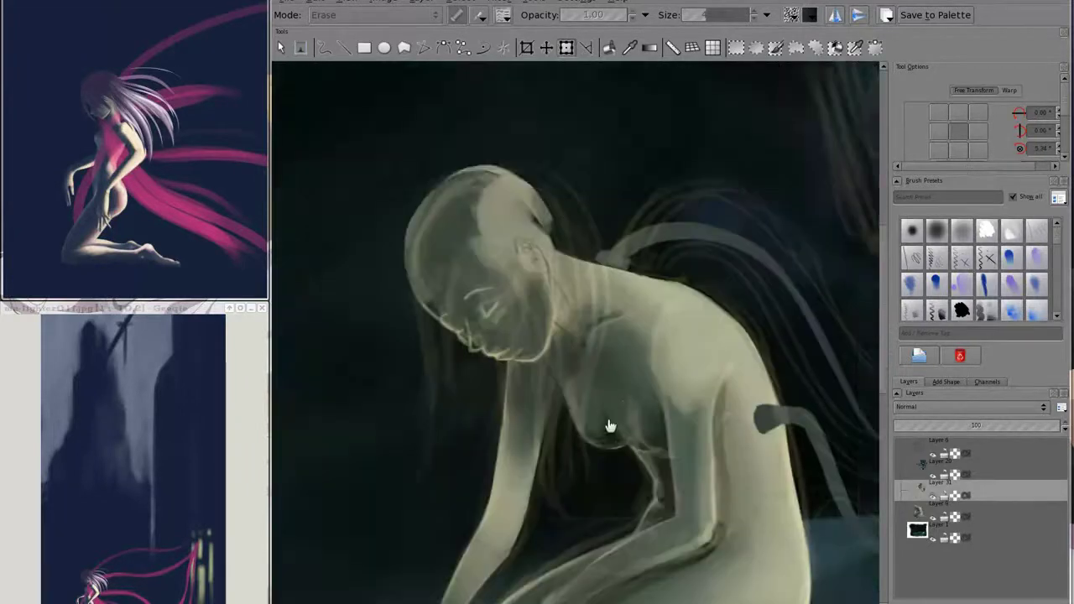
scroll(643, 279, "up", 2)
- Rotate the face sketch lines on the layer below to fit the tilted head
key("Page_Down")
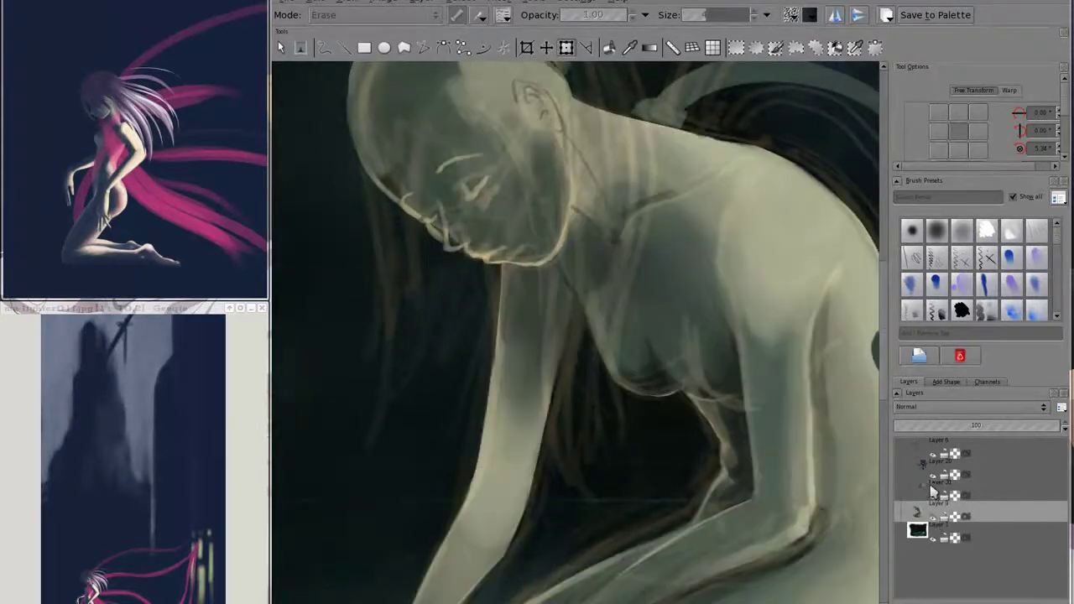
scroll(623, 282, "up", 2)
scroll(624, 282, "up", 2)
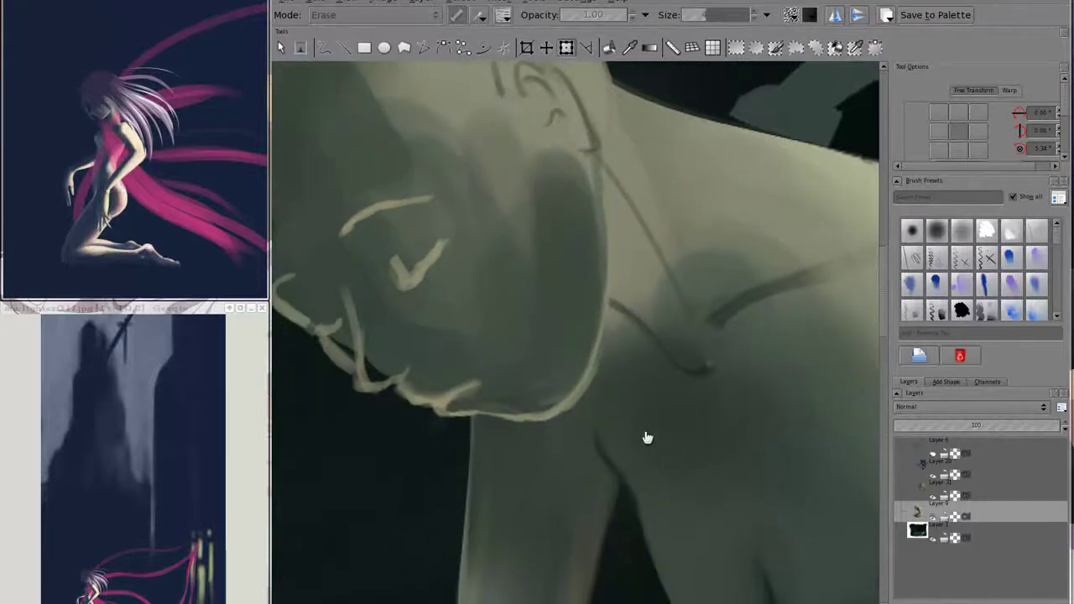
left_click_drag(564, 456, 532, 397)
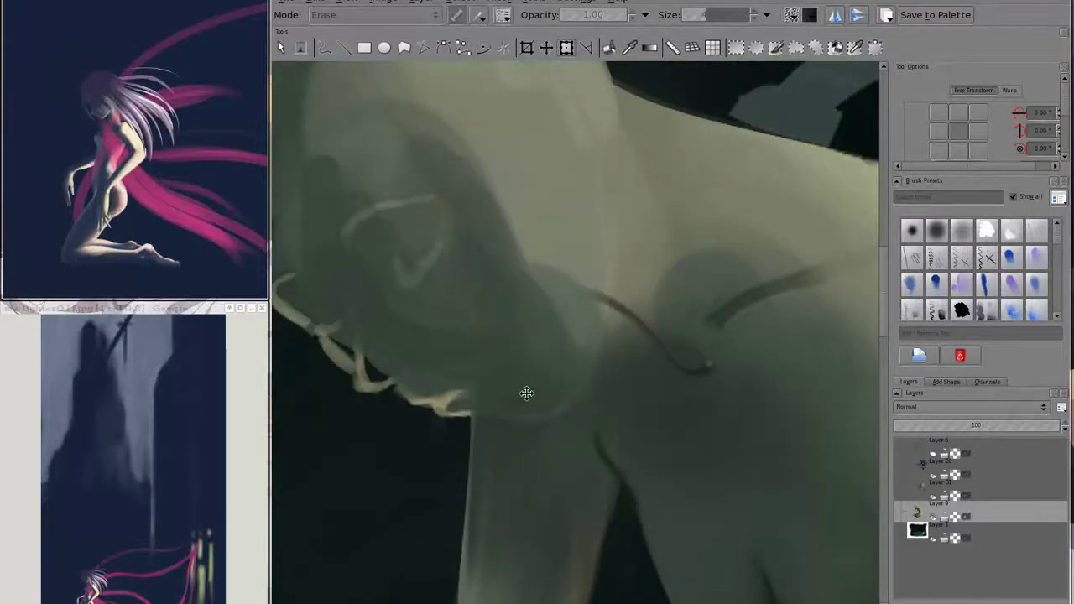
key("Return")
key("b")
scroll(495, 374, "down", 2)
key("Page_Up")
scroll(495, 373, "up", 1)
- Brighten the back of the bald head with a size-32 brush
scroll(495, 373, "up", 2)
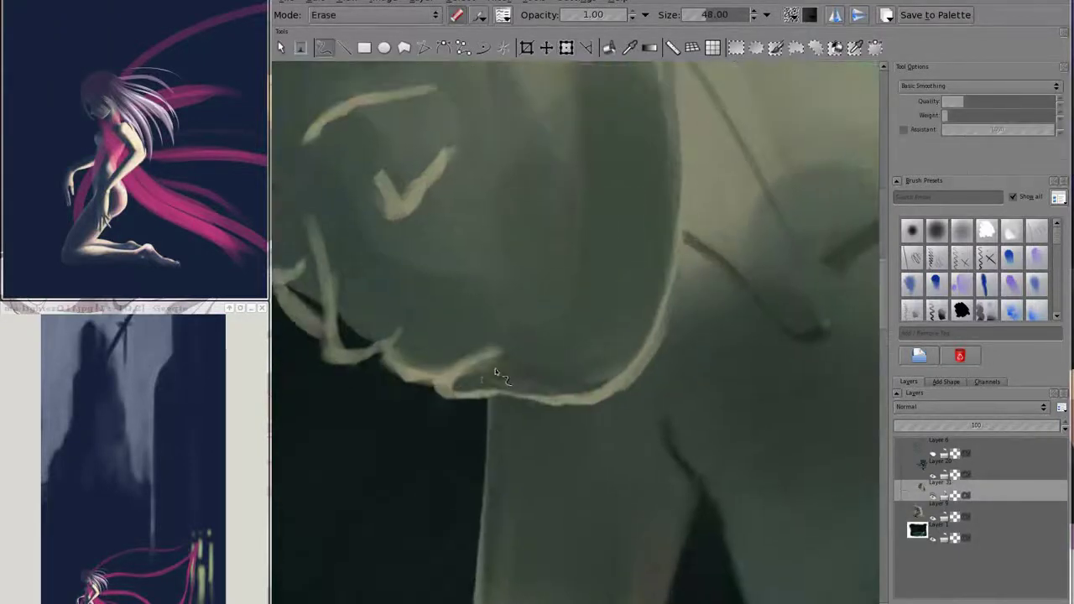
key("e")
scroll(529, 351, "down", 2)
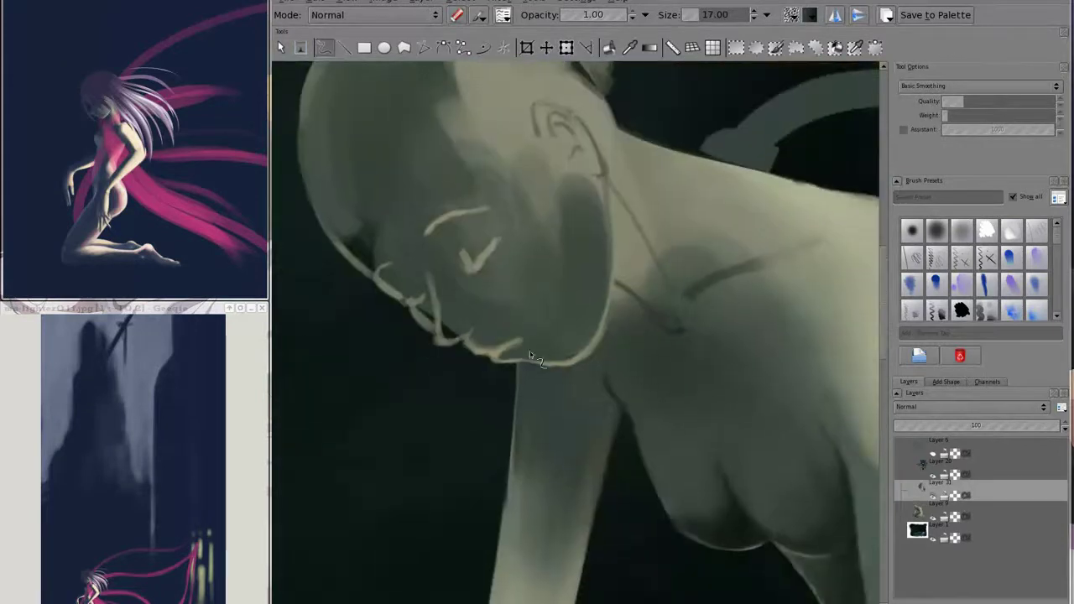
key("e")
key("bracketleft")
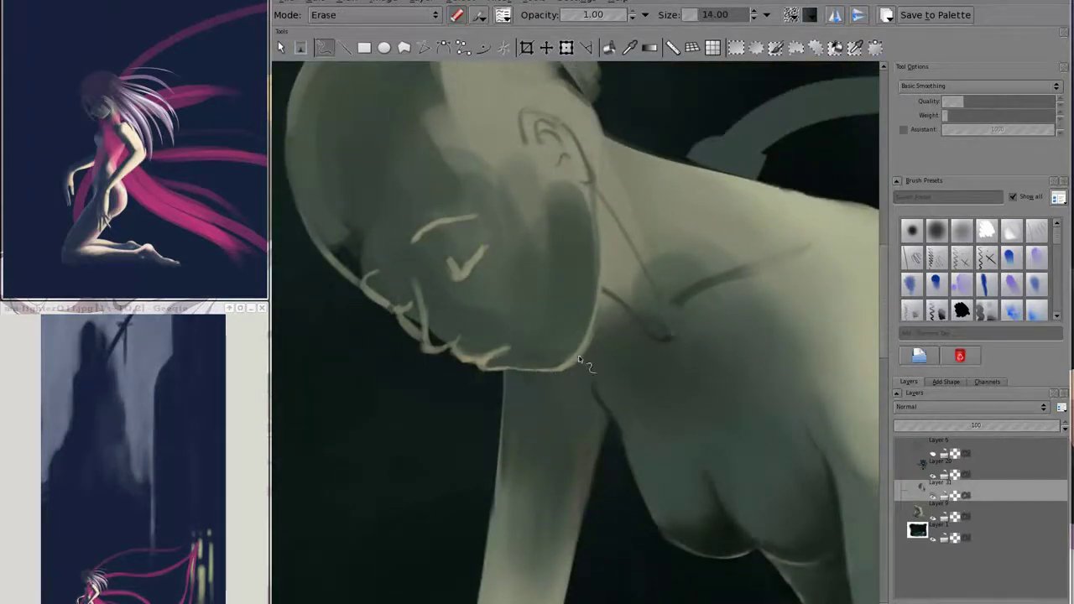
key("bracketright")
key("bracketright")
key("bracketright")
mouse_move(579, 361)
left_mouse_down()
mouse_move(676, 317)
mouse_move(655, 337)
left_mouse_up()
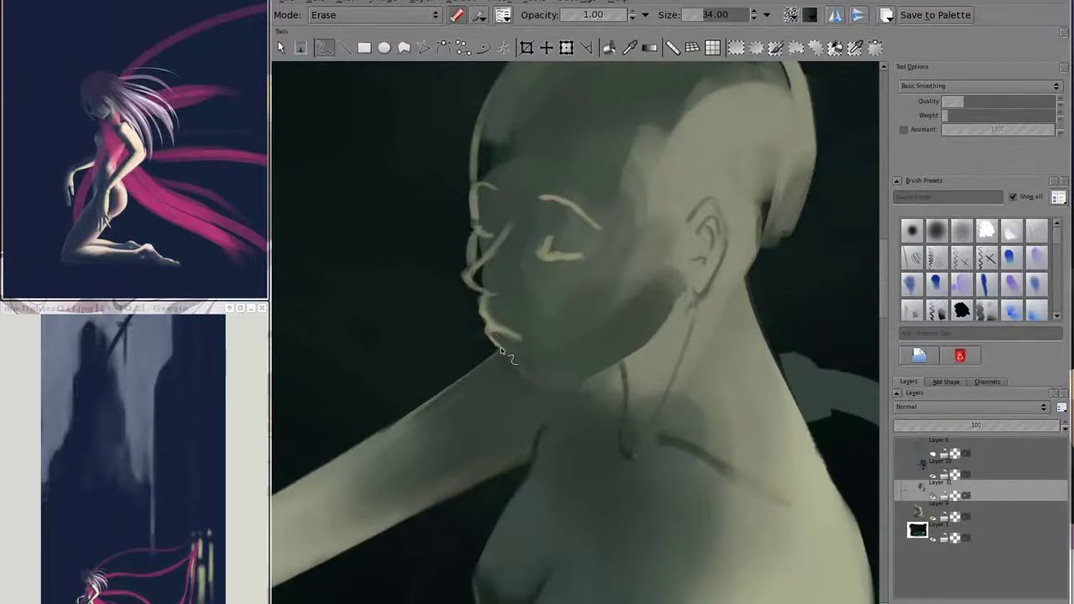
key("e")
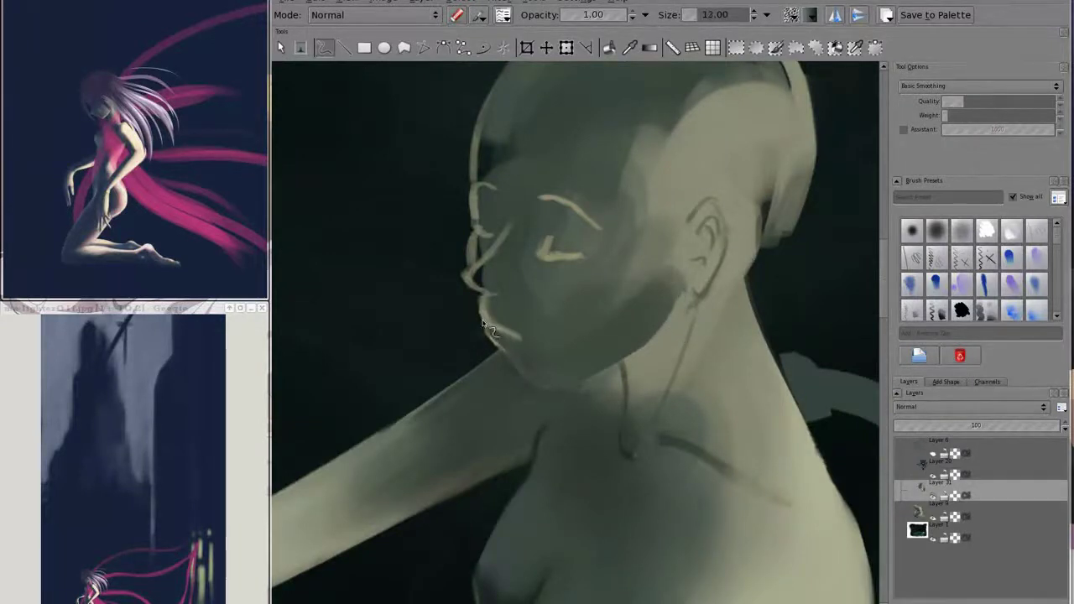
key("bracketright")
key("bracketright")
key("bracketright")
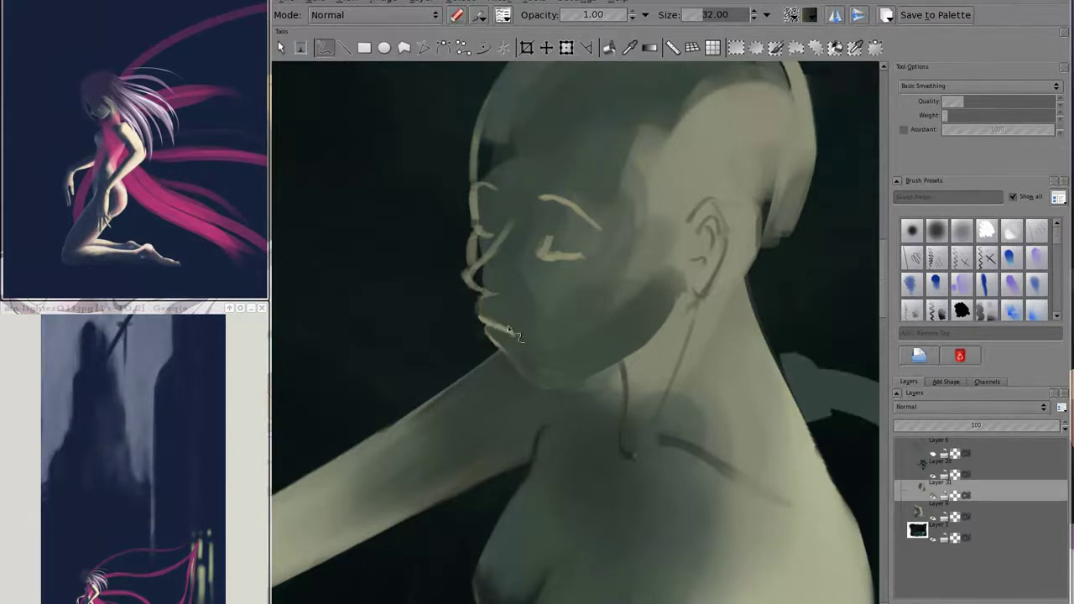
left_click_drag(508, 325, 541, 313)
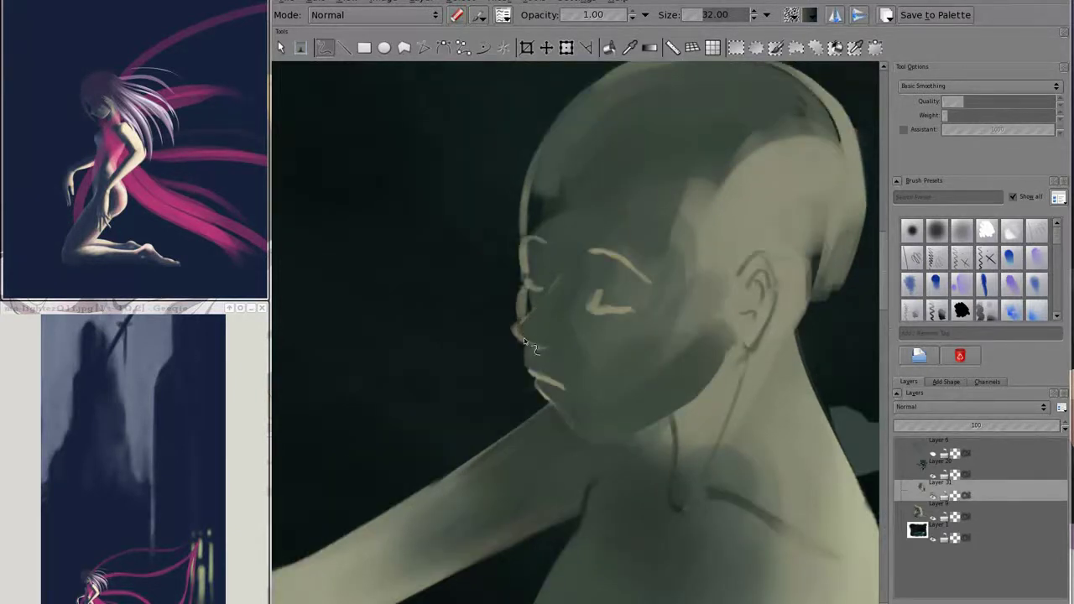
key("e")
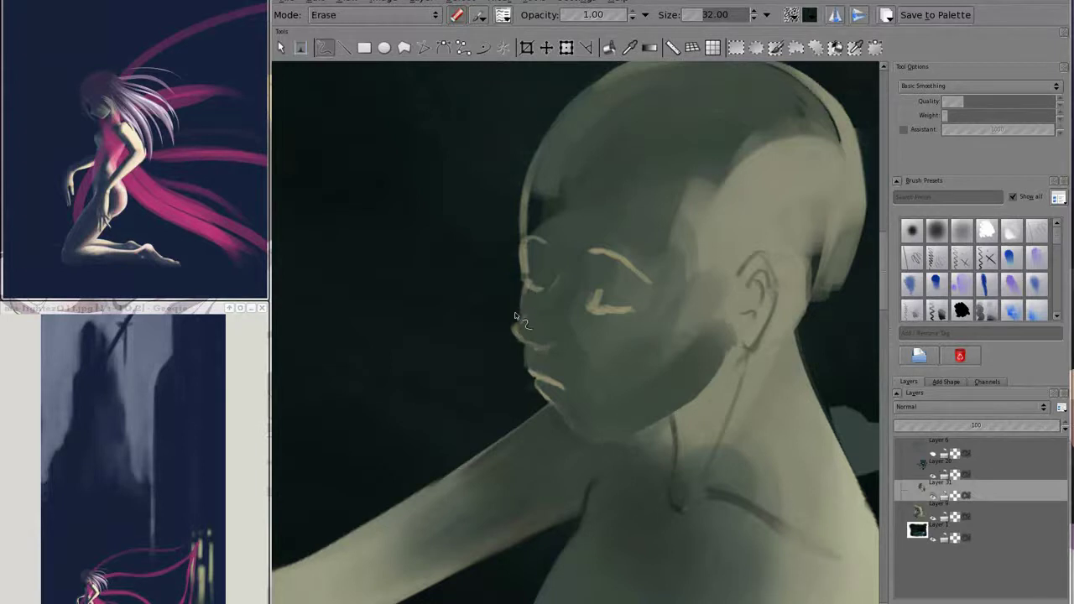
left_click_drag(537, 208, 357, 271)
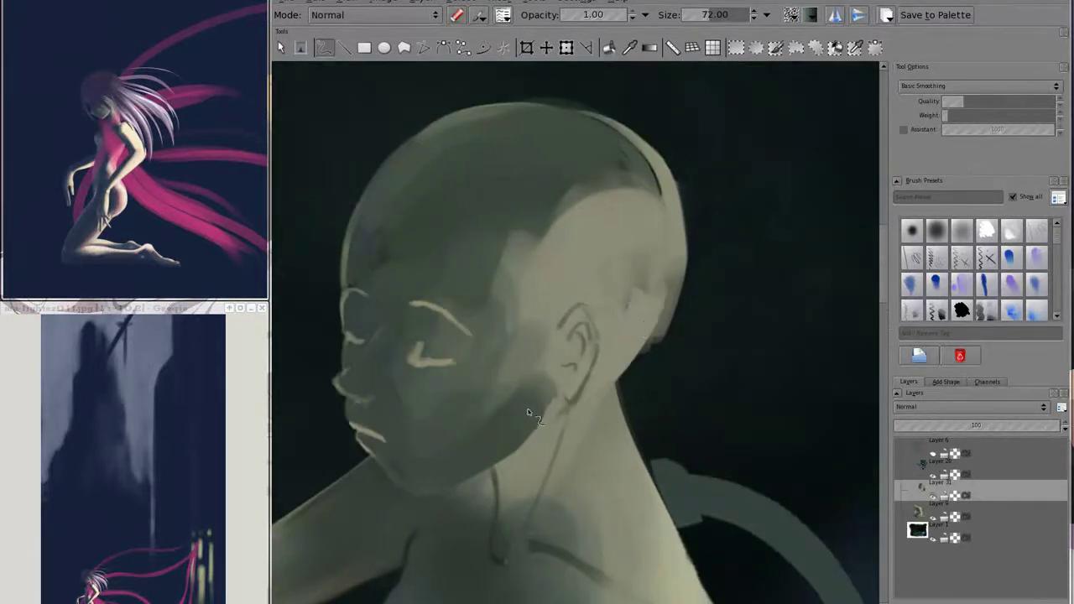
mouse_move(512, 201)
left_mouse_down()
mouse_move(606, 271)
mouse_move(662, 252)
left_mouse_up()
- Erase dark patches near the jaw and trim the light rim behind the skull and neck
key("e")
left_click_drag(642, 367, 680, 218)
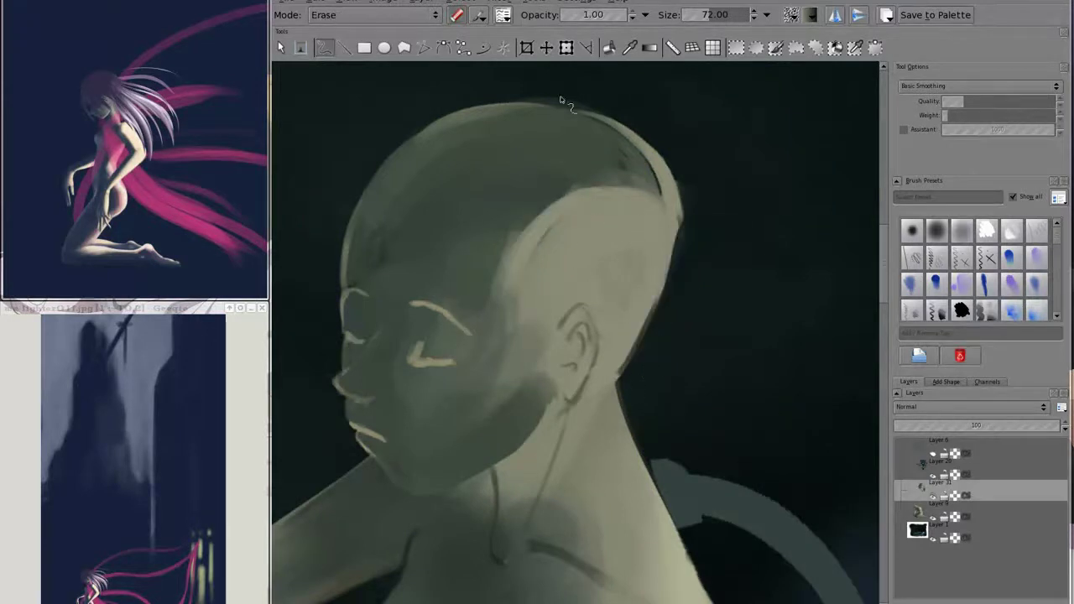
left_click_drag(561, 100, 667, 268)
left_click_drag(675, 176, 635, 312)
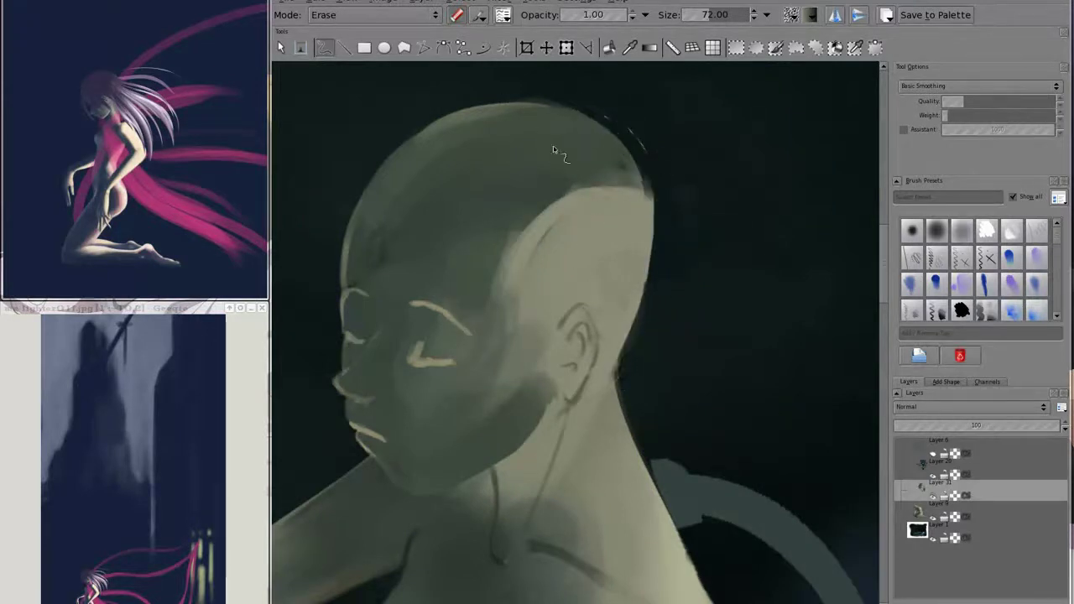
- Soften and lighten the dark shadow edge along the jaw and neck
key("4")
key("4")
key("4")
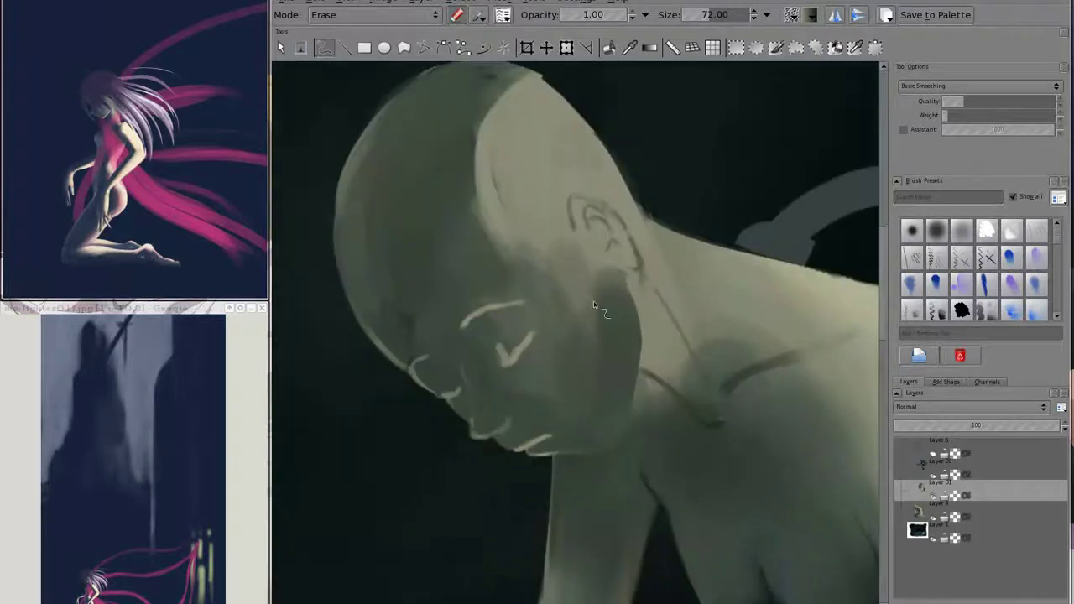
left_click_drag(636, 395, 646, 329)
mouse_move(631, 287)
left_mouse_down()
mouse_move(641, 401)
mouse_move(623, 273)
left_mouse_up()
key("ctrl+z")
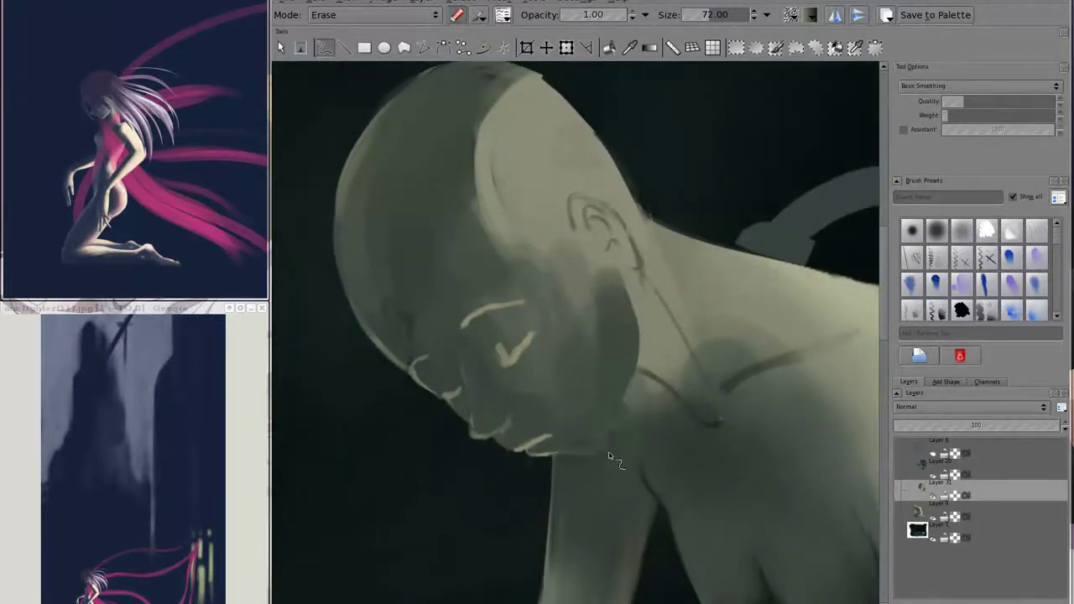
mouse_move(635, 382)
left_mouse_down()
mouse_move(628, 280)
mouse_move(624, 379)
left_mouse_up()
- Smooth and further brighten the back of the head with a size-30 brush
key("e")
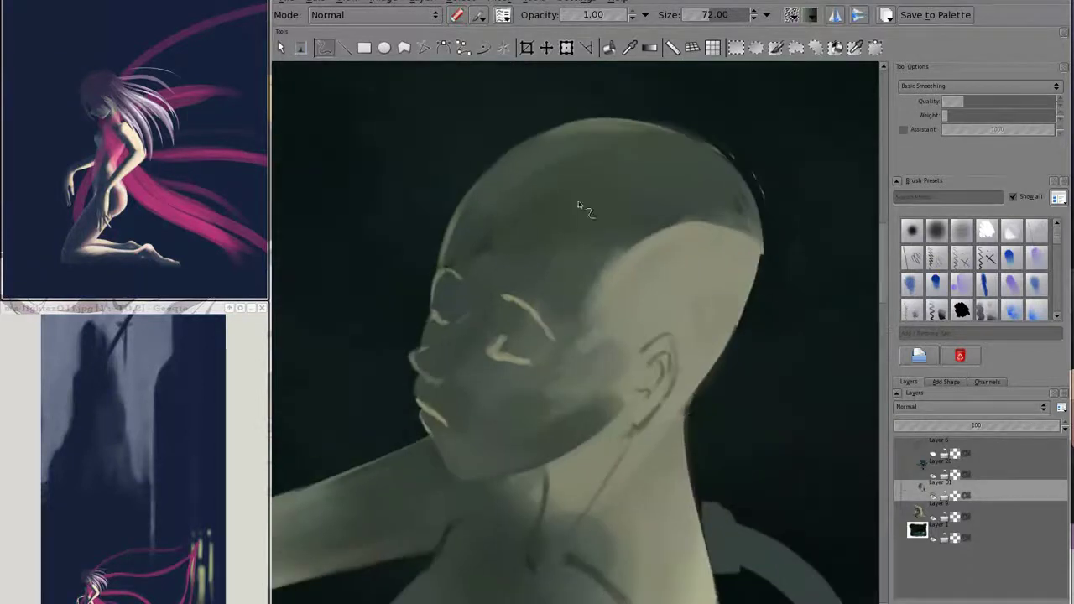
key("bracketleft")
key("bracketleft")
key("bracketleft")
left_click_drag(720, 263, 748, 331)
left_click_drag(751, 218, 630, 243)
key("e")
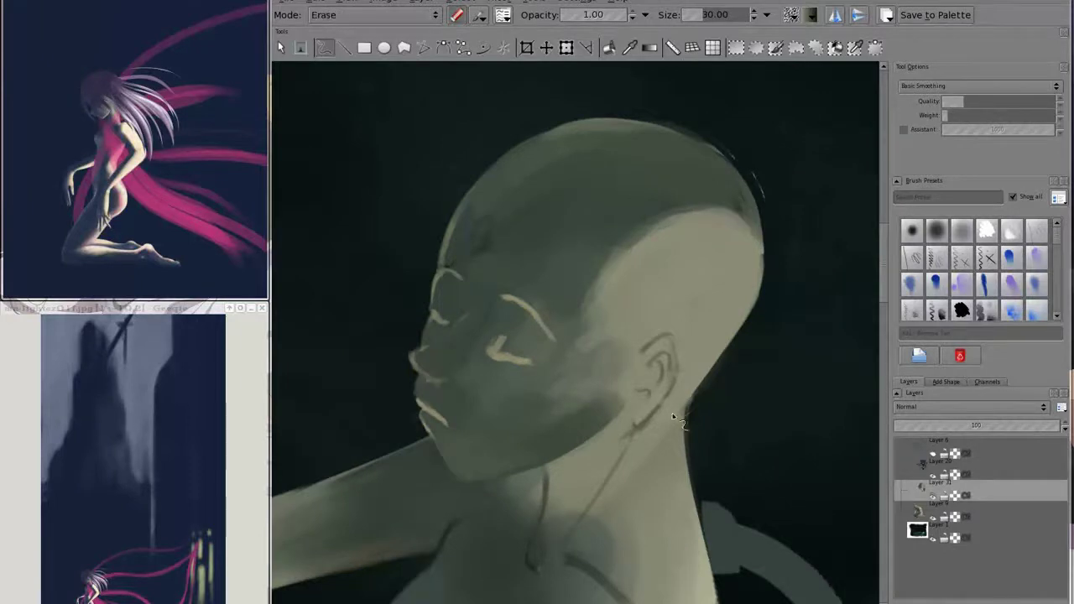
scroll(695, 197, "down", 3)
- Shift the head into a new position and rotate it about 9°
scroll(841, 407, "up", 2)
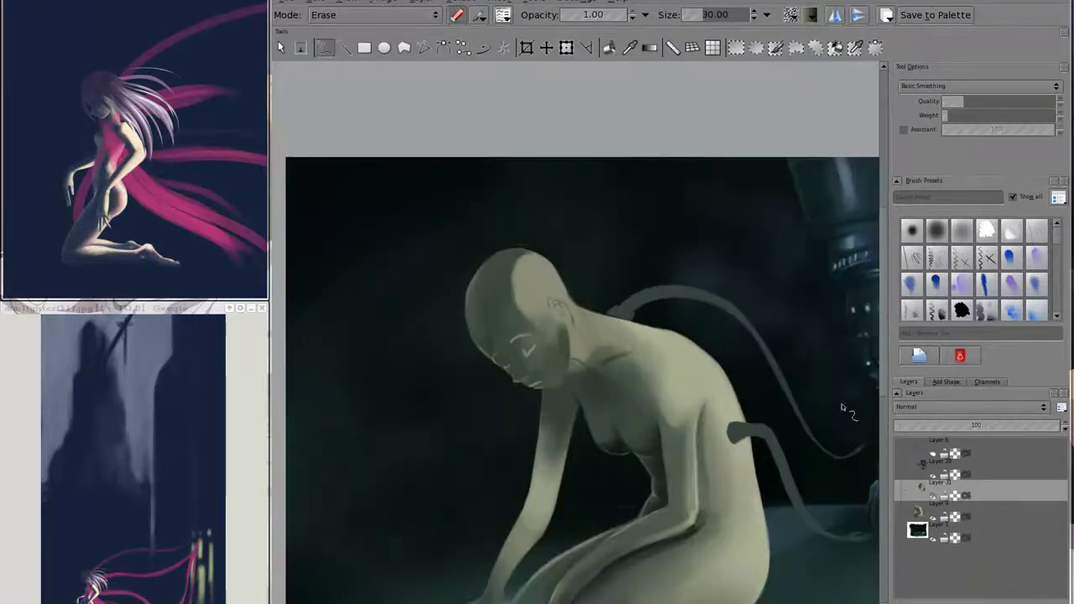
key("ctrl+t")
mouse_move(541, 364)
left_mouse_down()
mouse_move(541, 338)
mouse_move(554, 343)
left_mouse_up()
left_click_drag(462, 230, 556, 247)
key("Return")
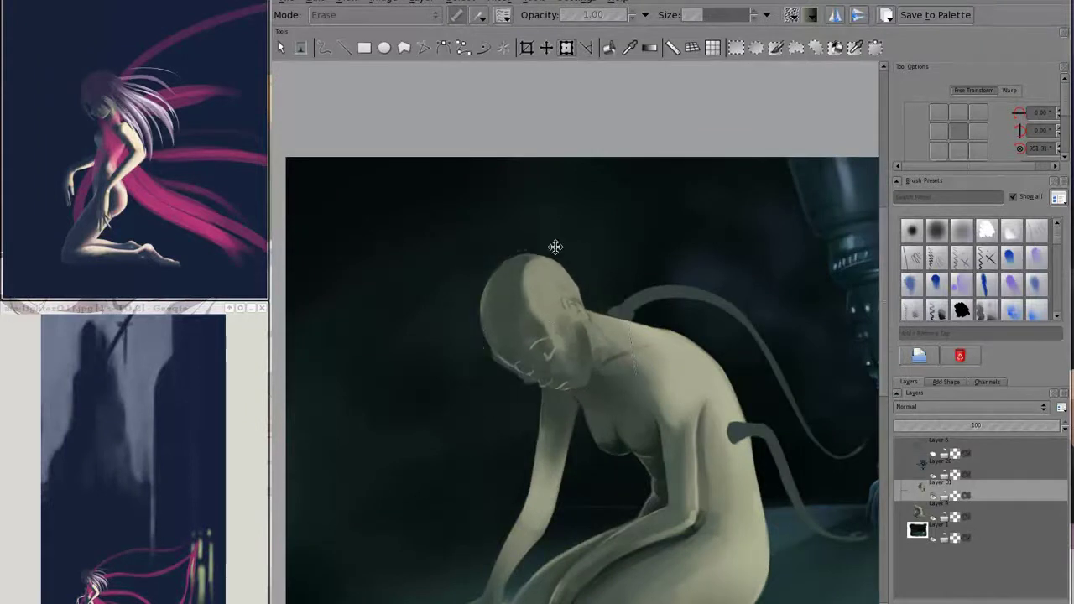
key("5")
- Rotate the head slightly counter-clockwise and compare it with and without the change
key("ctrl+t")
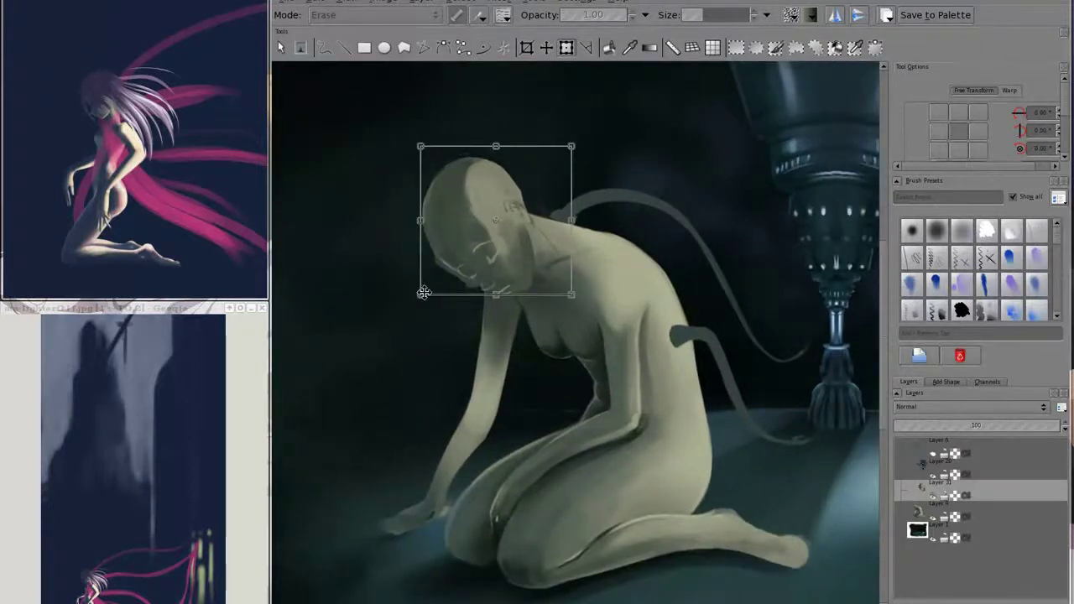
mouse_move(409, 289)
left_mouse_down()
mouse_move(419, 305)
mouse_move(412, 294)
left_mouse_up()
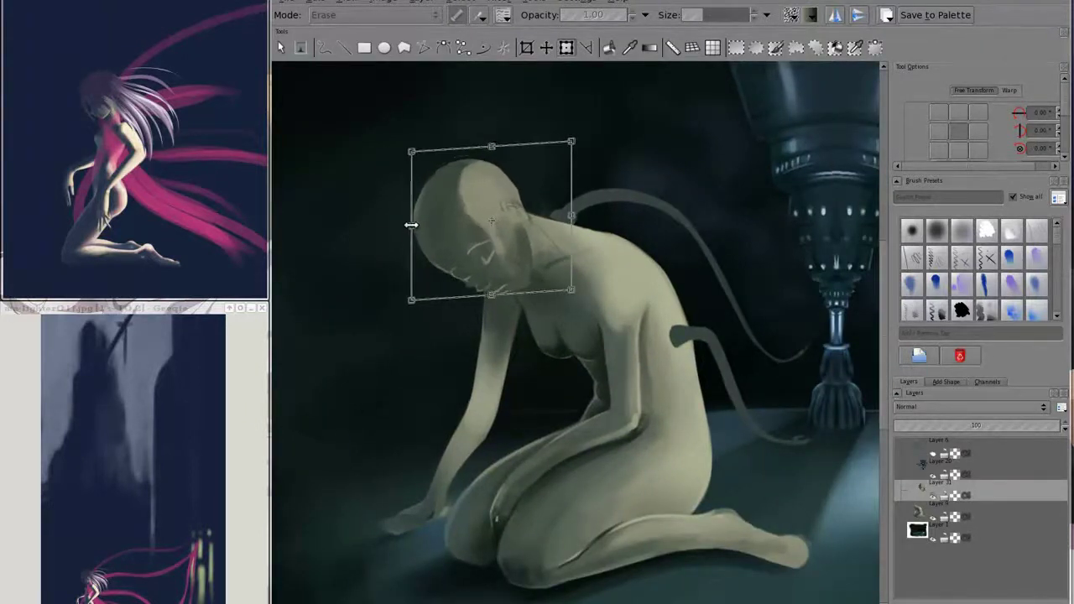
key("Return")
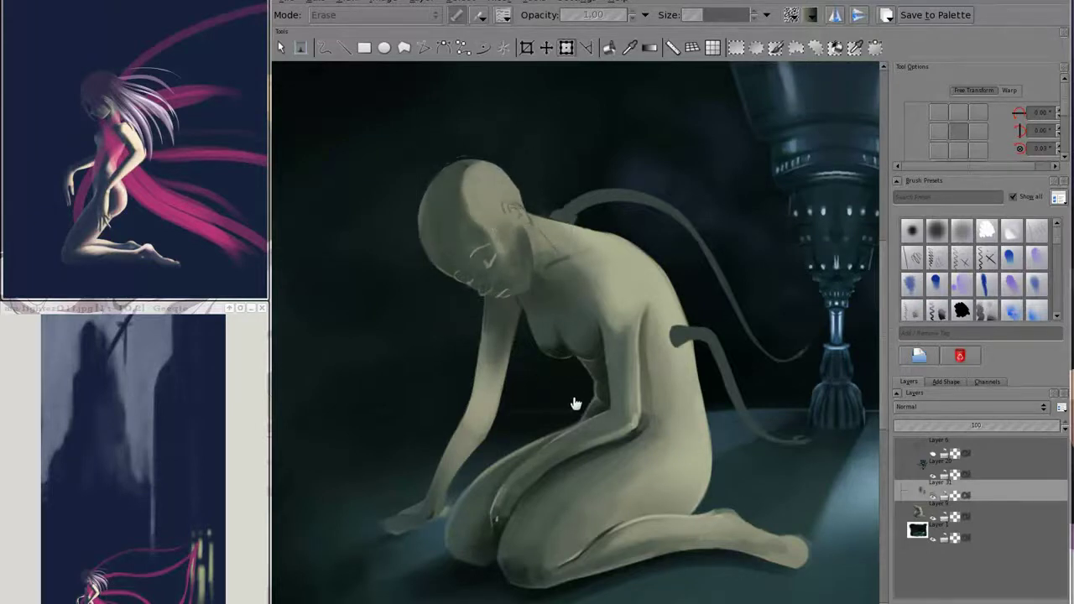
key("ctrl+z")
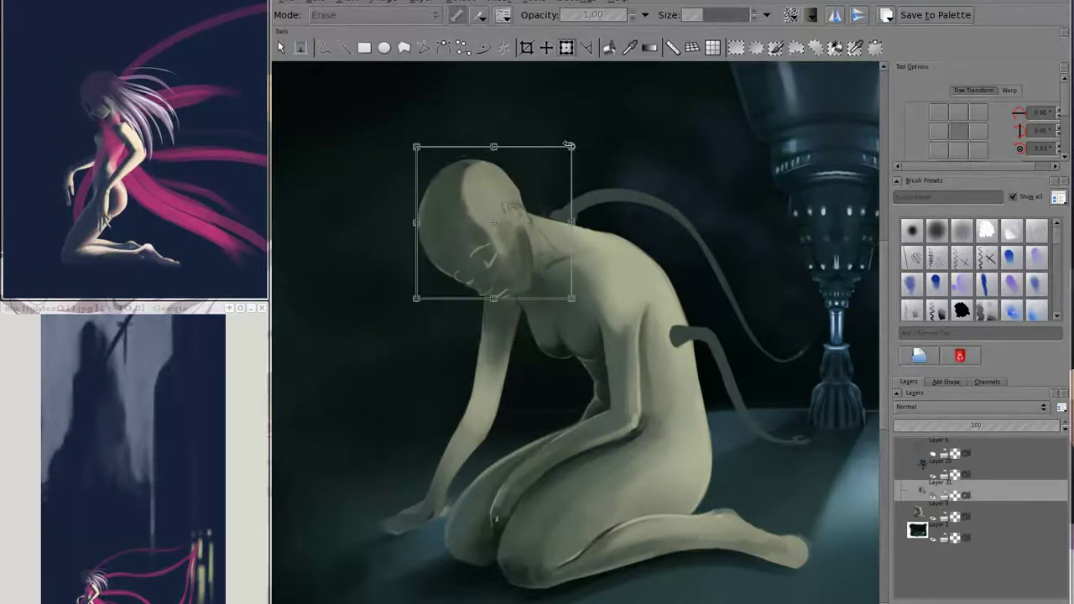
key("ctrl+shift+z")
key("ctrl+z")
- Enlarge the head slightly and nudge it into place on the neck
left_click_drag(569, 146, 588, 115)
left_click_drag(492, 224, 509, 233)
key("Return")
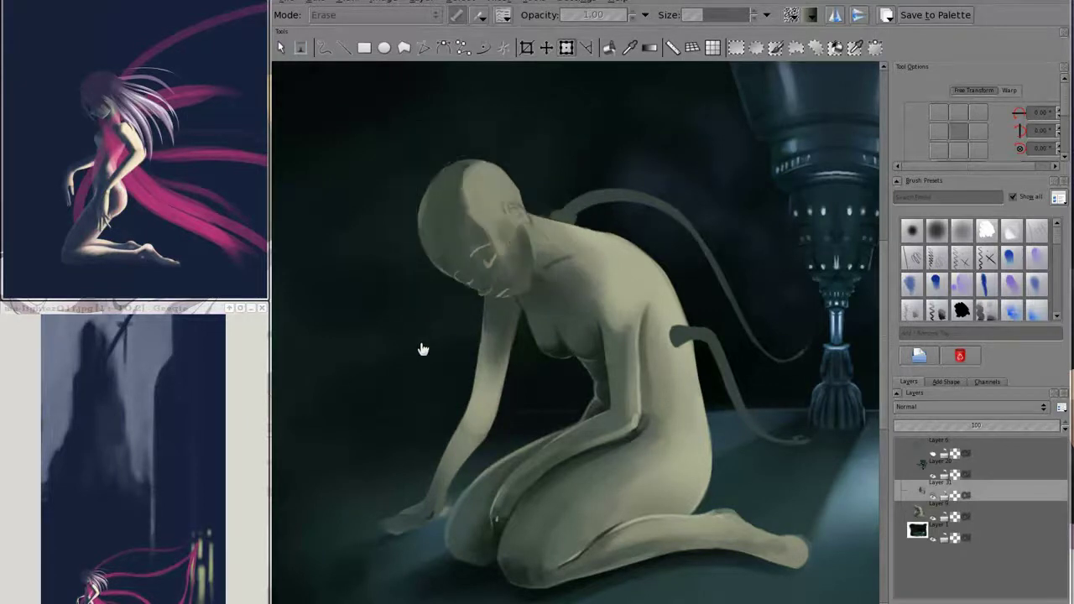
scroll(420, 348, "up", 3)
- Erase the glow below the ear and along the neck
scroll(654, 415, "up", 2)
scroll(655, 415, "up", 2)
key("5")
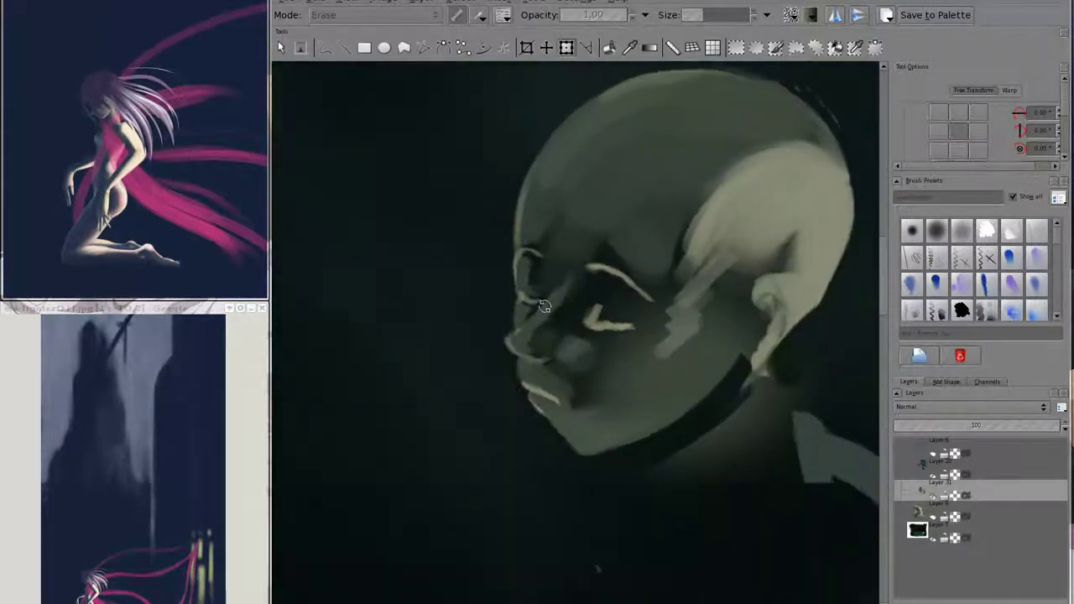
key("b")
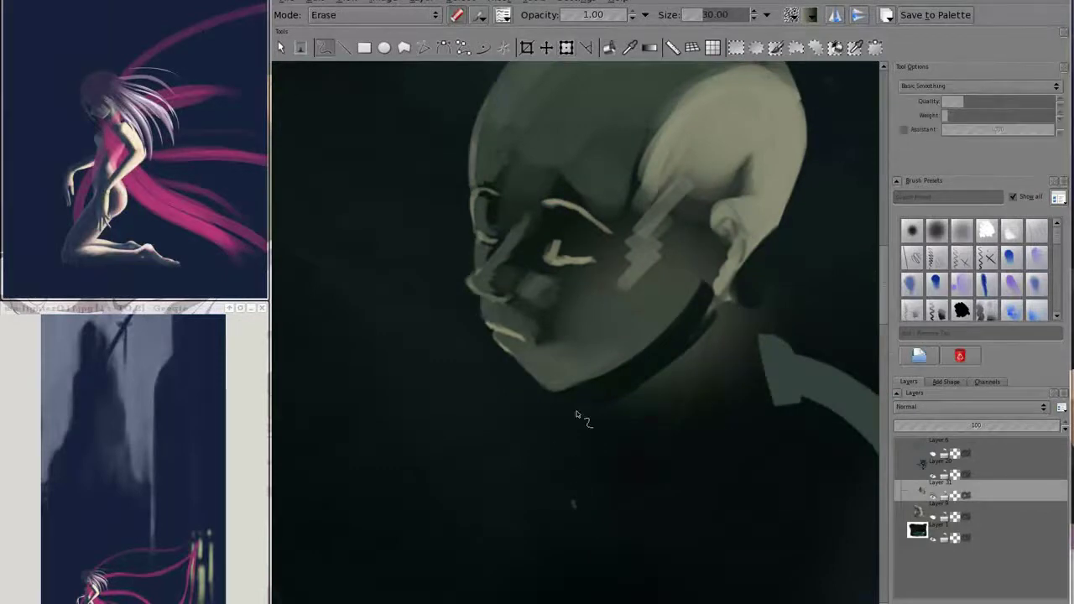
key("e")
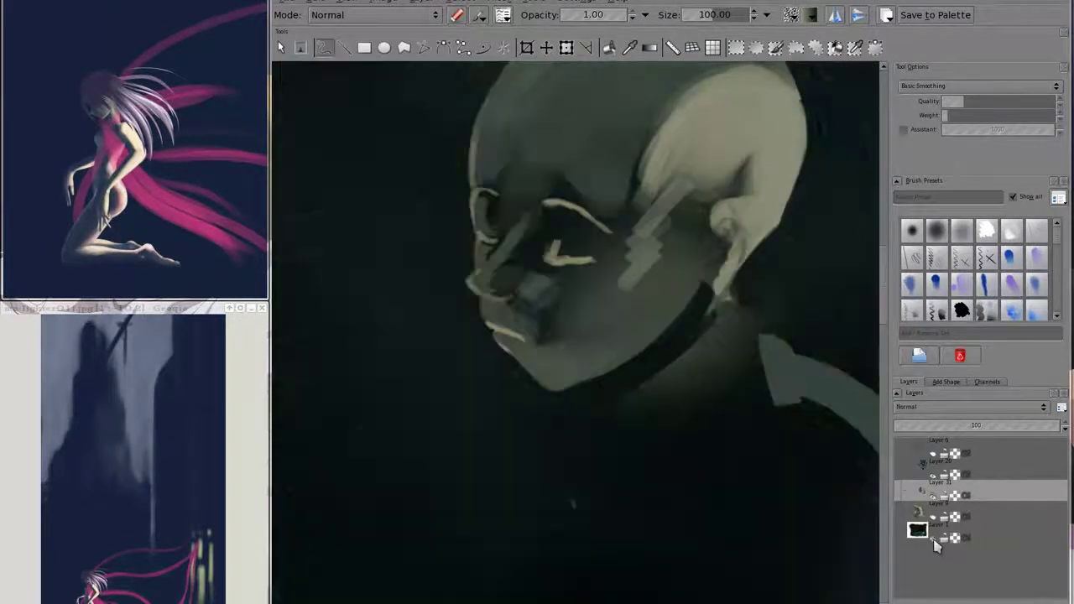
key("e")
left_click_drag(696, 394, 643, 415)
mouse_move(700, 360)
left_mouse_down()
mouse_move(746, 289)
mouse_move(709, 386)
left_mouse_up()
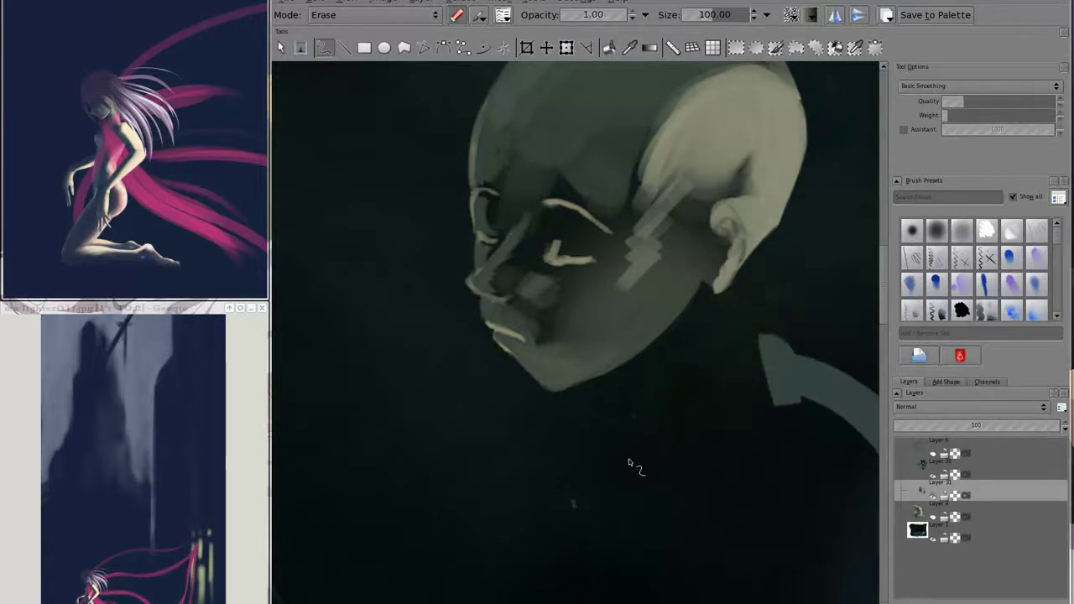
- Brighten and extend the chin downward with a size-48 brush, trimming its edge
right_click(559, 412)
left_click(531, 367)
mouse_move(522, 368)
left_mouse_down()
mouse_move(508, 350)
mouse_move(576, 404)
left_mouse_up()
key("e")
left_click_drag(499, 265, 520, 323)
- Repaint the nose and mouth with a tiny brush, darker plane and lighter tip
key("e")
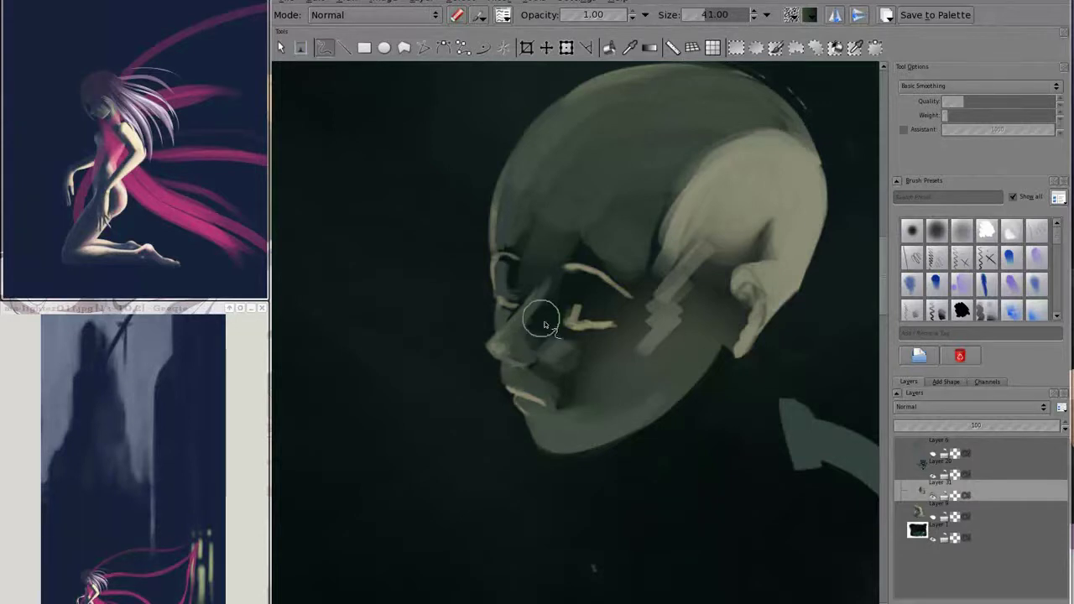
mouse_move(513, 344)
left_mouse_down()
mouse_move(551, 328)
mouse_move(507, 266)
left_mouse_up()
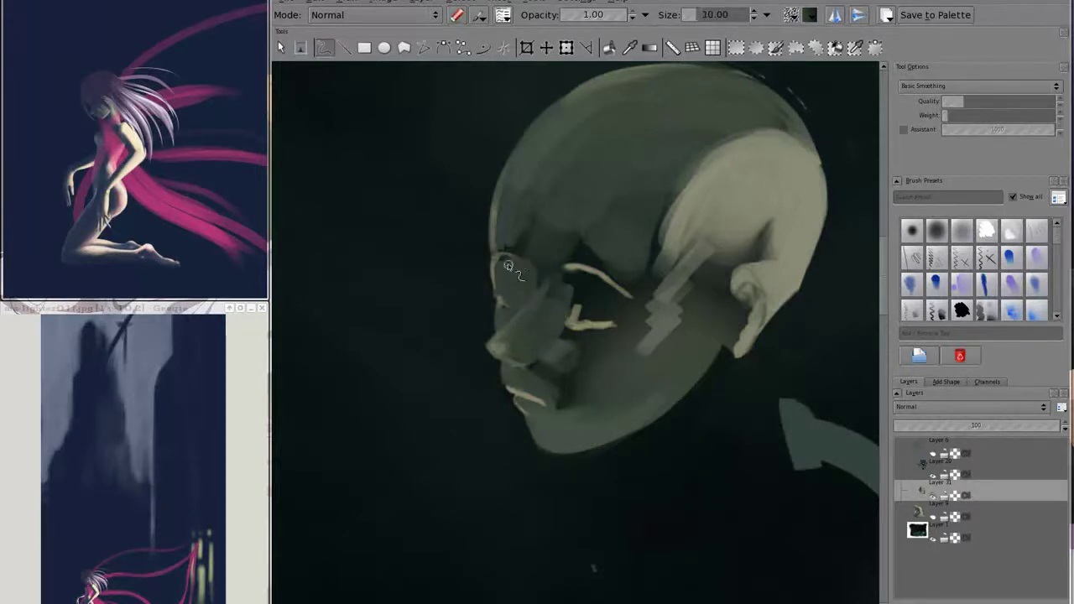
mouse_move(544, 347)
left_mouse_down()
mouse_move(574, 357)
mouse_move(535, 371)
left_mouse_up()
- Smooth the cheek, ear and forehead, darken the eye socket, then shrink to size 6 for the lips
key("bracketright")
key("bracketright")
key("bracketright")
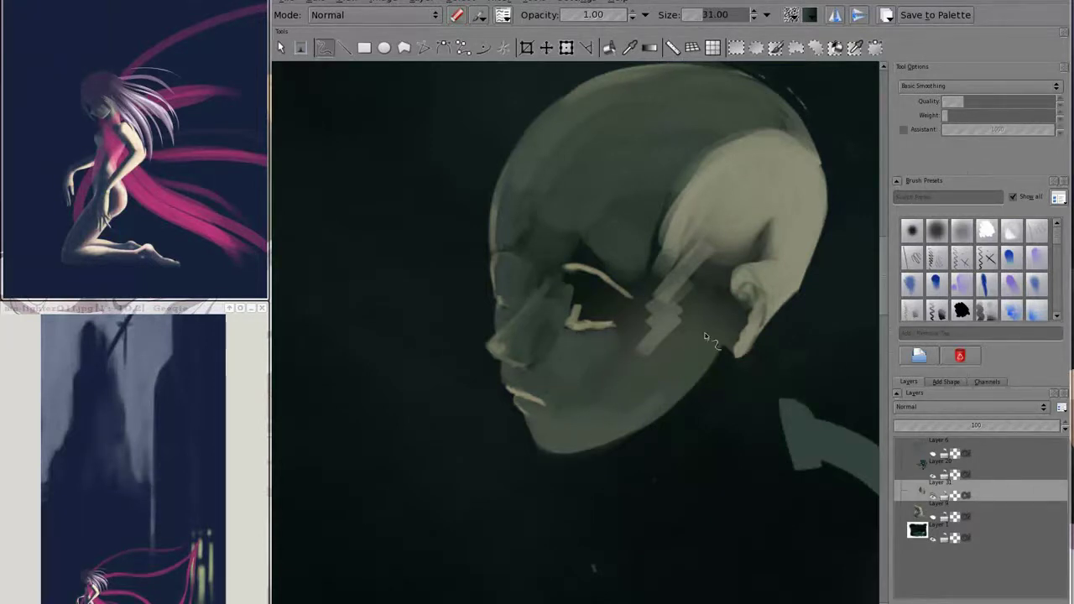
mouse_move(705, 336)
left_mouse_down()
mouse_move(730, 310)
mouse_move(635, 336)
mouse_move(593, 312)
left_mouse_up()
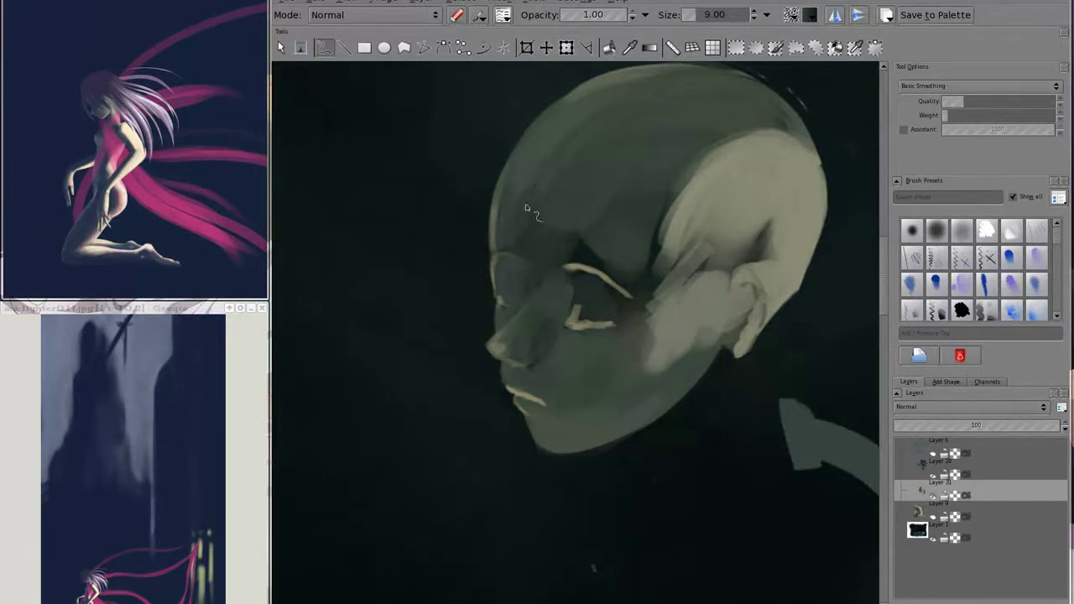
key("bracketright")
key("bracketright")
key("bracketright")
left_click_drag(548, 236, 571, 168)
left_click_drag(621, 269, 585, 294)
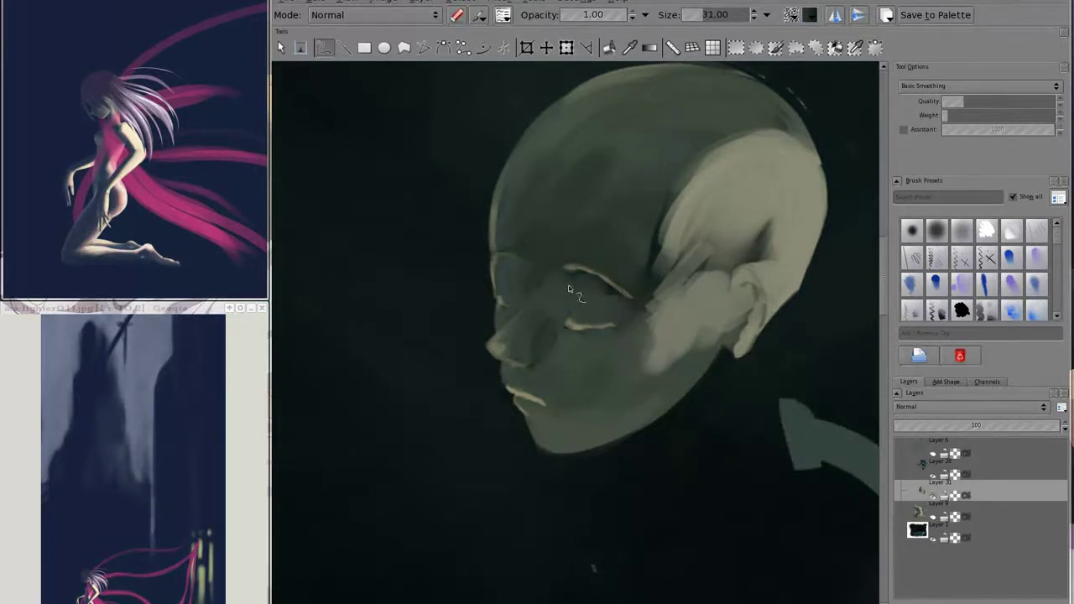
key("bracketleft")
key("bracketleft")
key("bracketleft")
key("shift+e")
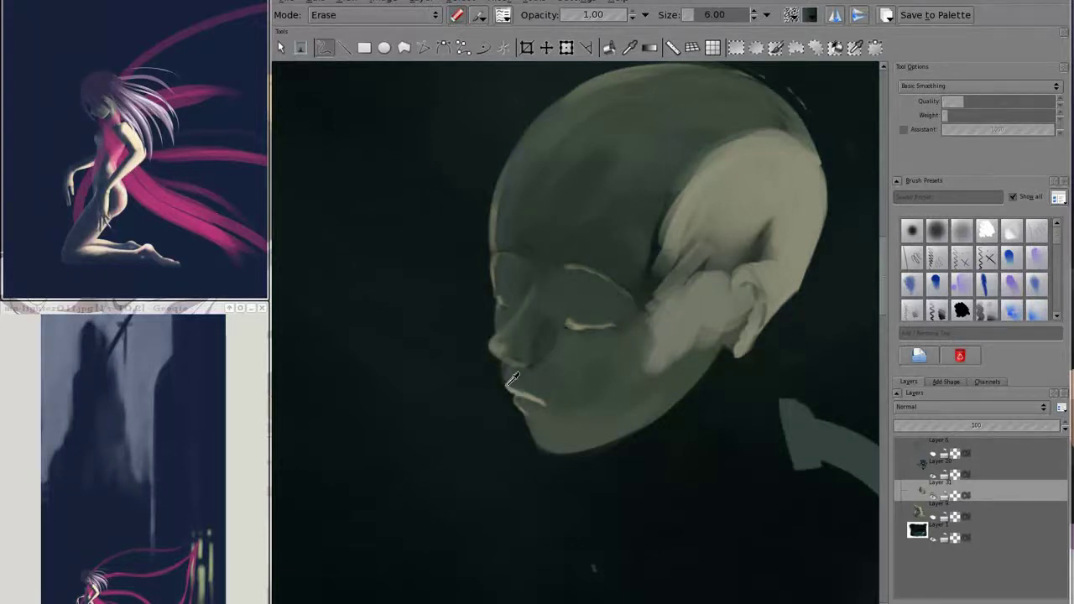
key("shift+e")
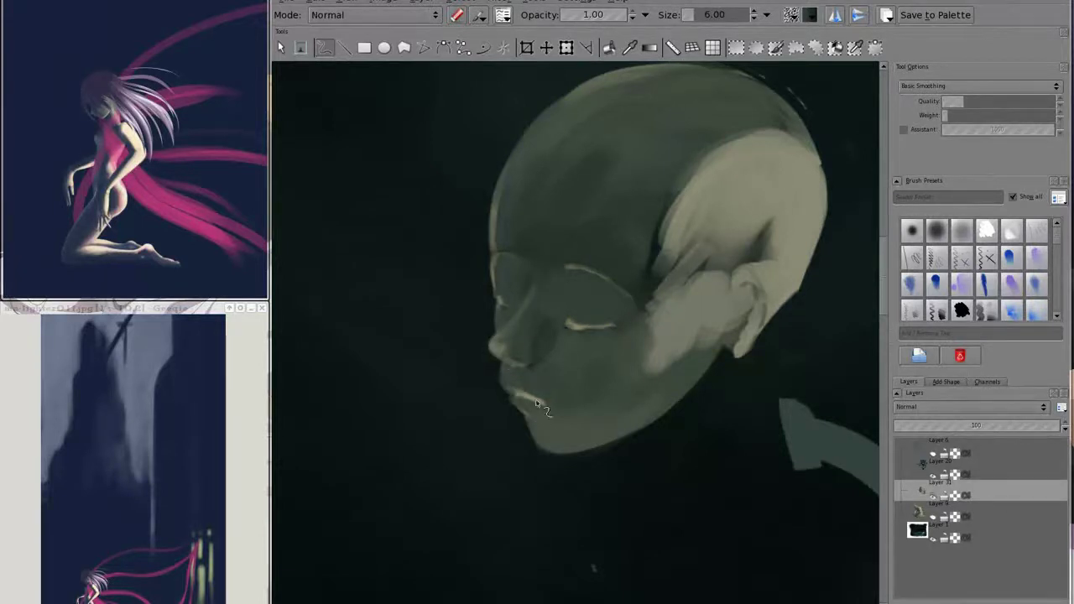
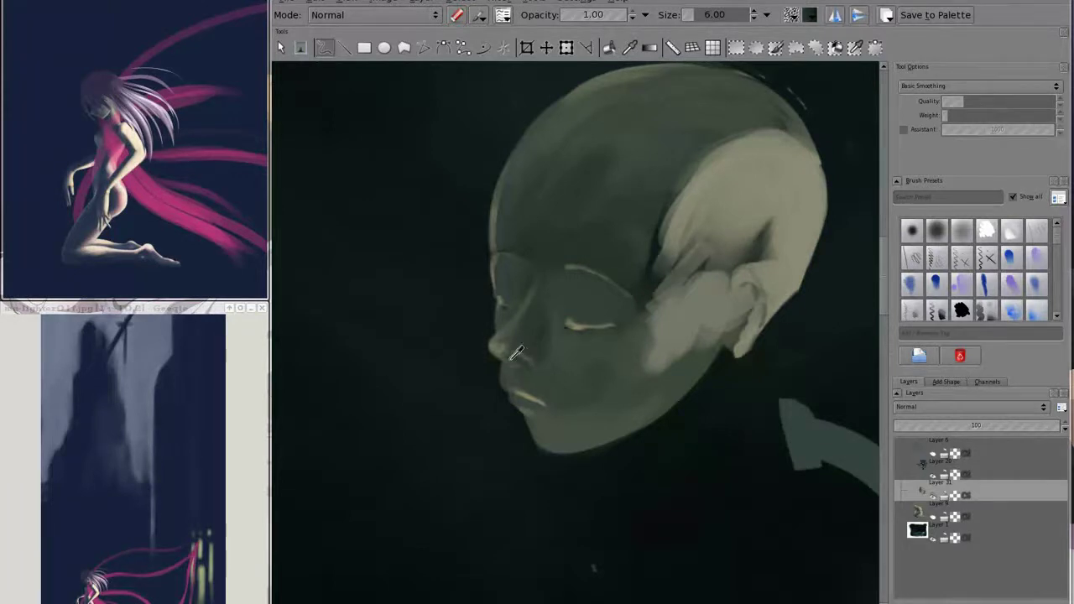
- Smooth the blotchy cheek into an even mid-tone with a larger brush
scroll(585, 384, "right", 2)
mouse_move(586, 382)
left_mouse_down()
mouse_move(571, 375)
mouse_move(601, 355)
mouse_move(675, 244)
mouse_move(587, 285)
mouse_move(588, 218)
mouse_move(509, 264)
left_mouse_up()
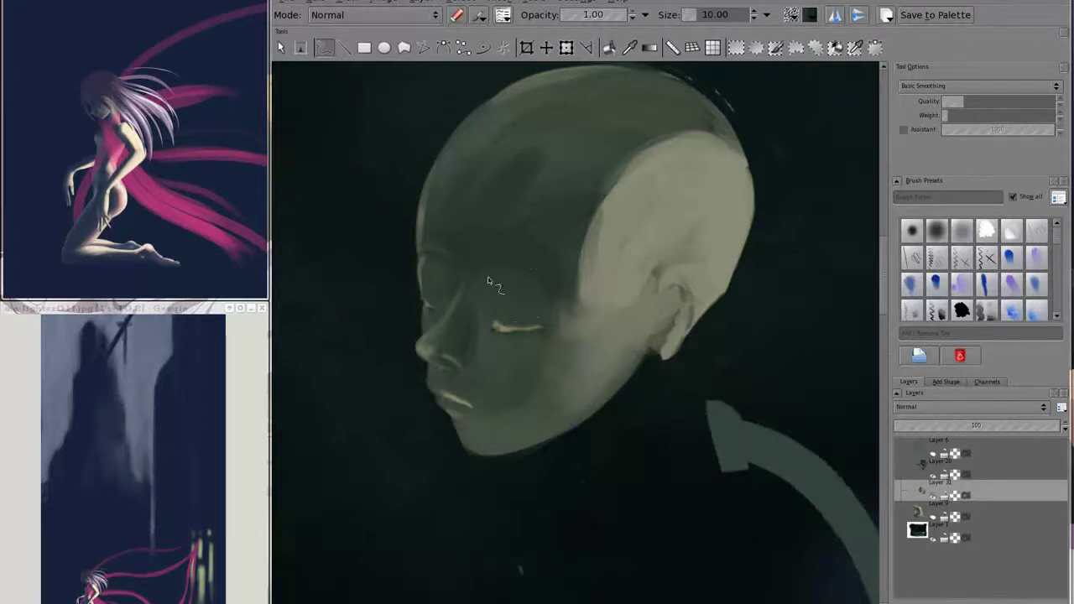
left_click_drag(512, 313, 519, 310)
left_click_drag(562, 360, 485, 342)
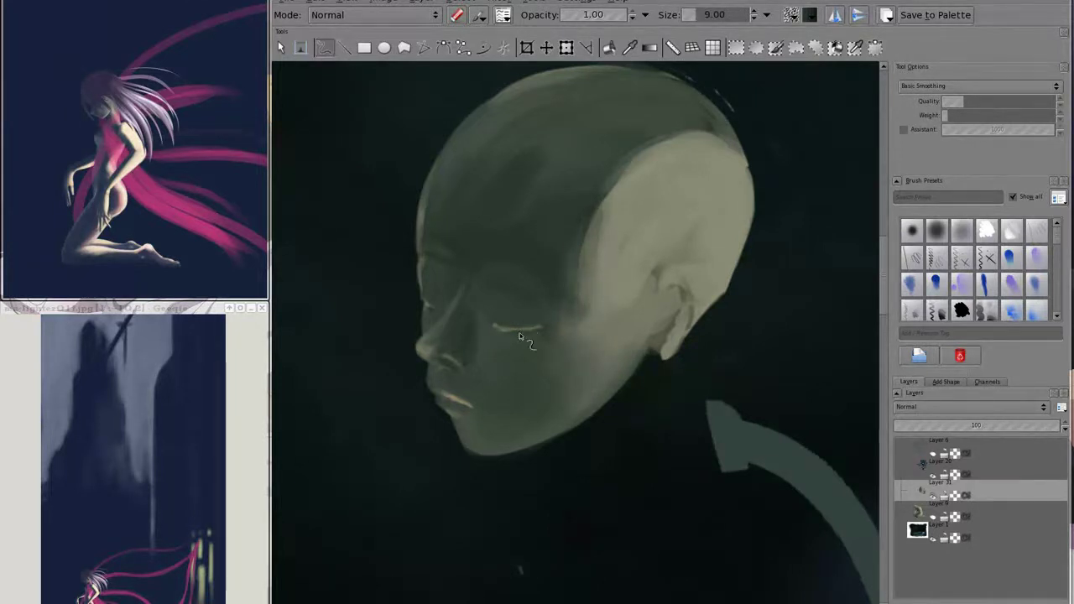
- Erase the ear bulge from the side of the head, then zoom out
key("e")
left_click_drag(654, 364, 711, 313)
scroll(711, 311, "down", 1)
scroll(671, 319, "down", 1)
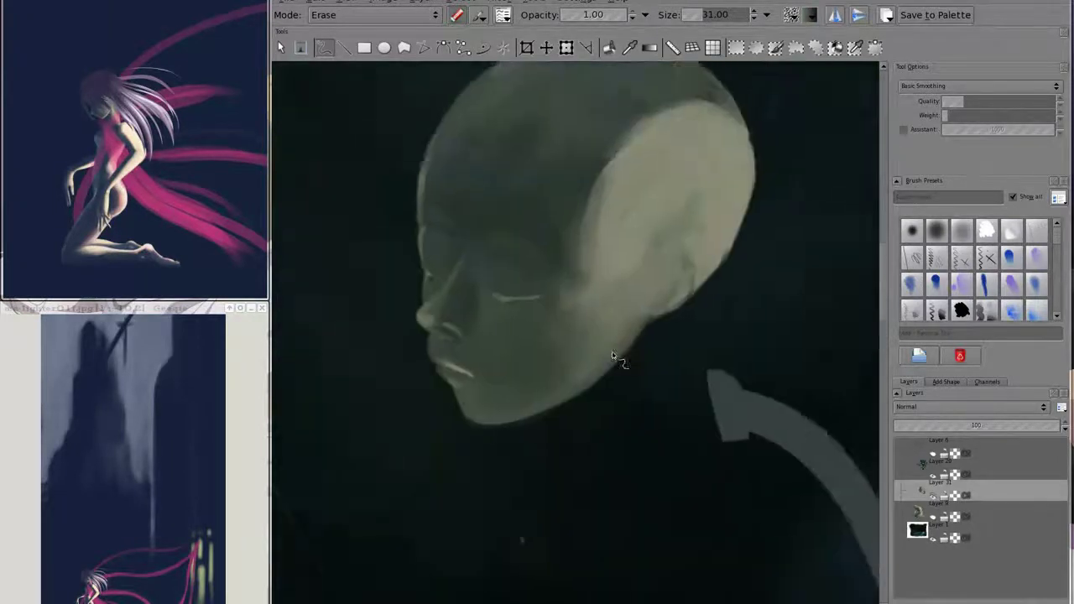
scroll(585, 286, "down", 1)
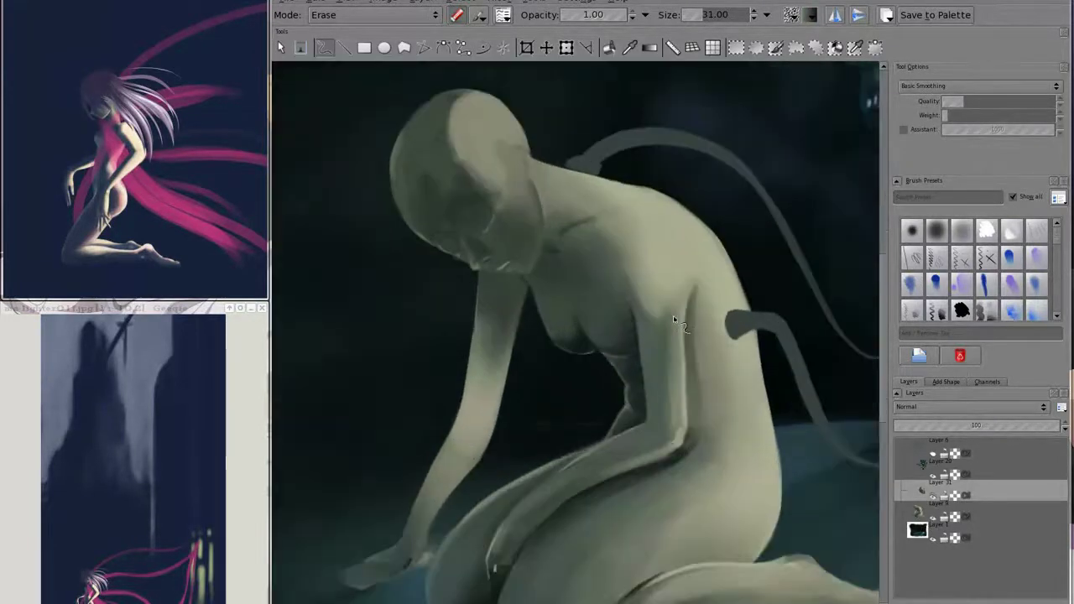
- Zoom in on the head and select the layer beneath
scroll(673, 320, "down", 1)
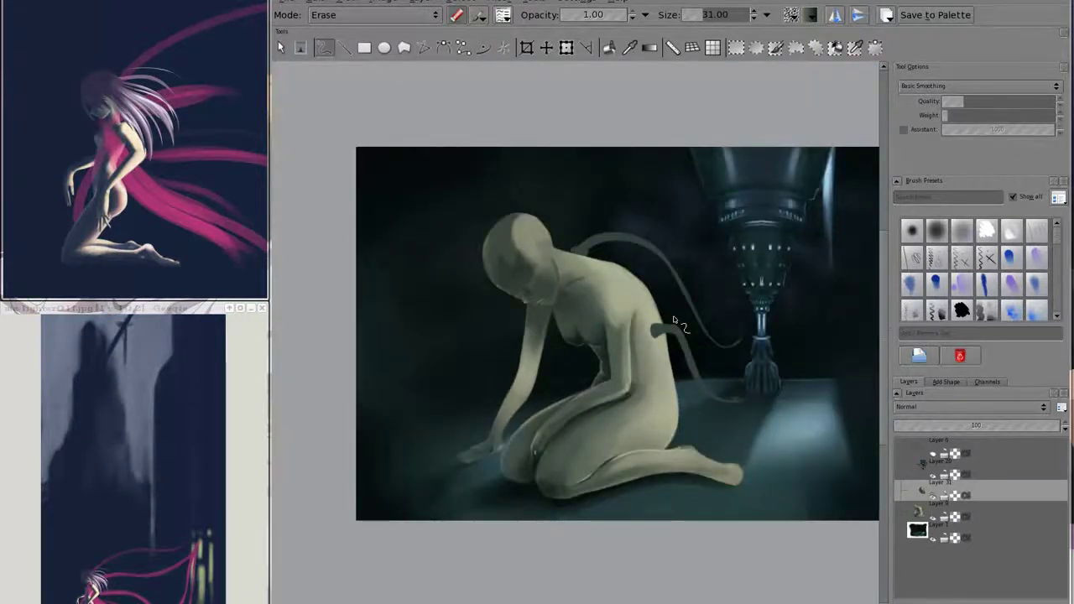
scroll(682, 450, "up", 1)
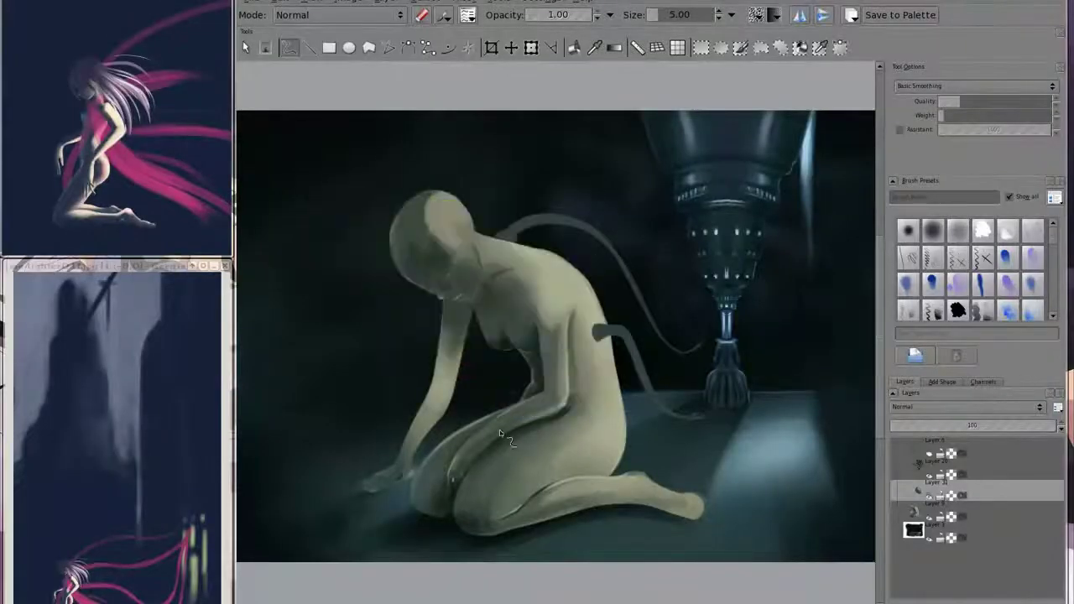
key("v")
left_click(499, 372)
scroll(513, 235, "up", 3)
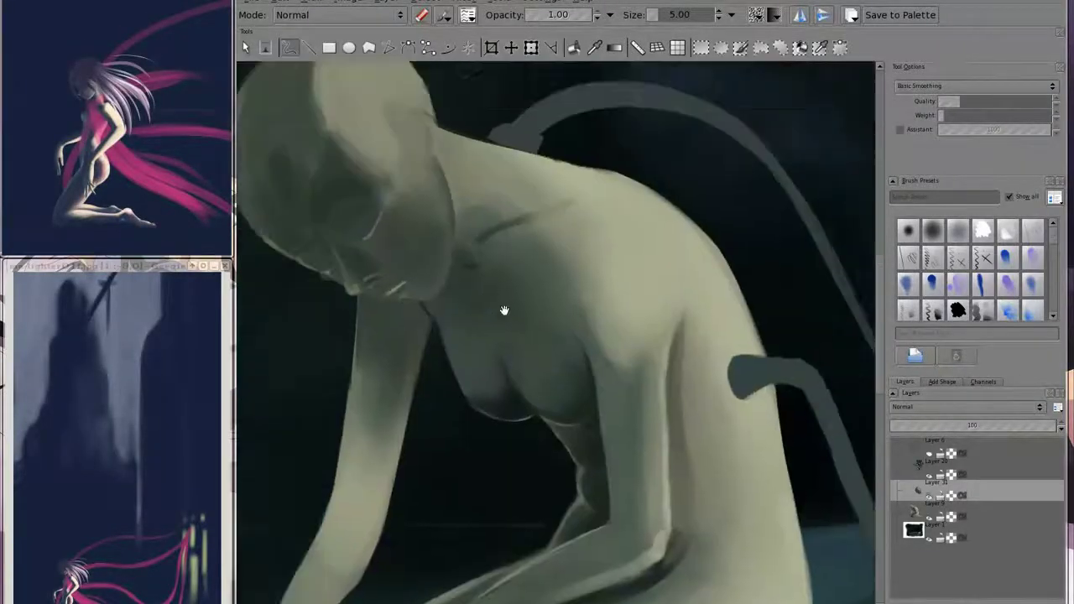
scroll(474, 325, "up", 1)
left_click(1007, 516)
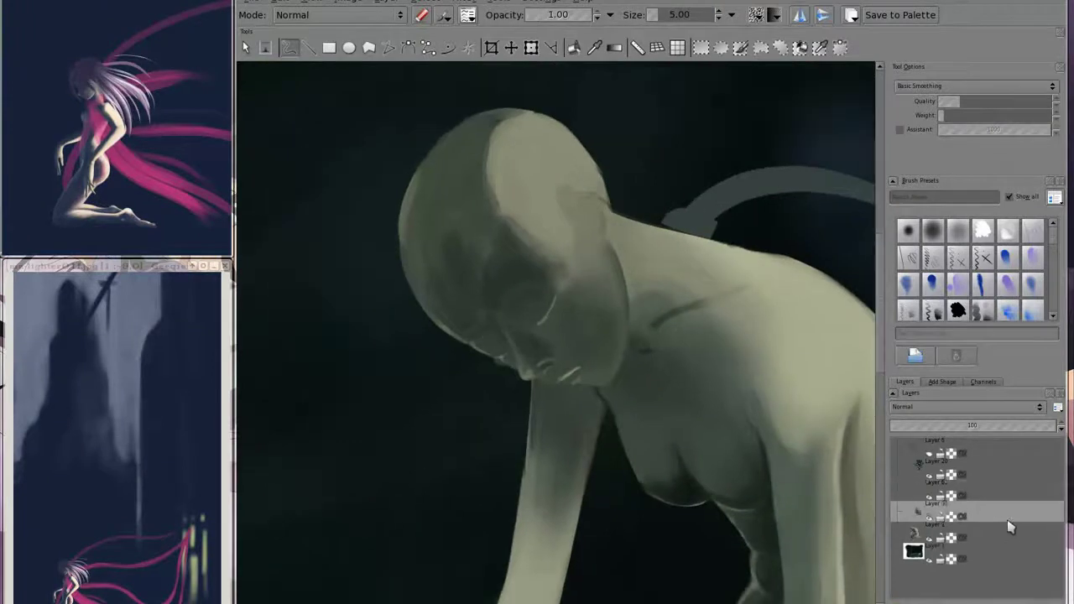
- Erase the faint dark outline along the skull top, then reselect the upper layer in paint mode
key("e")
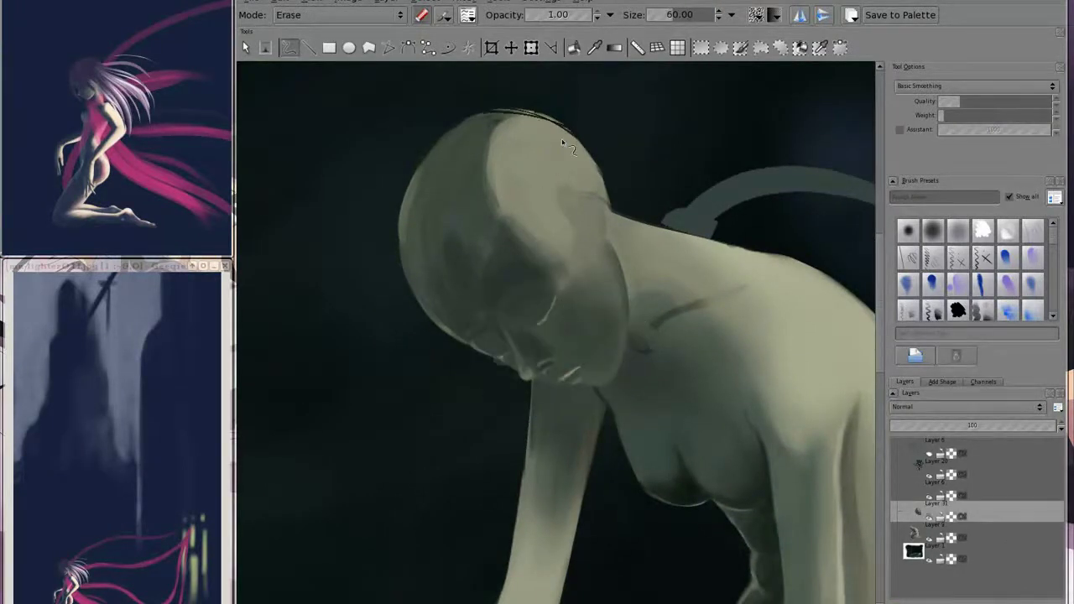
mouse_move(447, 161)
left_mouse_down()
mouse_move(546, 118)
mouse_move(536, 149)
left_mouse_up()
key("e")
key("e")
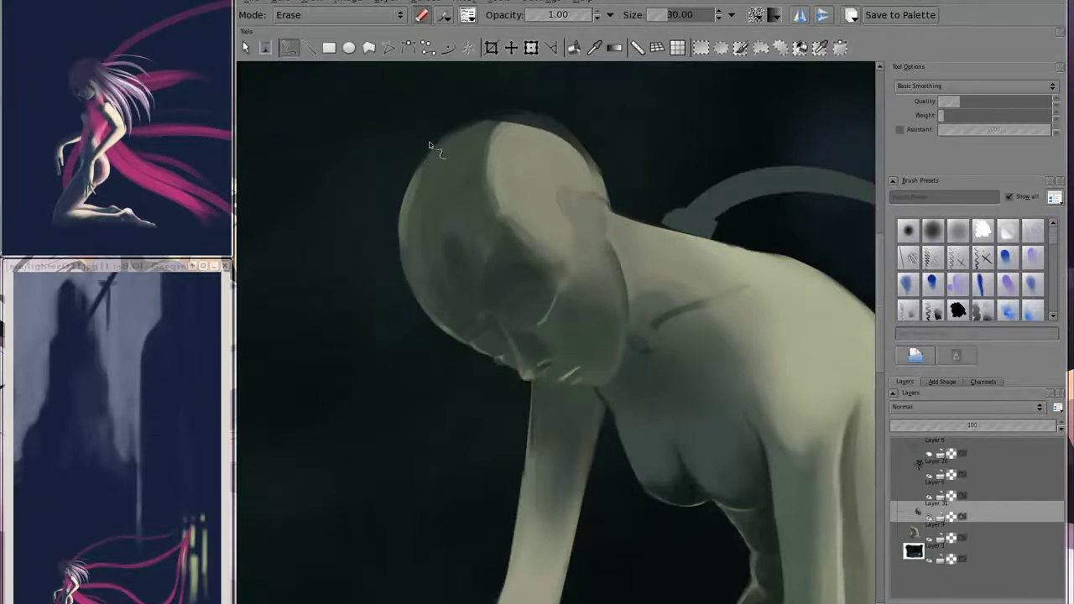
left_click_drag(429, 145, 606, 168)
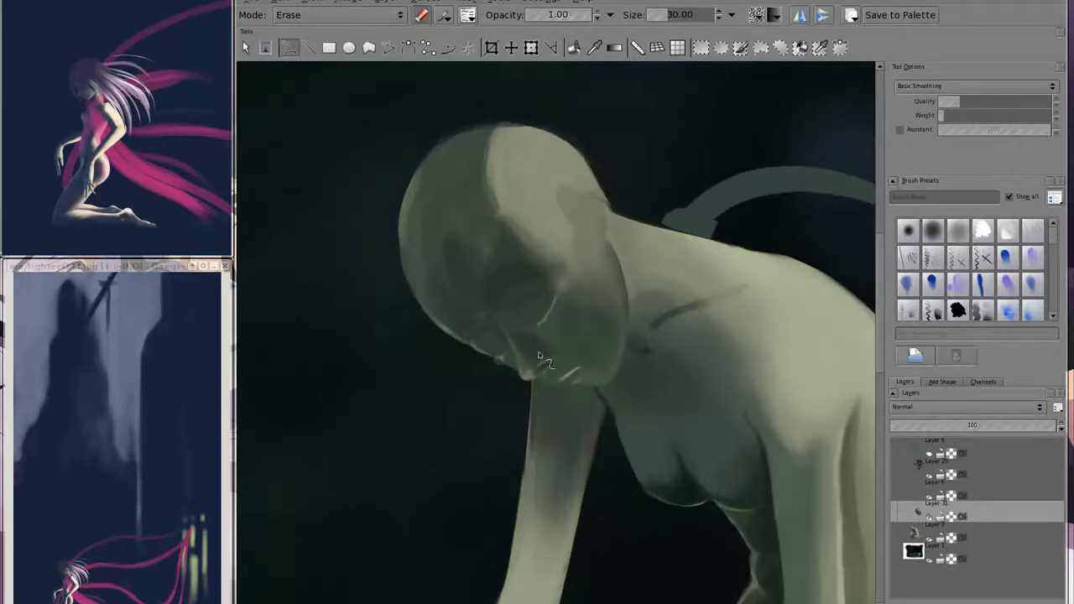
key("Page_Down")
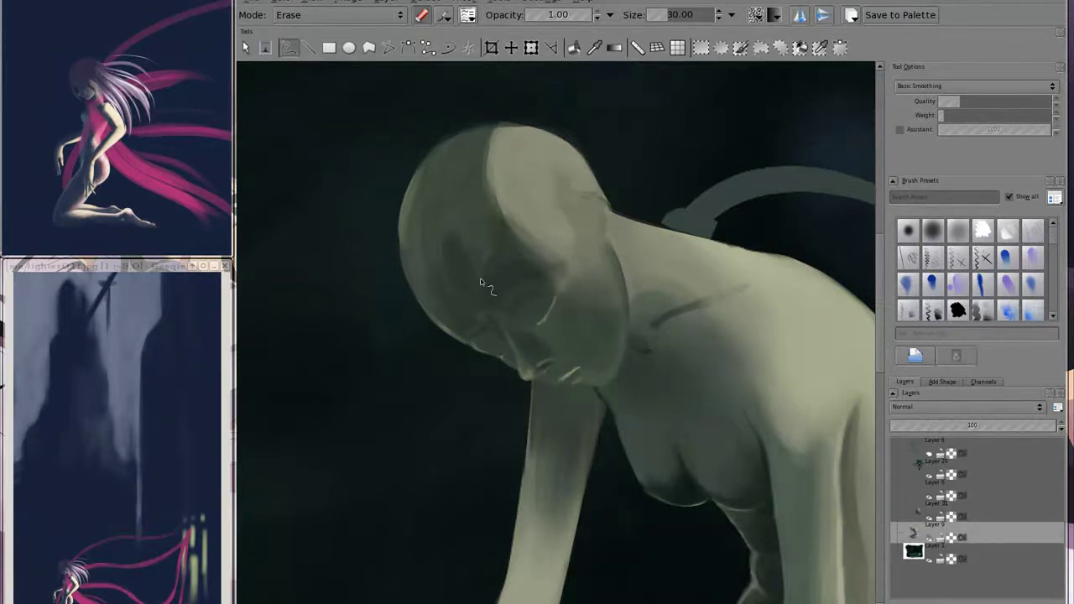
key("Page_Up")
key("Page_Up")
key("e")
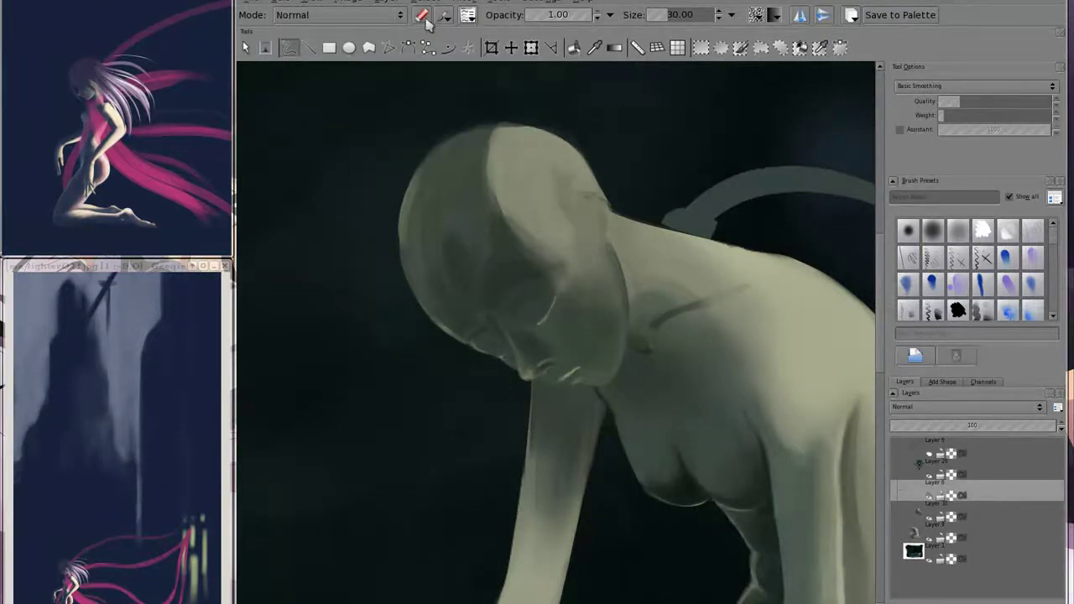
key("F5")
- Bend the brush's size pressure curve to rise steeply, testing strokes on the scratchpad
left_click_drag(948, 369, 996, 329)
left_click_drag(973, 252, 999, 394)
left_click(1049, 456)
left_click_drag(710, 287, 731, 319)
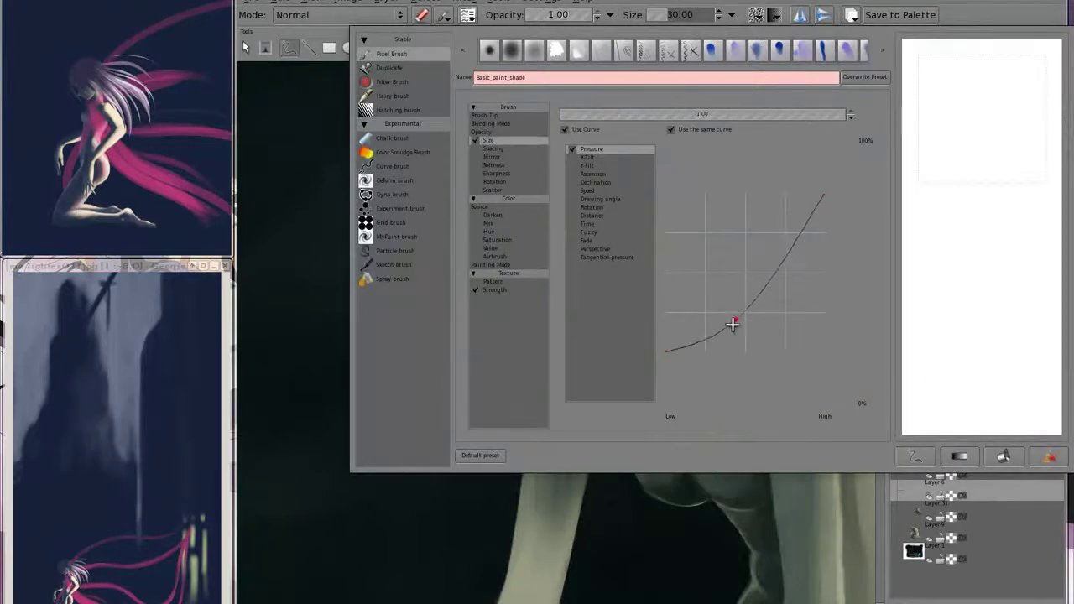
left_click_drag(957, 277, 977, 390)
left_click_drag(710, 333, 676, 308)
left_click_drag(687, 311, 709, 252)
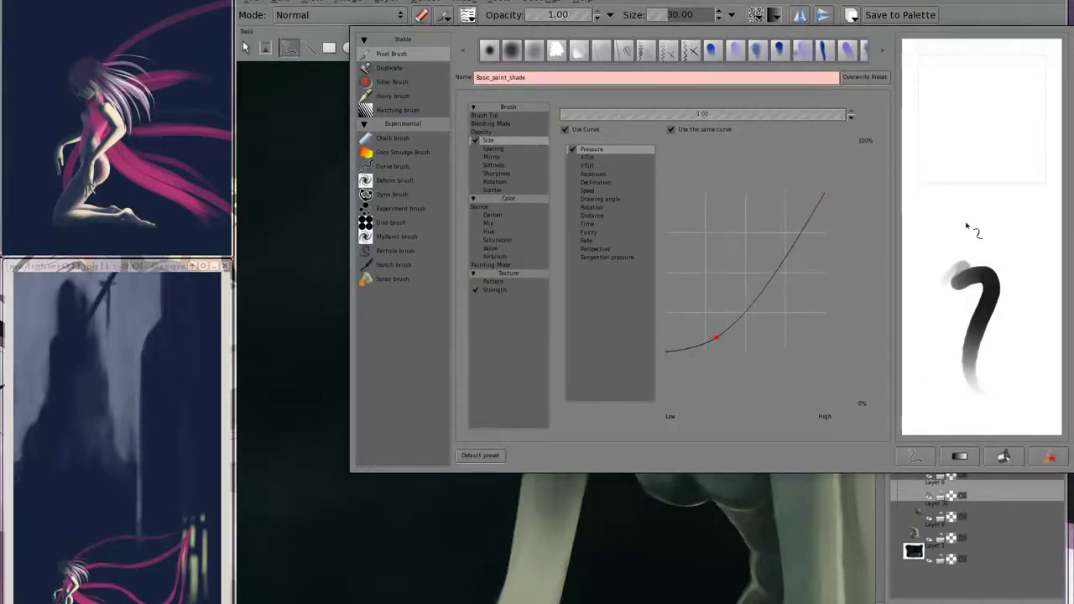
left_click_drag(973, 220, 1007, 319)
left_click_drag(998, 250, 1028, 369)
mouse_move(948, 210)
left_mouse_down()
mouse_move(960, 344)
mouse_move(939, 352)
left_mouse_up()
left_click(1048, 456)
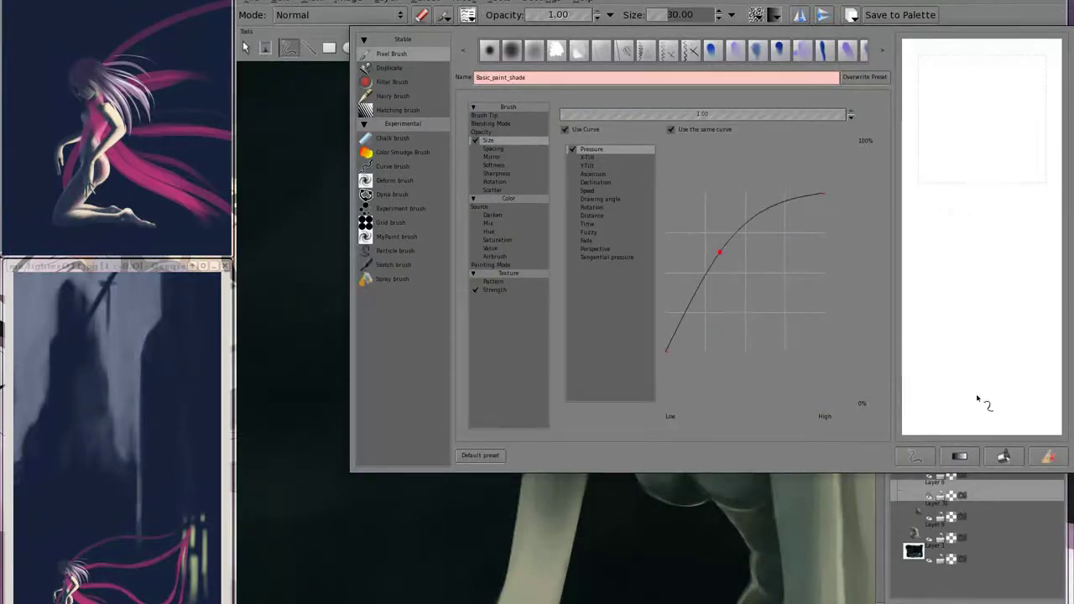
- Flatten the size curve to rise only under heavy pressure, test it, and close the editor
left_click_drag(973, 220, 959, 335)
left_click_drag(759, 197, 759, 351)
left_click(1049, 456)
left_click_drag(978, 248, 961, 340)
left_click(1051, 458)
mouse_move(720, 252)
left_mouse_down()
mouse_move(764, 285)
mouse_move(710, 316)
mouse_move(794, 311)
left_mouse_up()
mouse_move(967, 245)
left_mouse_down()
mouse_move(956, 335)
mouse_move(965, 349)
left_mouse_up()
left_click(1049, 456)
left_click_drag(978, 218, 956, 348)
left_click(1049, 457)
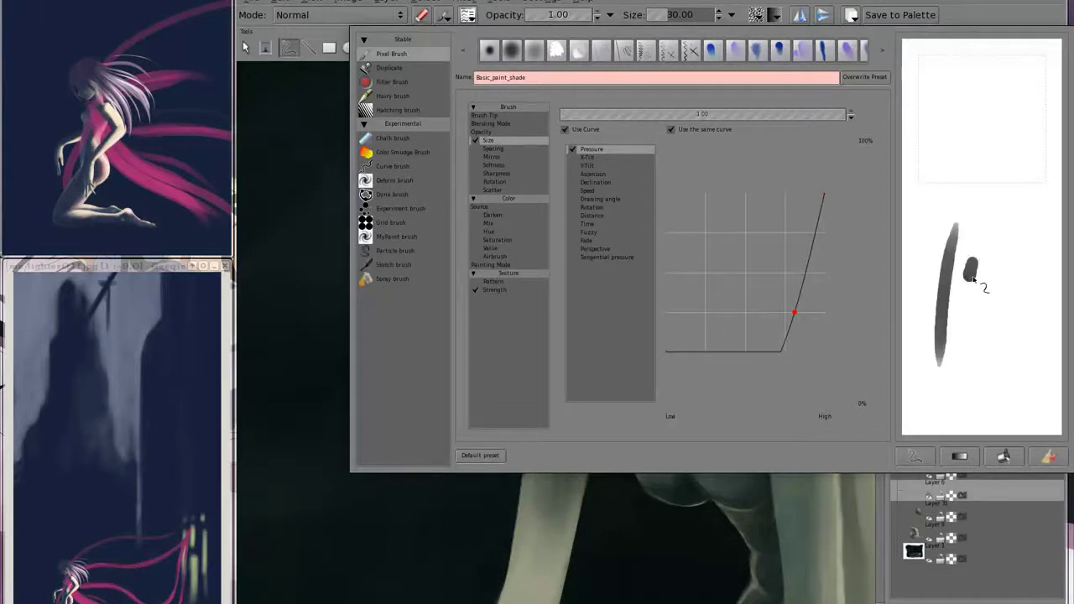
left_click_drag(794, 313, 779, 282)
left_click(1048, 456)
key("F5")
- Set the brush to size 80, pick a brighter pink, and lay pink over the head
left_click_drag(448, 372, 474, 405)
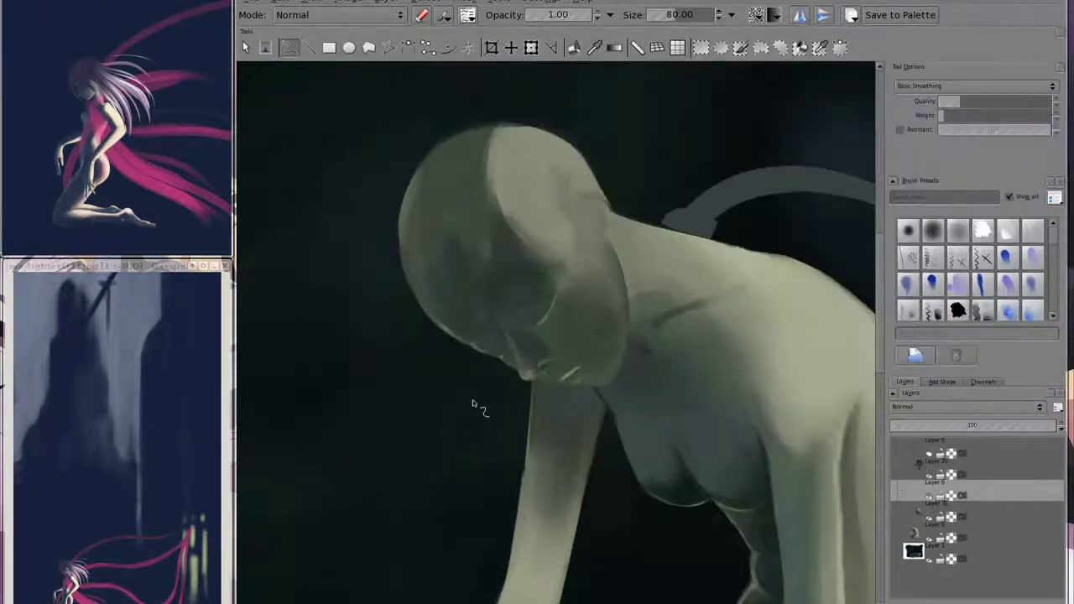
right_click(556, 336)
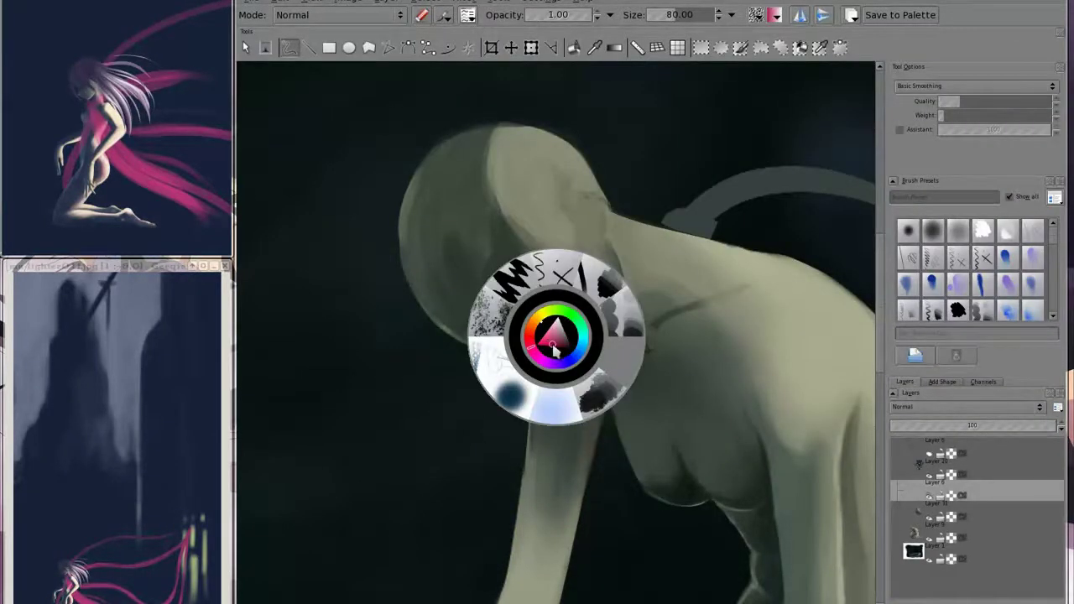
key("shift+i")
mouse_move(429, 258)
left_mouse_down()
mouse_move(475, 273)
mouse_move(465, 276)
mouse_move(480, 315)
left_mouse_up()
key("ctrl+z")
key("5")
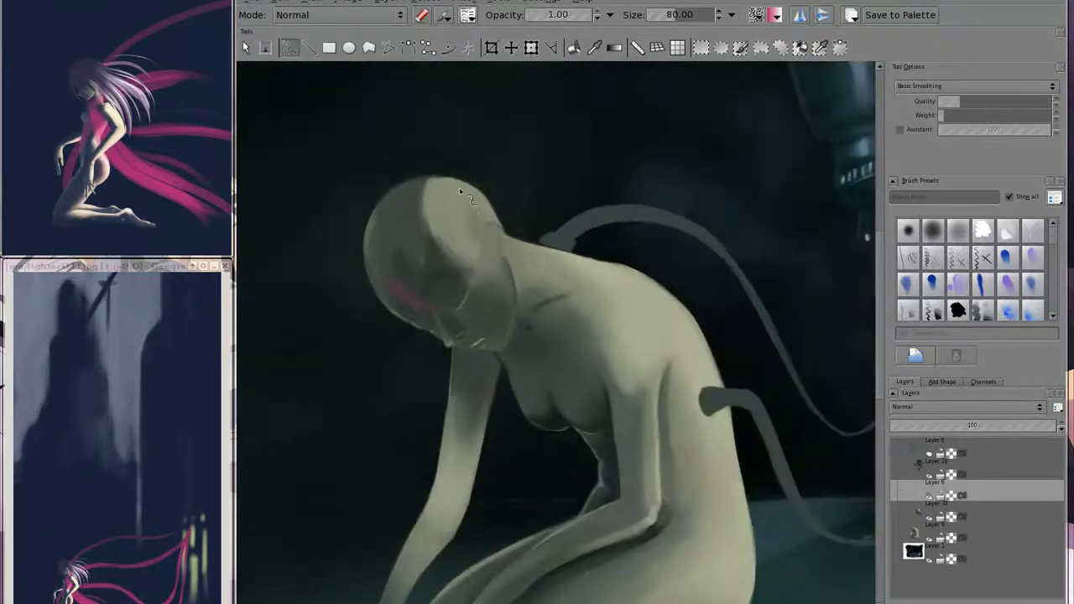
left_click_drag(496, 198, 465, 267)
left_click_drag(393, 274, 397, 300)
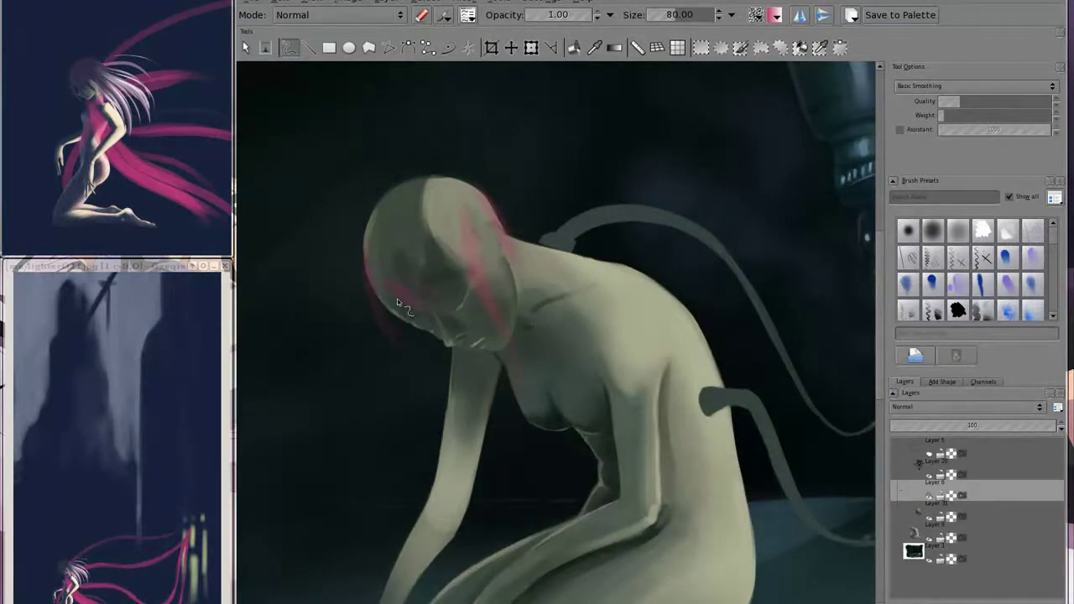
- On a new layer, paint pink hair over the skull with strands down both sides of the face
key("Insert")
mouse_move(411, 399)
left_mouse_down()
mouse_move(385, 308)
mouse_move(441, 448)
left_mouse_up()
key("Page_Up")
key("Page_Up")
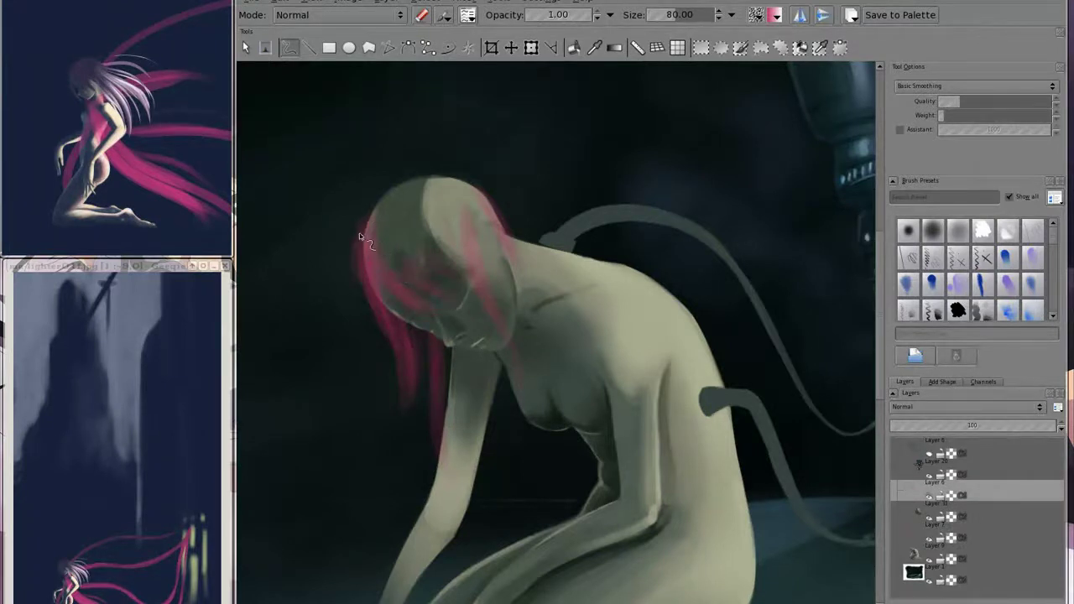
mouse_move(473, 227)
left_mouse_down()
mouse_move(522, 344)
mouse_move(516, 458)
left_mouse_up()
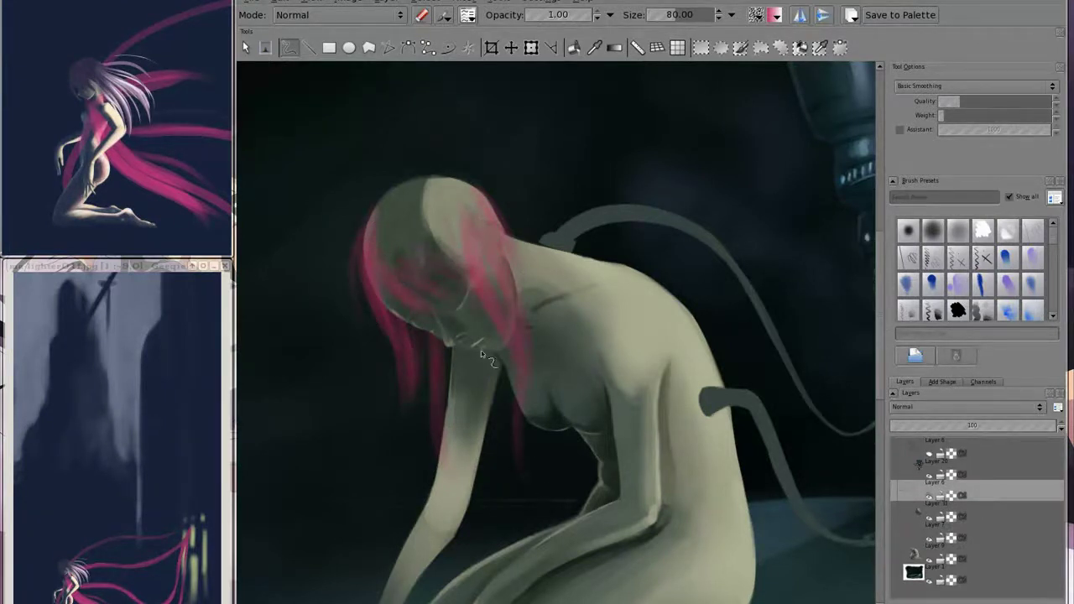
mouse_move(409, 242)
left_mouse_down()
mouse_move(445, 210)
mouse_move(411, 214)
mouse_move(470, 201)
mouse_move(462, 232)
left_mouse_up()
key("bracketleft")
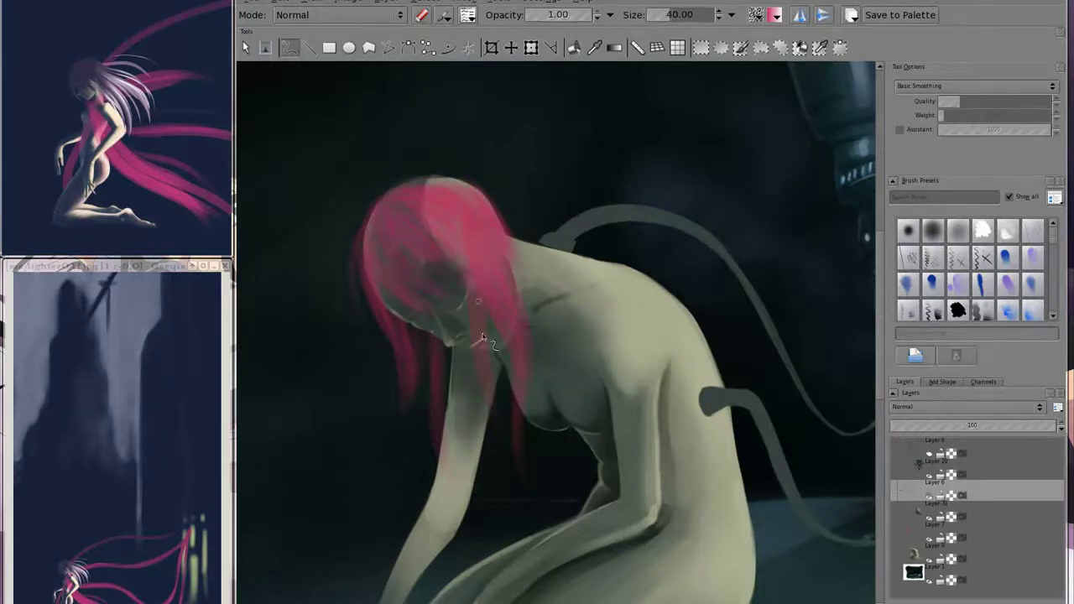
left_click_drag(379, 294, 404, 348)
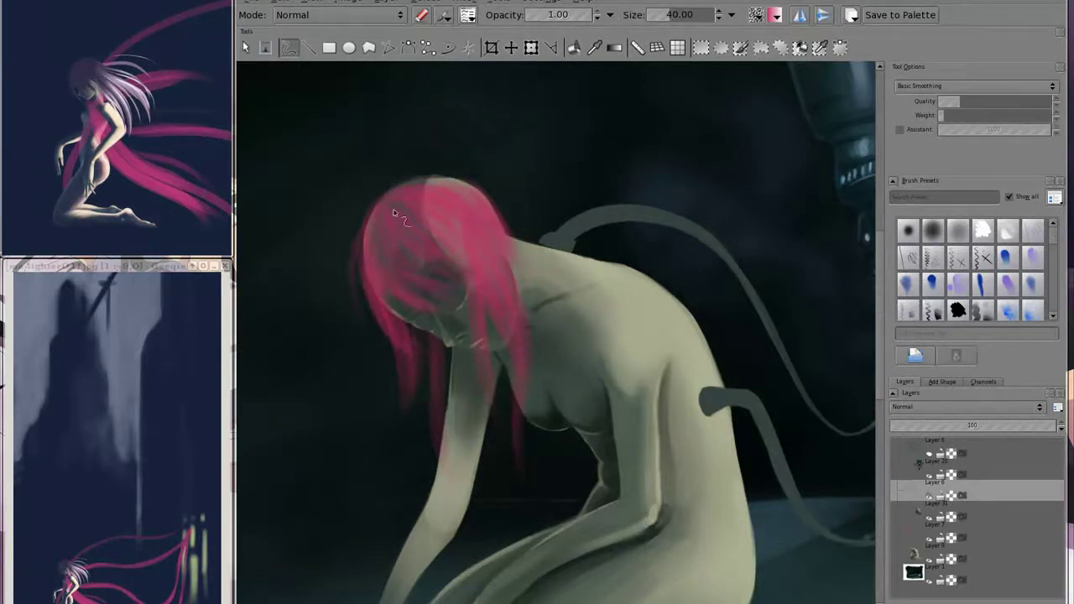
mouse_move(394, 212)
left_mouse_down()
mouse_move(516, 251)
mouse_move(541, 394)
left_mouse_up()
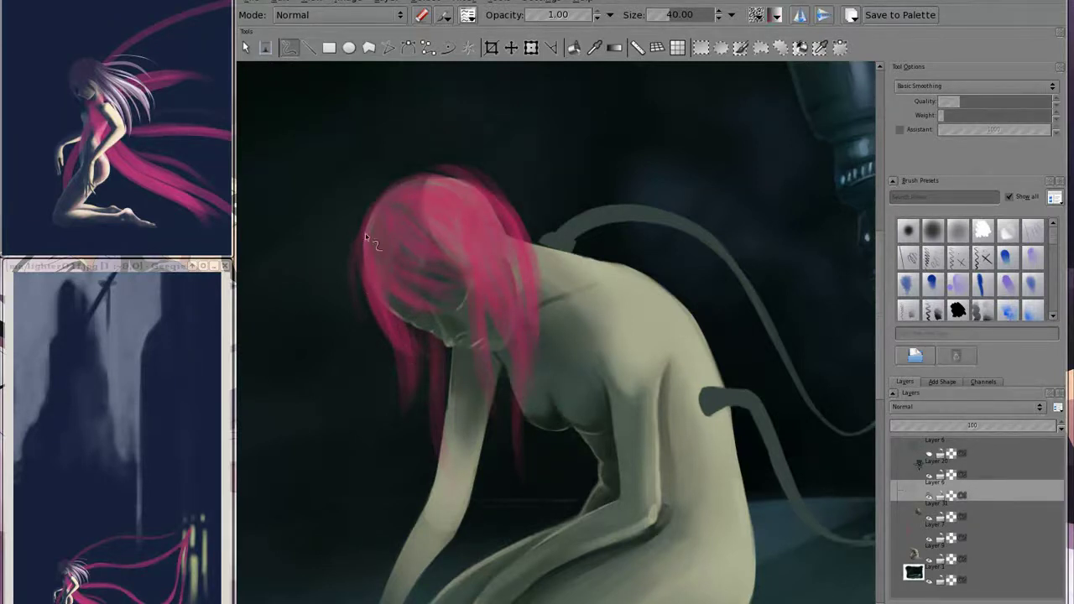
mouse_move(365, 235)
left_mouse_down()
mouse_move(372, 283)
mouse_move(381, 262)
left_mouse_up()
key("bracketright")
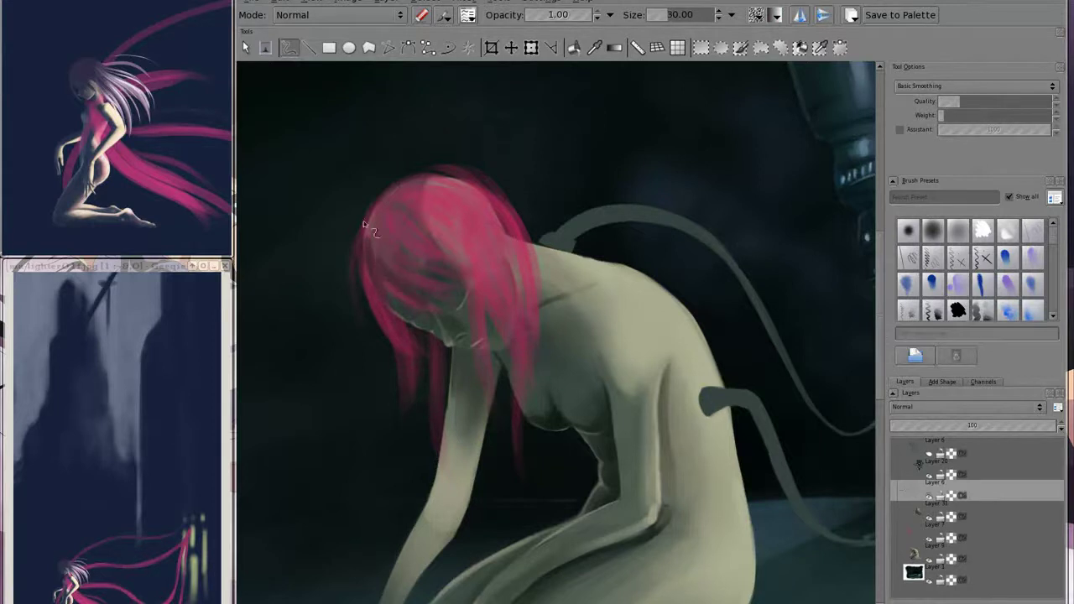
- Paint darker strands into the hair's right side and face shadow, shrinking the brush from 50 to 18
key("bracketright")
mouse_move(468, 231)
left_mouse_down()
mouse_move(494, 364)
mouse_move(480, 286)
mouse_move(520, 344)
left_mouse_up()
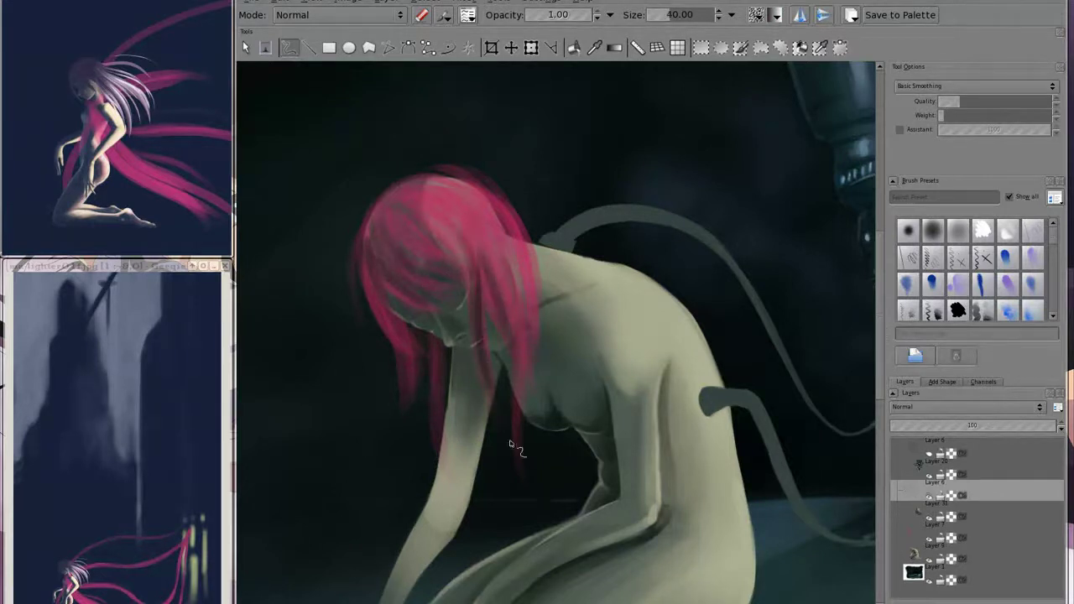
key("bracketleft")
key("bracketleft")
left_click_drag(508, 230, 483, 311)
left_click_drag(443, 220, 478, 298)
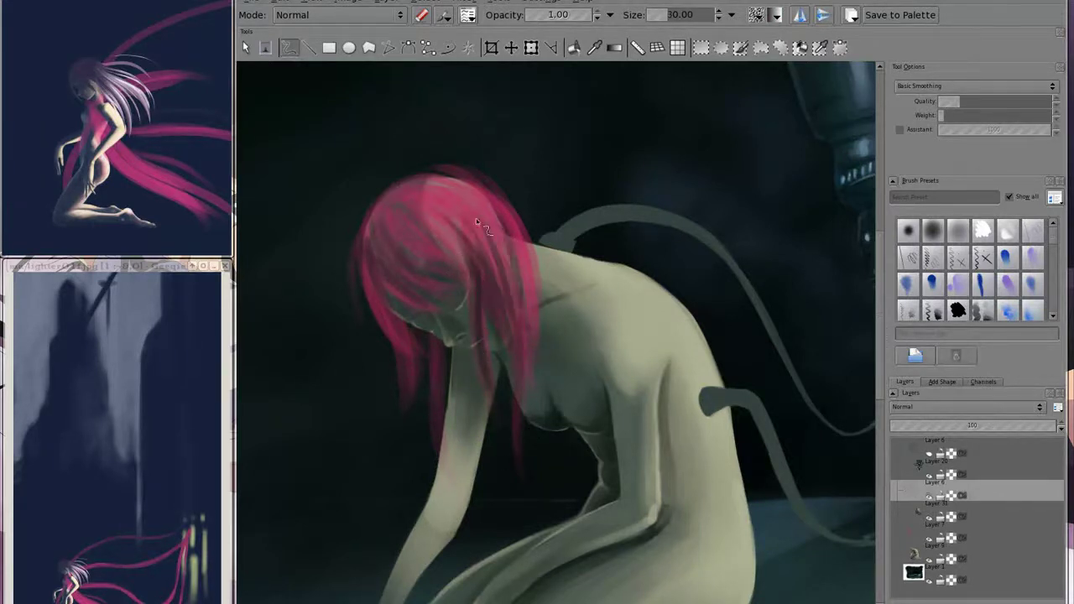
left_click_drag(510, 226, 500, 348)
key("bracketleft")
key("bracketleft")
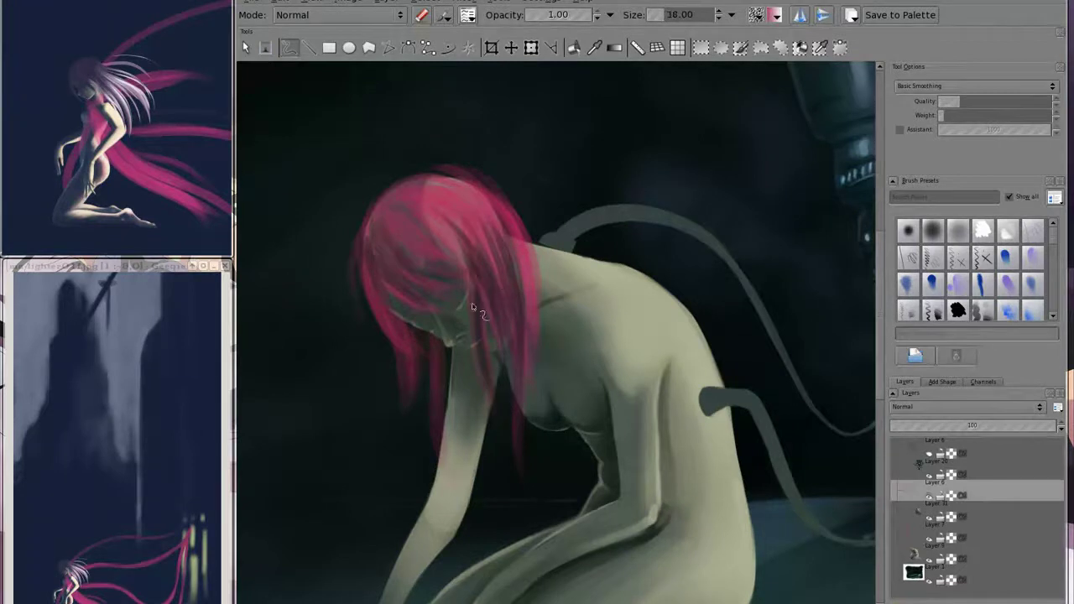
left_click_drag(469, 189, 505, 289)
left_click_drag(486, 210, 448, 265)
mouse_move(378, 267)
left_mouse_down()
mouse_move(415, 304)
mouse_move(434, 284)
left_mouse_up()
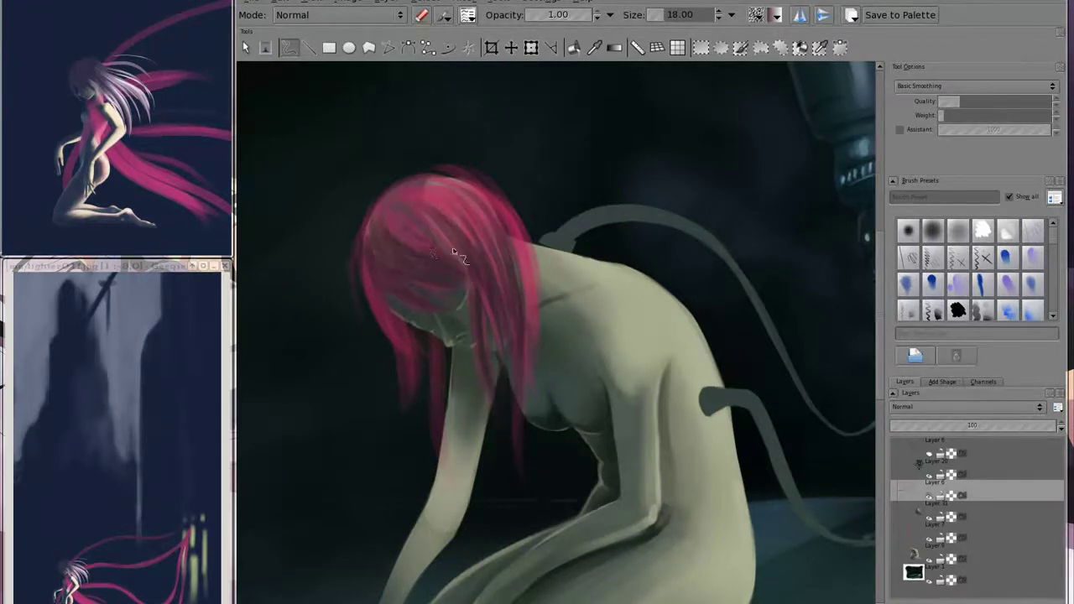
left_click_drag(415, 216, 463, 270)
mouse_move(369, 276)
left_mouse_down()
mouse_move(435, 327)
mouse_move(377, 247)
mouse_move(369, 301)
left_mouse_up()
- Paint more dark strands over the face and hair with a slightly smaller brush
key("shift+i")
key("shift+i")
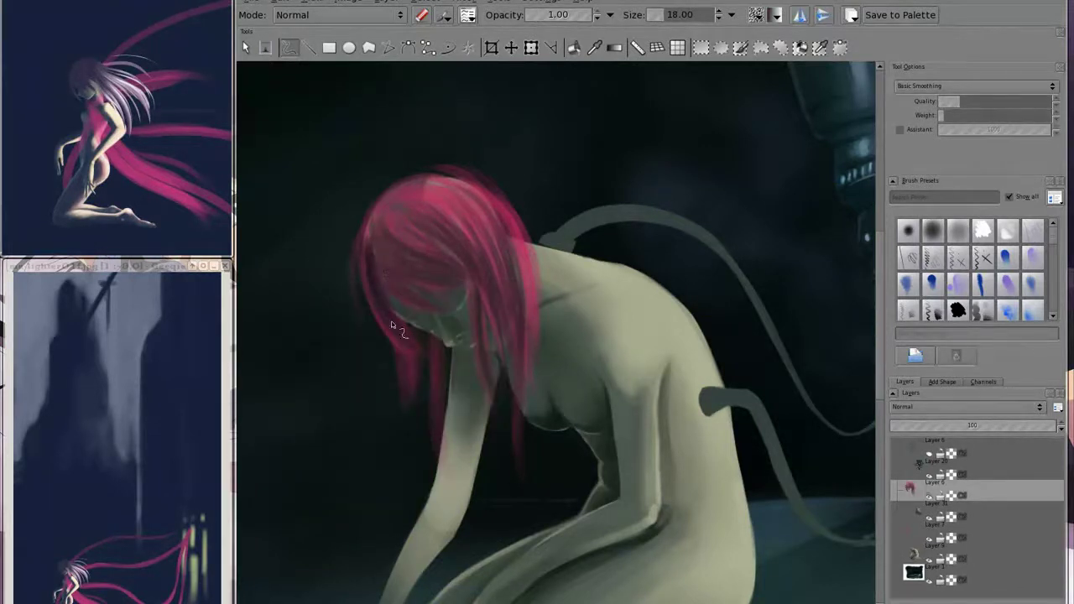
left_click_drag(407, 267, 463, 288)
mouse_move(413, 240)
left_mouse_down()
mouse_move(453, 265)
mouse_move(500, 352)
left_mouse_up()
left_click_drag(514, 239, 528, 346)
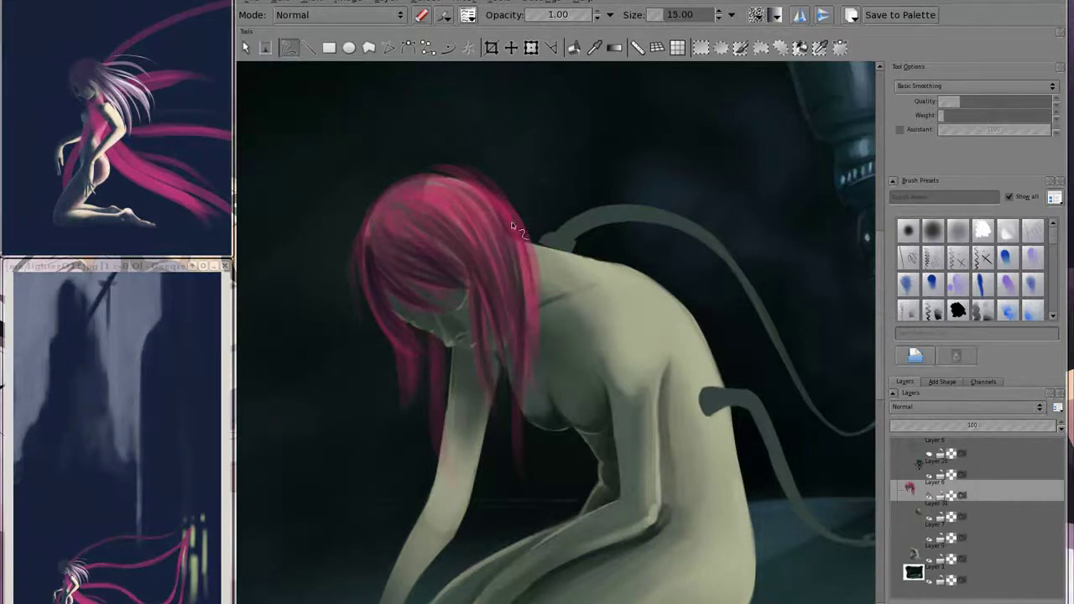
key("bracketleft")
key("bracketleft")
key("bracketleft")
left_click(731, 16)
left_click(705, 84)
key("bracketleft")
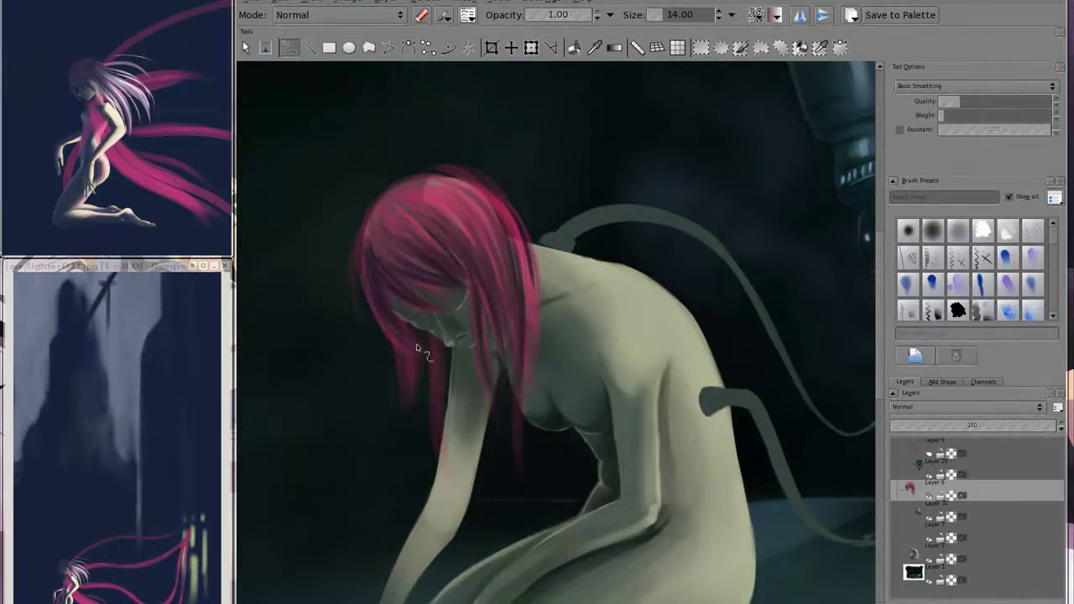
key("bracketright")
- Add a lighter pink highlight on the crown and thin brighter strands along the hair's right edge
left_click_drag(429, 186, 376, 243)
key("bracketleft")
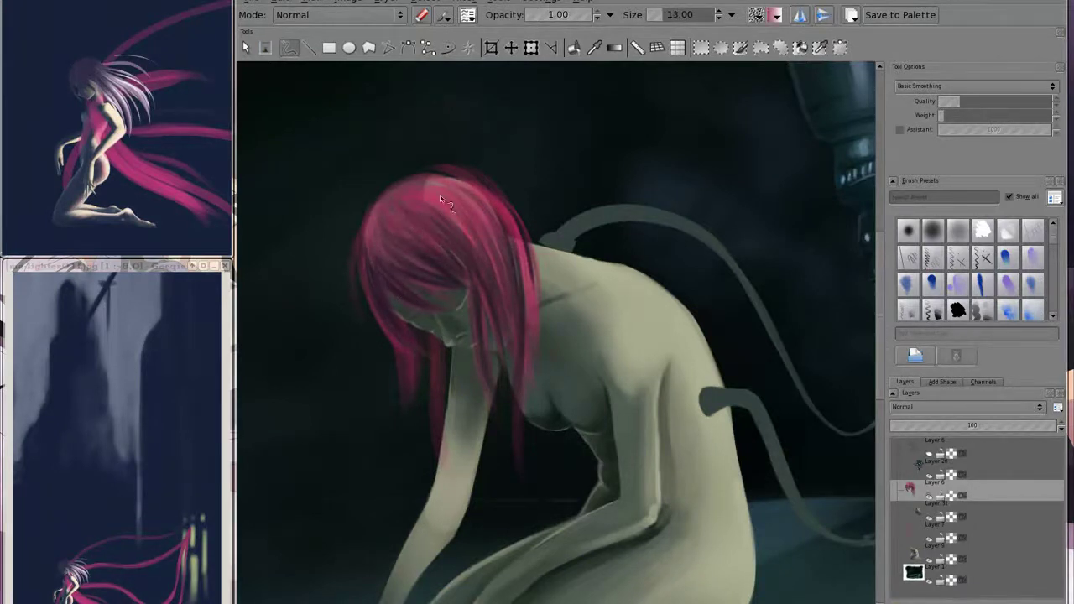
key("shift+i")
left_click(518, 295)
key("bracketleft")
key("bracketleft")
key("bracketleft")
key("shift+i")
left_click(446, 204)
key("bracketleft")
key("bracketleft")
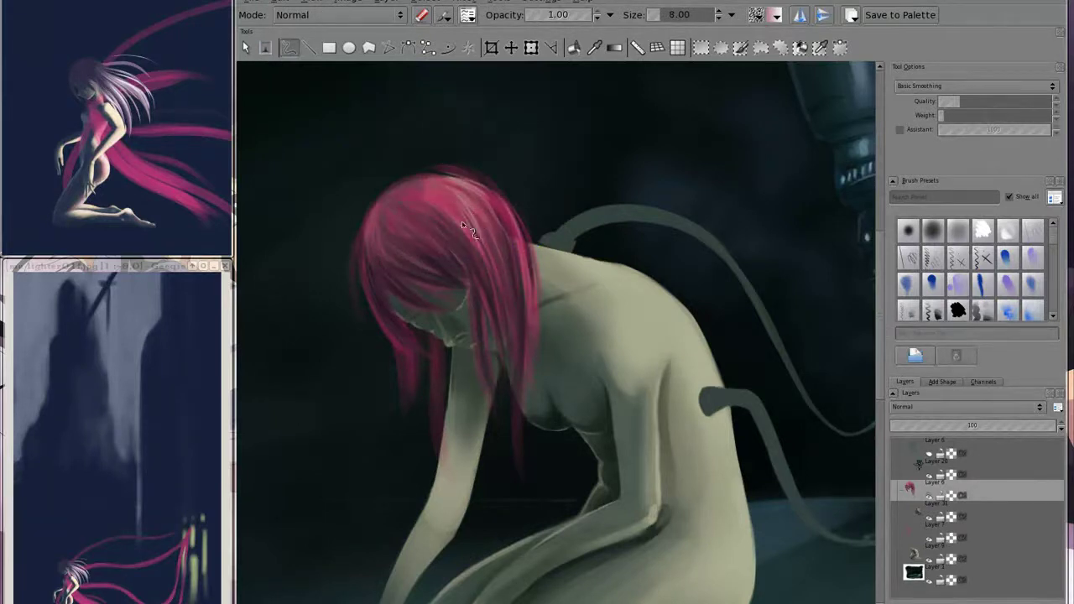
left_click_drag(525, 394, 530, 304)
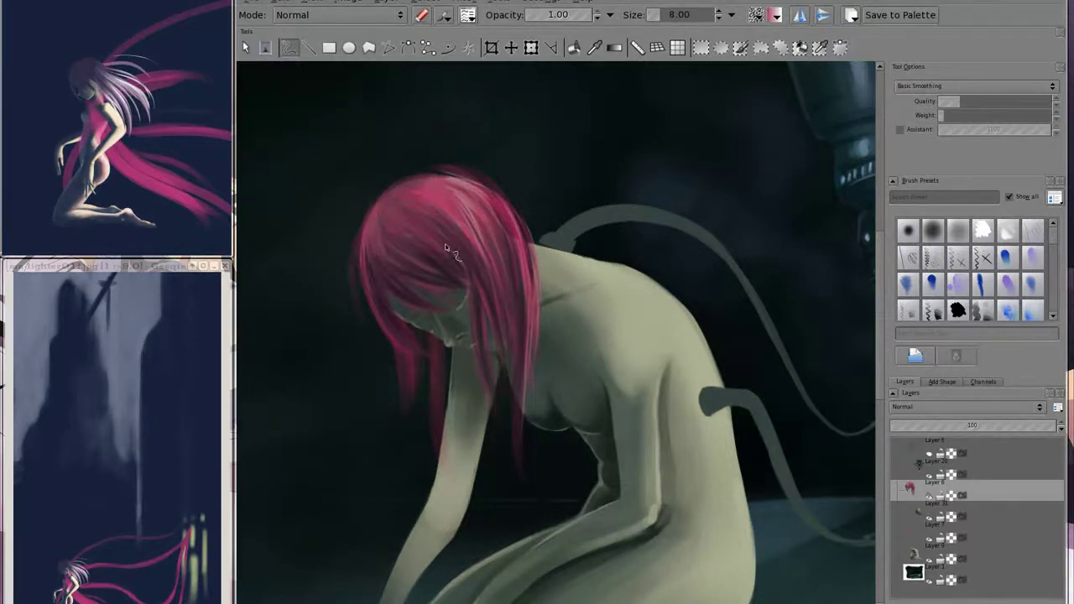
left_click_drag(524, 296, 522, 436)
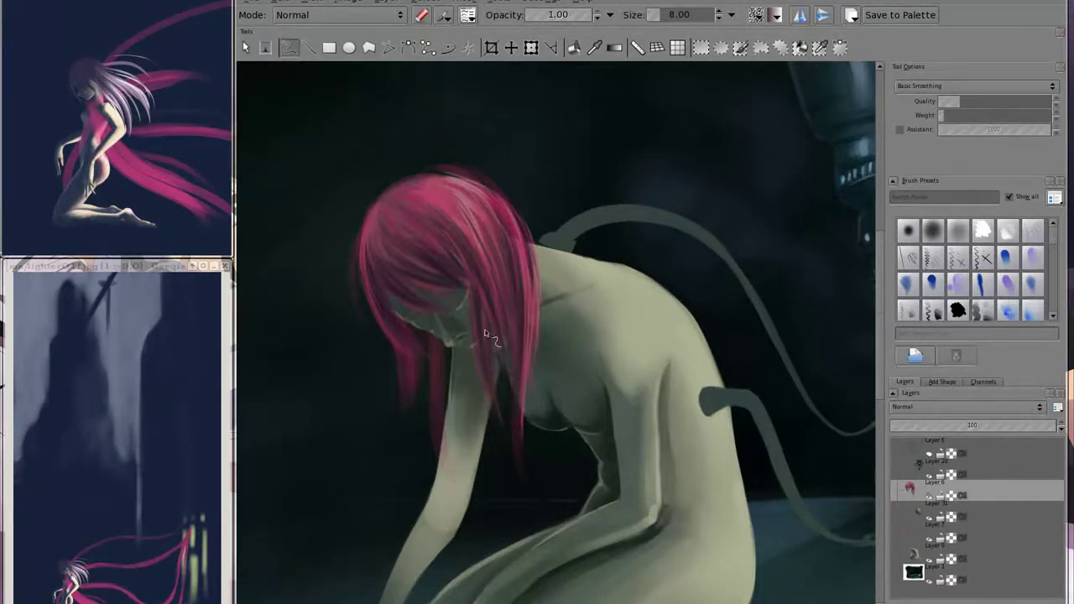
- Add and undo an empty layer, then move to Layer 7 and adjust the brush size
key("bracketright")
key("Insert")
key("e")
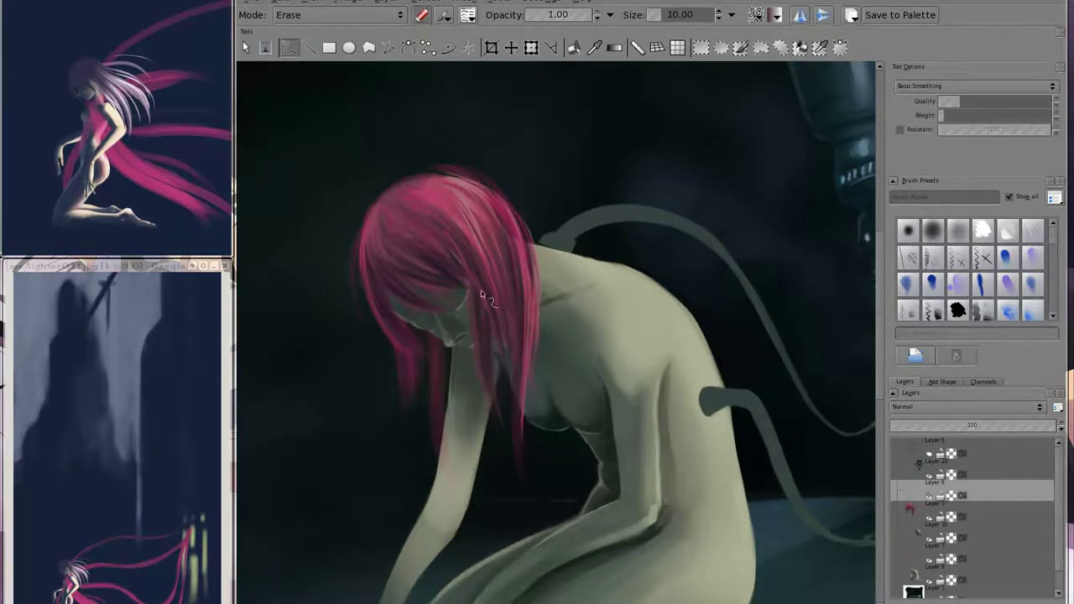
key("ctrl+z")
key("e")
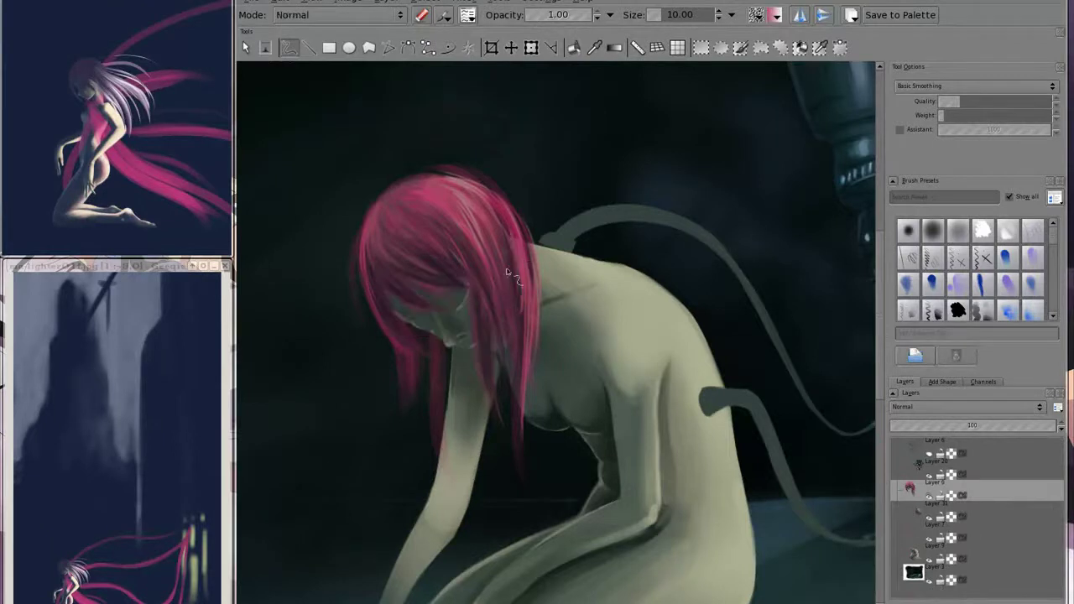
key("bracketright")
key("Page_Down")
key("Page_Down")
key("bracketright")
key("bracketright")
key("bracketright")
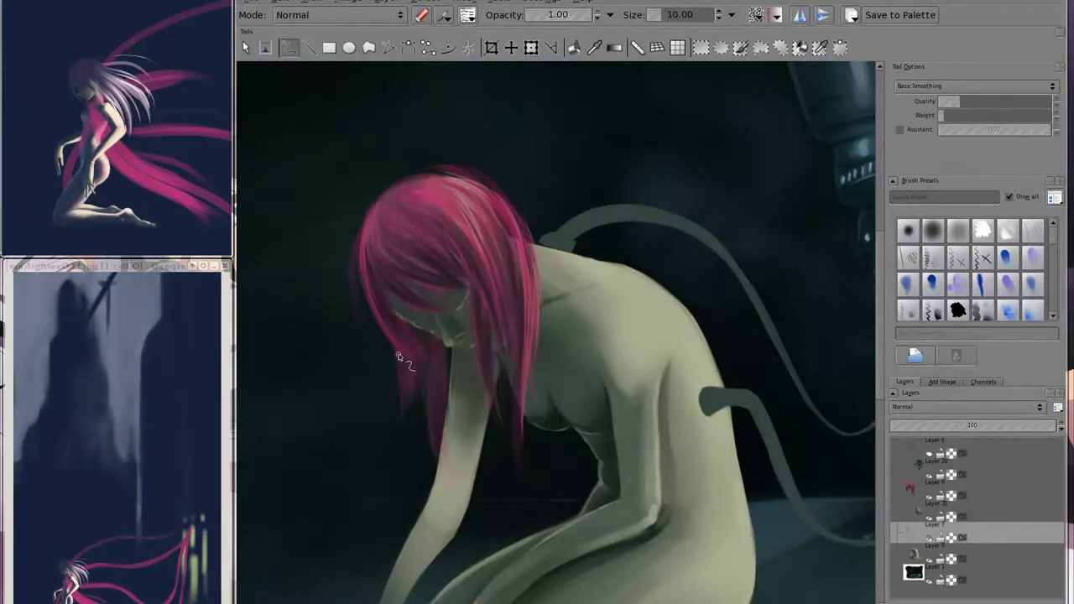
key("bracketleft")
key("bracketleft")
key("bracketleft")
key("bracketleft")
key("bracketright")
key("bracketright")
key("bracketright")
key("bracketright")
key("bracketleft")
key("bracketleft")
key("bracketleft")
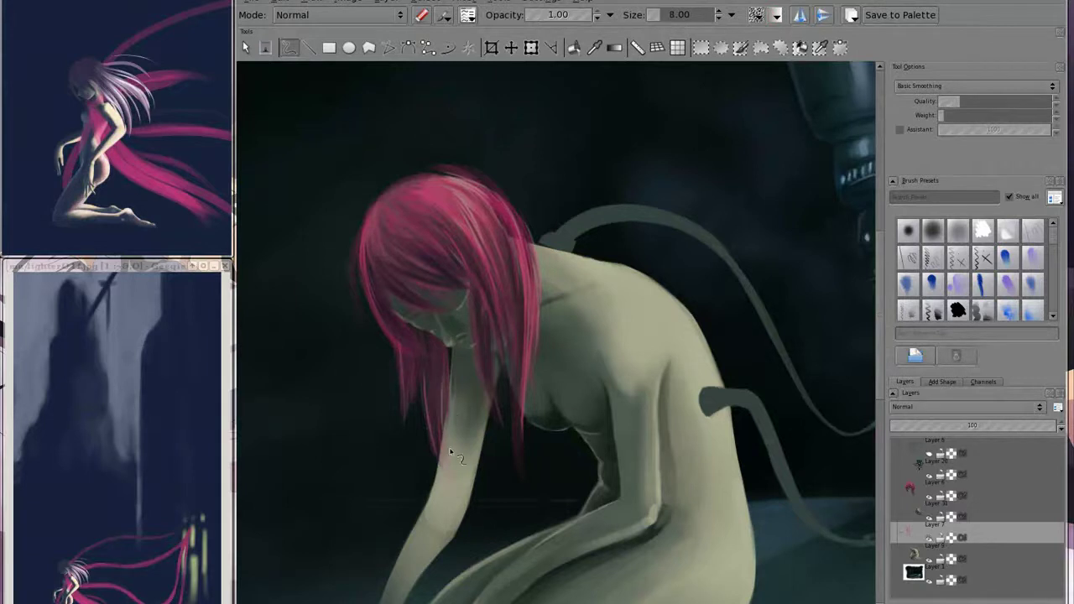
key("bracketleft")
key("bracketleft")
key("bracketleft")
- On Layer 6, extend the right hair strand toward the chest in a slightly different pink
key("shift+i")
key("shift+i")
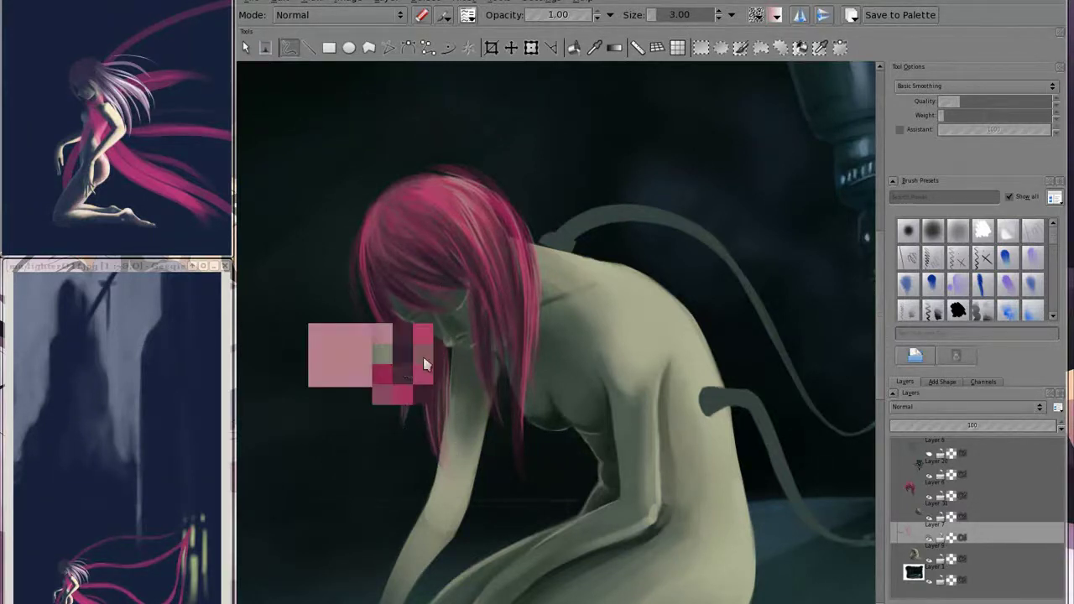
left_click(436, 391)
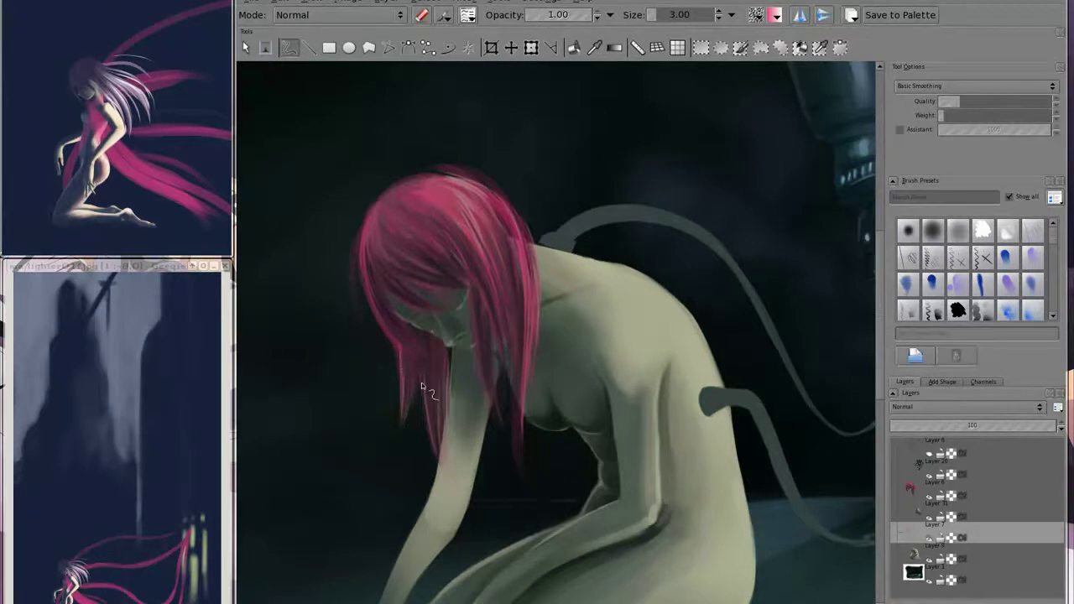
key("bracketright")
left_click(985, 496)
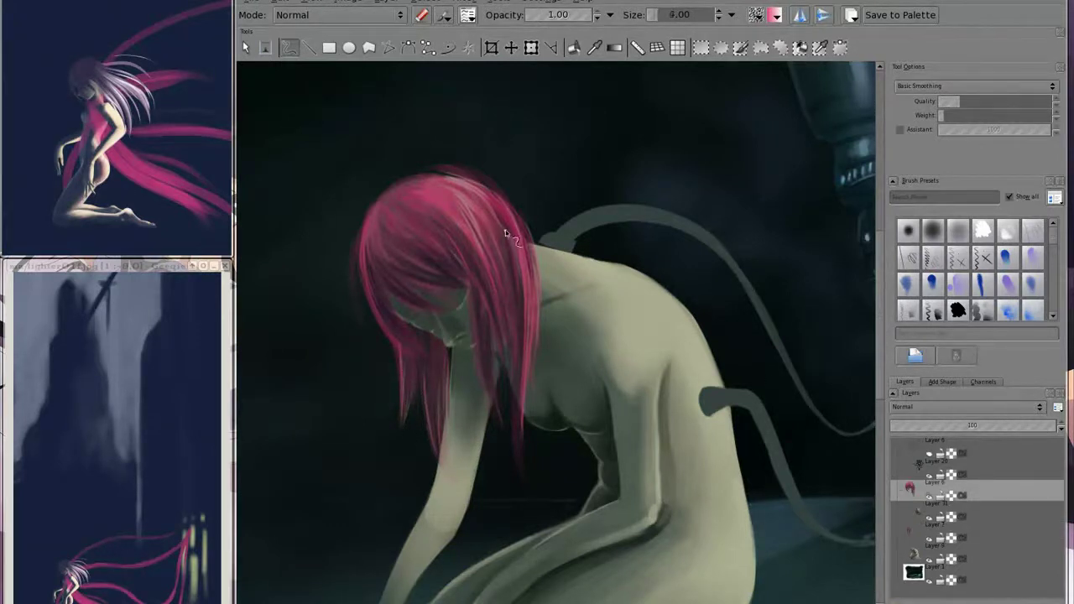
key("bracketright")
key("bracketright")
key("bracketright")
key("bracketright")
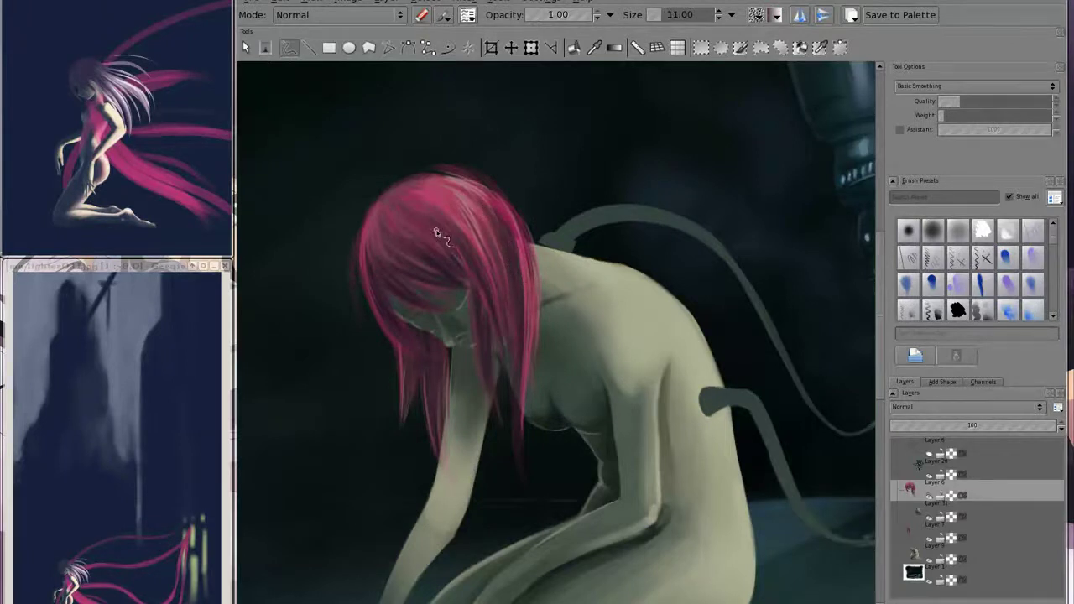
left_click_drag(535, 289, 520, 453)
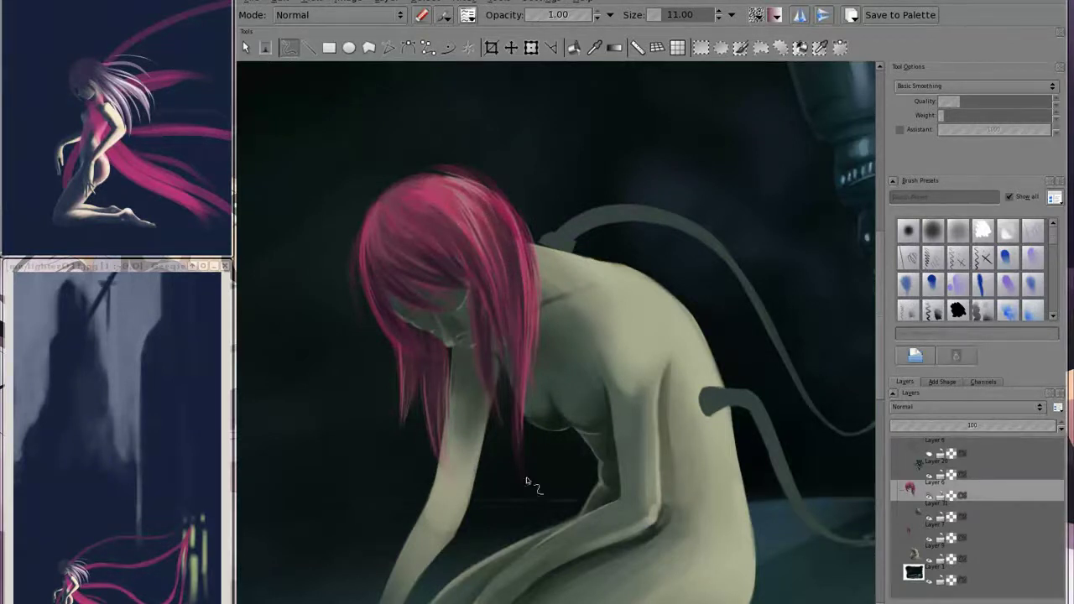
left_click_drag(520, 383, 516, 459)
left_click_drag(494, 304, 495, 359)
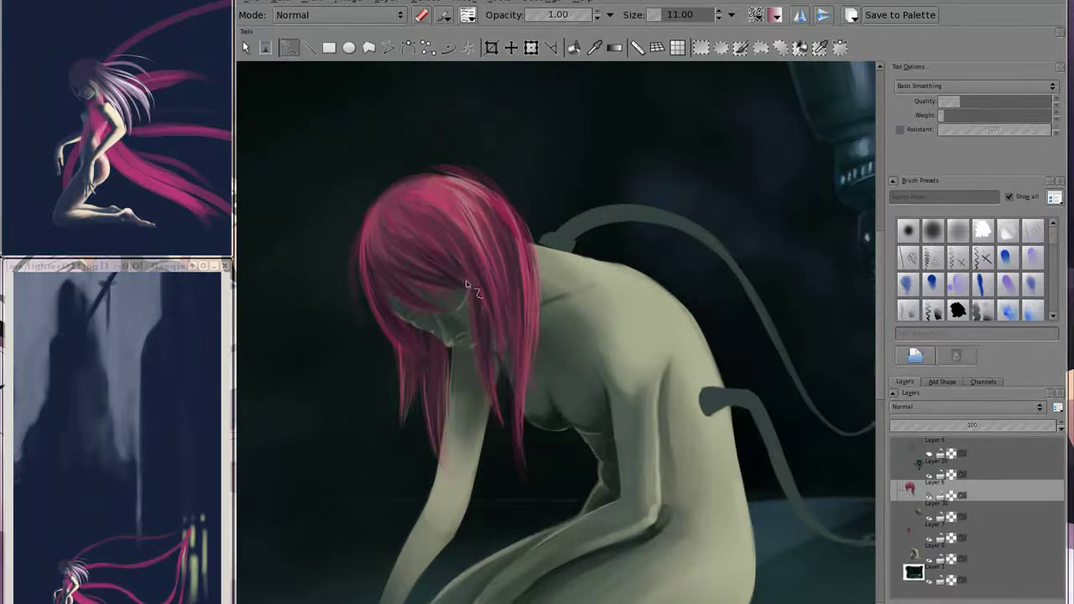
mouse_move(445, 179)
left_mouse_down()
mouse_move(469, 185)
mouse_move(495, 243)
mouse_move(520, 251)
left_mouse_up()
- On a new layer, paint thin light and pink strands along the hair's right edge and top
key("bracketleft")
key("bracketleft")
key("bracketleft")
key("bracketleft")
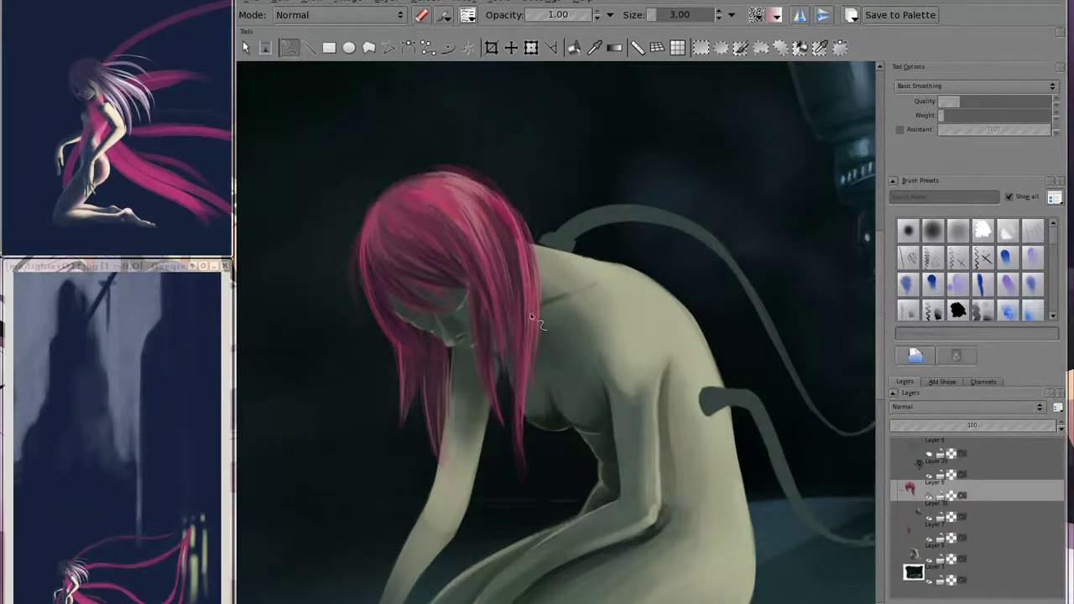
left_click_drag(535, 178, 529, 228)
key("Insert")
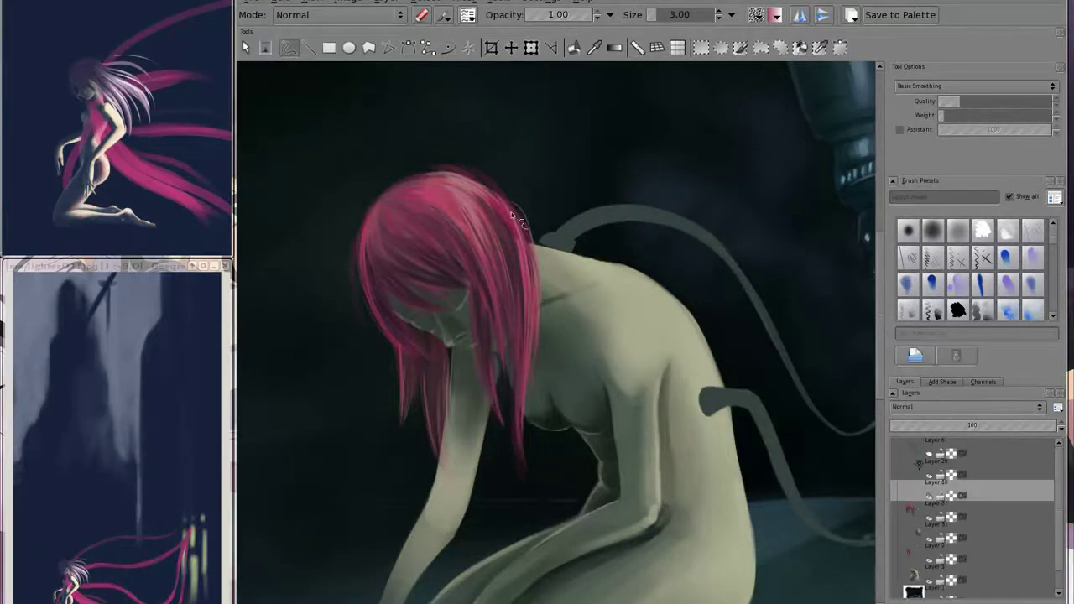
left_click_drag(486, 343, 488, 374)
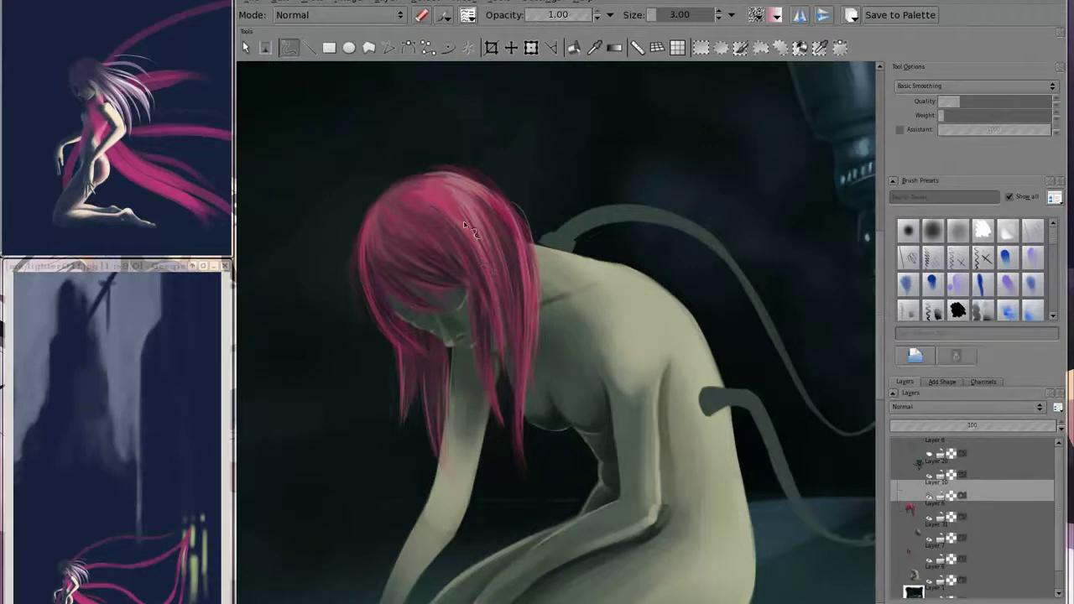
left_click_drag(487, 266, 497, 295)
key("bracketleft")
left_click_drag(525, 255, 527, 369)
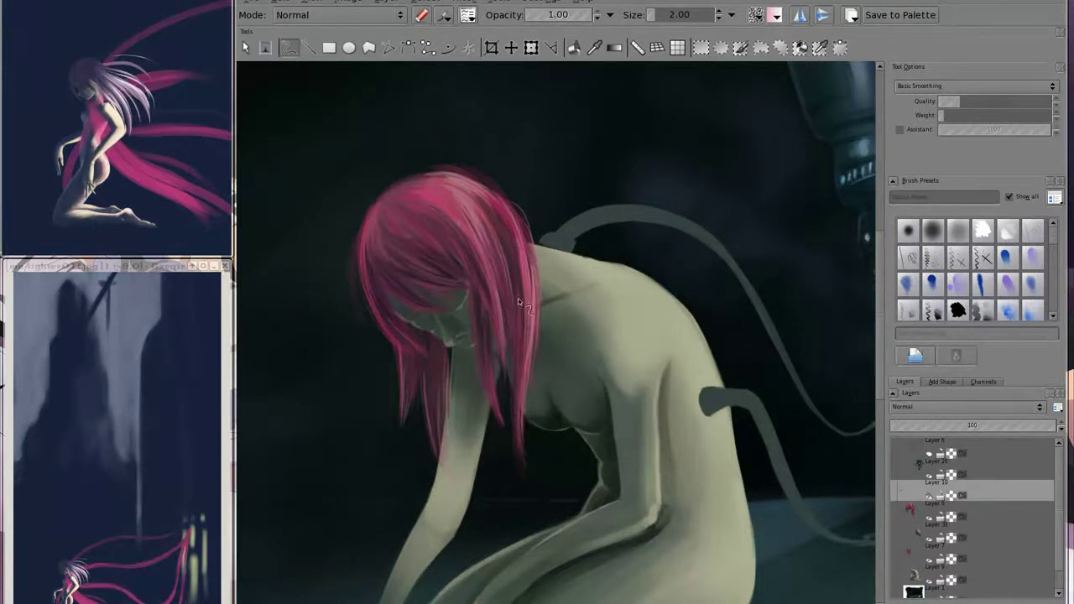
left_click_drag(507, 184, 476, 225)
- Apply a Gaussian Blur to the layer, then reapply a smaller Gaussian Blur
left_click(468, 3)
left_click(587, 126)
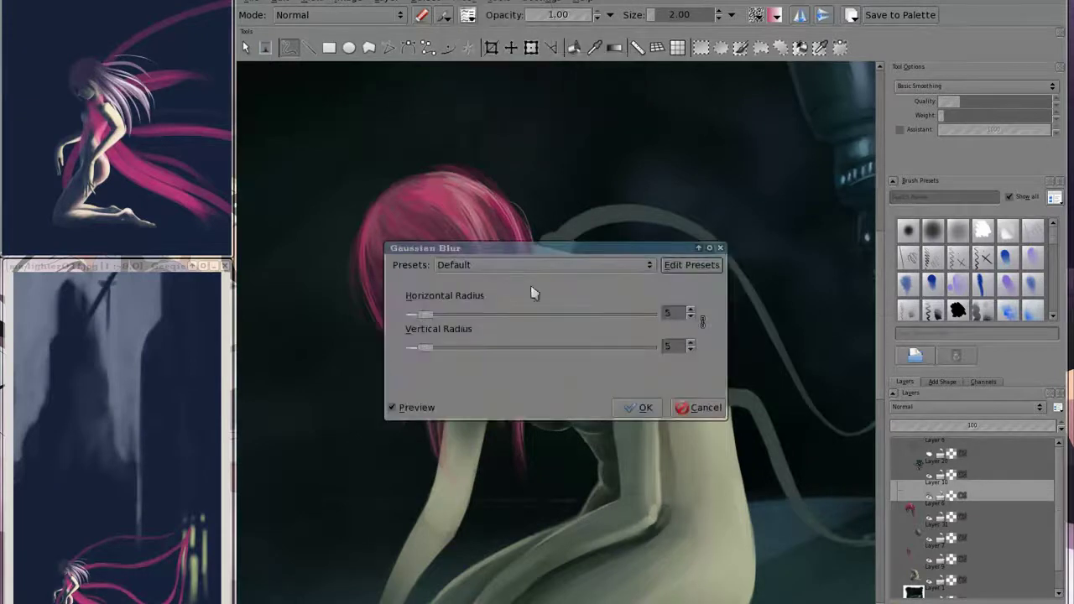
left_click(646, 407)
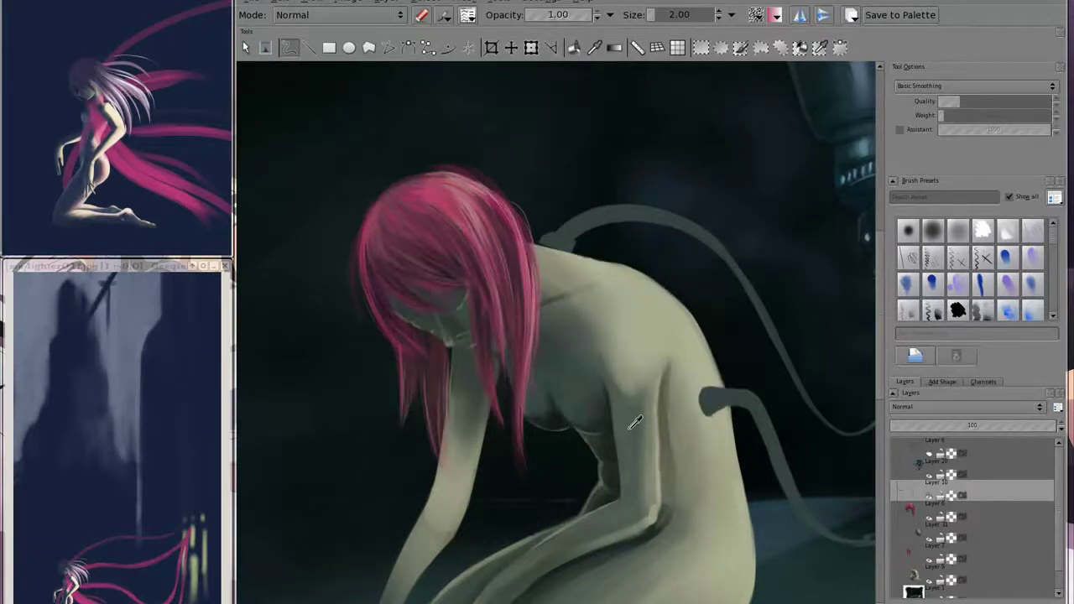
left_click(468, 4)
left_click(521, 33)
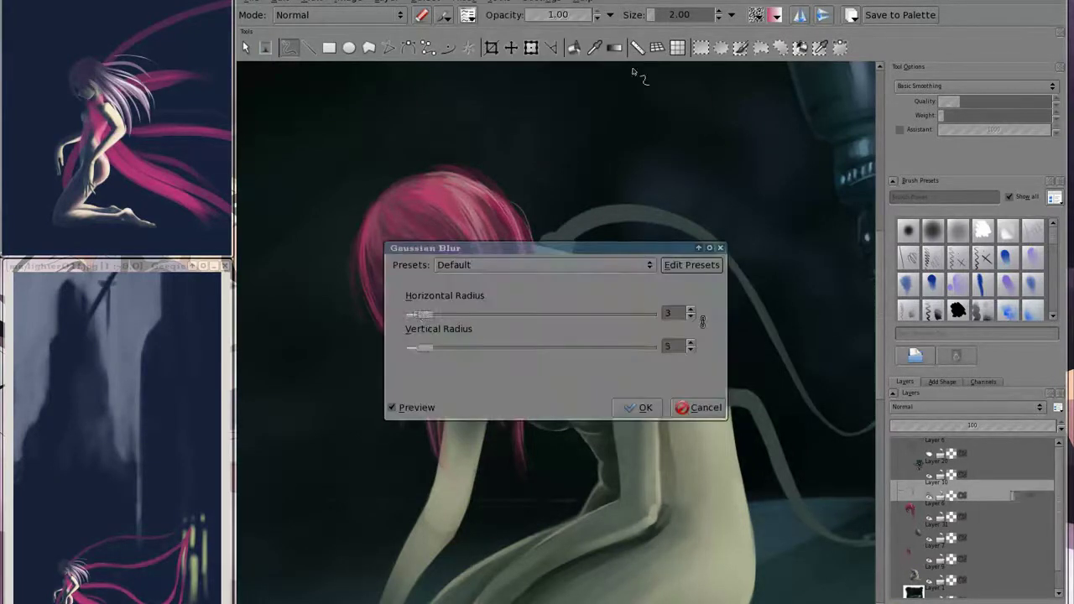
key("Return")
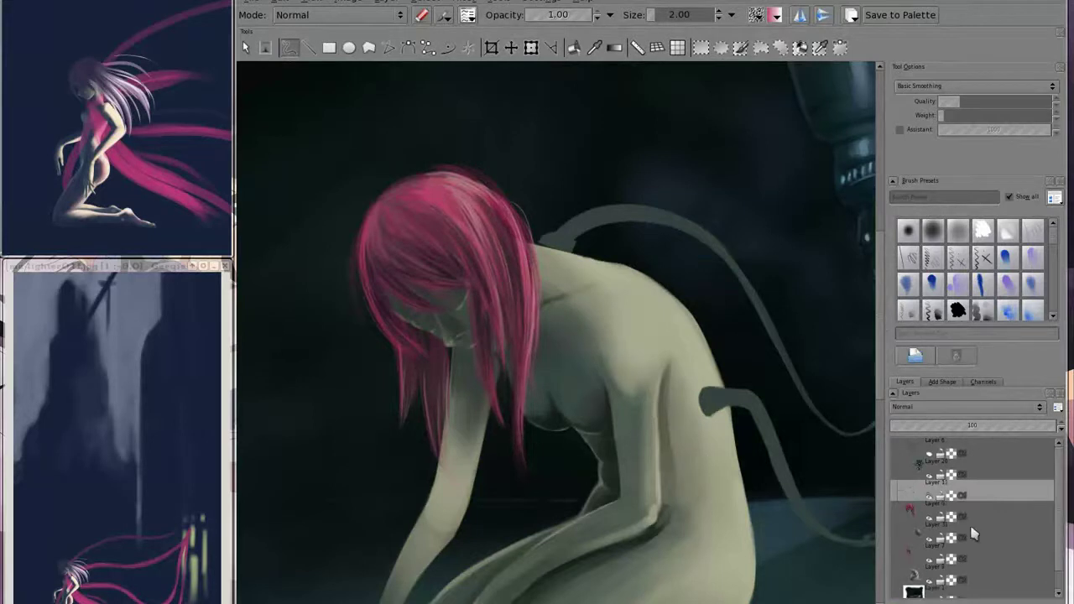
- Toggle the eraser, adjust brush size, and move up the layer stack to Layer 11
key("e")
key("bracketright")
key("bracketright")
key("bracketright")
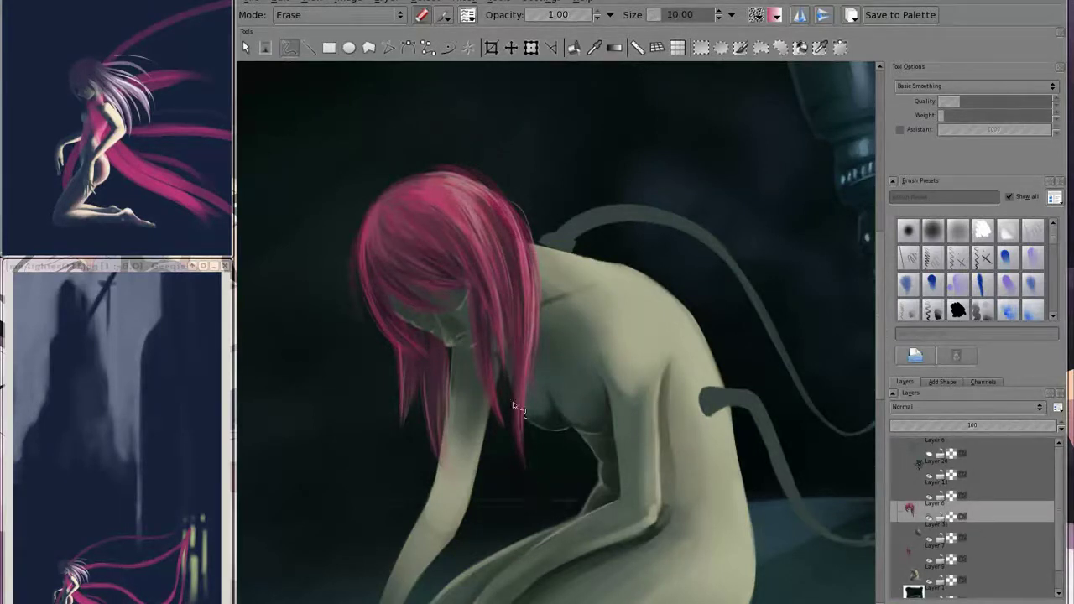
left_click(969, 560)
key("bracketright")
key("bracketright")
key("bracketright")
key("Page_Up")
key("Page_Up")
key("bracketleft")
key("bracketleft")
key("bracketleft")
key("Page_Up")
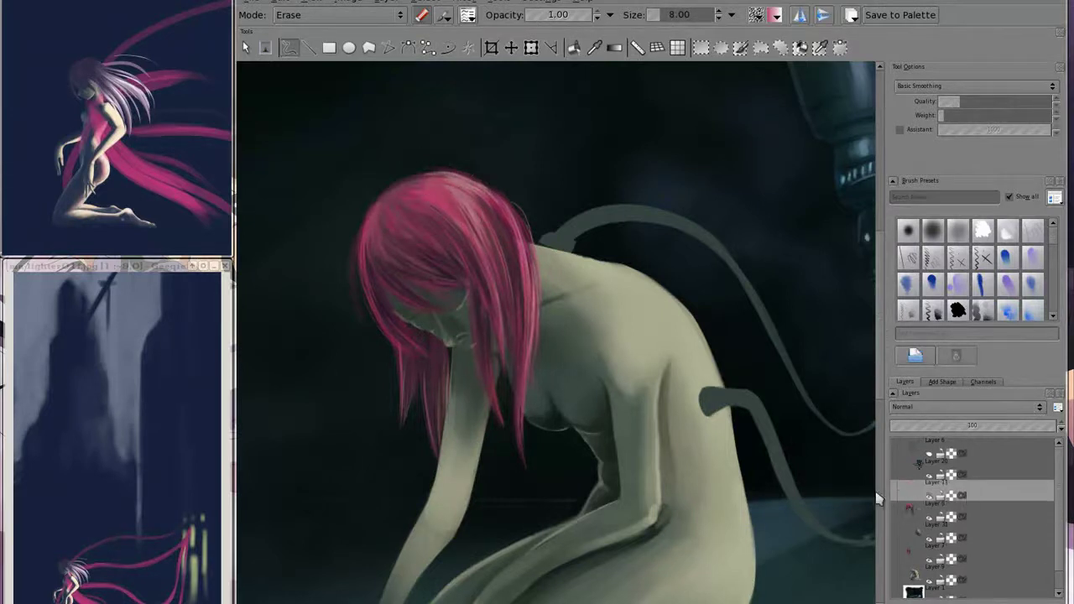
key("e")
- Pick a pink painting colour and set the brush size to 6
key("x")
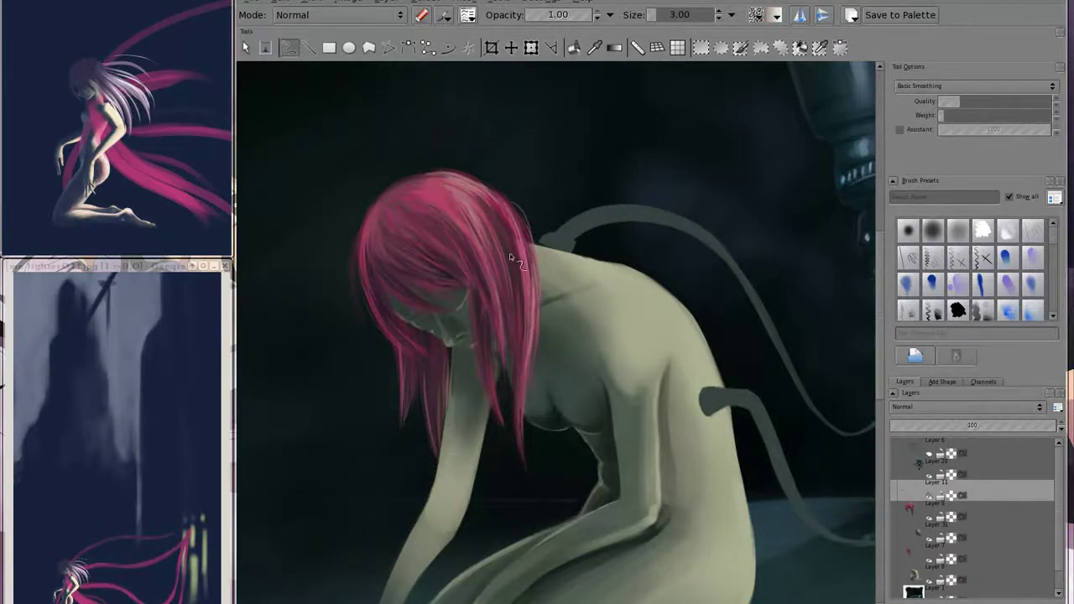
key("shift+i")
left_click_drag(443, 349, 407, 293)
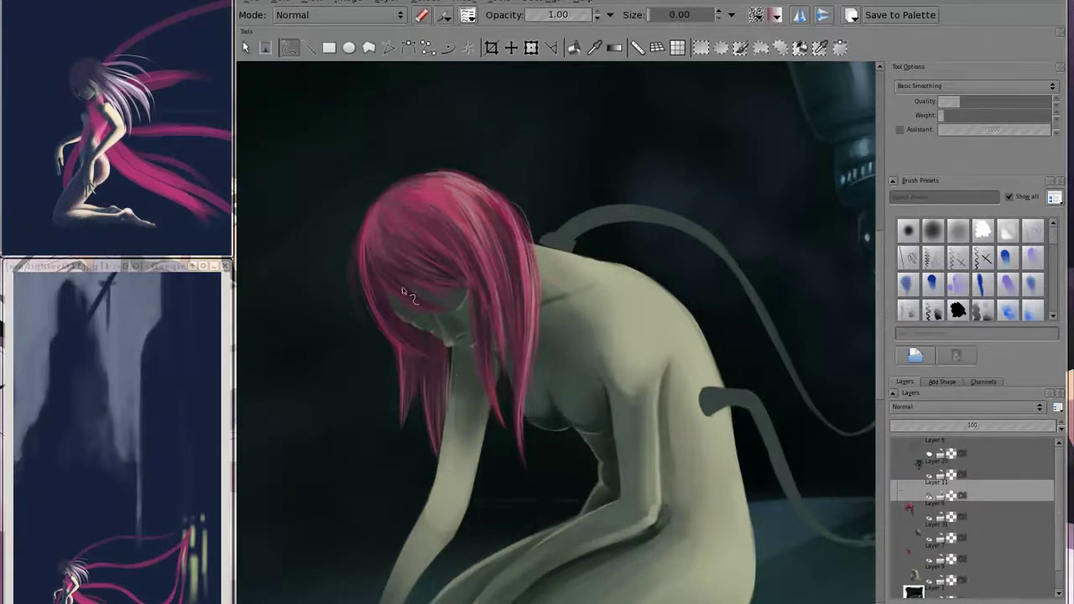
left_click_drag(373, 254, 414, 303)
key("shift+i")
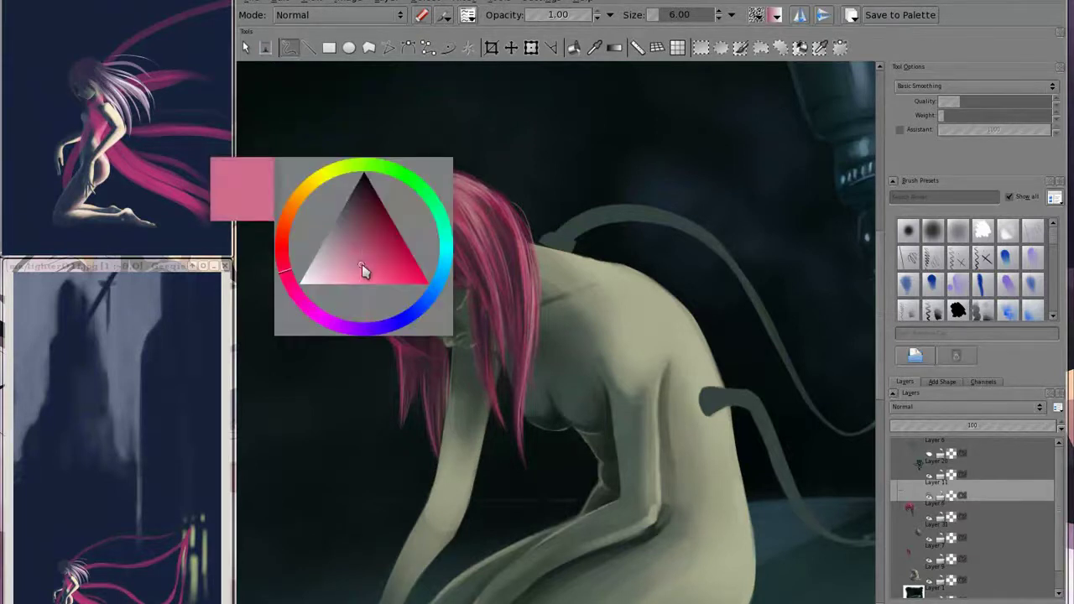
left_click(363, 268)
- Paint pink strands along the hair's left edge and middle, then pick a slightly darker colour
mouse_move(362, 228)
left_mouse_down()
mouse_move(370, 310)
mouse_move(391, 313)
left_mouse_up()
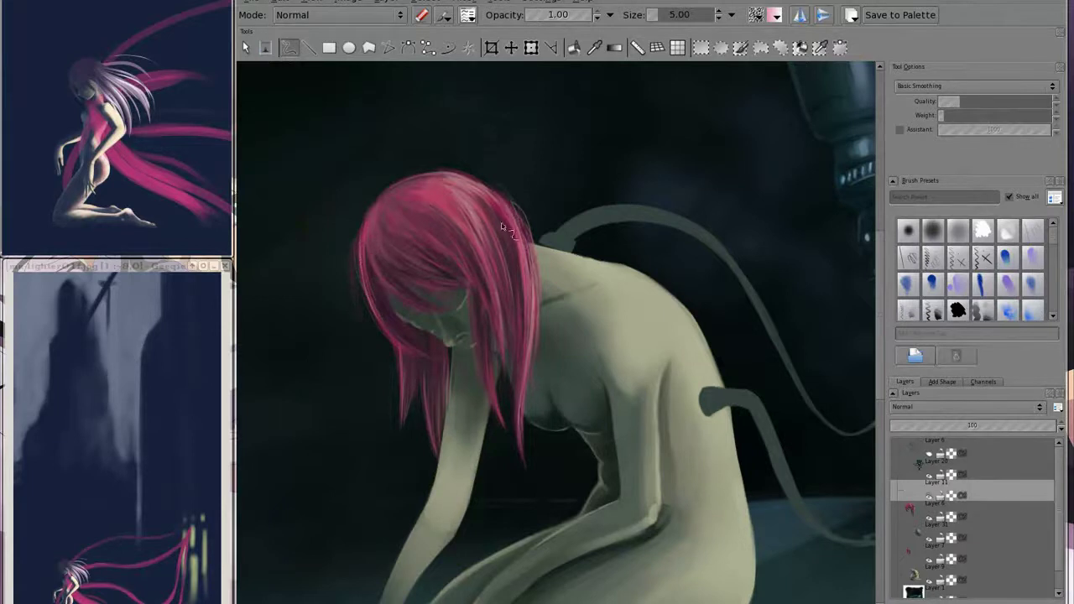
mouse_move(436, 232)
left_mouse_down()
mouse_move(470, 319)
mouse_move(459, 335)
left_mouse_up()
key("ctrl+z")
left_click_drag(444, 220, 471, 348)
key("bracketleft")
key("bracketright")
key("bracketright")
key("bracketright")
left_click(414, 220, "ctrl")
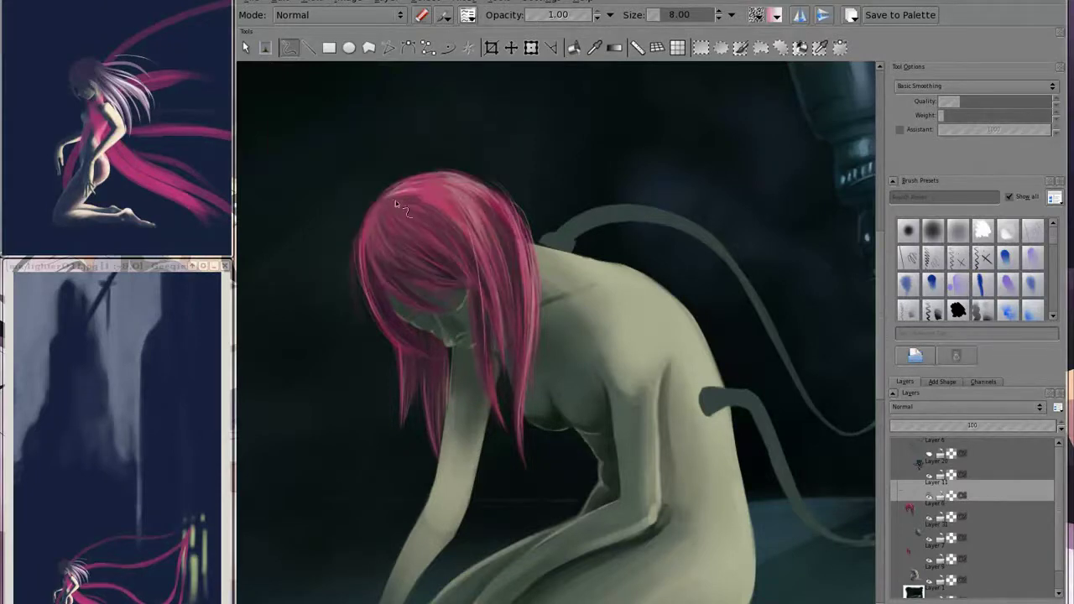
- Open Gaussian Blur but cancel without applying, then zoom in on the hair
left_click(466, 2)
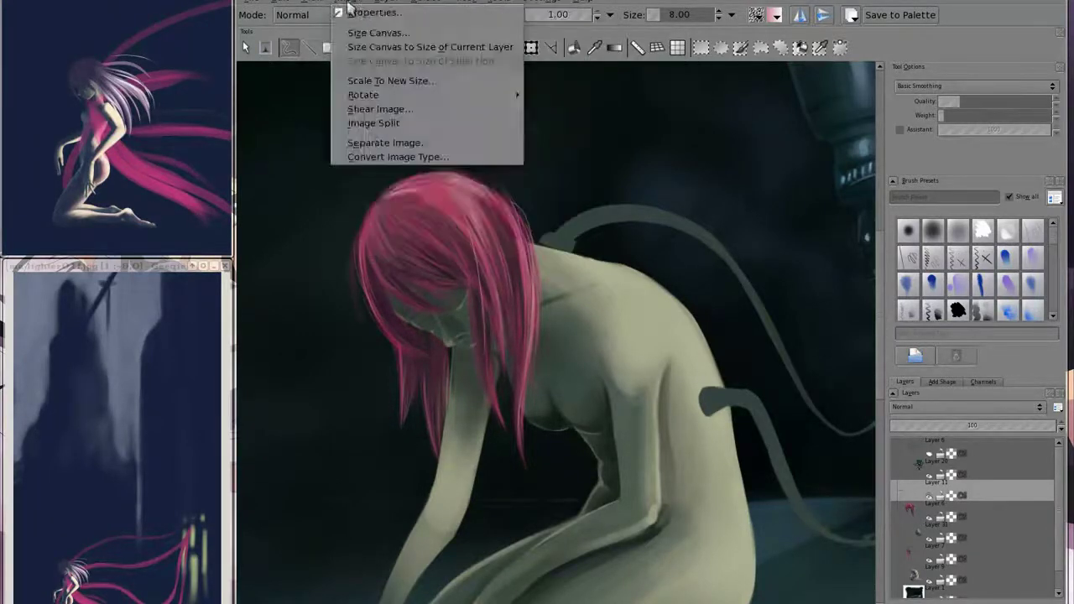
left_click(474, 15)
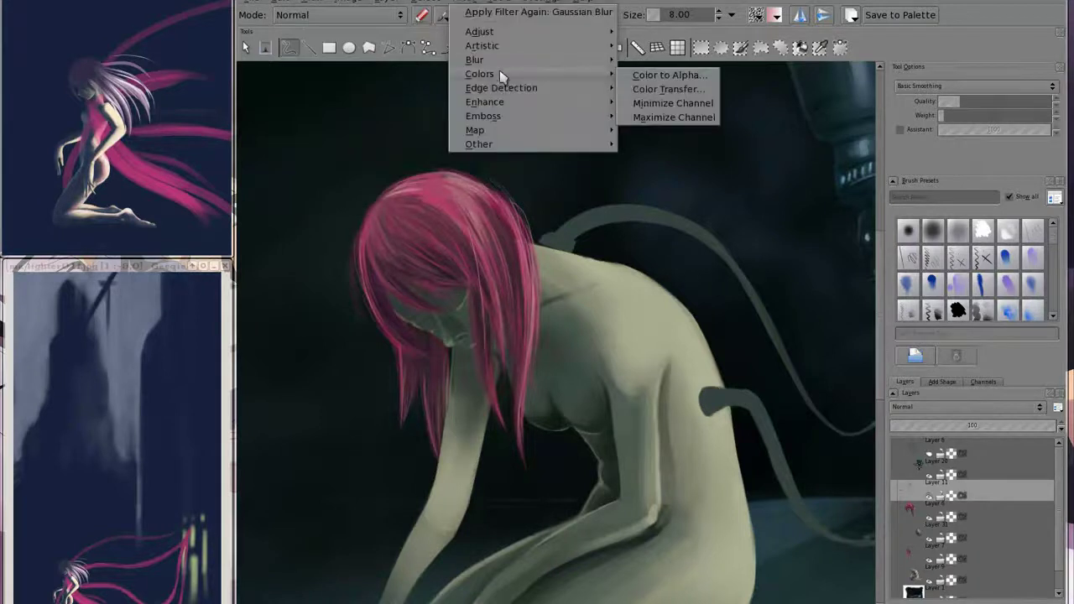
left_click(663, 74)
left_click(683, 408)
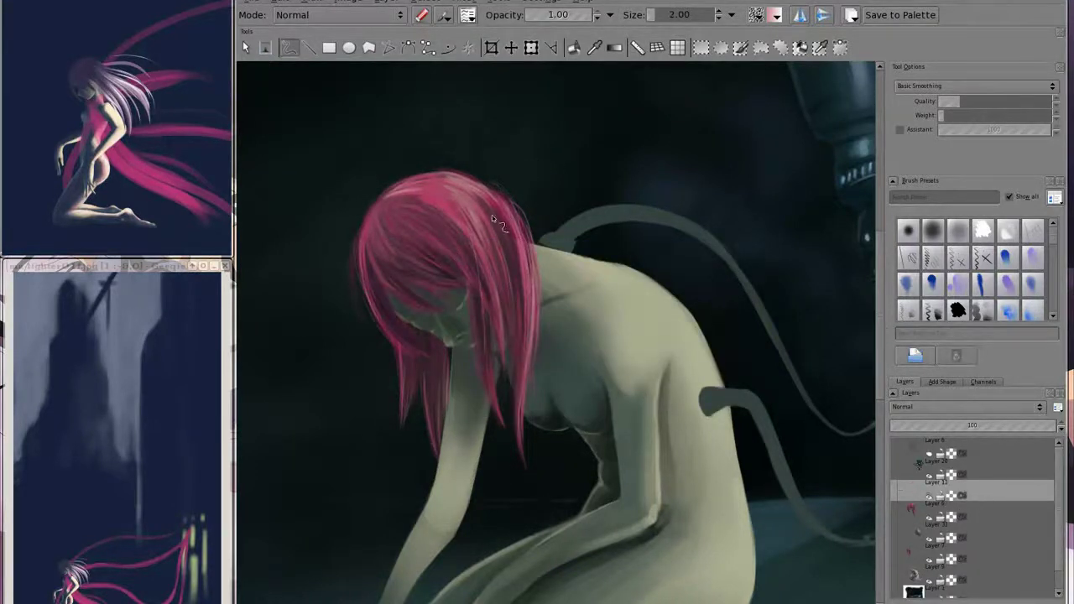
scroll(503, 211, "up", 2)
scroll(535, 250, "up", 1)
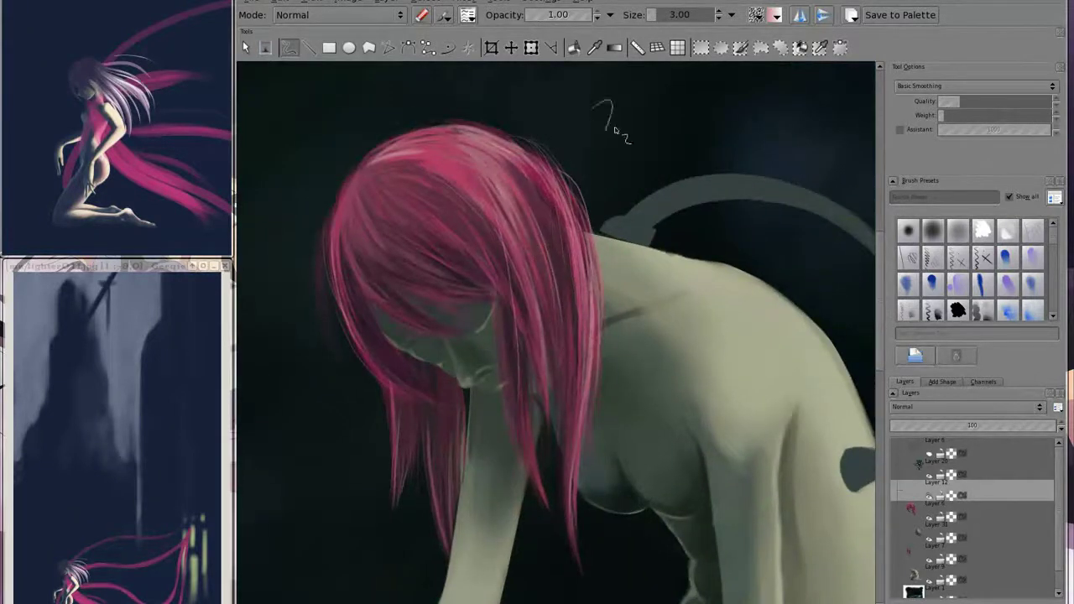
- Make pressure control the brush preset's size with a convex curve in the Brush Editor
key("shift+i")
left_click_drag(619, 168, 659, 192)
key("ctrl+z")
right_click(557, 337)
left_click(587, 267)
left_click(467, 14)
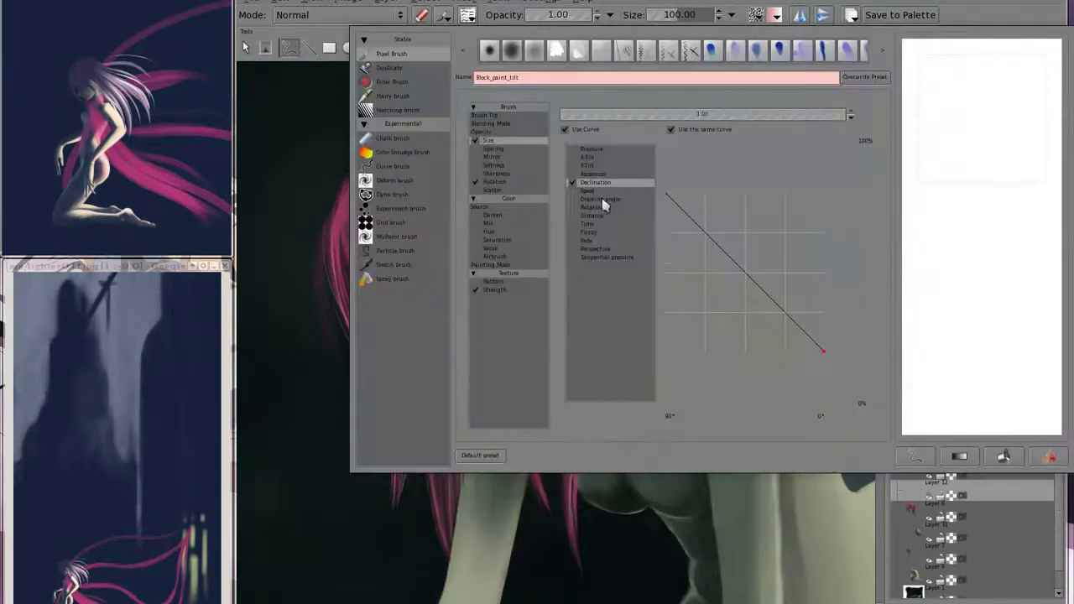
left_click(591, 148)
left_click_drag(743, 276, 763, 299)
left_click_drag(923, 241, 998, 347)
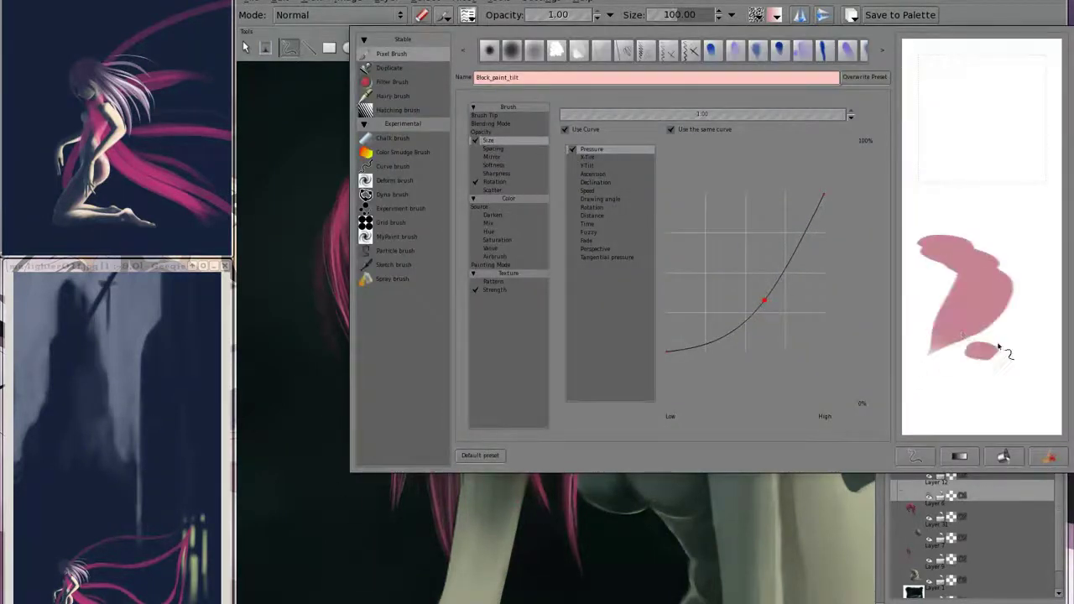
left_click(467, 14)
- Try and undo test strokes, then erase stray strands on the hair's left edge on Layer 8
left_click_drag(369, 386, 338, 493)
key("ctrl+z")
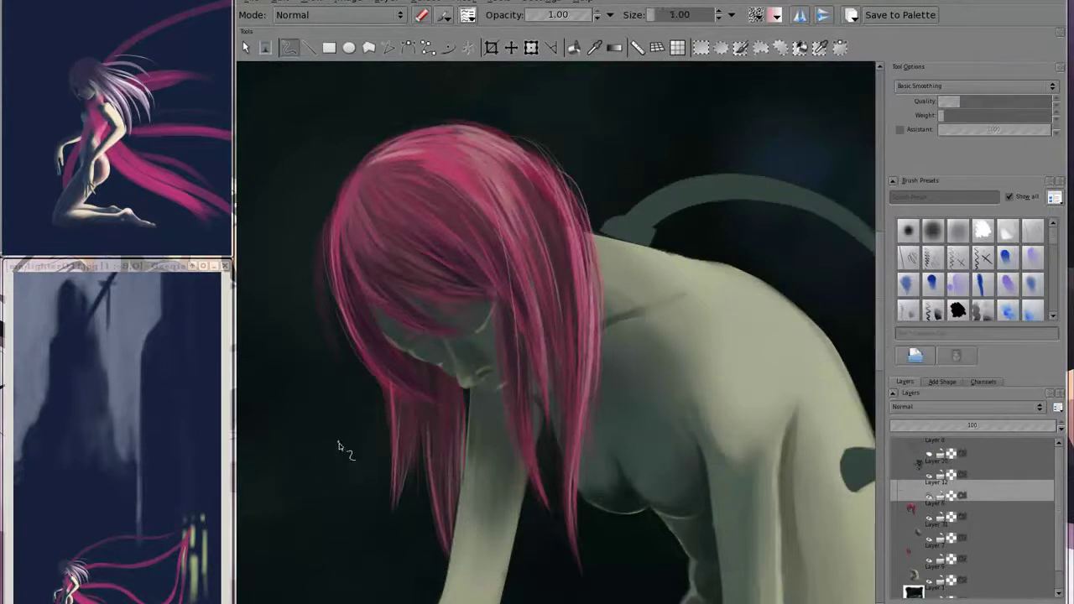
left_click_drag(357, 428, 327, 537)
key("ctrl+z")
key("e")
left_click(973, 509)
mouse_move(321, 275)
left_mouse_down()
mouse_move(333, 195)
mouse_move(339, 205)
left_mouse_up()
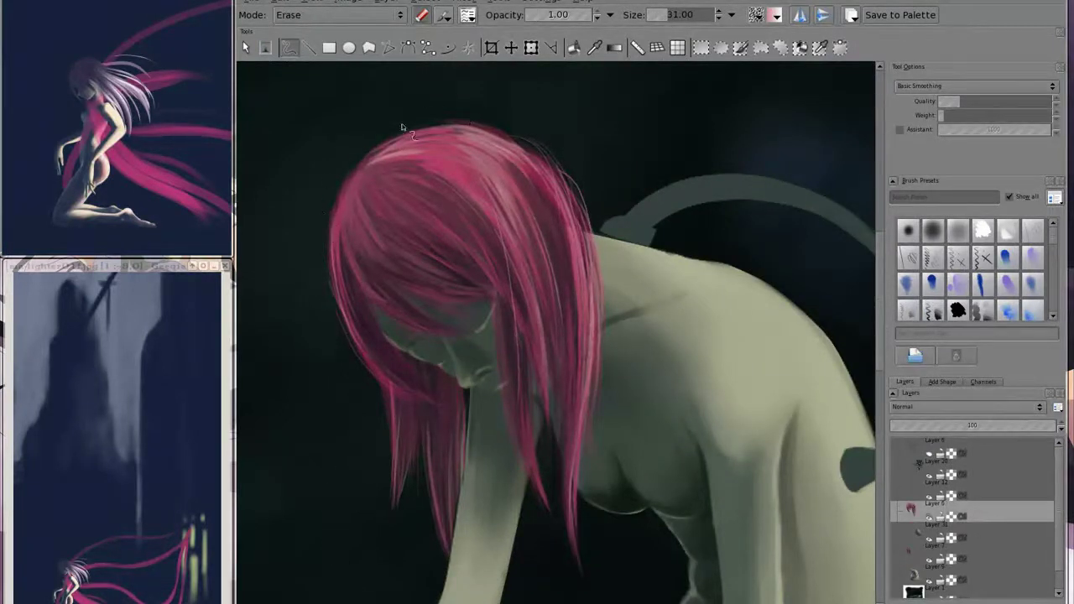
- Paint pale strands through the hair, along its right edge and at the lower tips
scroll(388, 120, "down", 3)
left_click(981, 495)
key("e")
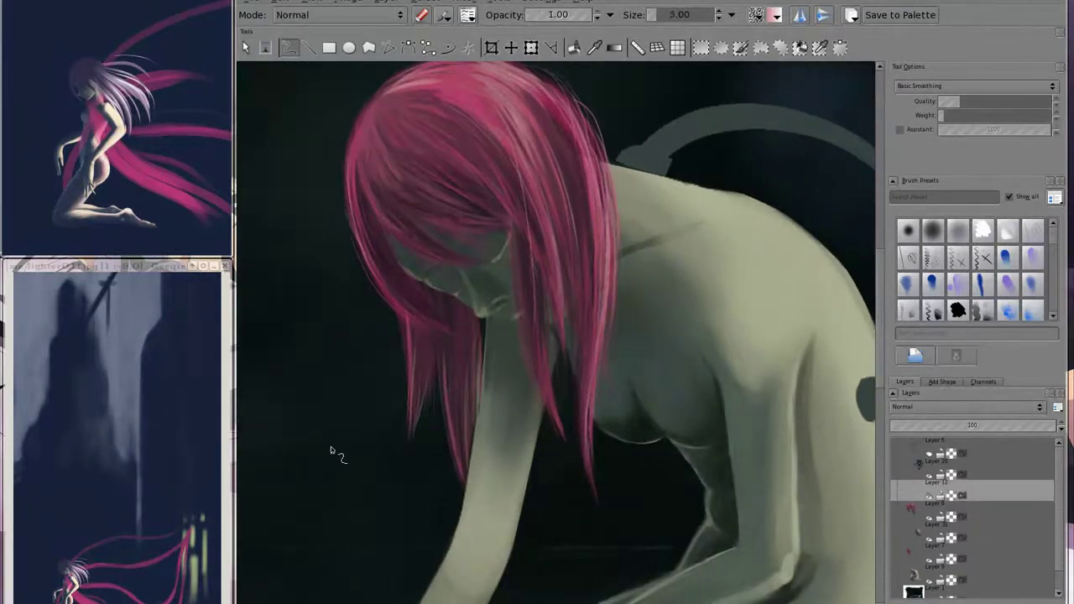
left_click_drag(518, 164, 534, 283)
left_click_drag(497, 183, 526, 234)
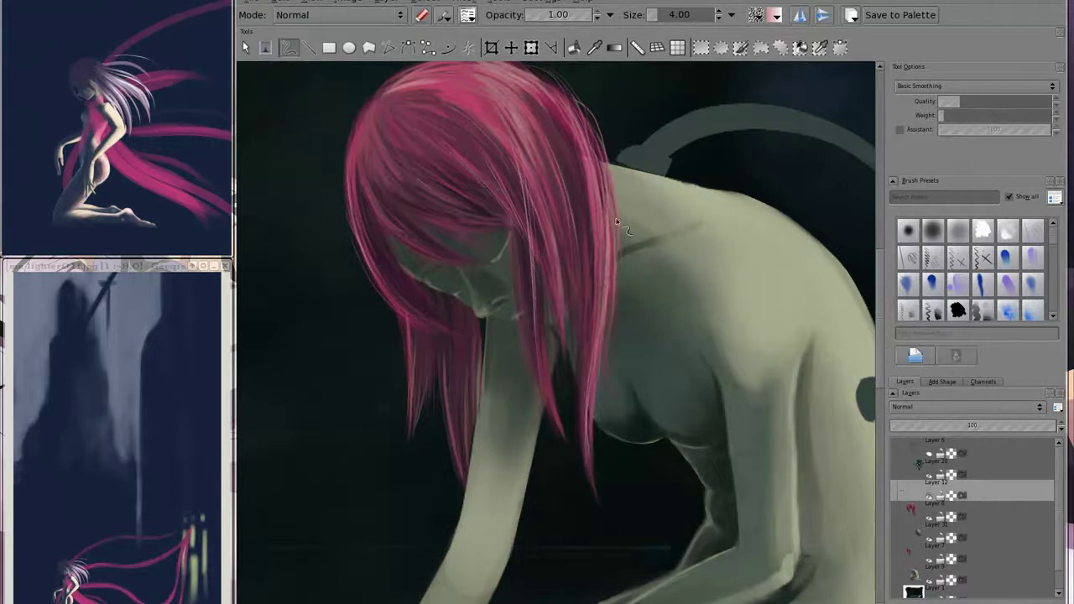
left_click_drag(597, 136, 602, 265)
scroll(564, 228, "up", 3)
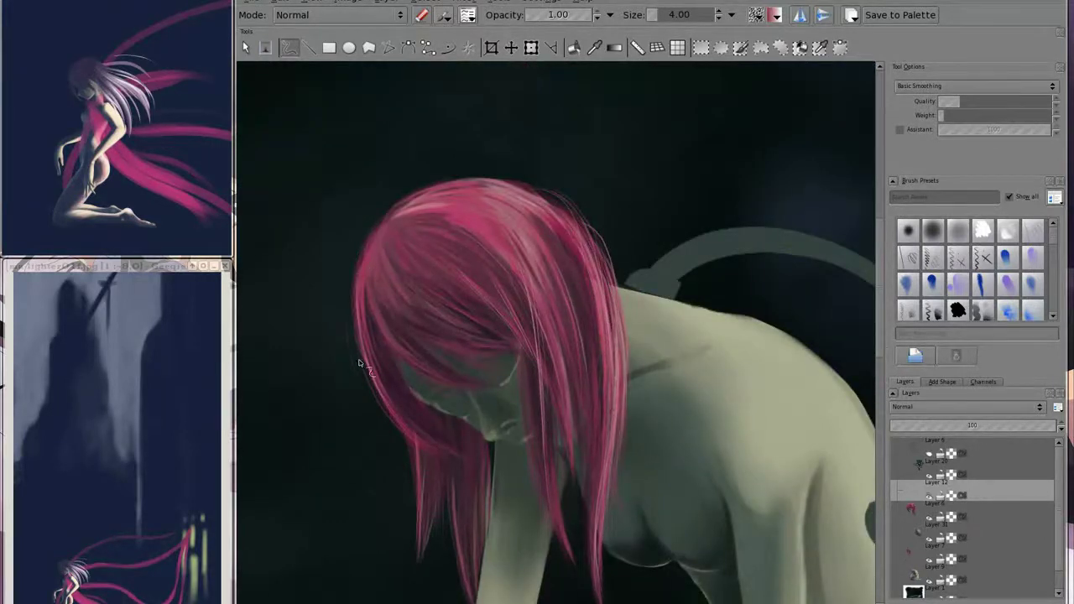
scroll(512, 450, "down", 3)
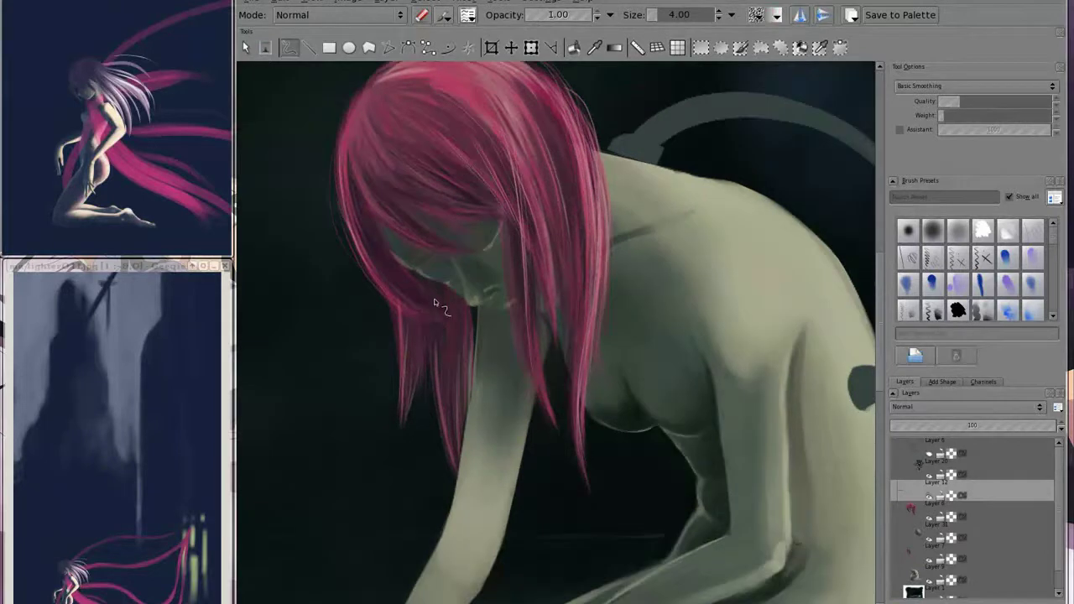
left_click_drag(403, 387, 408, 426)
- Sample the hair pink and add lighter pink strokes along the top of the hair on Layer 12
left_click(595, 197, "ctrl")
key("bracketright")
key("bracketright")
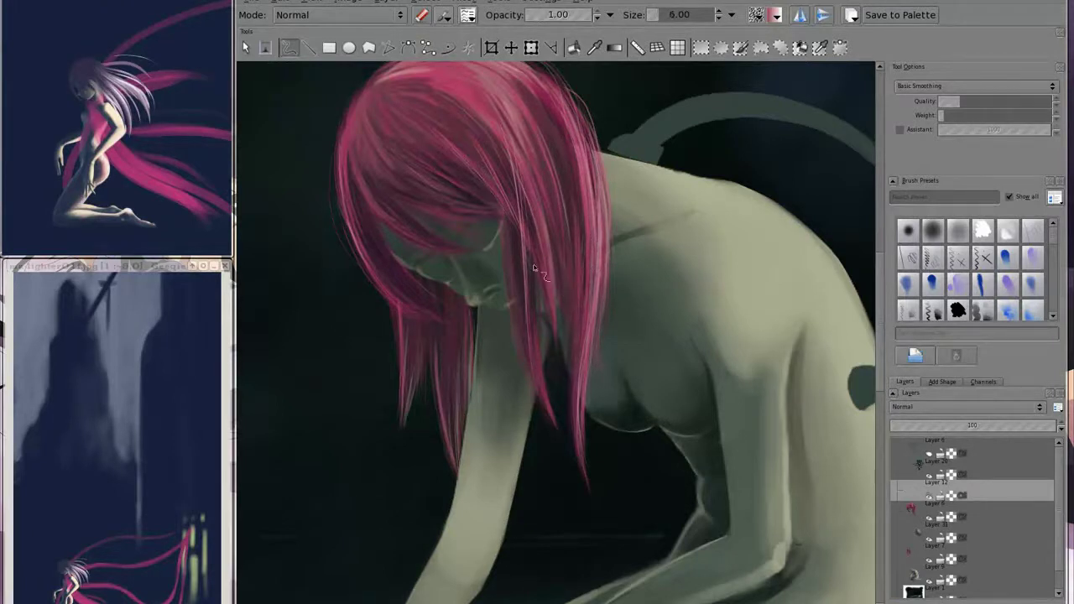
key("bracketleft")
key("bracketleft")
scroll(484, 289, "left", 2)
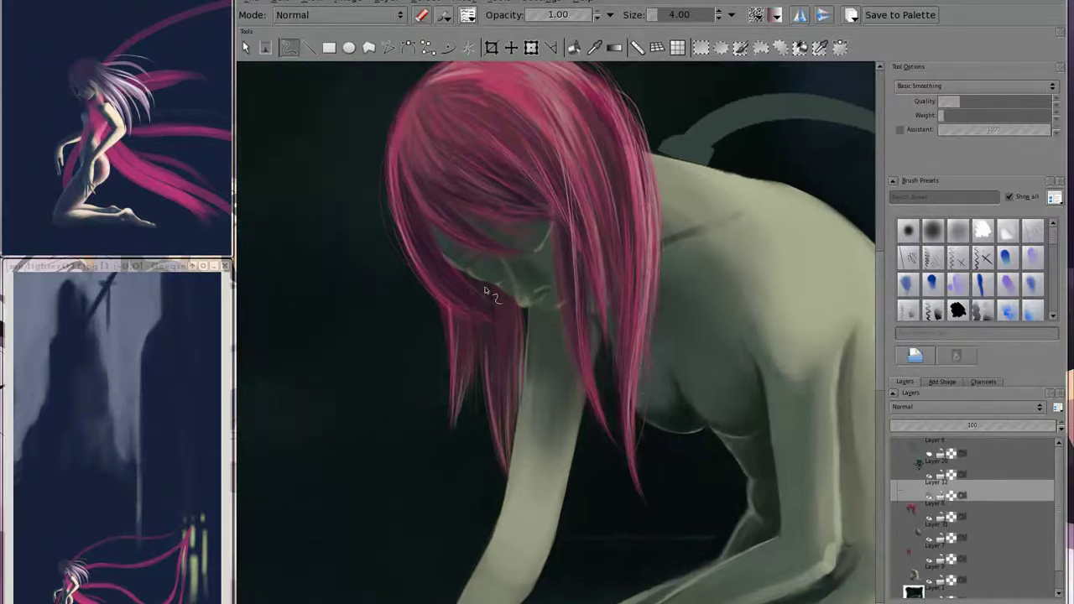
key("Page_Down")
key("Page_Down")
key("Page_Down")
left_click(976, 483)
left_click_drag(403, 166, 414, 208)
left_click_drag(436, 172, 508, 140)
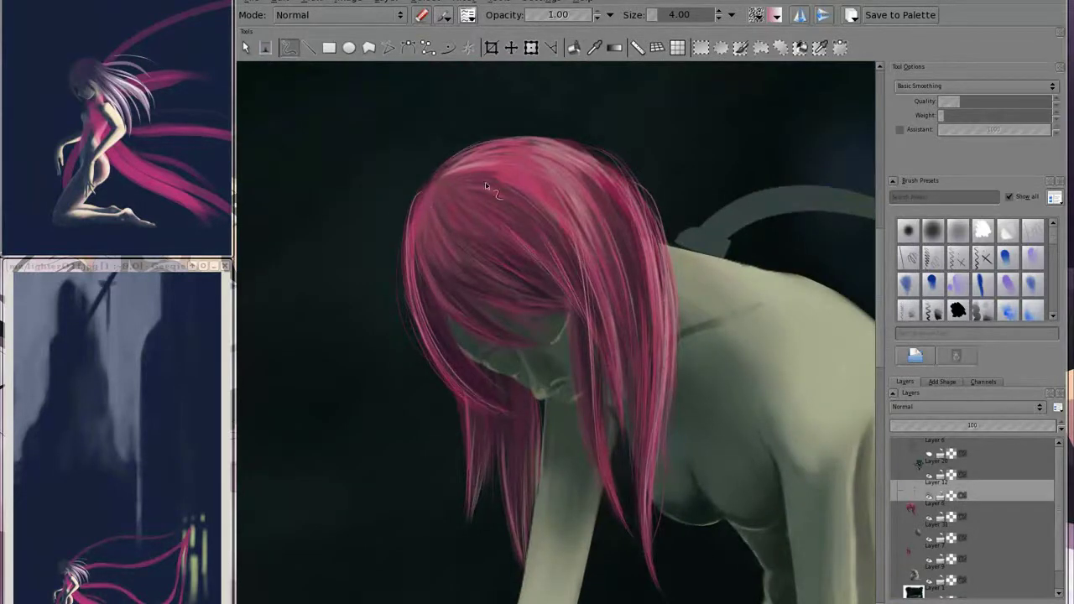
key("bracketleft")
scroll(575, 256, "down", 2)
key("minus")
key("minus")
key("minus")
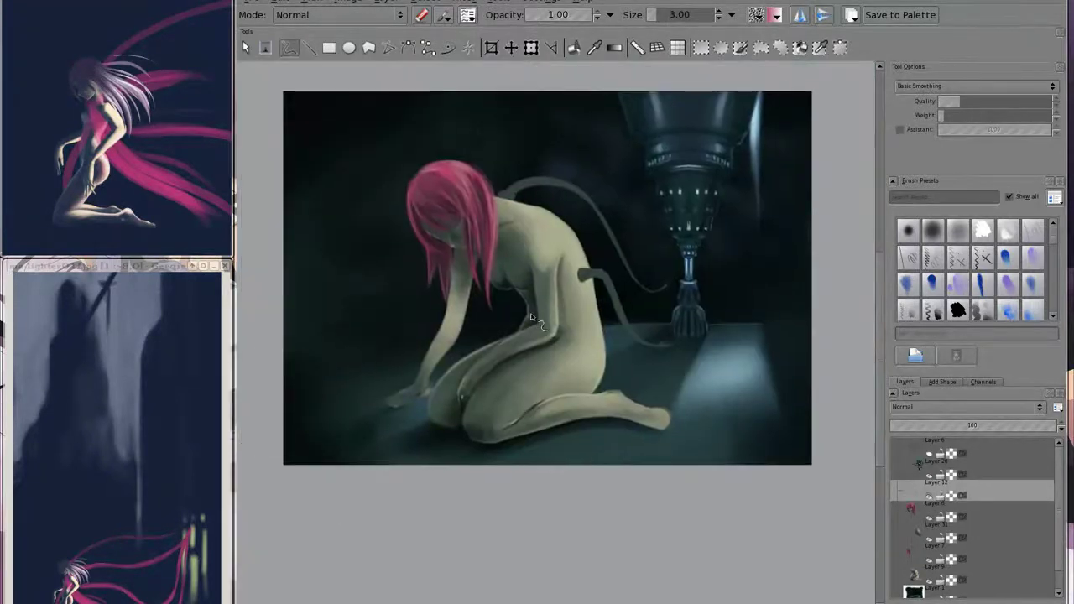
- Erase the dark cable piece near the shoulder on Layer 20 with a large eraser
left_click(986, 537)
left_click(997, 474)
right_click(557, 334)
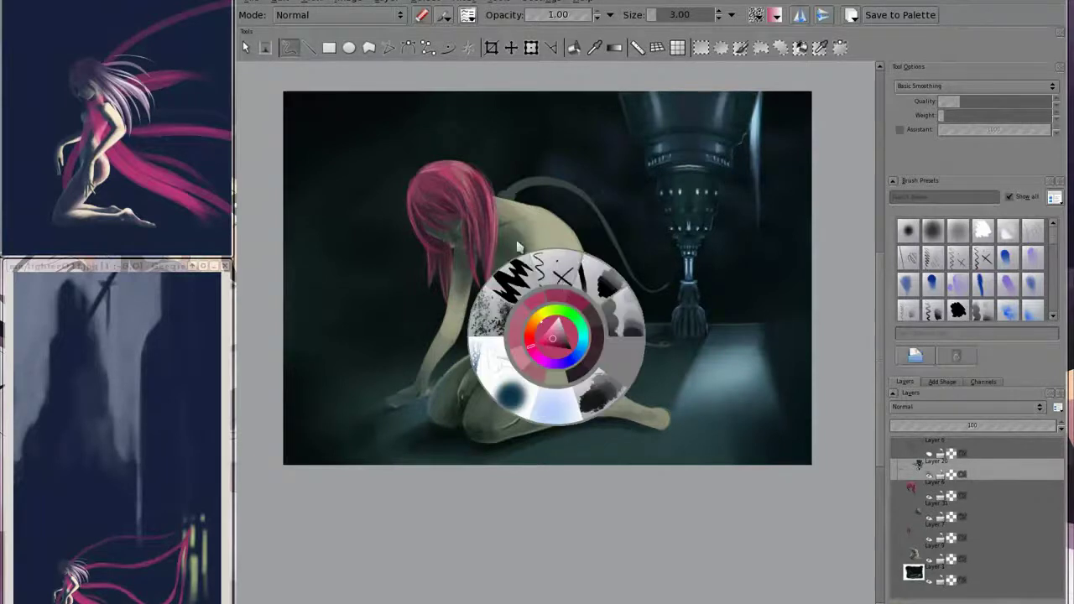
left_click(520, 248)
key("e")
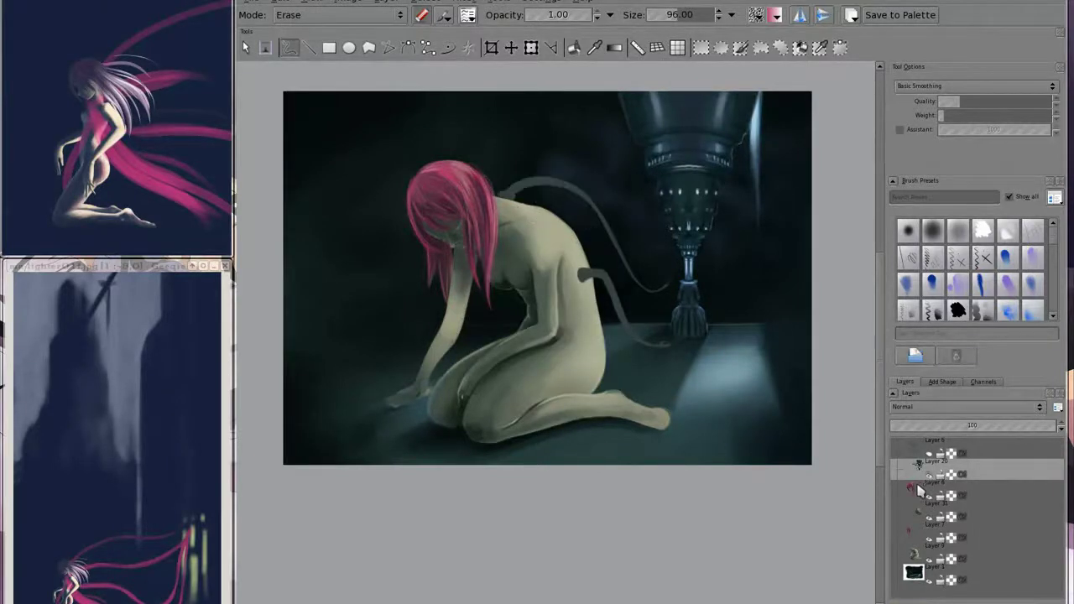
left_click_drag(502, 194, 667, 344)
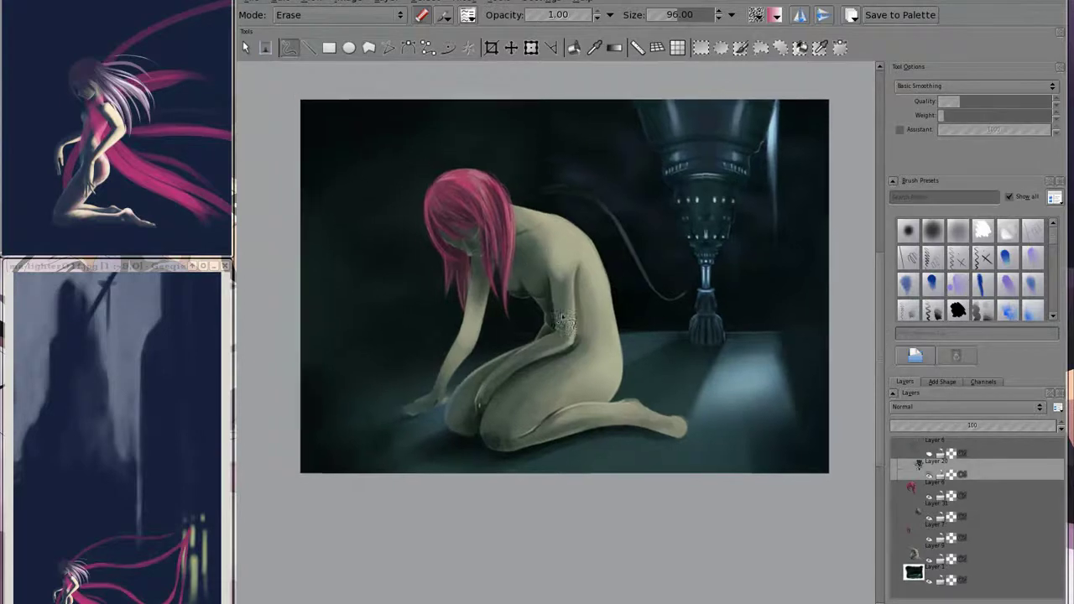
scroll(457, 218, "up", 5)
- Paint skin over the chin strand, define the chin and jaw, then hide the front hair and body layers
key("shift+i")
left_click(466, 320)
key("e")
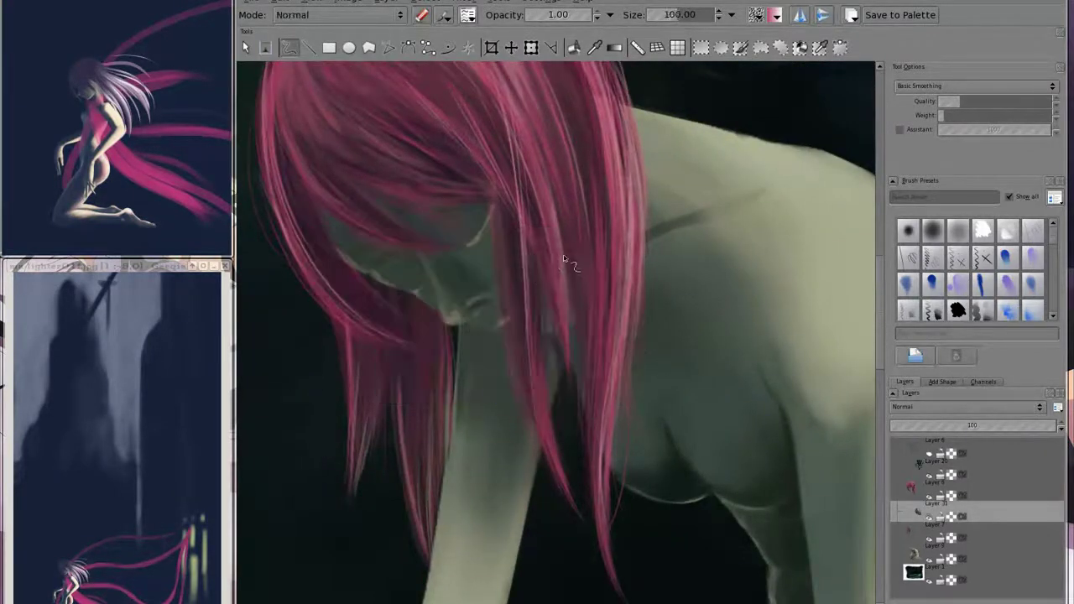
key("bracketleft")
left_click_drag(451, 318, 473, 315)
key("bracketright")
left_click_drag(460, 318, 480, 310)
key("bracketleft")
key("bracketleft")
key("bracketleft")
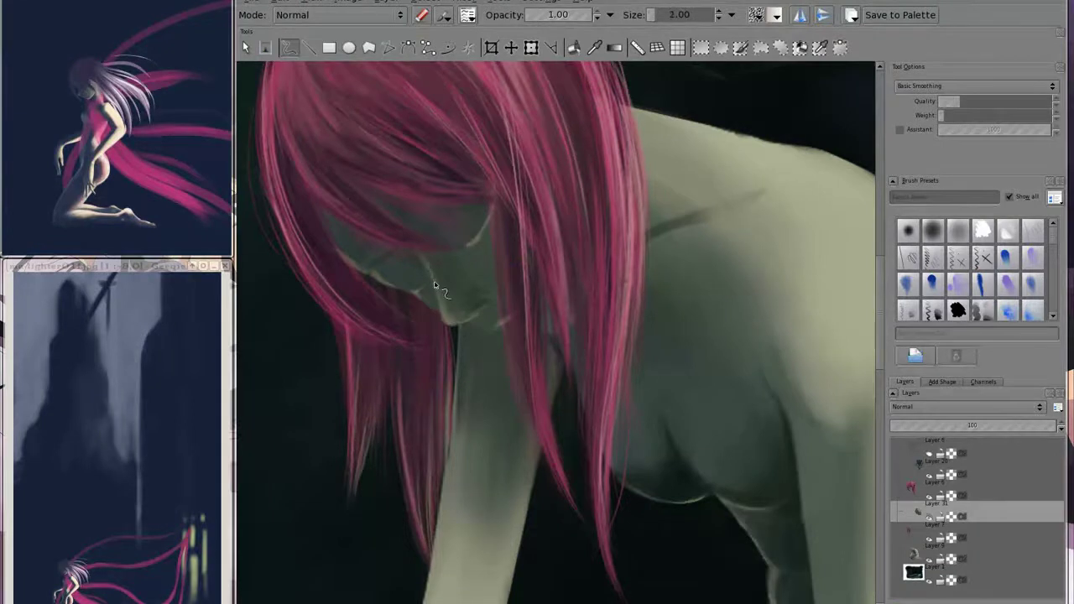
left_click_drag(424, 265, 447, 321)
key("bracketleft")
left_click(929, 505)
left_click(928, 560)
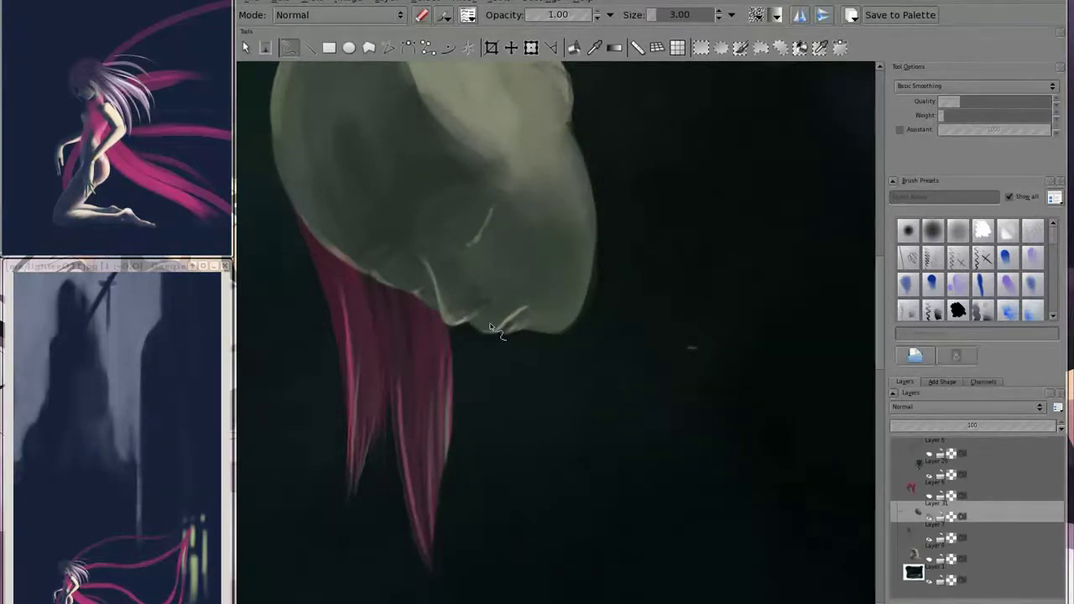
- Rotate the view a quarter turn clockwise and pick a face colour with a small brush
key("5")
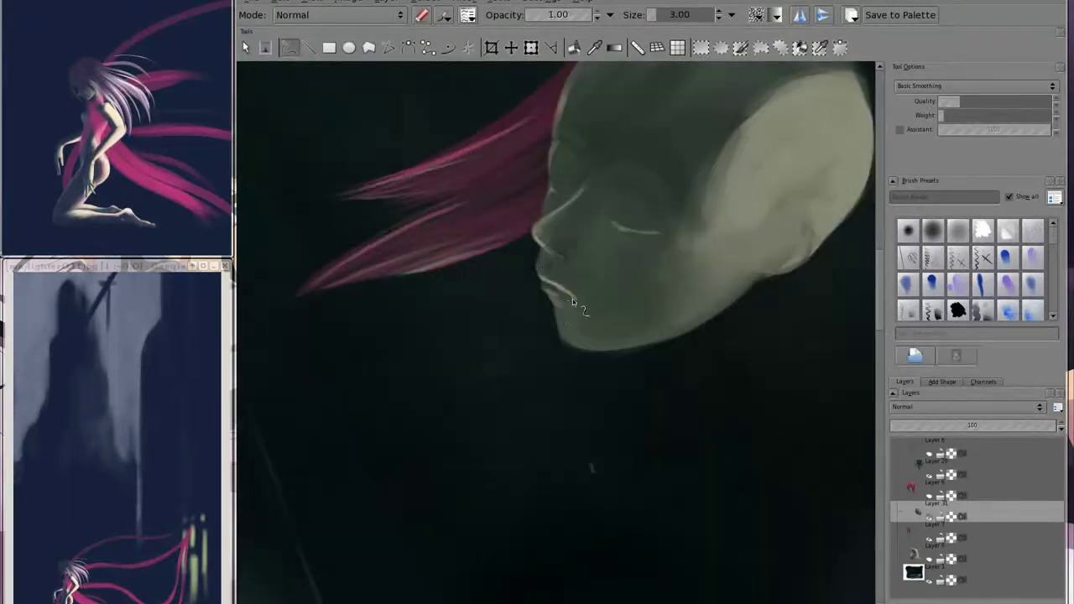
key("]")
key("]")
key("]")
key("[")
key("[")
key("[")
key("bracketright")
key("bracketright")
key("bracketright")
key("bracketright")
key("bracketright")
scroll(563, 329, "up", 2)
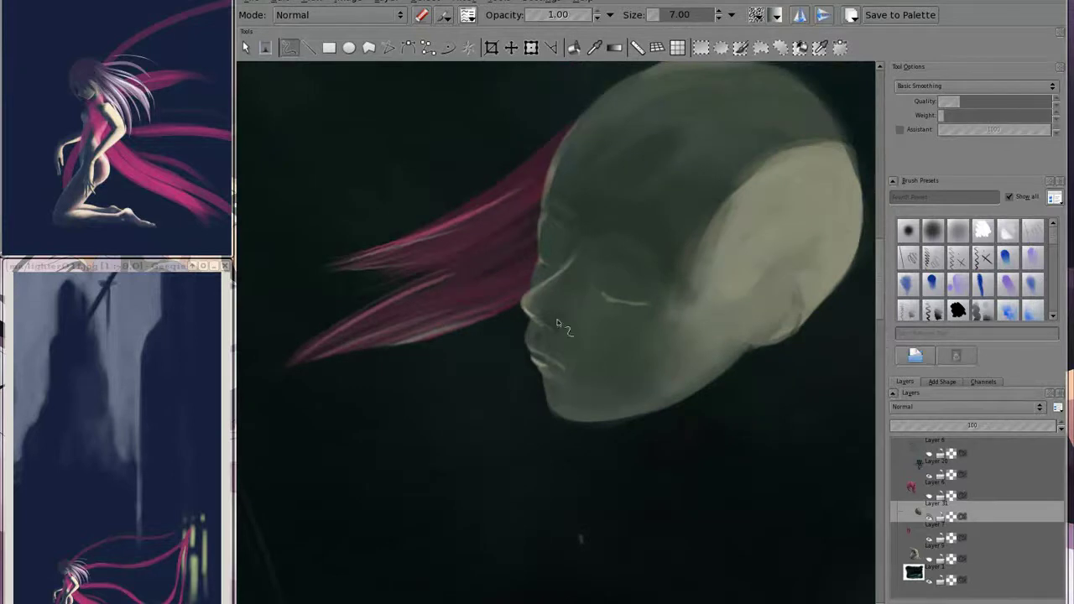
key("bracketleft")
key("bracketleft")
key("bracketleft")
key("v")
key("v")
left_click(594, 307)
key("bracketleft")
- Toggle between painting and erasing, adjust the brush, and show the front hair layer again
key("e")
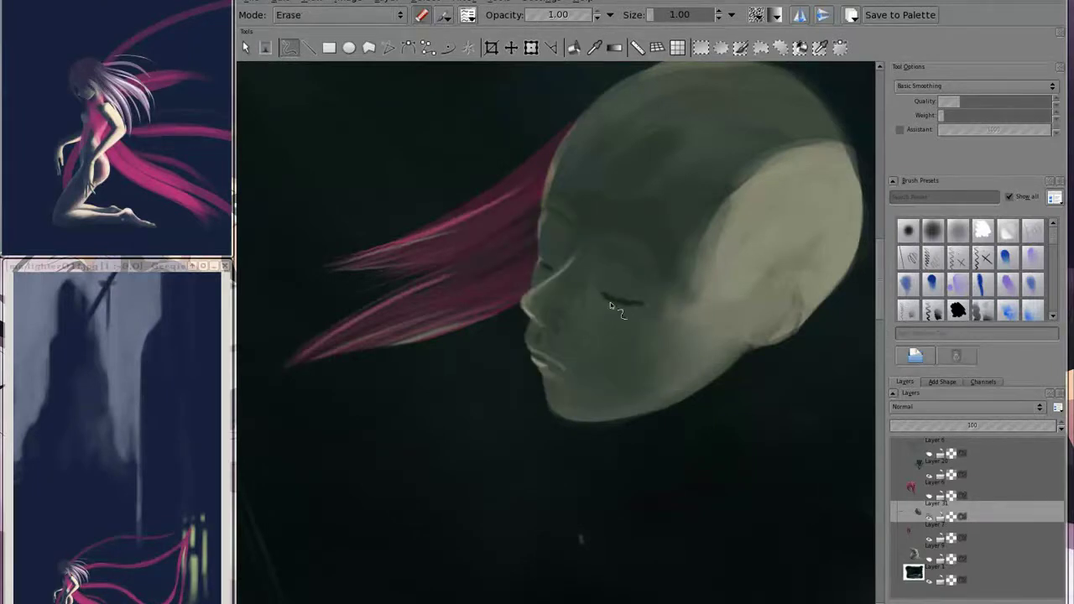
key("e")
key("e")
key("bracketright")
key("bracketright")
key("e")
key("shift+i")
key("bracketright")
key("bracketright")
left_click(906, 502)
key("bracketleft")
key("bracketleft")
key("bracketleft")
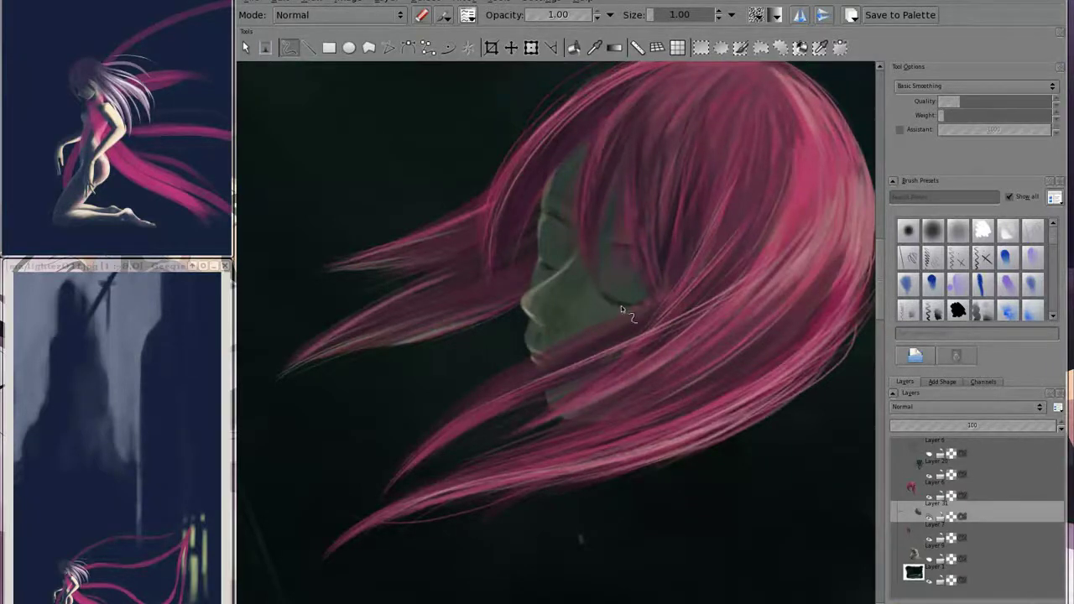
- Select the Block_paint_tilt preset and make its size rise linearly with pressure
right_click(545, 265)
left_click(537, 302)
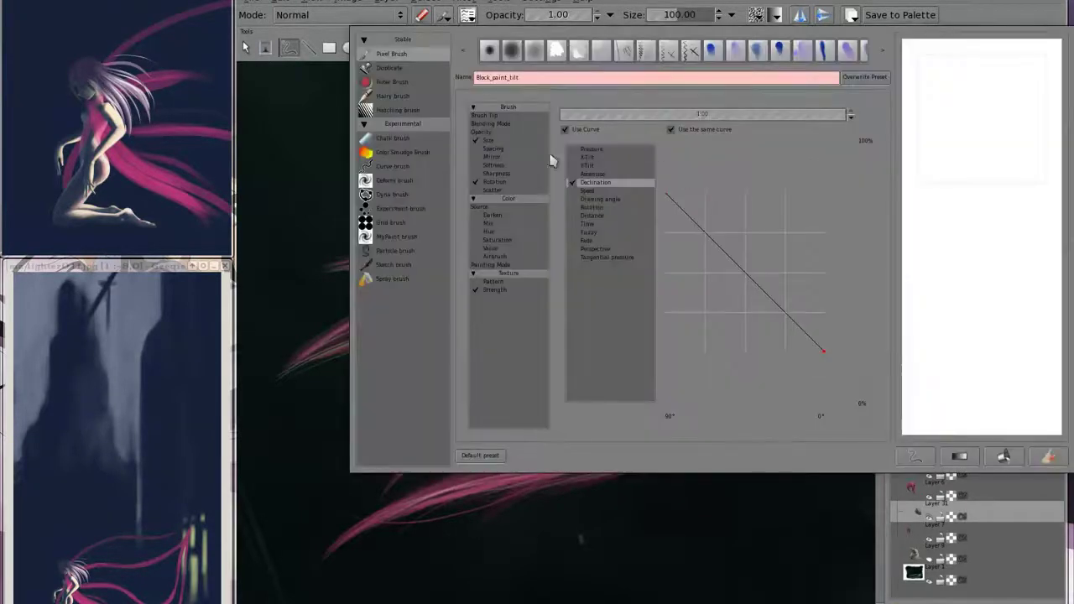
key("F5")
left_click(637, 151)
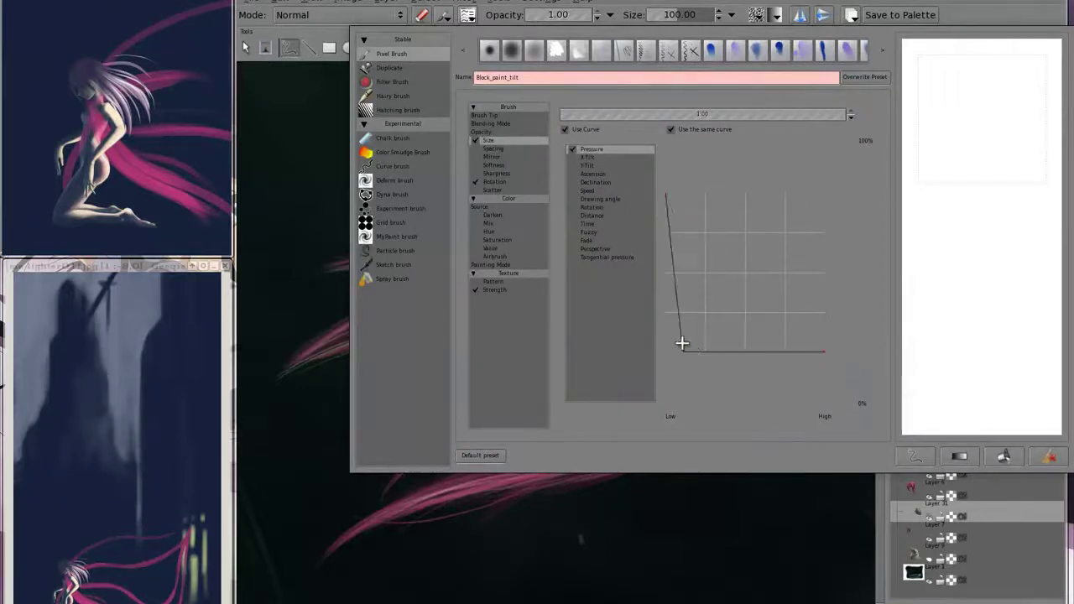
left_click_drag(823, 351, 823, 194)
left_click_drag(666, 195, 640, 383)
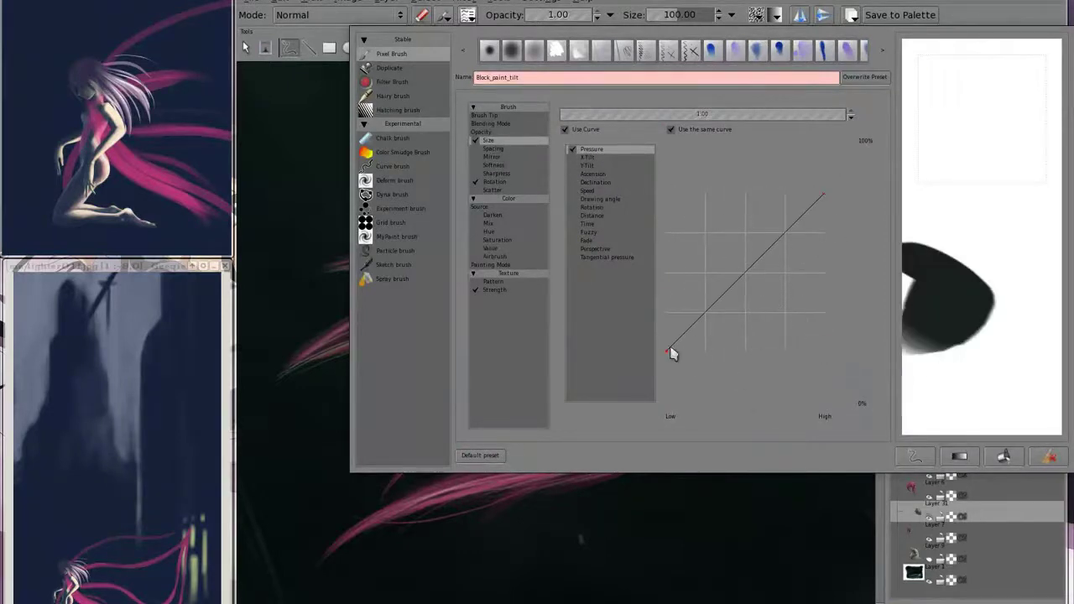
key("F5")
key("bracketleft")
key("bracketleft")
key("bracketleft")
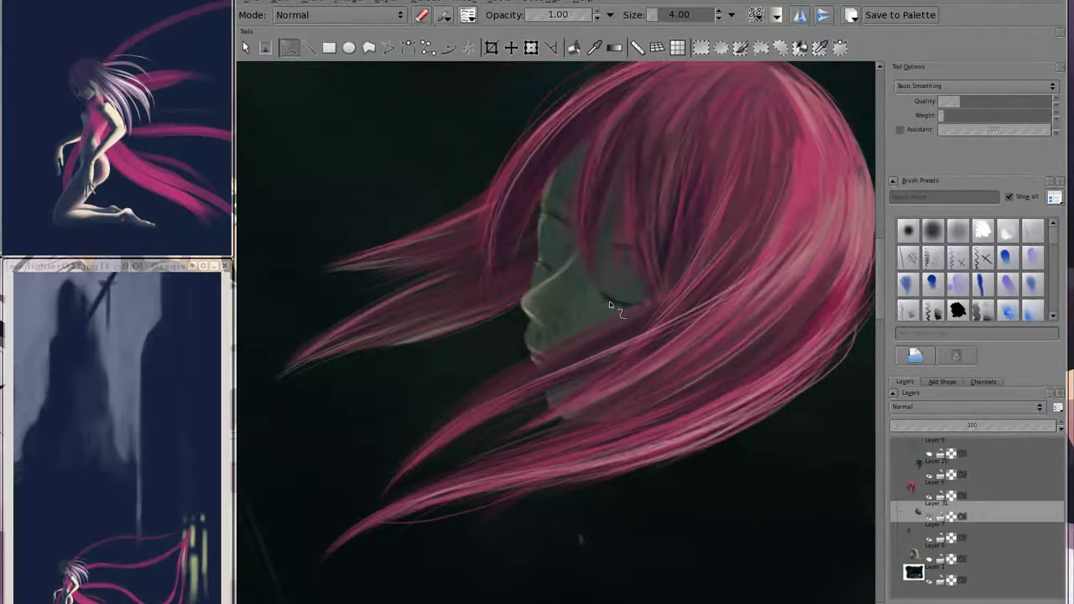
- Change the colour from yellow to pink and pick a larger brush from the palette
key("shift+i")
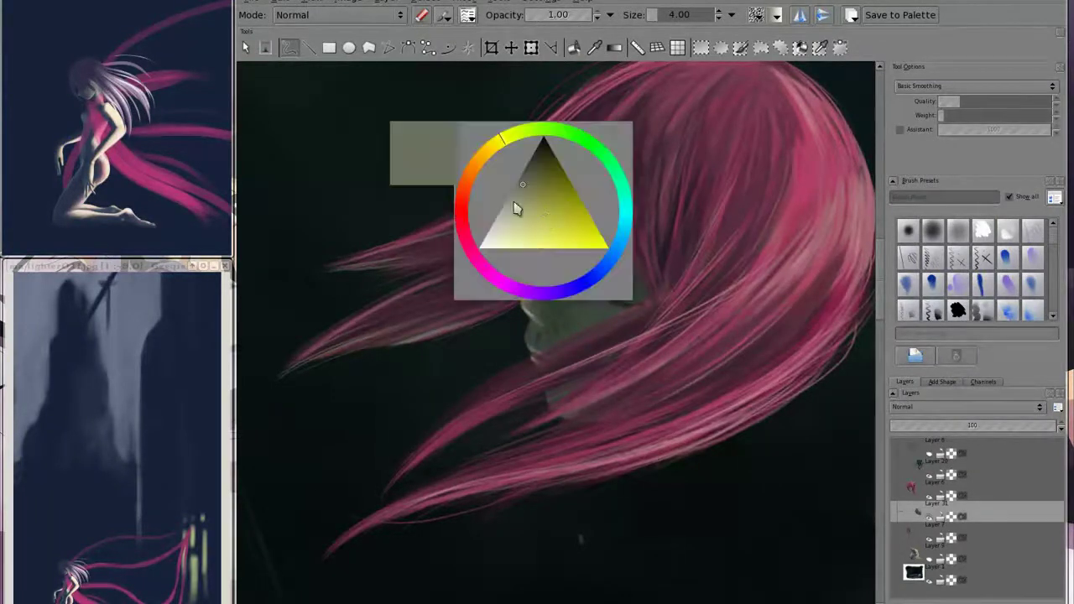
left_click_drag(463, 197, 412, 220)
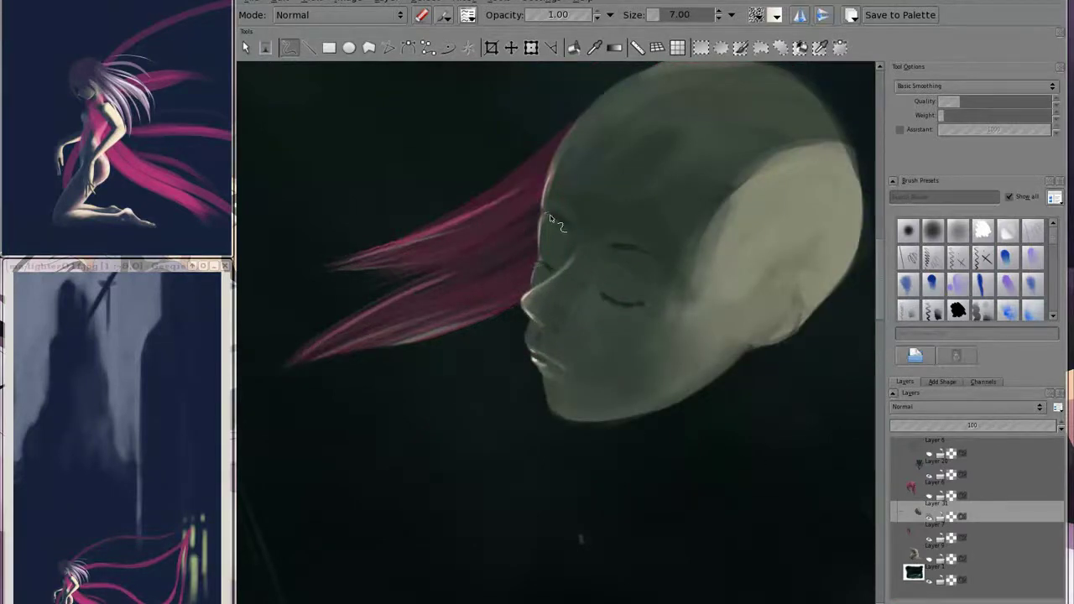
scroll(843, 466, "left", 2)
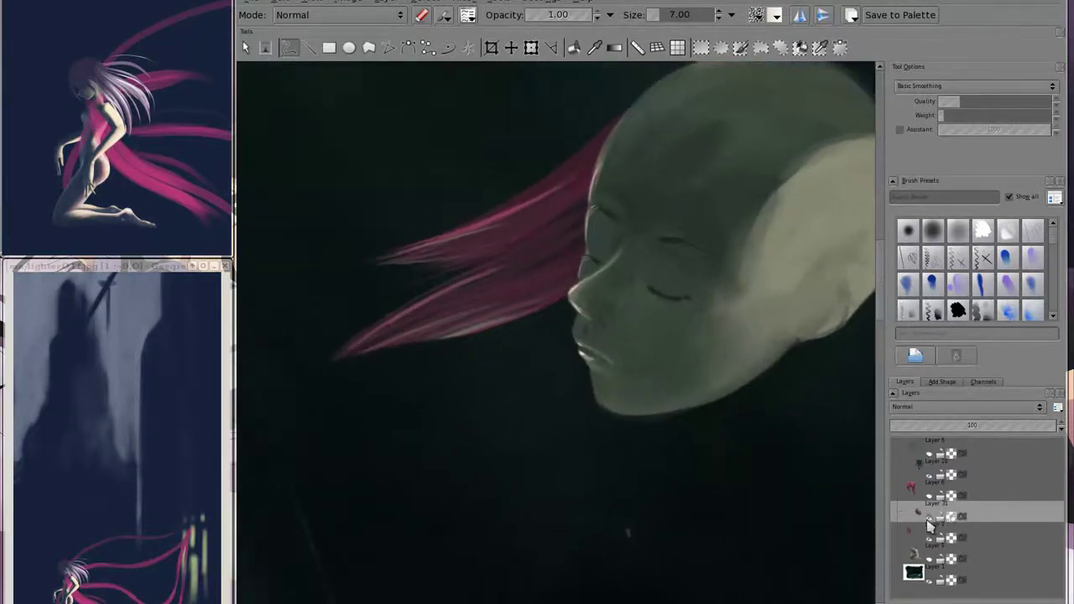
right_click(556, 336)
left_click(622, 323)
key("bracketleft")
key("bracketleft")
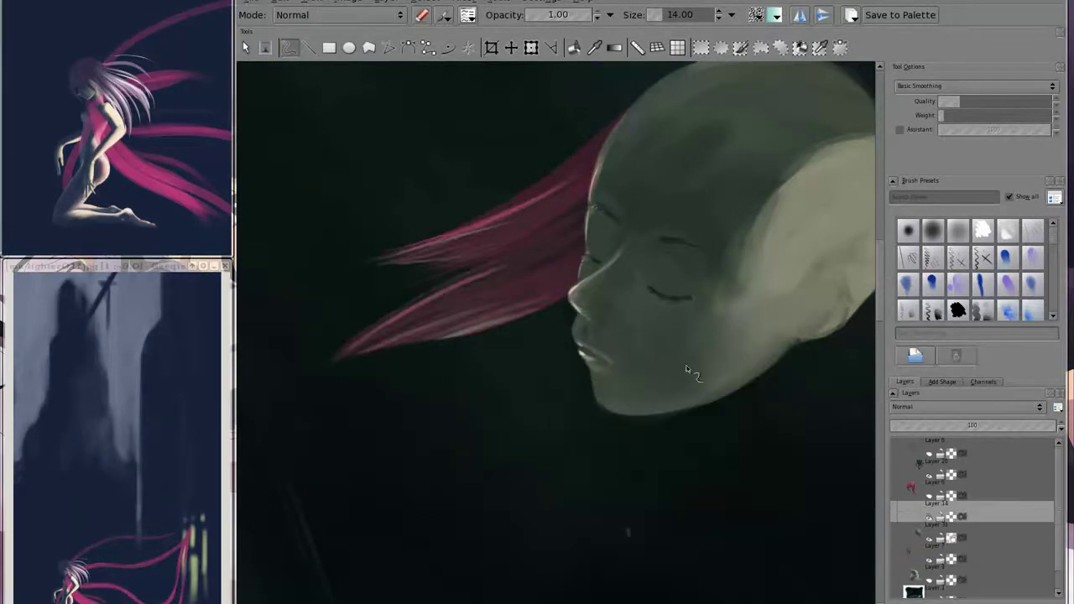
left_click_drag(585, 365, 660, 373)
- Paint a cyan glow along the nose and lips, erase it, and merge the layer down
mouse_move(573, 351)
left_mouse_down()
mouse_move(604, 350)
mouse_move(583, 294)
mouse_move(618, 285)
left_mouse_up()
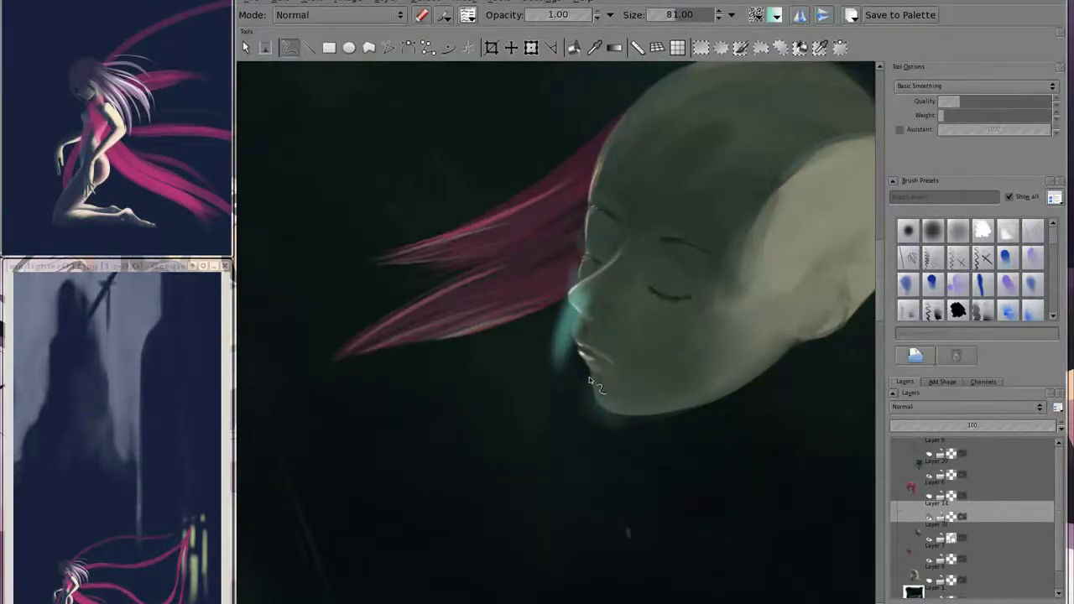
left_click_drag(567, 347, 566, 269)
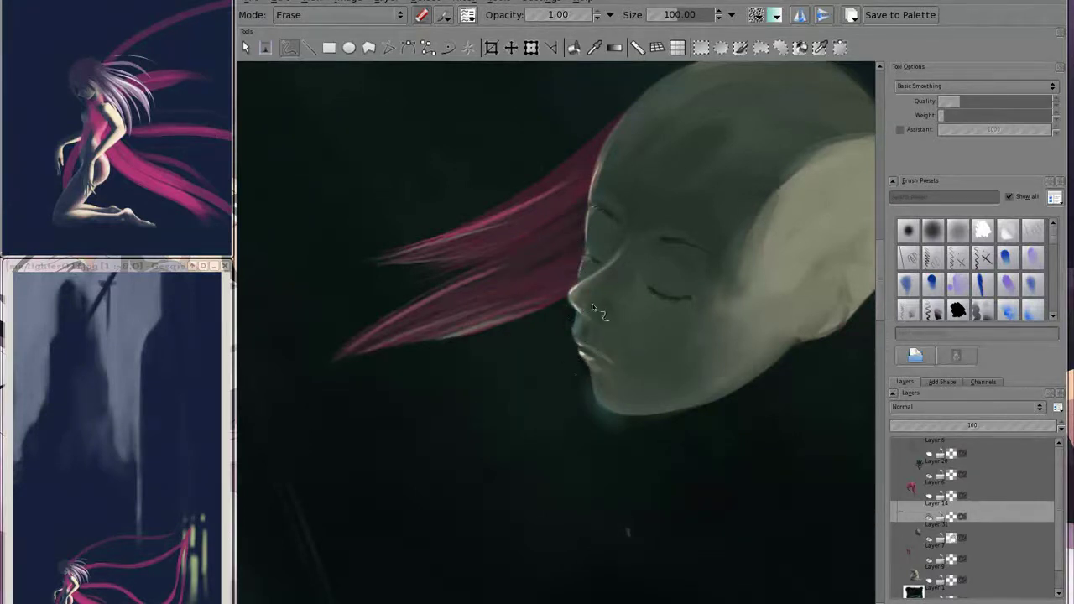
mouse_move(588, 382)
left_mouse_down()
mouse_move(571, 410)
mouse_move(660, 424)
left_mouse_up()
key("ctrl+e")
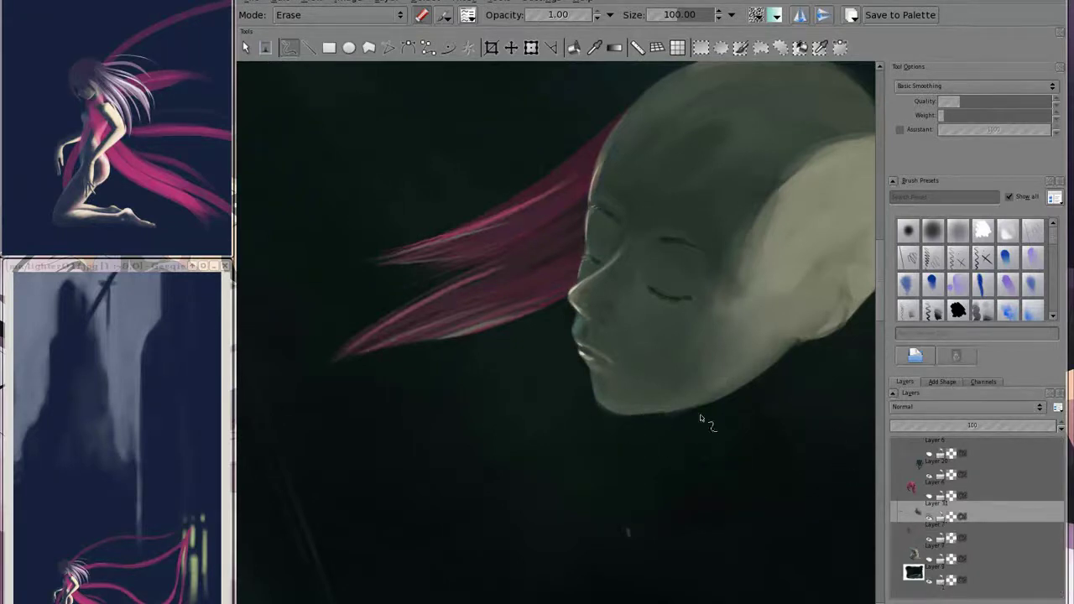
left_click(914, 573)
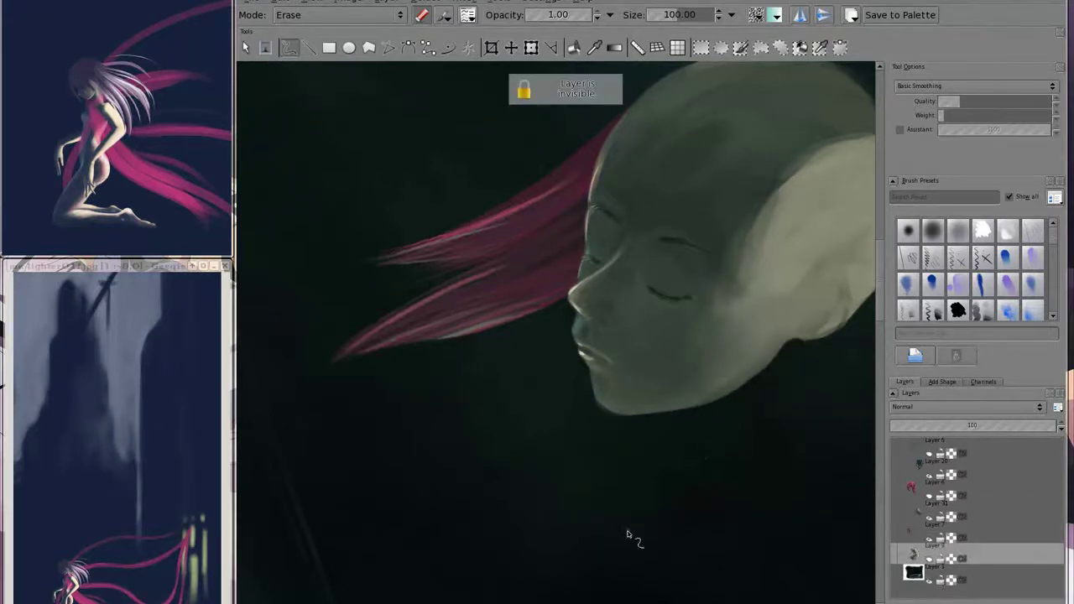
left_click(928, 581)
left_click(965, 514)
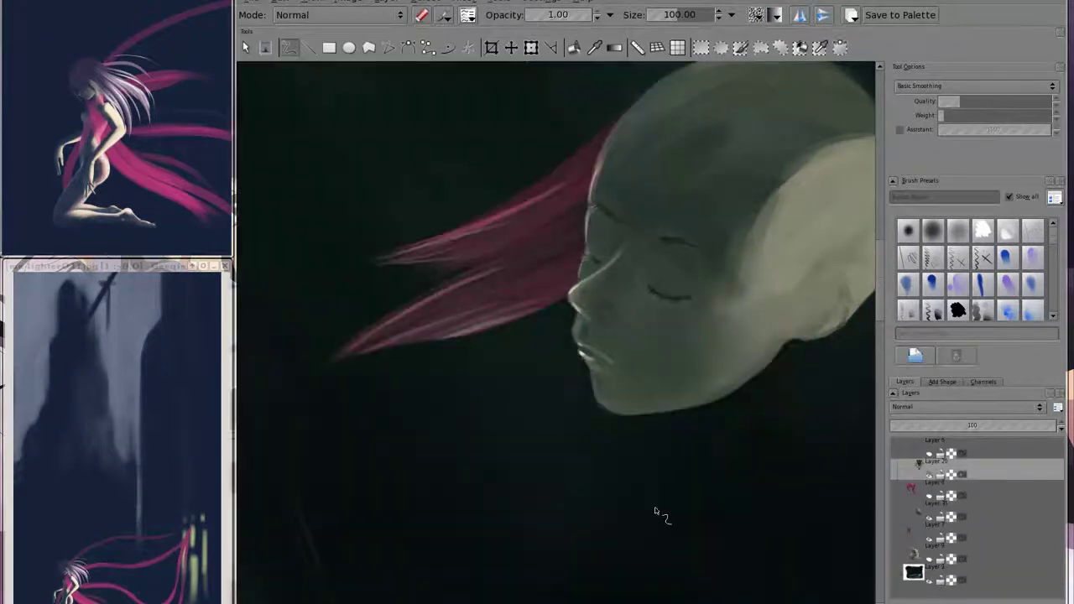
- Zoom out to the whole figure and merge the figure layer down into Layer 7
left_click_drag(791, 456, 704, 317)
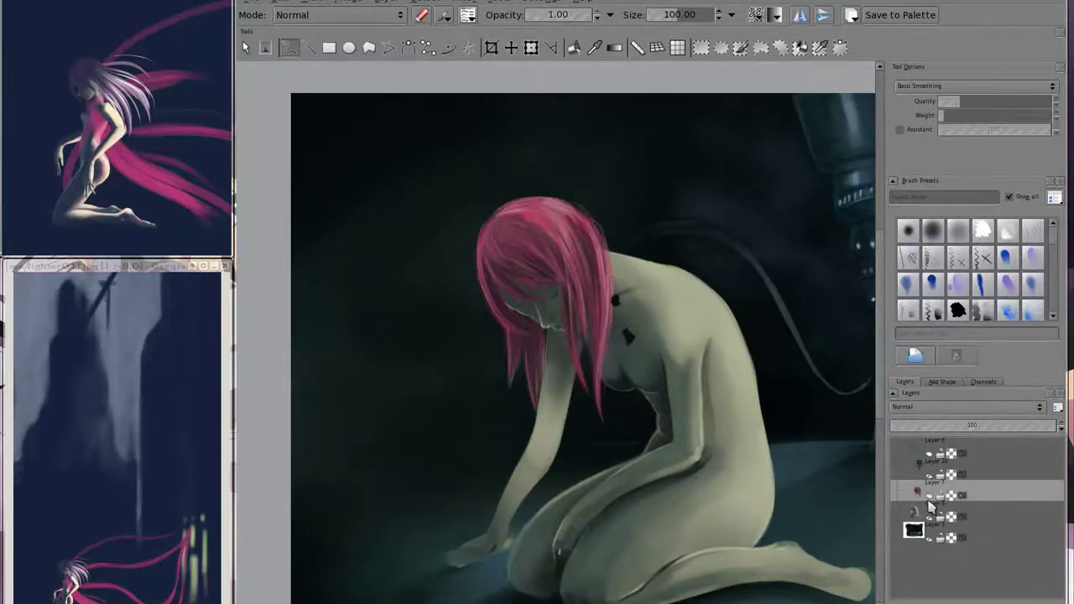
left_click(930, 520)
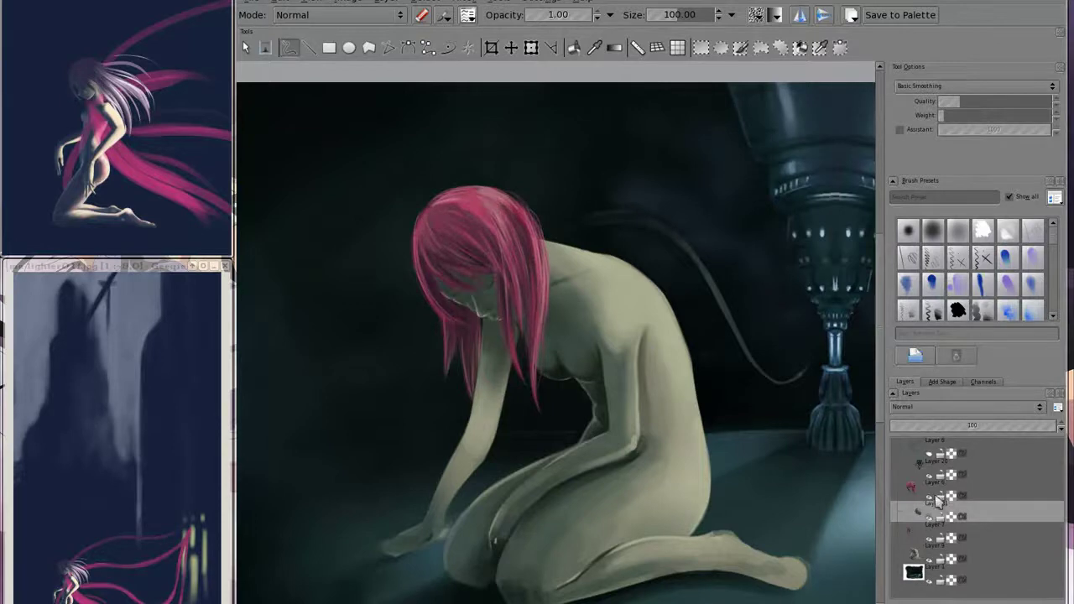
key("ctrl+e")
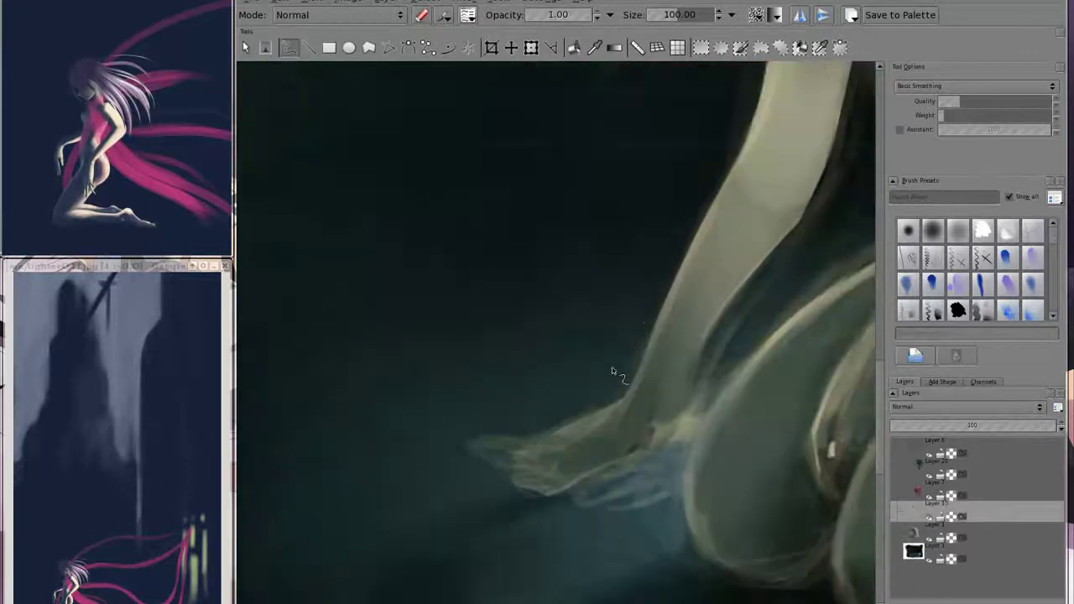
- With a smaller brush, repaint the toe highlights and erase the wispy strokes over leg and foot
key("bracketleft")
key("bracketleft")
left_click_drag(515, 476, 578, 468)
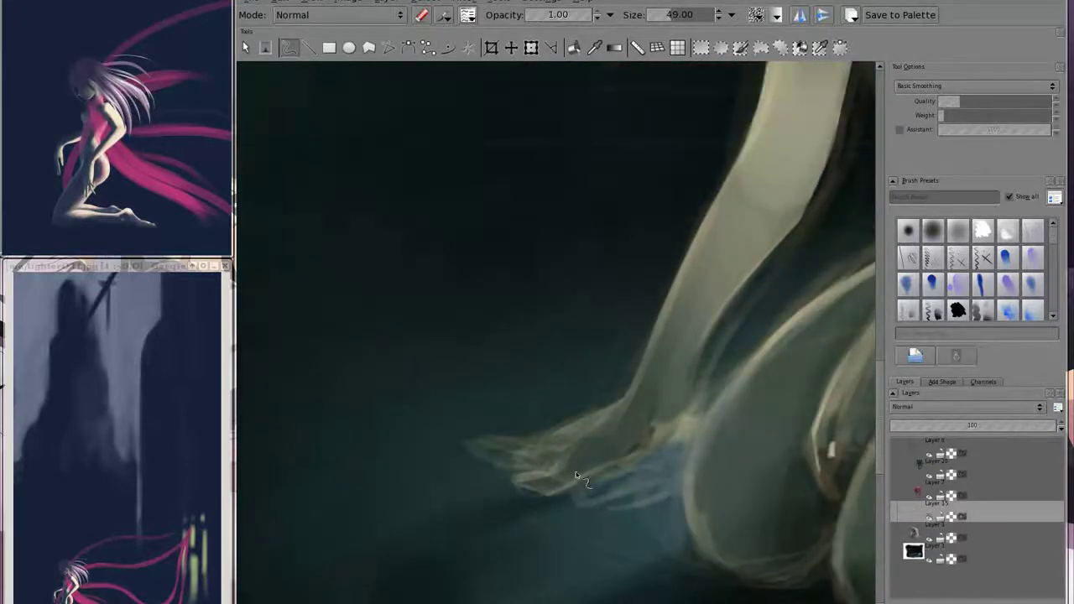
left_click_drag(638, 453, 618, 464)
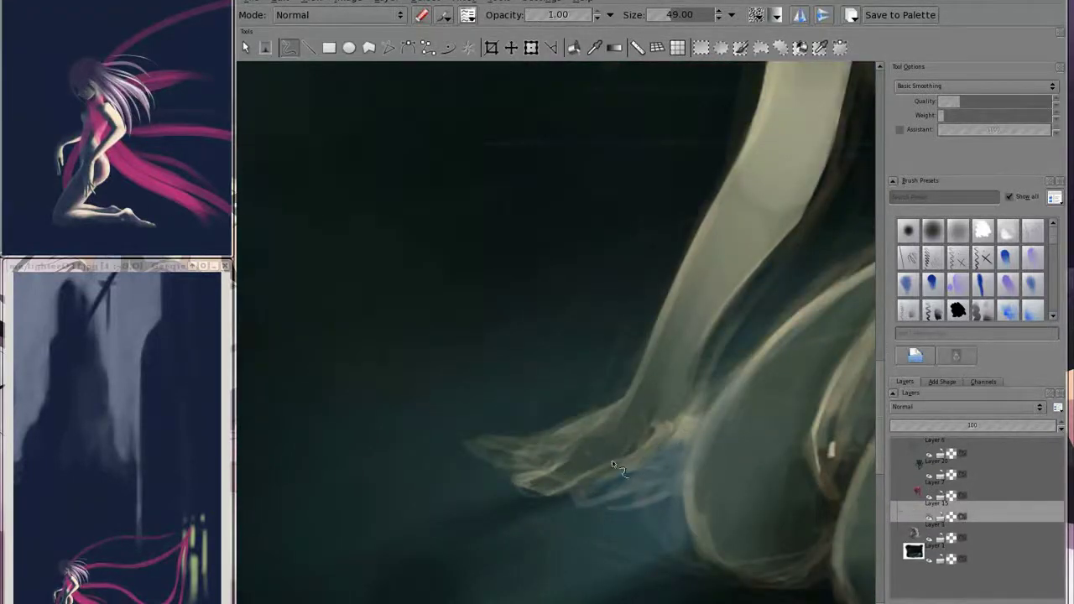
mouse_move(575, 428)
left_mouse_down()
mouse_move(582, 456)
mouse_move(492, 443)
mouse_move(545, 450)
left_mouse_up()
key("e")
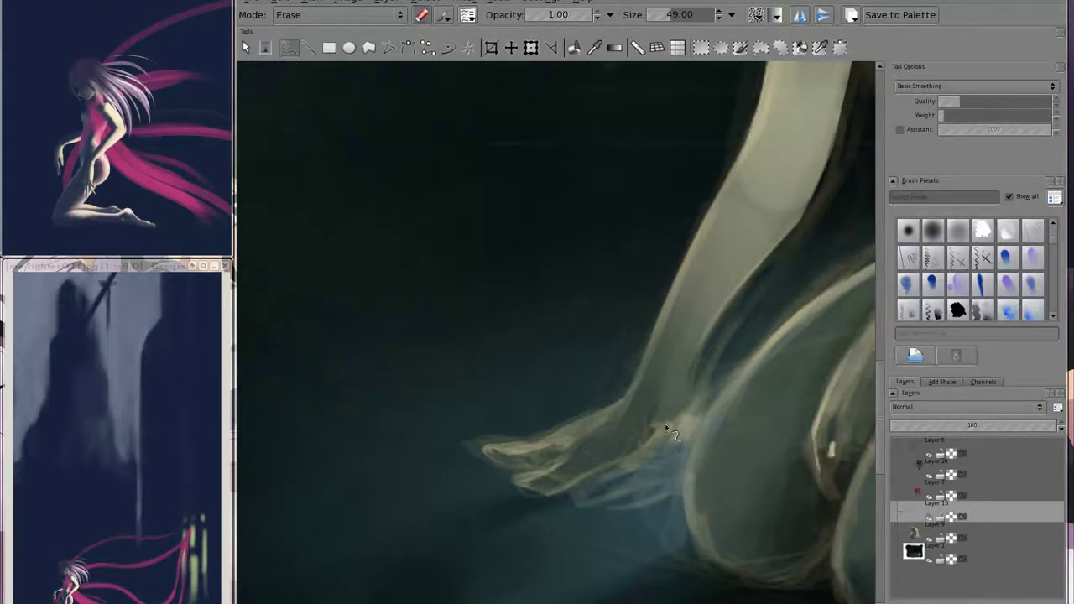
key("Delete")
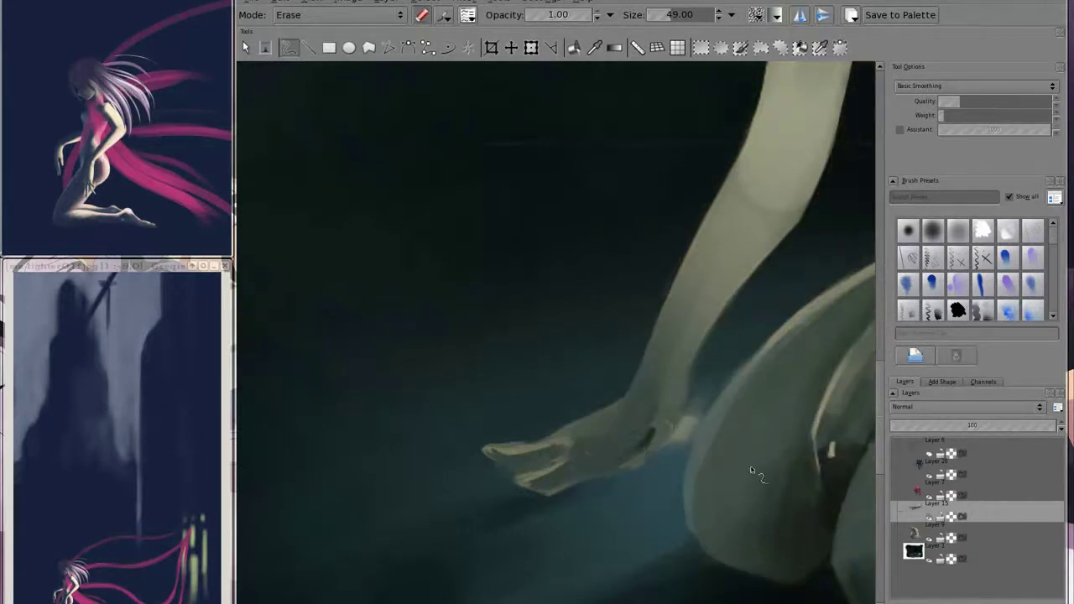
left_click(929, 516)
left_click(929, 536)
- Merge the touch-up layer down and lighten the shadow between forearm and thigh
key("p")
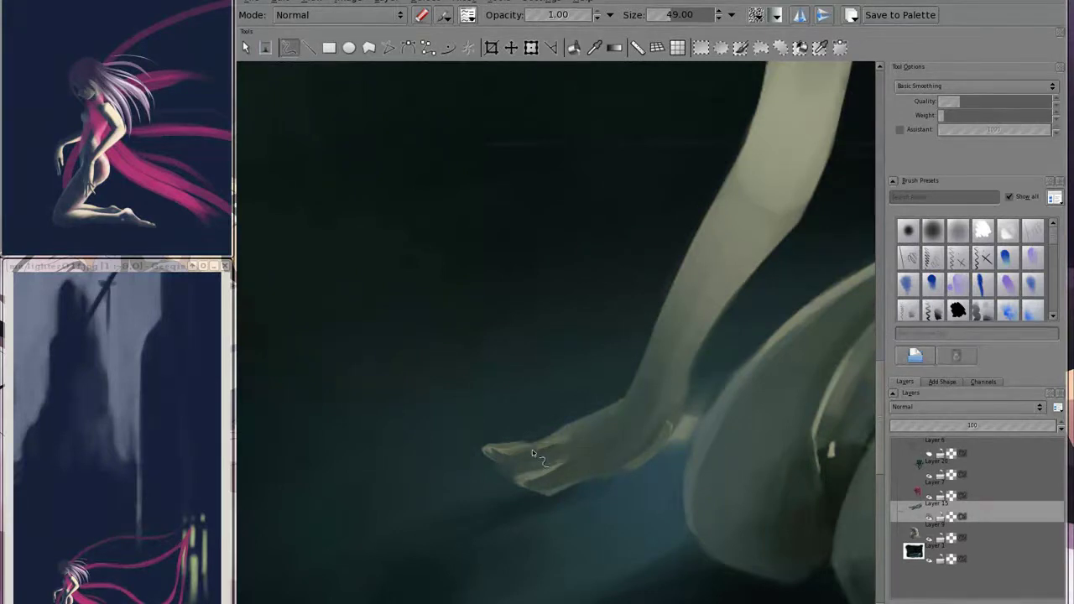
key("e")
key("ctrl+e")
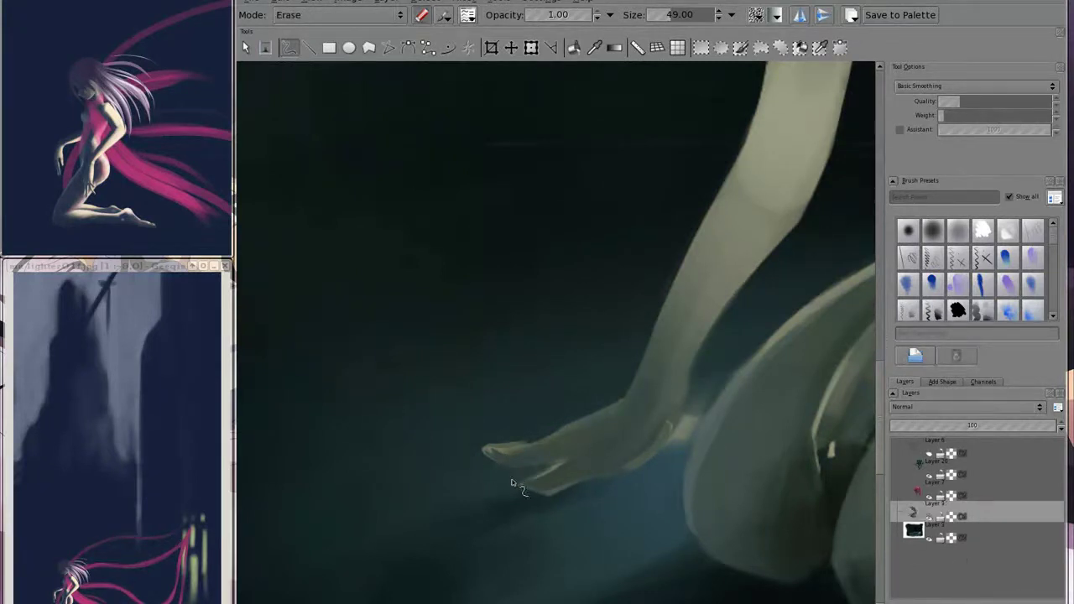
left_click_drag(714, 380, 672, 437)
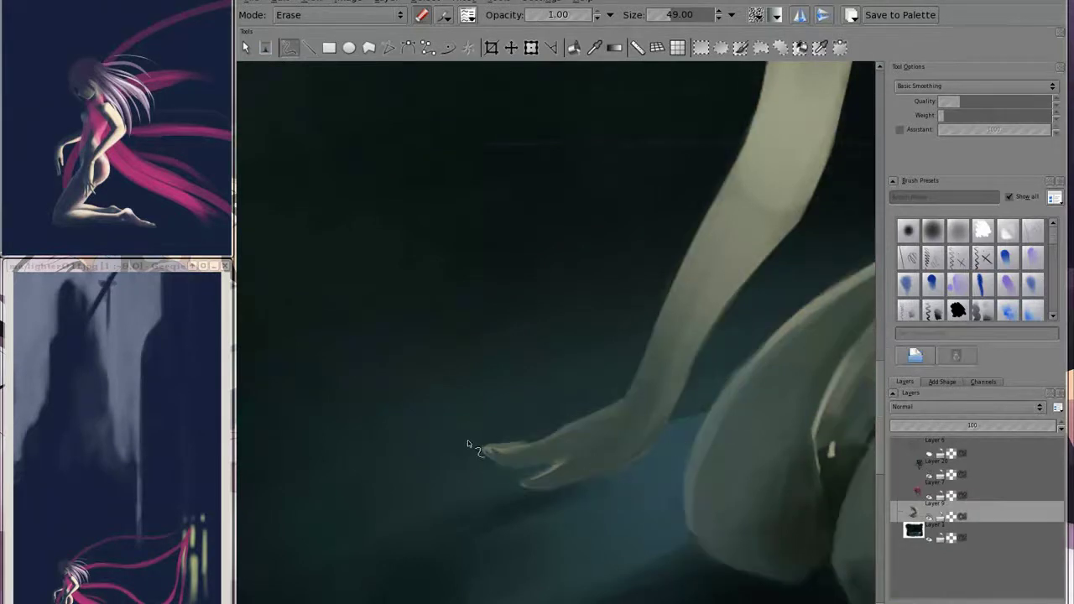
key("bracketleft")
key("bracketleft")
key("bracketleft")
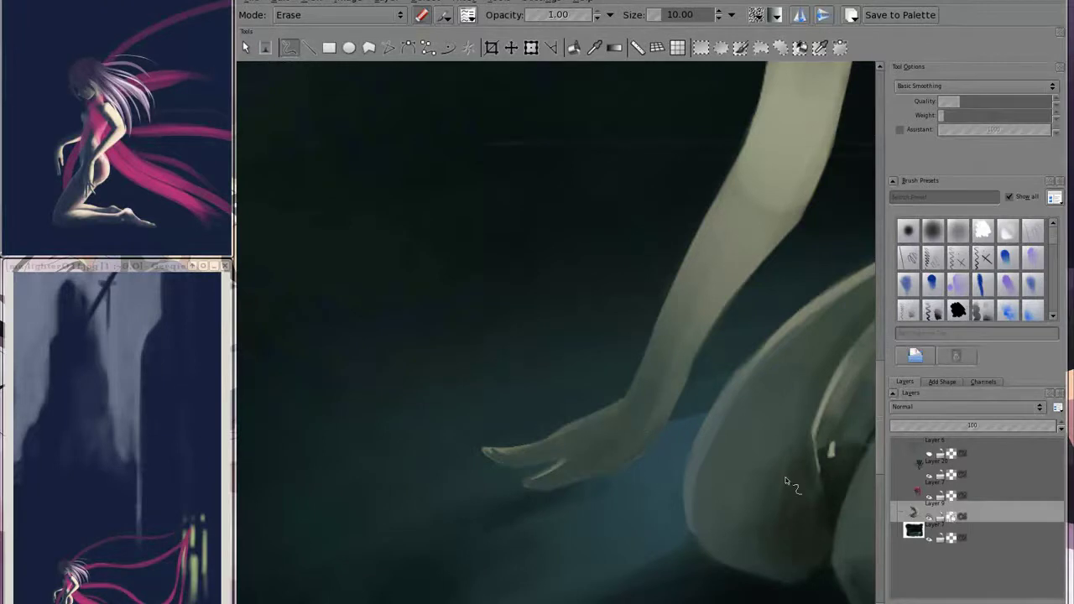
key("e")
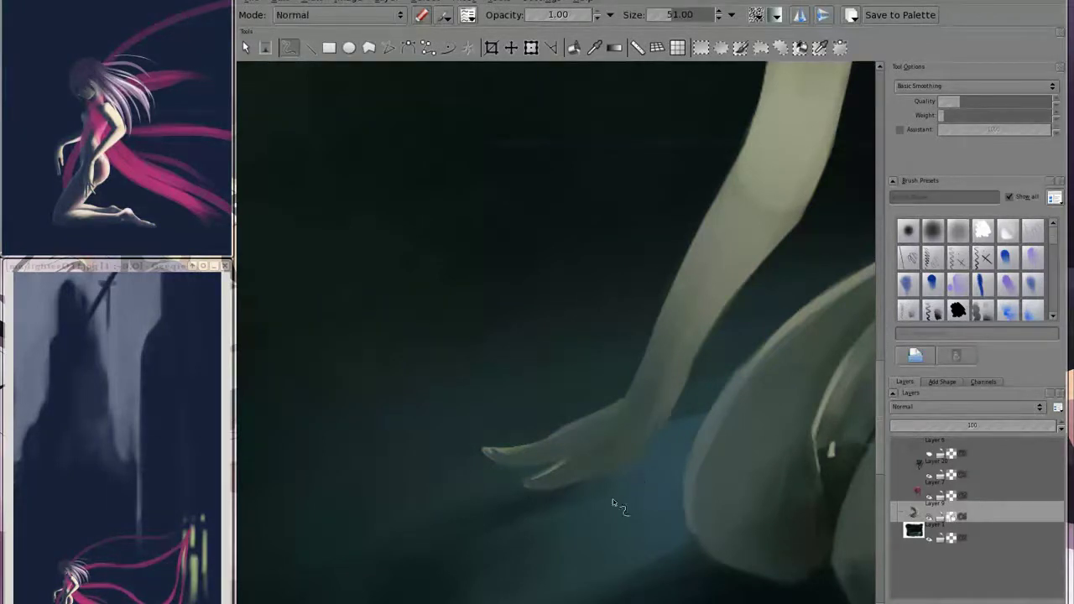
key("bracketright")
key("bracketright")
key("bracketright")
key("bracketleft")
key("bracketleft")
key("bracketleft")
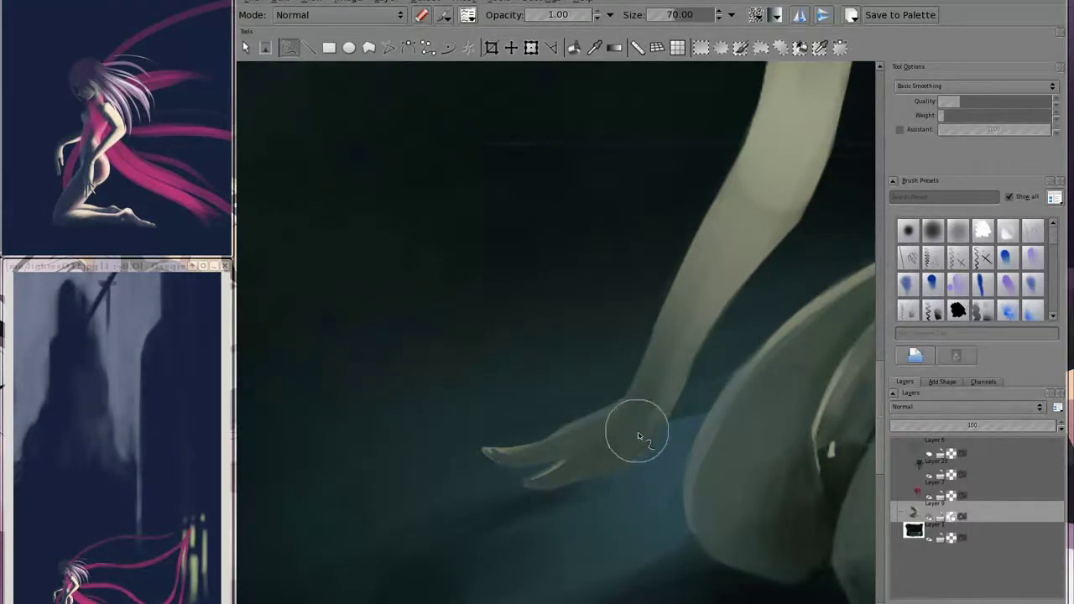
- On a new layer, paint dark lines separating the fingers, then merge it down
key("Insert")
mouse_move(579, 447)
left_mouse_down()
mouse_move(496, 475)
mouse_move(558, 465)
left_mouse_up()
key("e")
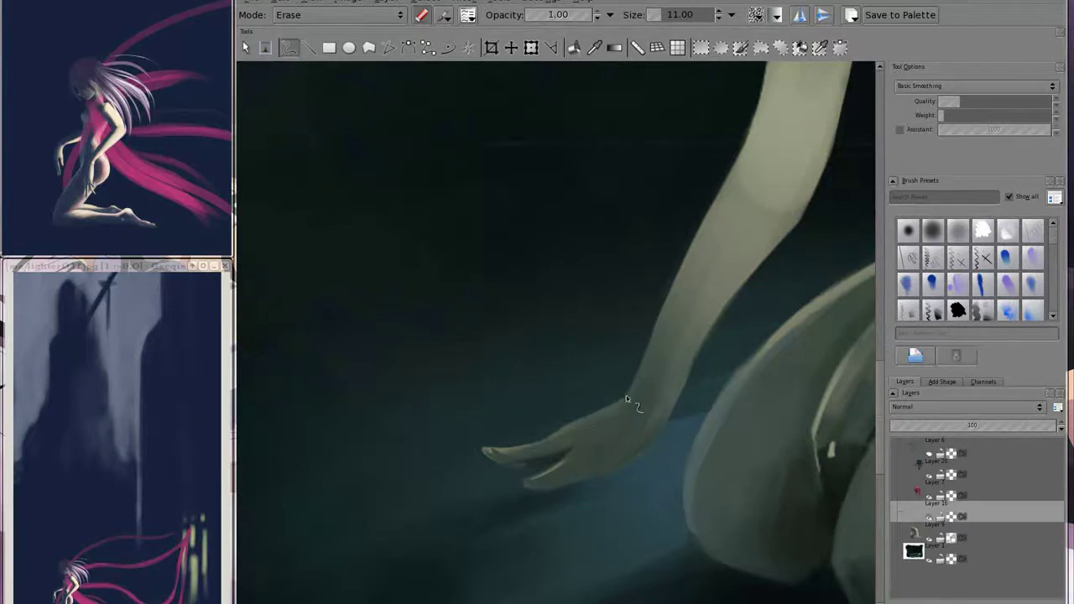
key("e")
key("ctrl+z")
key("e")
key("ctrl+e")
- Clean up the wrist and forearm edges and brighten the top edge of the hand
key("e")
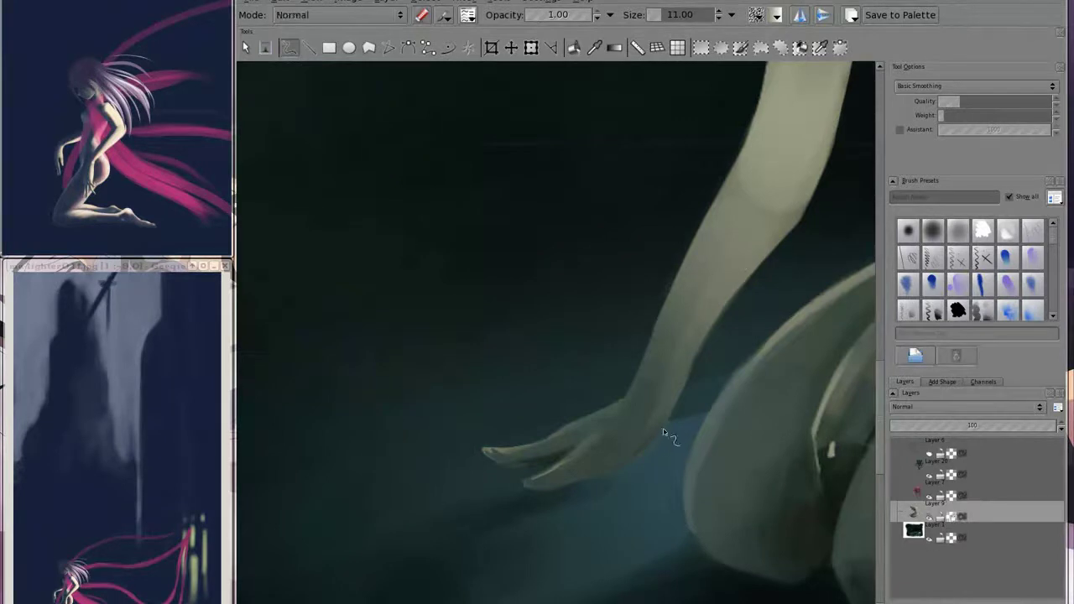
left_click_drag(676, 437, 646, 466)
key("e")
left_click_drag(684, 377, 663, 432)
key("e")
key("e")
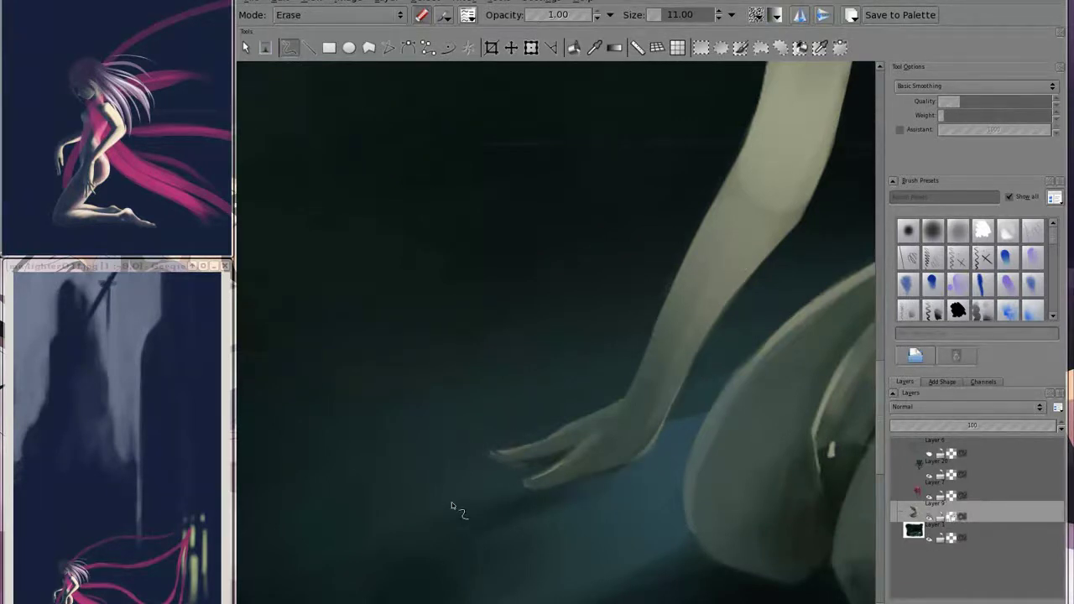
scroll(451, 502, "down", 5)
scroll(453, 503, "up", 5)
scroll(587, 352, "down", 3)
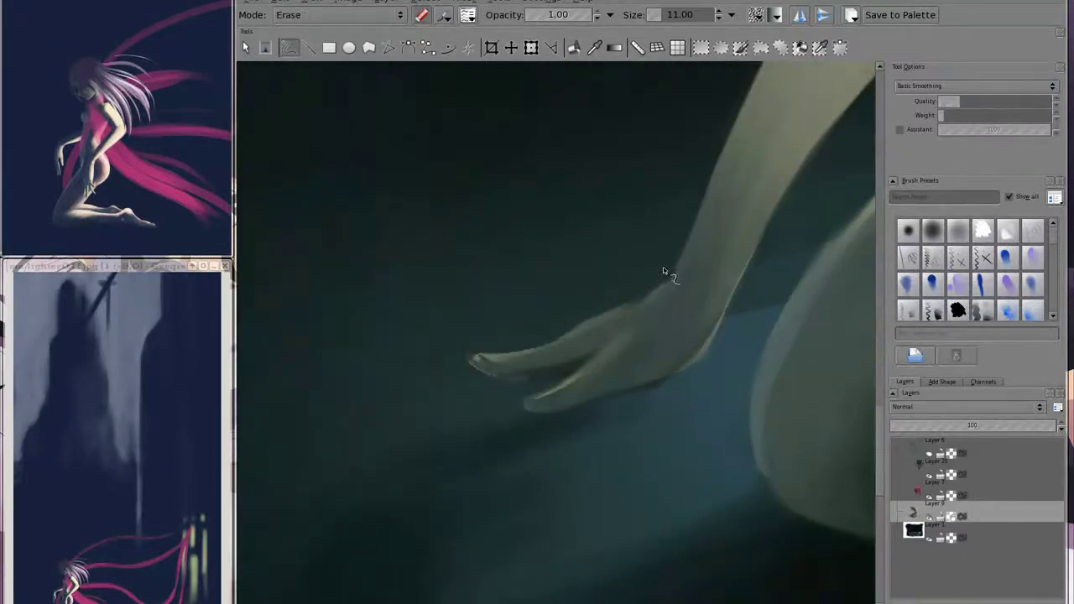
left_click_drag(663, 271, 621, 307)
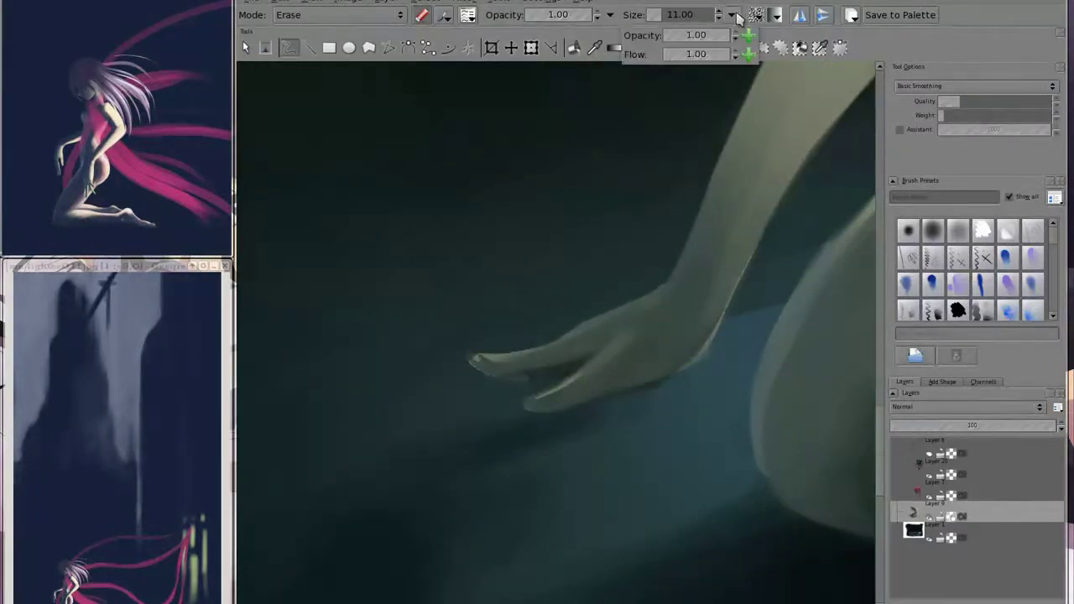
- Bring up the brush tip settings in the brush editor
left_click(467, 14)
left_click(633, 526)
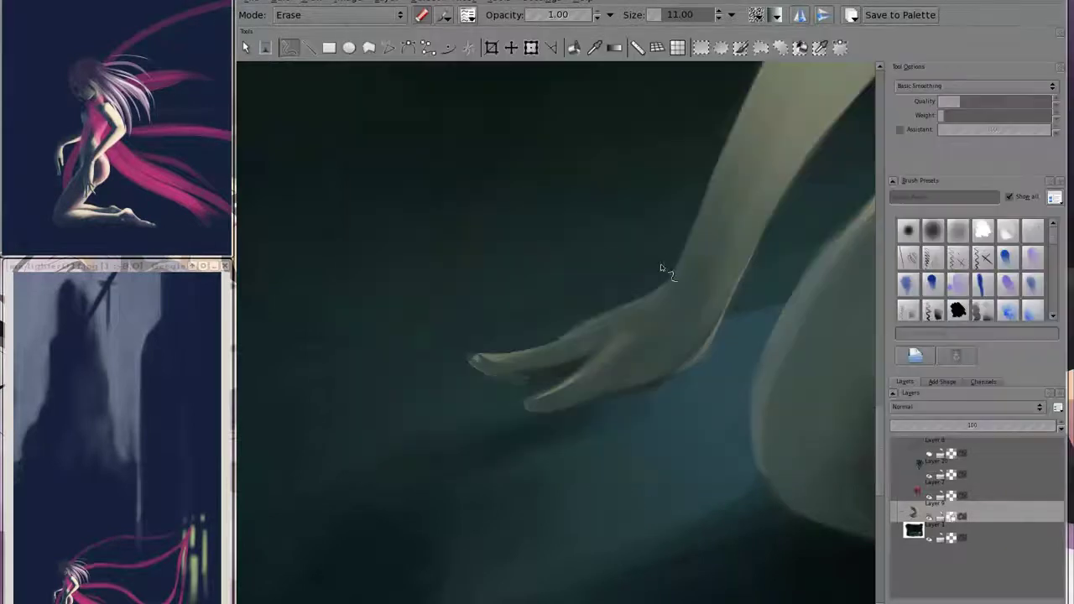
key("F5")
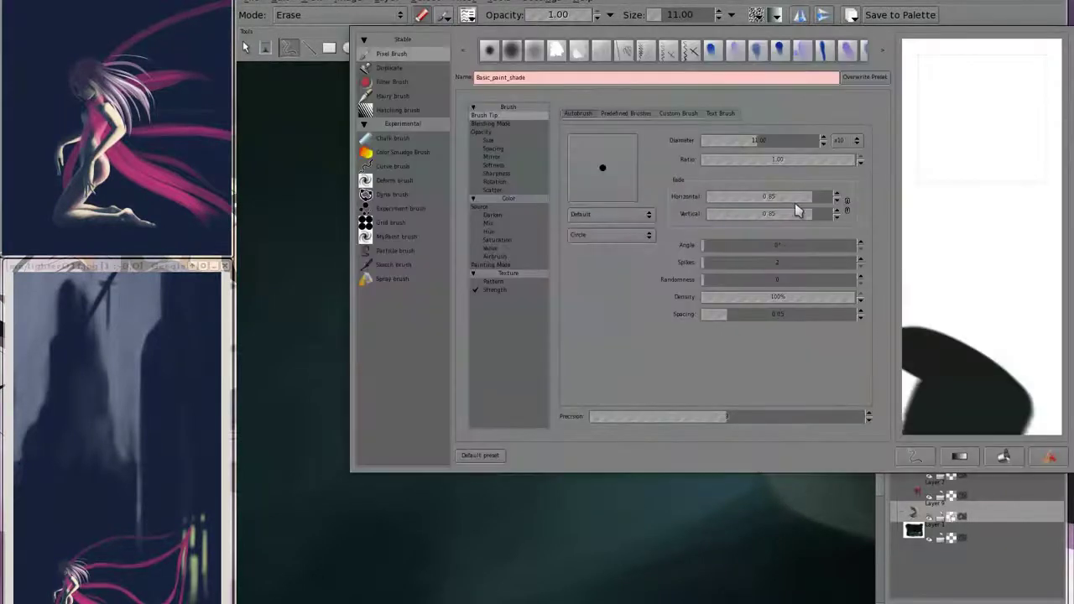
- Soften the brush tip's edge and switch the brush to a small eraser
left_click_drag(807, 213, 740, 216)
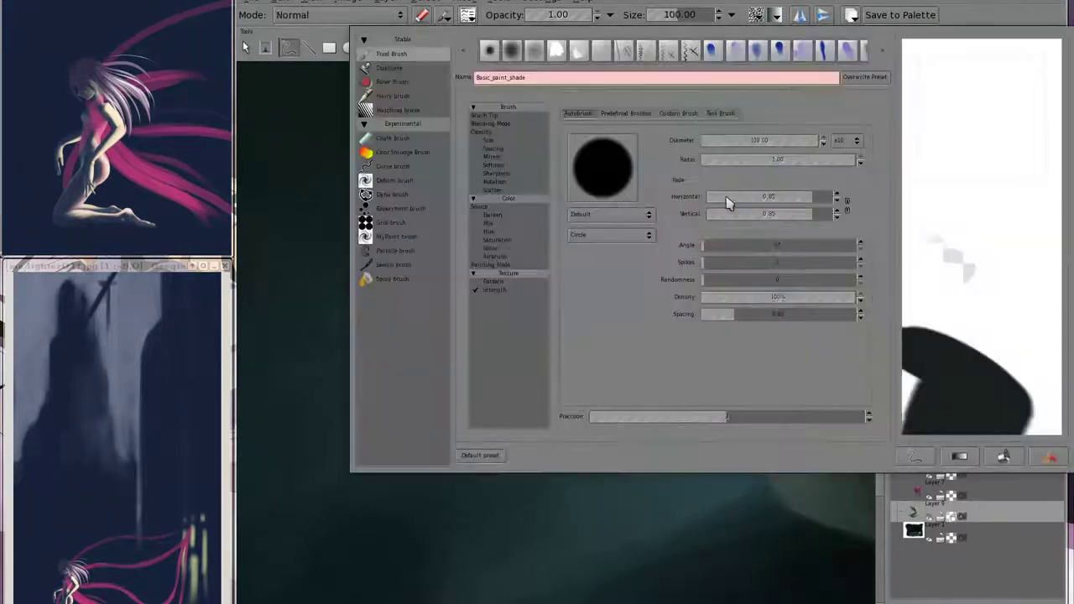
left_click(635, 496)
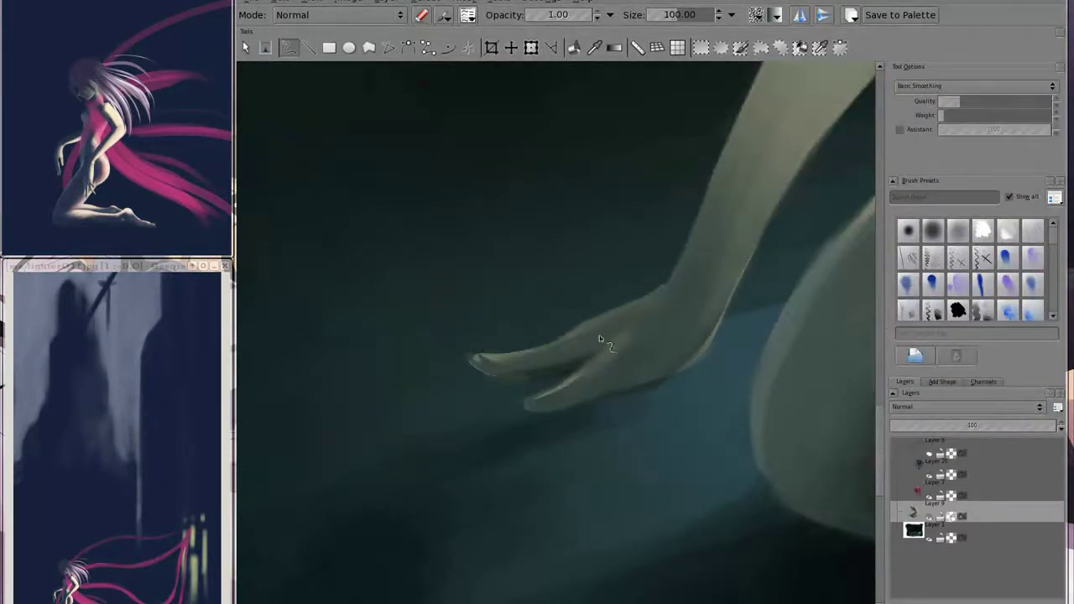
key("e")
key("F5")
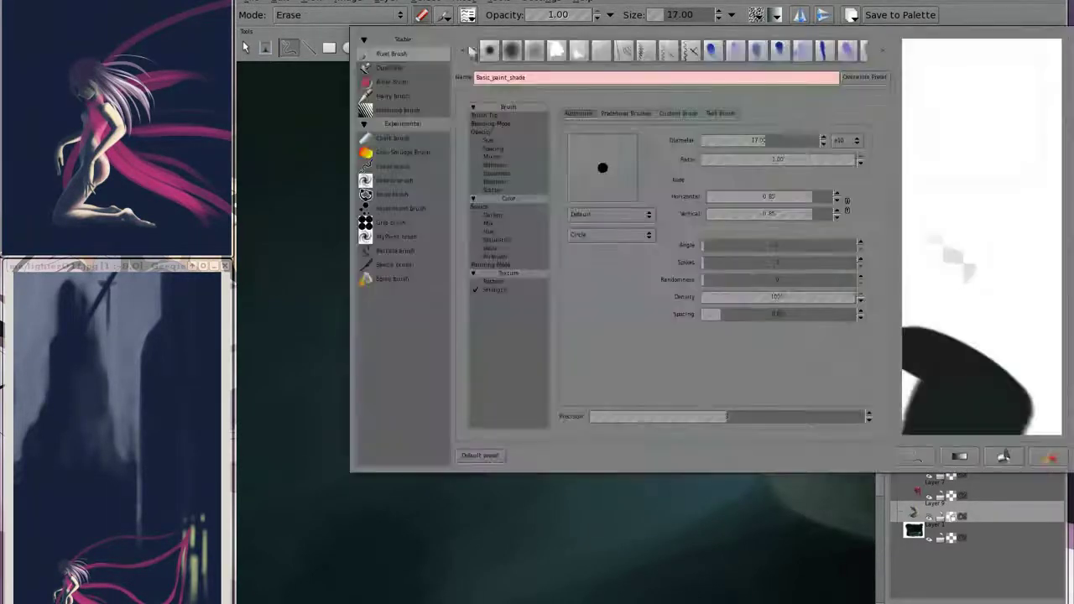
- Browse the brush tip types, keep the round generated tip, and check the Size curve
left_click(626, 113)
left_click(681, 112)
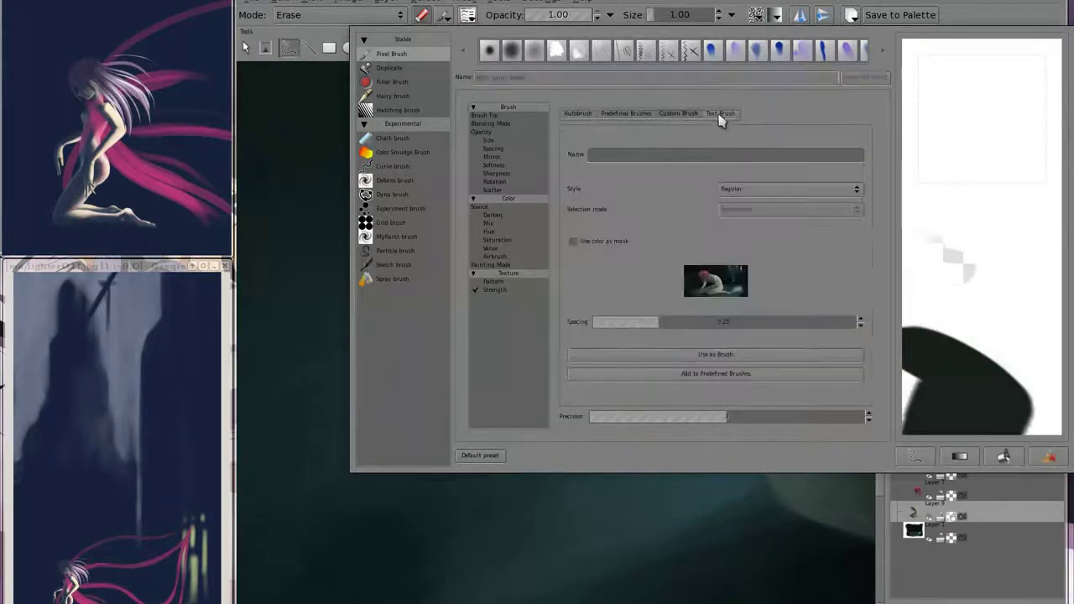
left_click(720, 113)
left_click(578, 113)
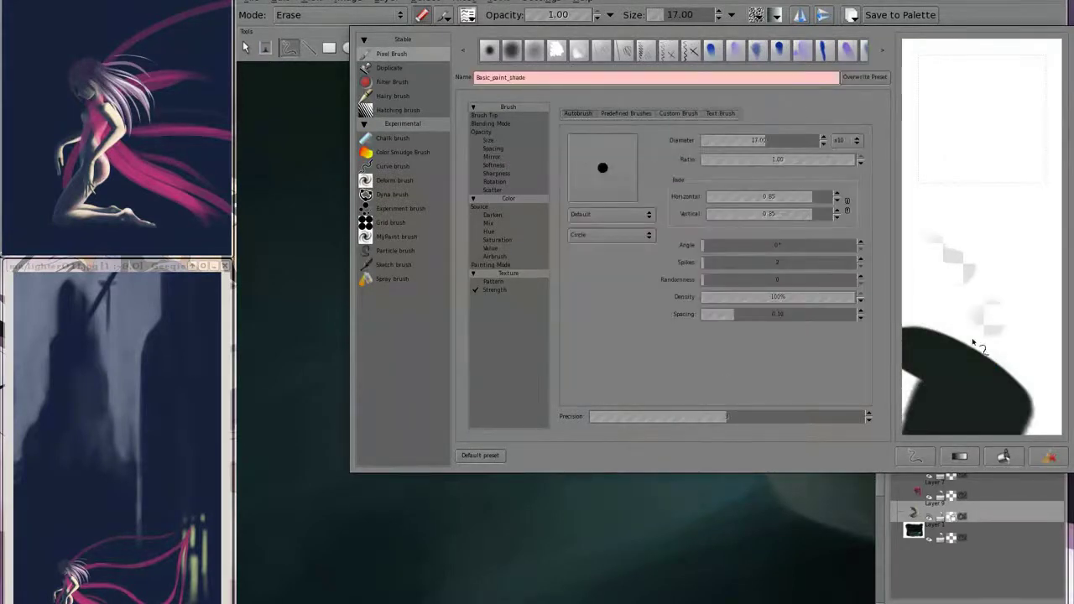
key("F5")
key("F5")
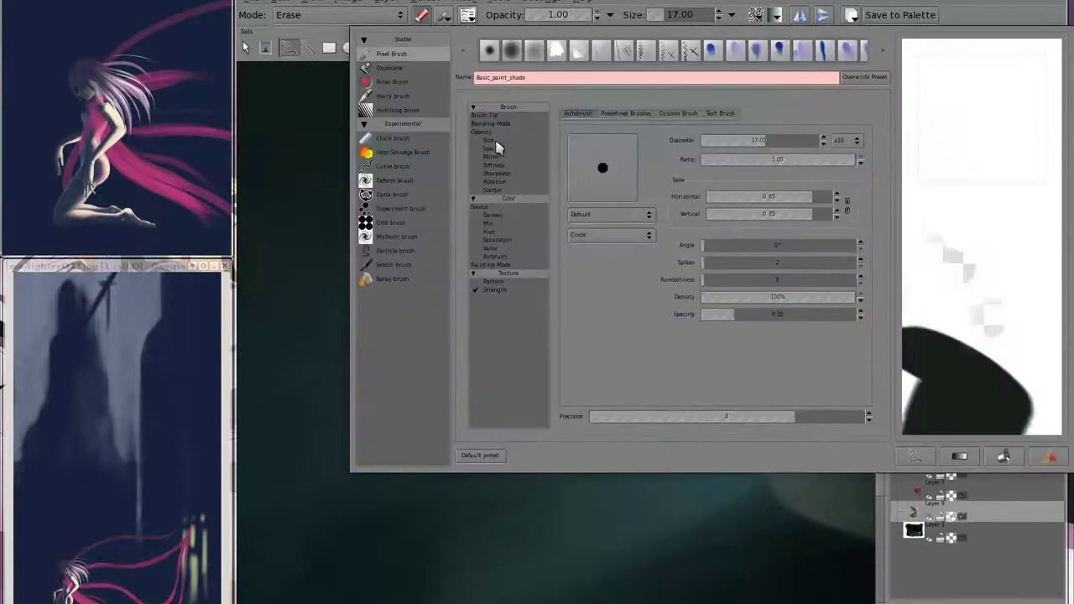
left_click(488, 140)
left_click(485, 115)
key("F5")
- Paint a light highlight on the finger knuckle with a slightly smaller brush
key("e")
key("e")
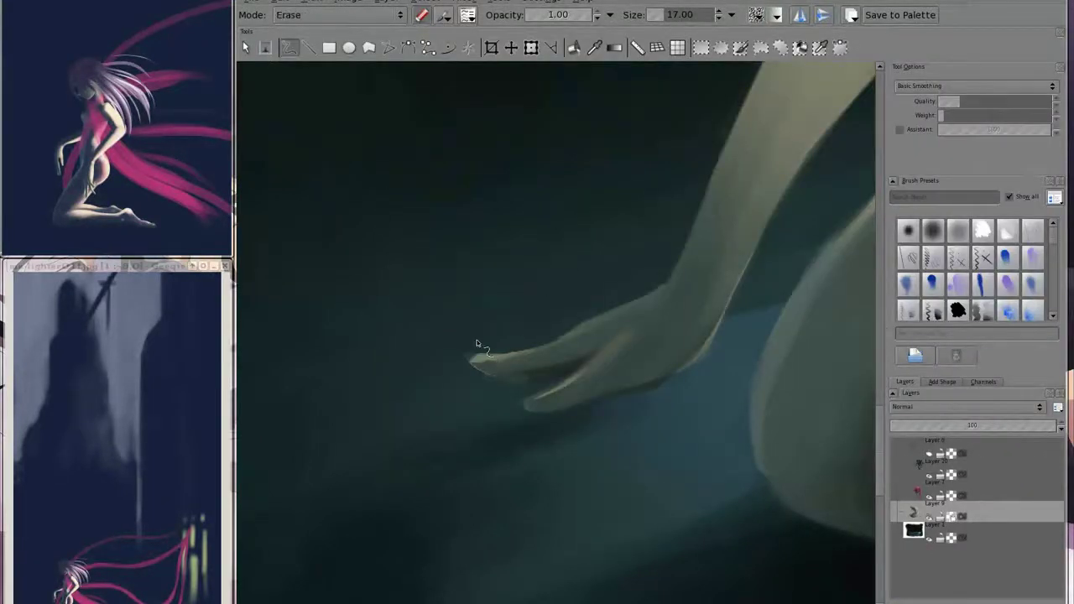
key("e")
key("e")
scroll(531, 417, "down", 1)
scroll(609, 364, "down", 3)
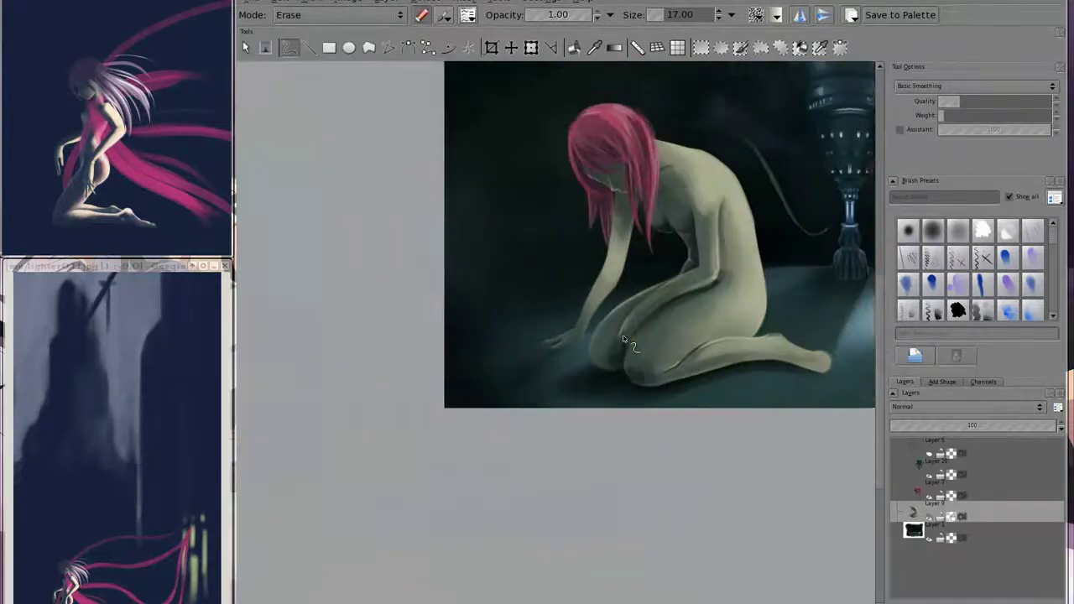
scroll(609, 365, "up", 2)
scroll(677, 351, "up", 4)
left_click_drag(676, 350, 710, 345)
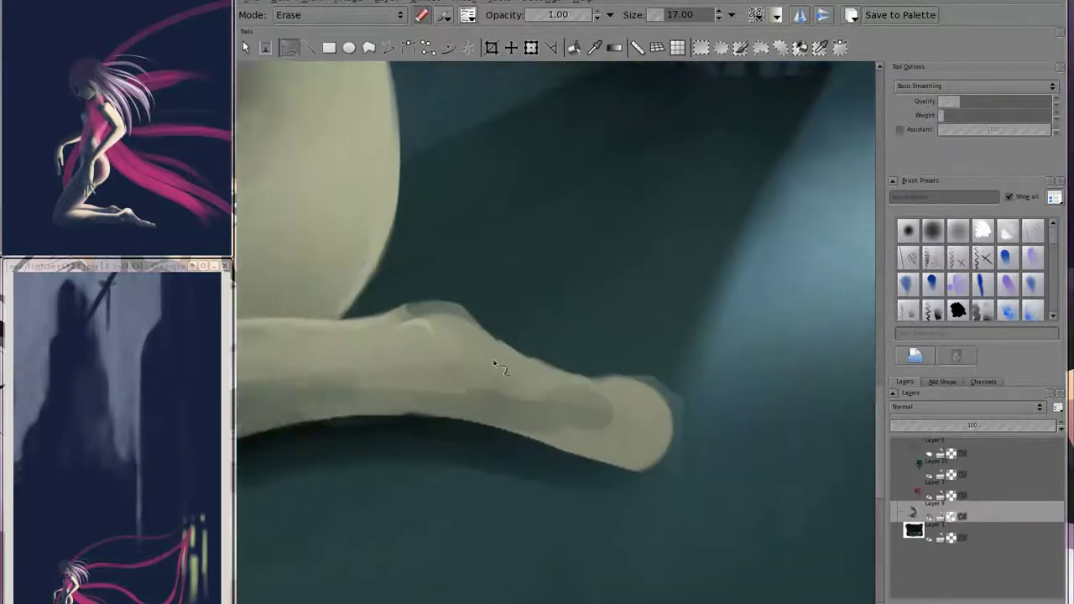
key("e")
key("bracketleft")
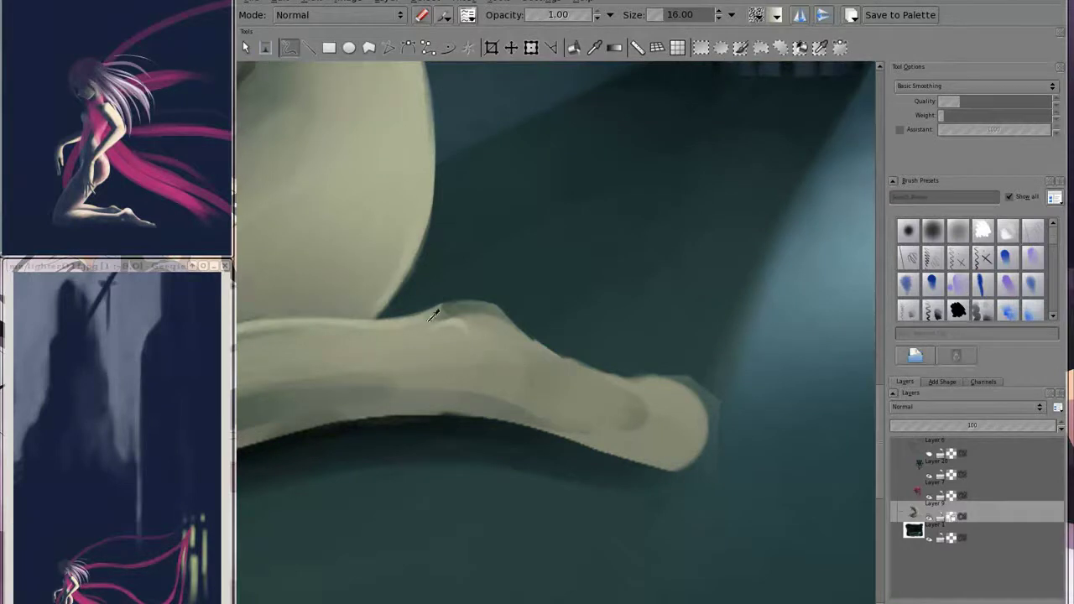
left_click_drag(443, 320, 616, 373)
- Erase and reshape the tip of the foot, then enlarge the brush
key("e")
scroll(616, 373, "down", 5)
key("e")
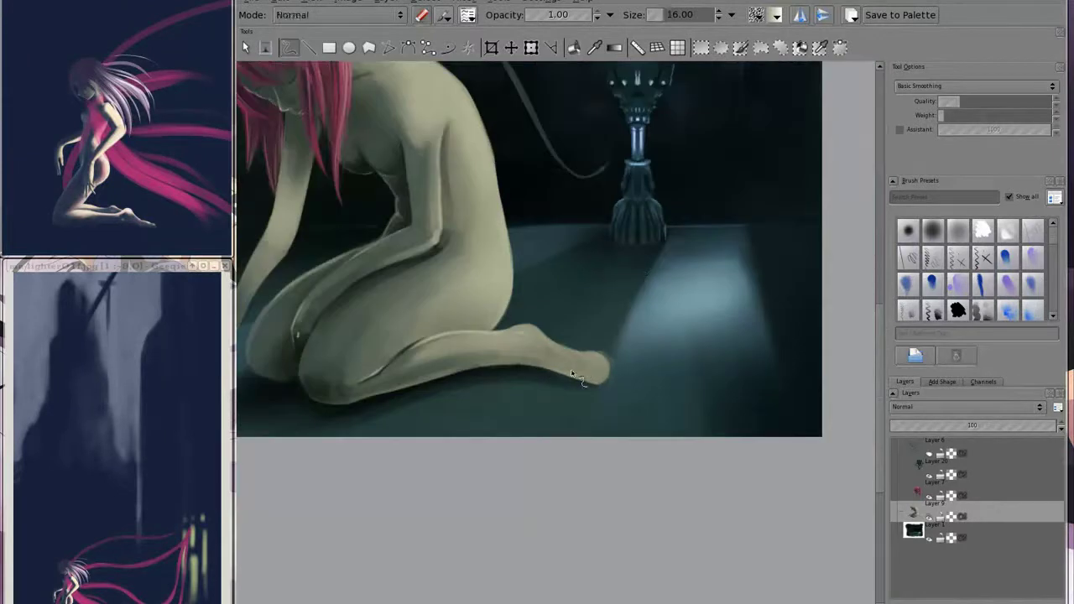
key("e")
left_click_drag(606, 376, 587, 349)
key("e")
key("e")
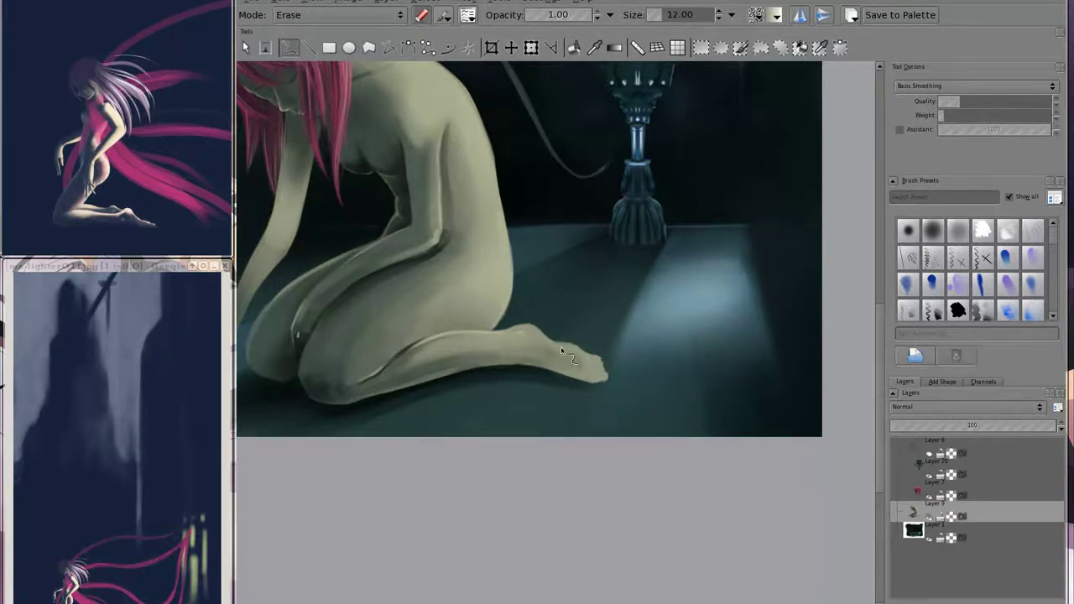
key("e")
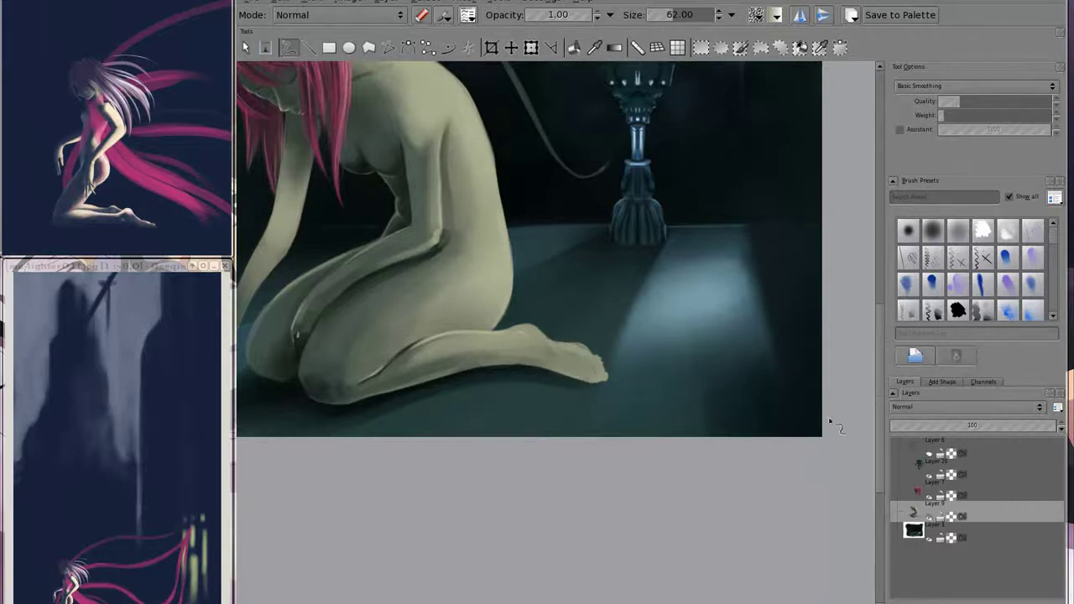
mouse_move(569, 375)
left_mouse_down()
mouse_move(589, 369)
mouse_move(555, 376)
left_mouse_up()
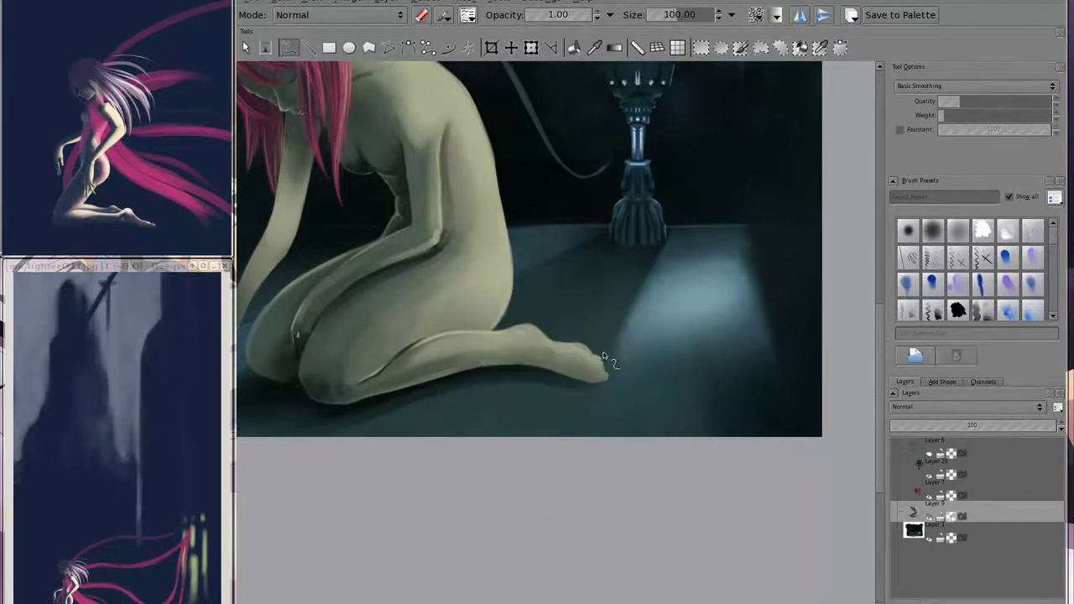
key("e")
key("e")
key("e")
key("e")
- Zoom into the foot and erase its light lower edge darker near the toes
scroll(512, 284, "down", 1)
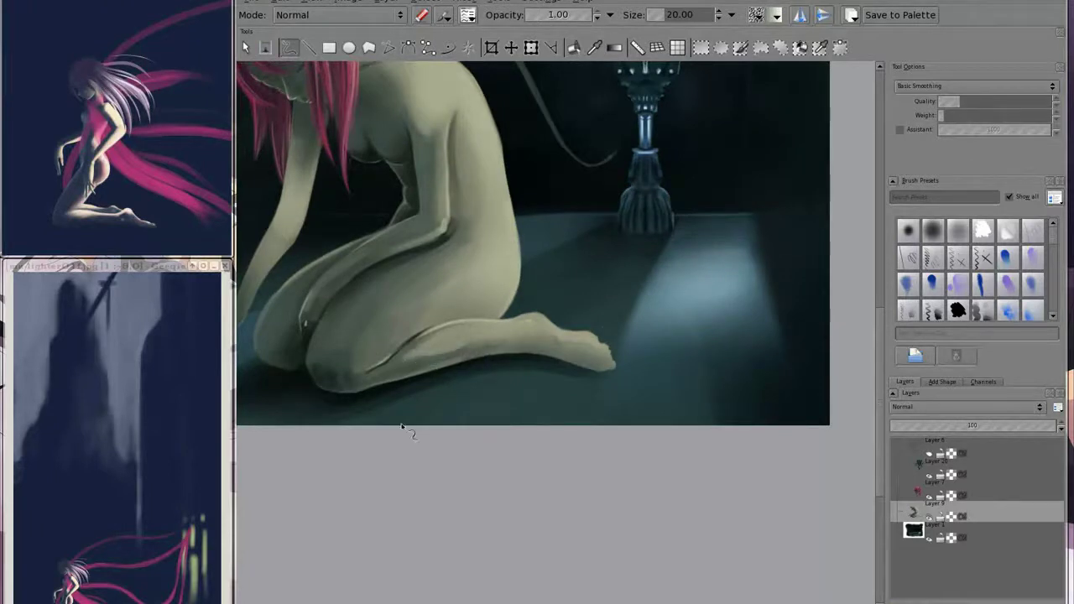
scroll(549, 261, "up", 2)
scroll(549, 261, "up", 2)
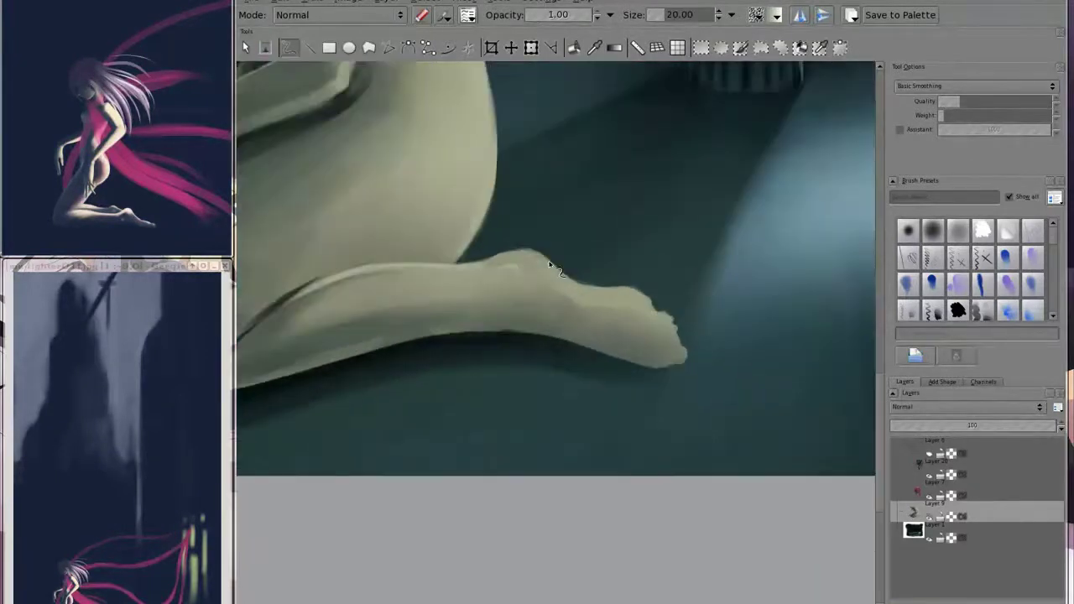
scroll(523, 404, "up", 2)
key("e")
left_click_drag(336, 370, 450, 355)
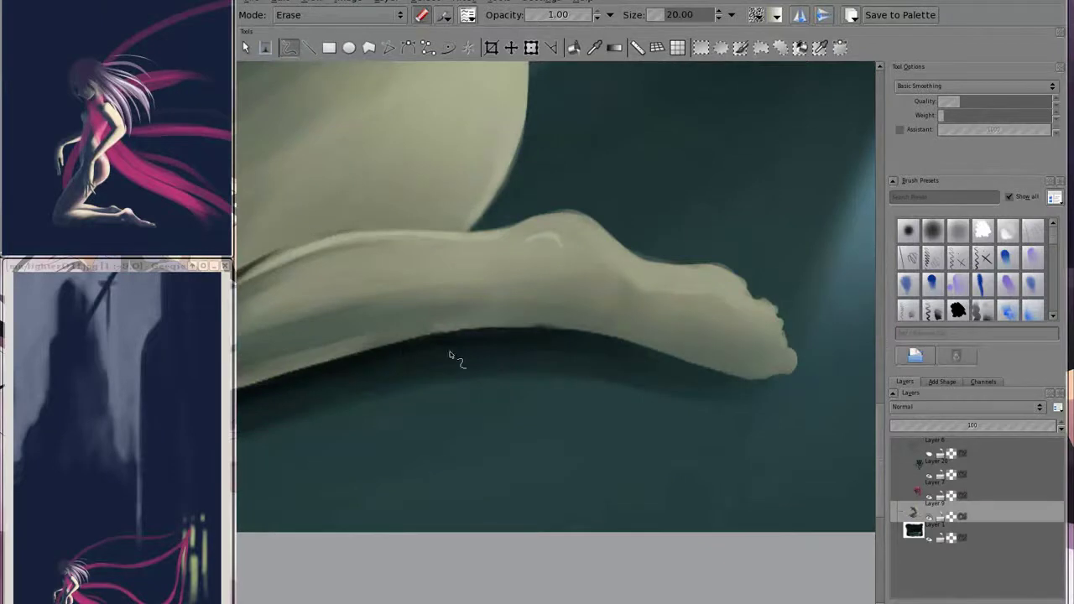
mouse_move(523, 344)
left_mouse_down()
mouse_move(532, 328)
mouse_move(570, 347)
left_mouse_up()
key("e")
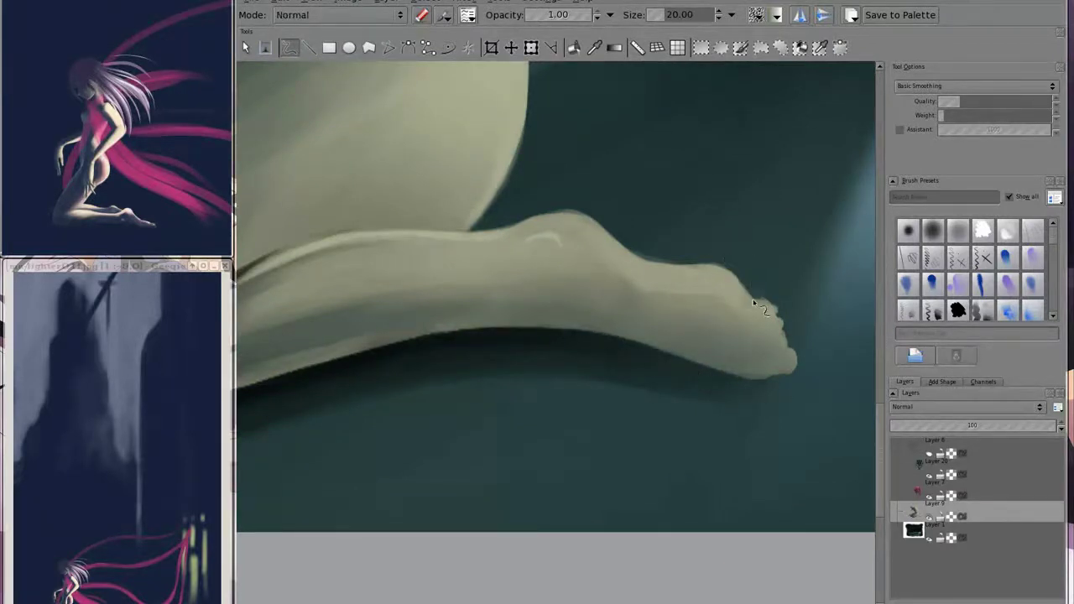
- Paint toe details and light skin highlights along the top of the foot with a size 5 brush
mouse_move(753, 302)
left_mouse_down()
mouse_move(792, 359)
mouse_move(783, 344)
mouse_move(767, 355)
mouse_move(759, 328)
left_mouse_up()
key("bracketleft")
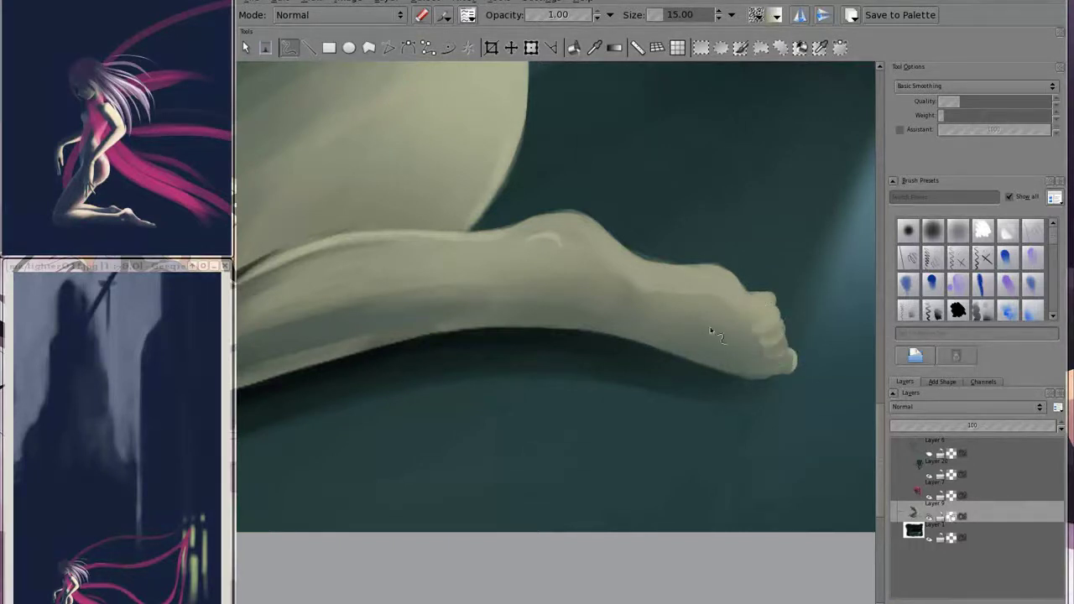
key("shift+i")
left_click(677, 343)
mouse_move(747, 289)
left_mouse_down()
mouse_move(671, 257)
mouse_move(529, 243)
mouse_move(571, 249)
left_mouse_up()
scroll(671, 310, "right", 2)
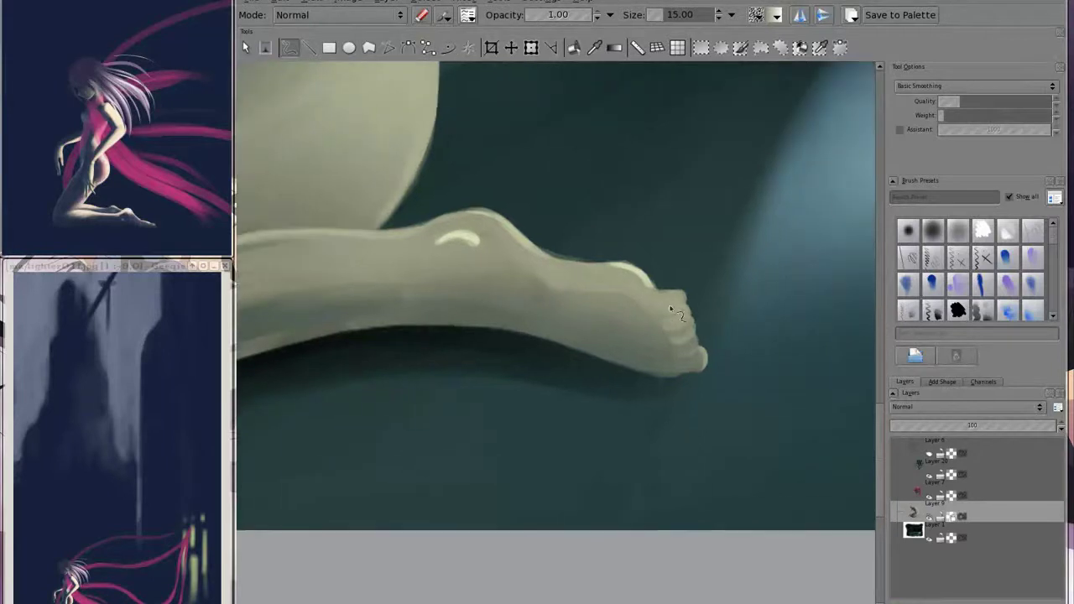
left_click_drag(652, 268, 697, 276)
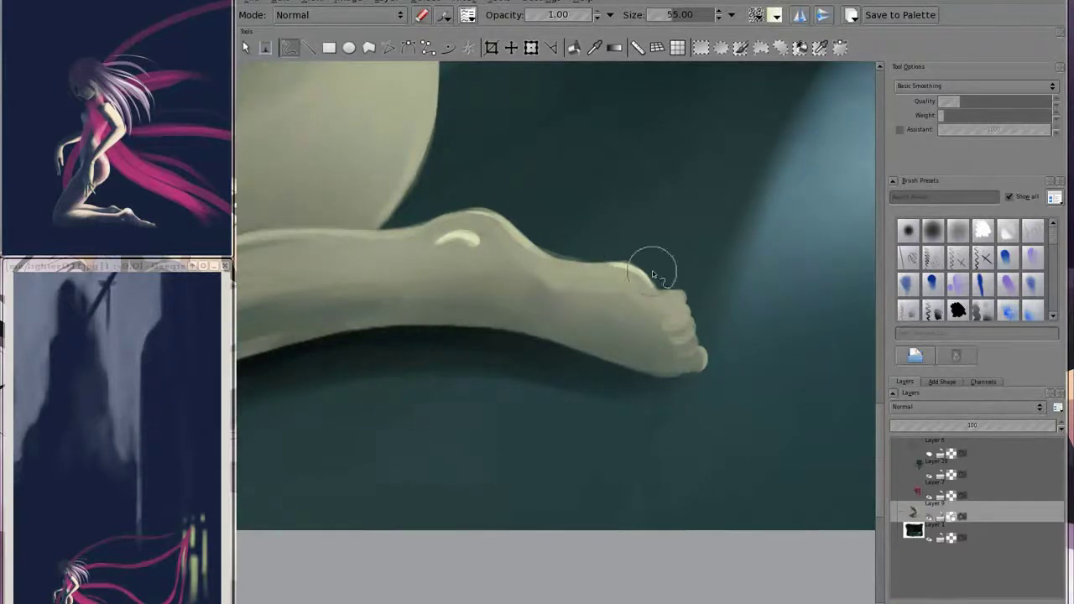
left_click_drag(635, 339, 577, 348)
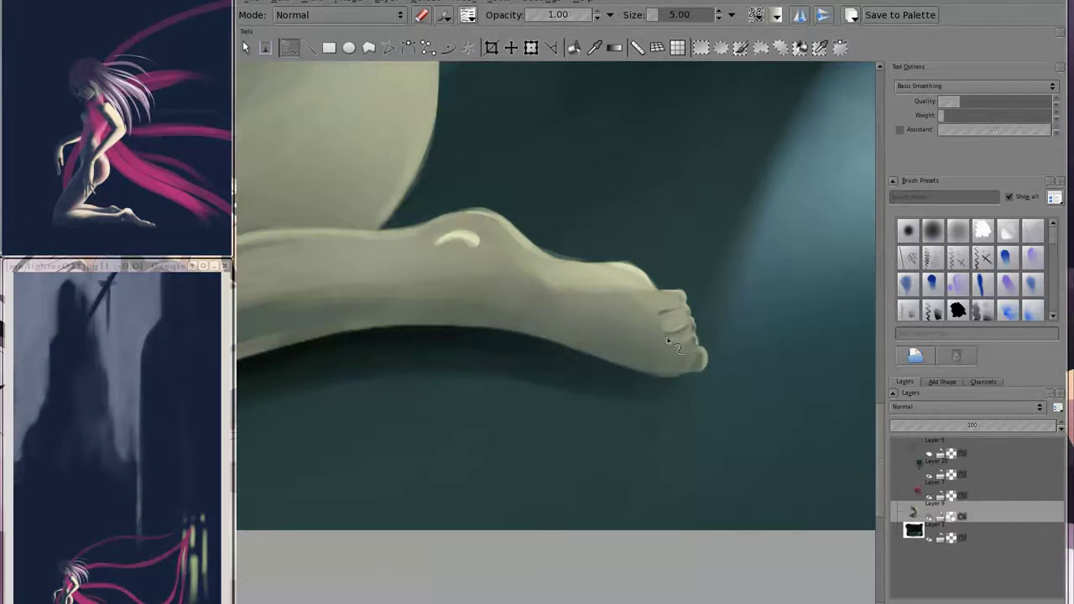
scroll(671, 323, "down", 5)
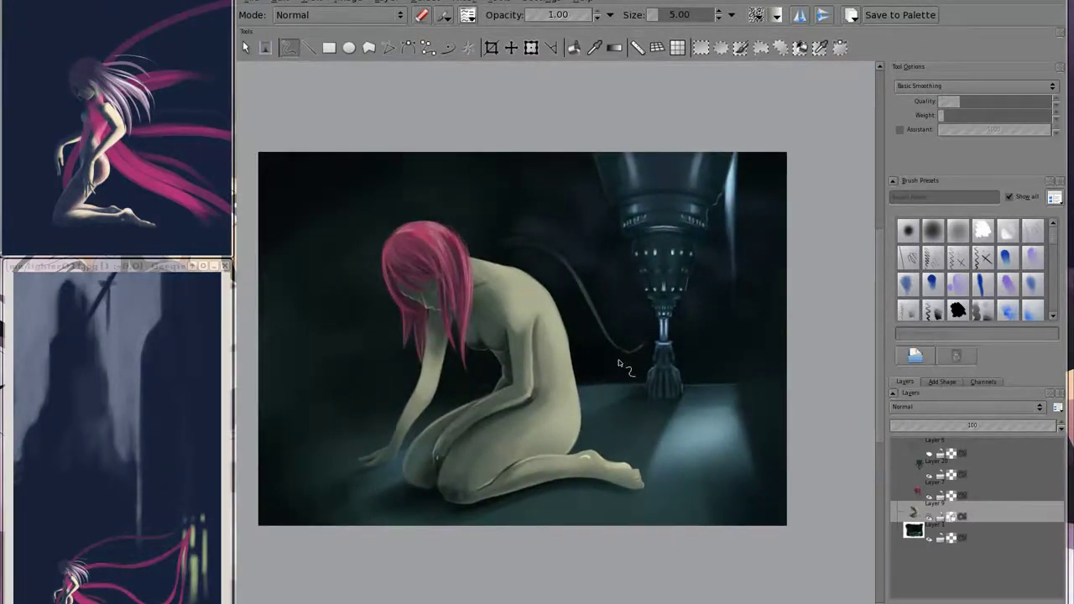
- Make a large, faint 0.15-opacity brush and pick a light blue from the triangle selector
scroll(476, 302, "up", 5)
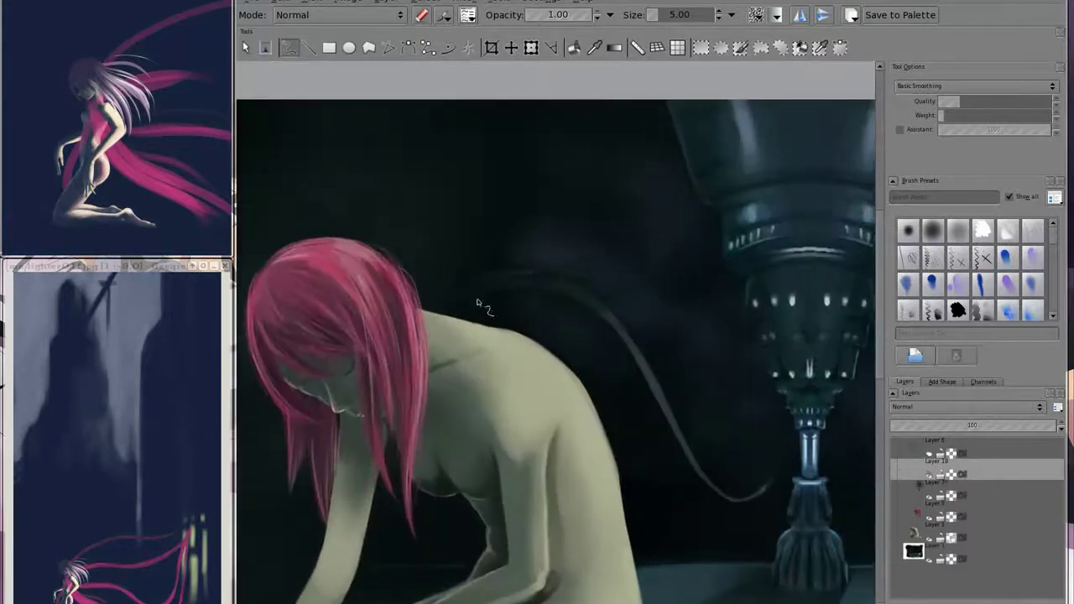
key("a")
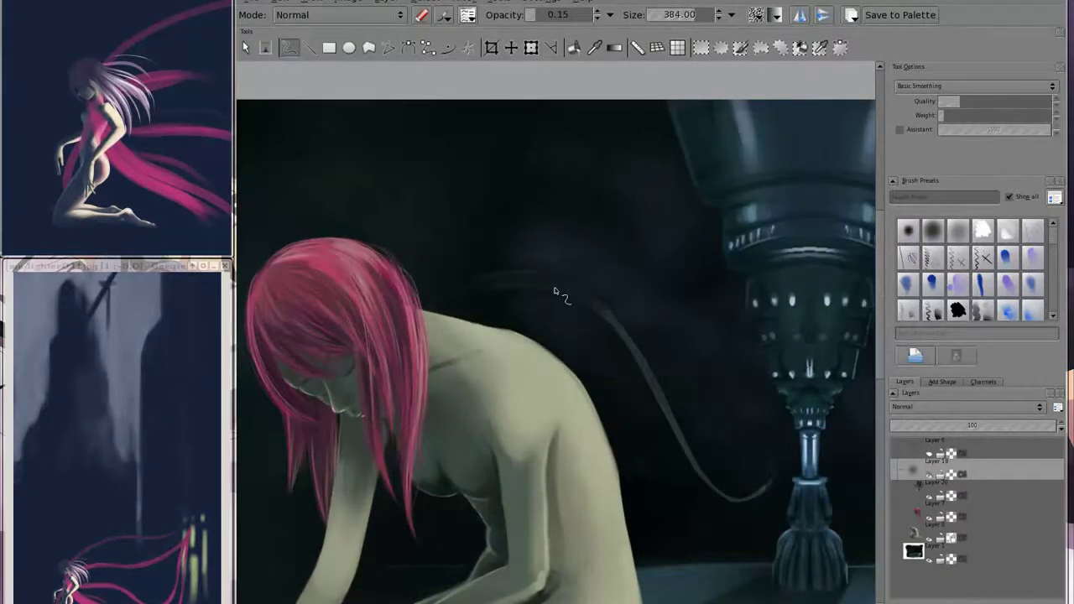
scroll(675, 419, "down", 1)
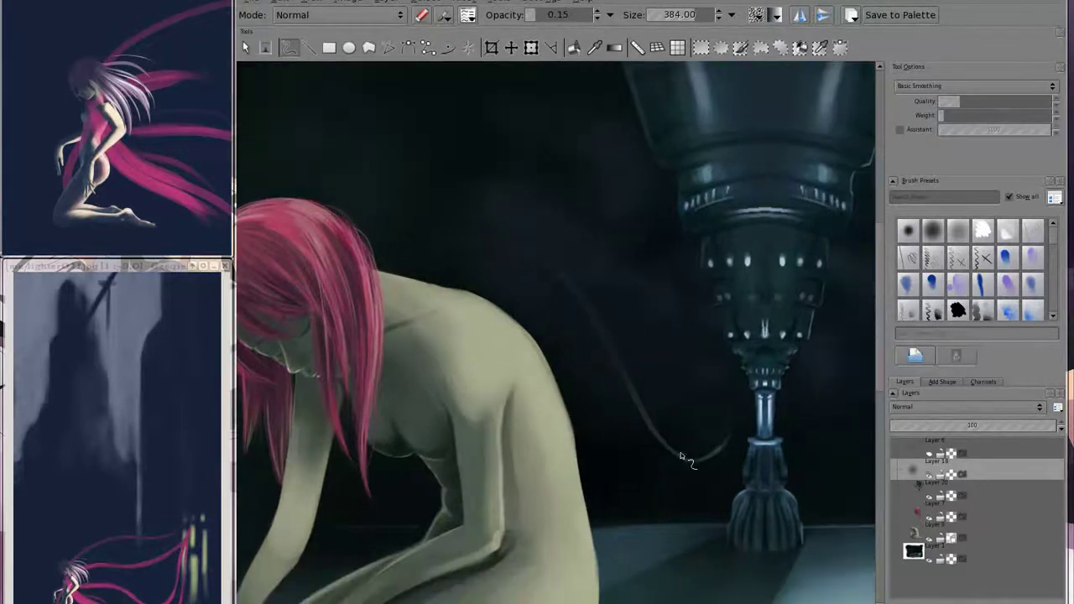
key("bracketleft")
key("bracketleft")
key("bracketleft")
key("bracketleft")
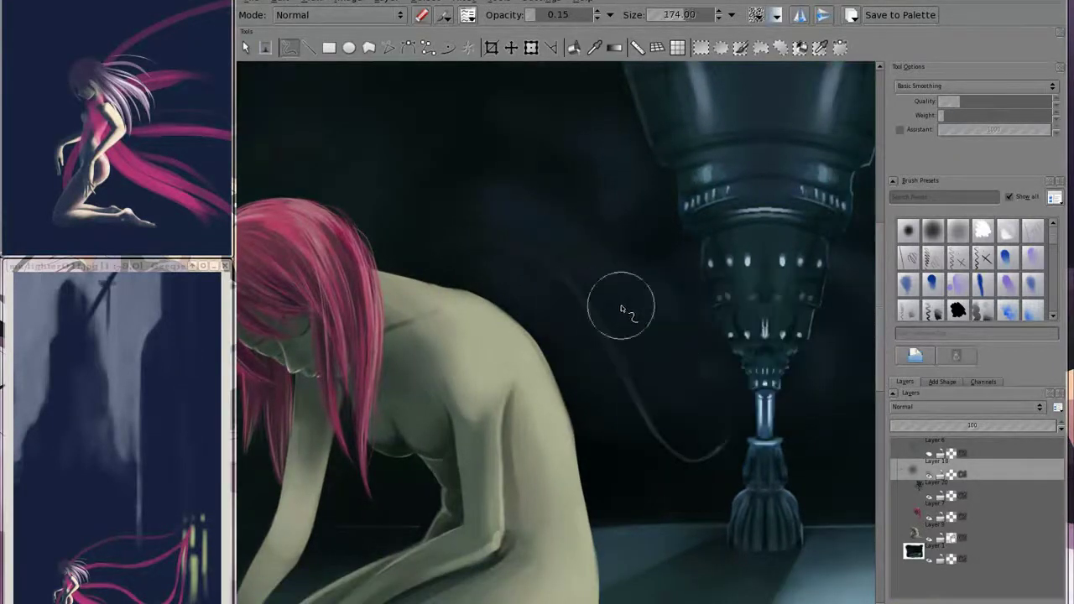
key("bracketleft")
key("bracketleft")
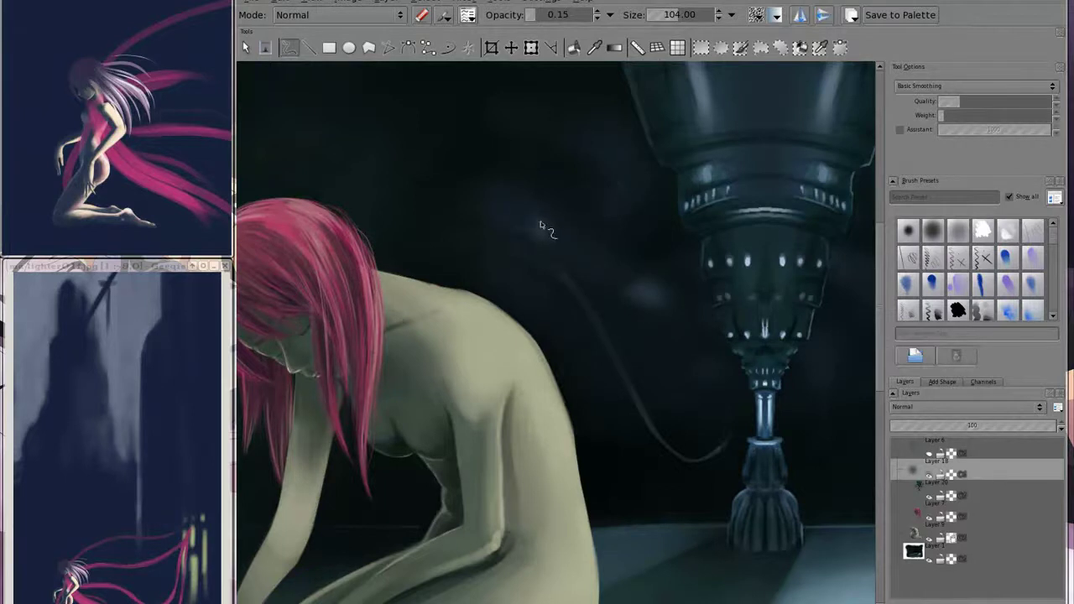
key("bracketleft")
key("bracketleft")
key("shift+i")
left_click(540, 176)
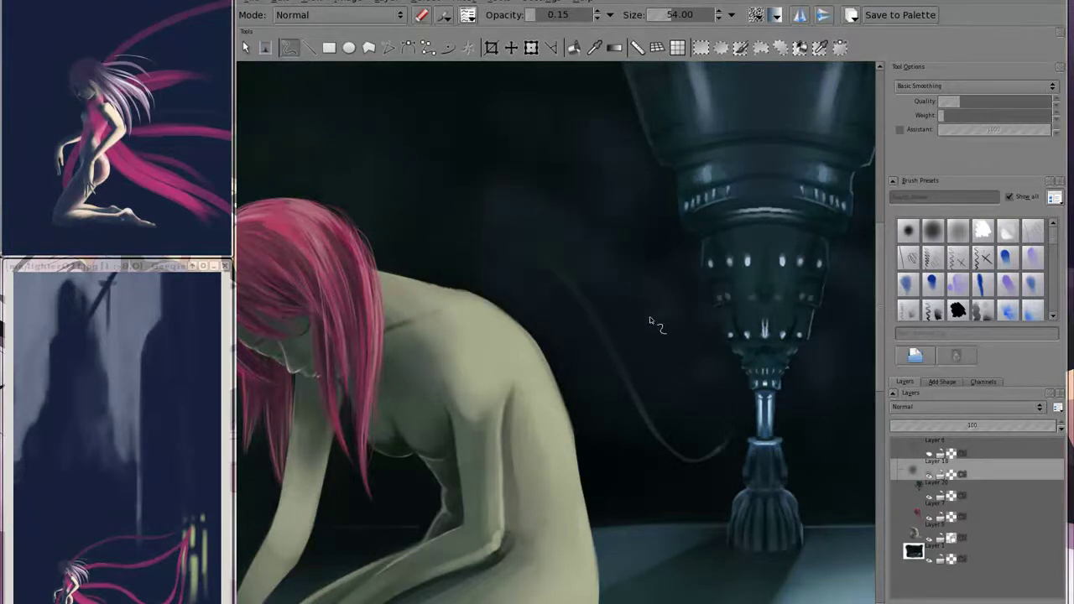
key("bracketright")
key("bracketright")
key("bracketleft")
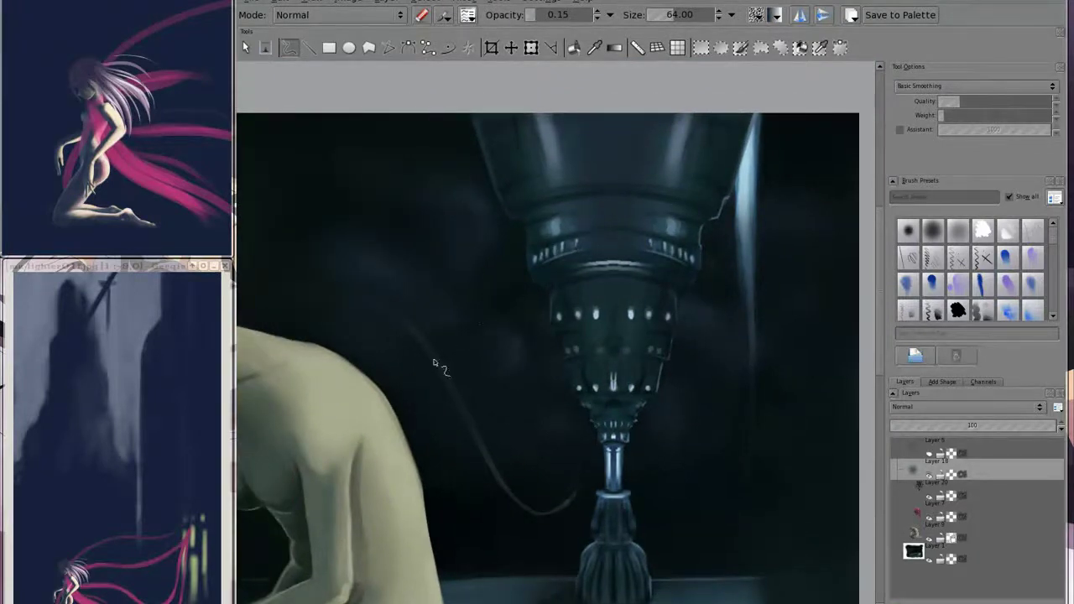
key("bracketleft")
- Restore the brush to 1.00 opacity at size 60 and select Layer 1
right_click(688, 310)
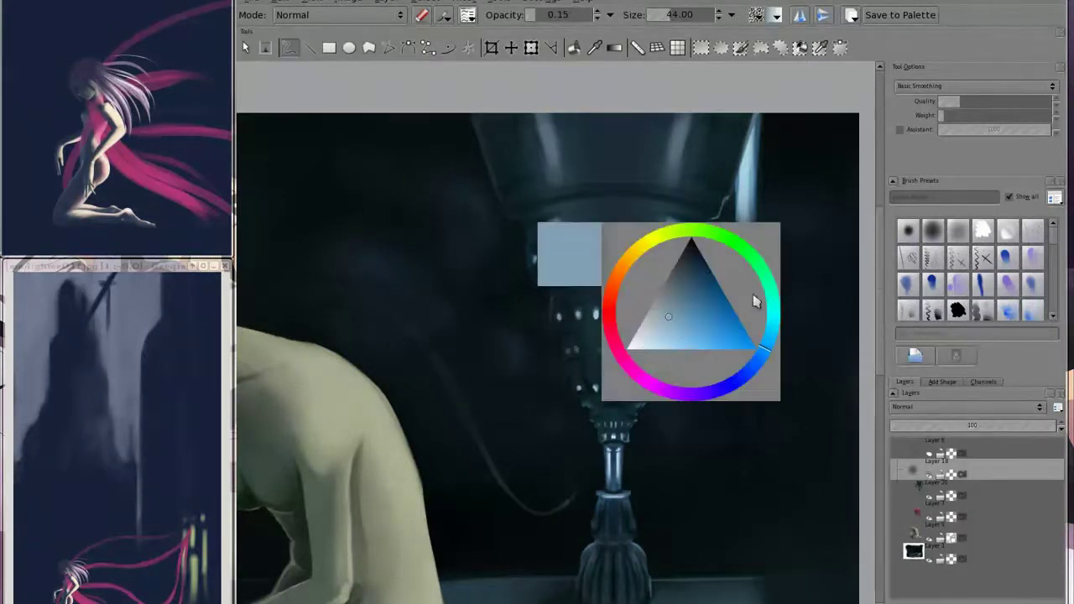
key("bracketleft")
key("bracketleft")
key("bracketleft")
key("bracketleft")
key("bracketleft")
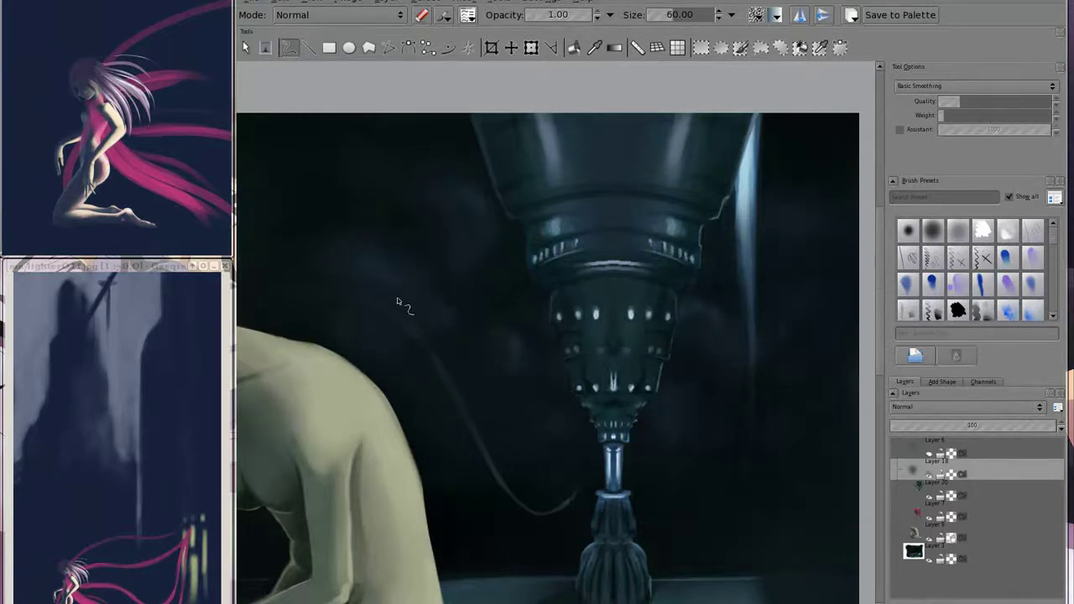
scroll(470, 329, "down", 1)
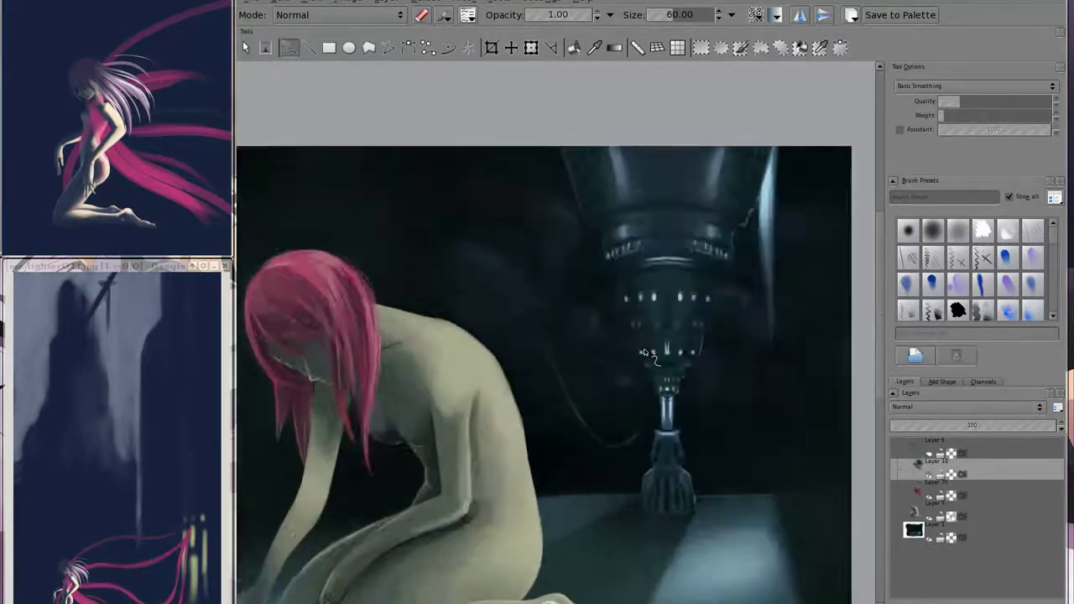
scroll(470, 329, "down", 1)
scroll(470, 329, "down", 1)
scroll(478, 344, "down", 1)
scroll(504, 386, "up", 1)
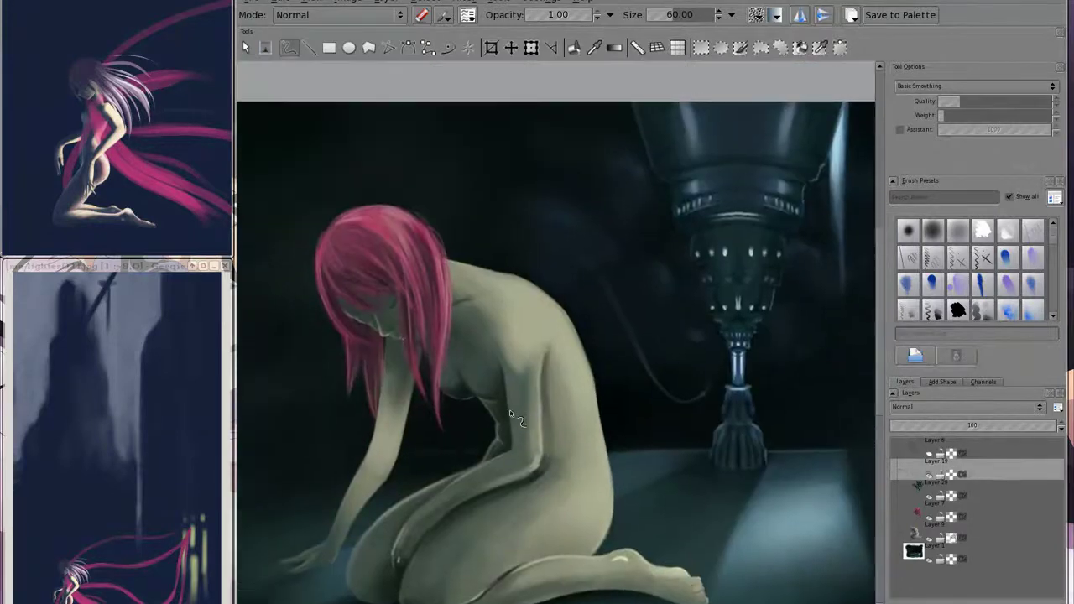
scroll(513, 404, "up", 1)
left_click(989, 535)
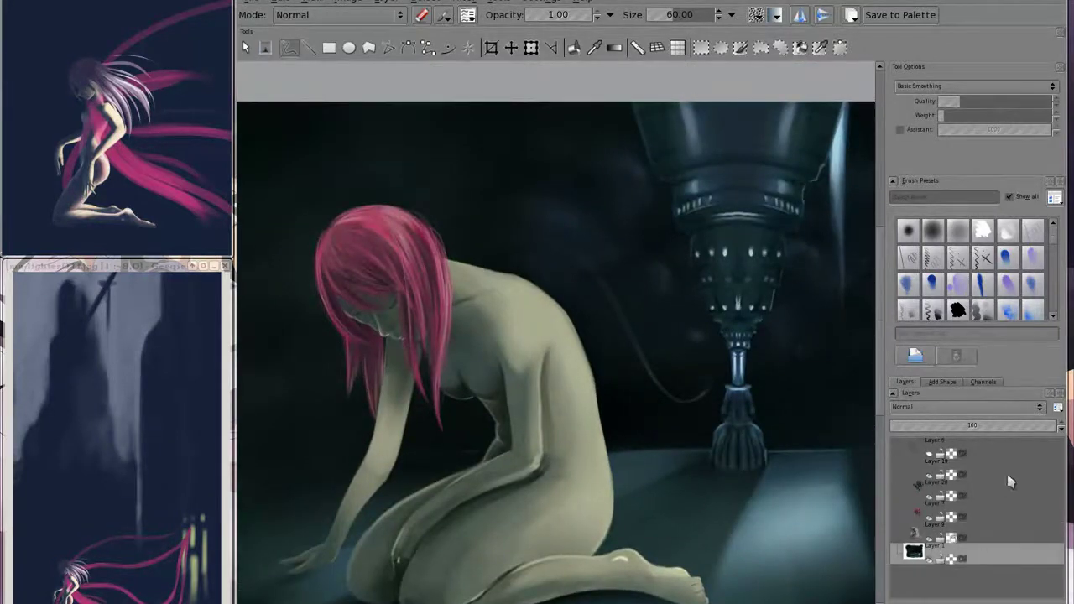
- Add a layer above Layer 1 and draw a grey port spike at her shoulder with a larger brush
key("ctrl+e")
key("Insert")
scroll(520, 319, "up", 1)
right_click(556, 336)
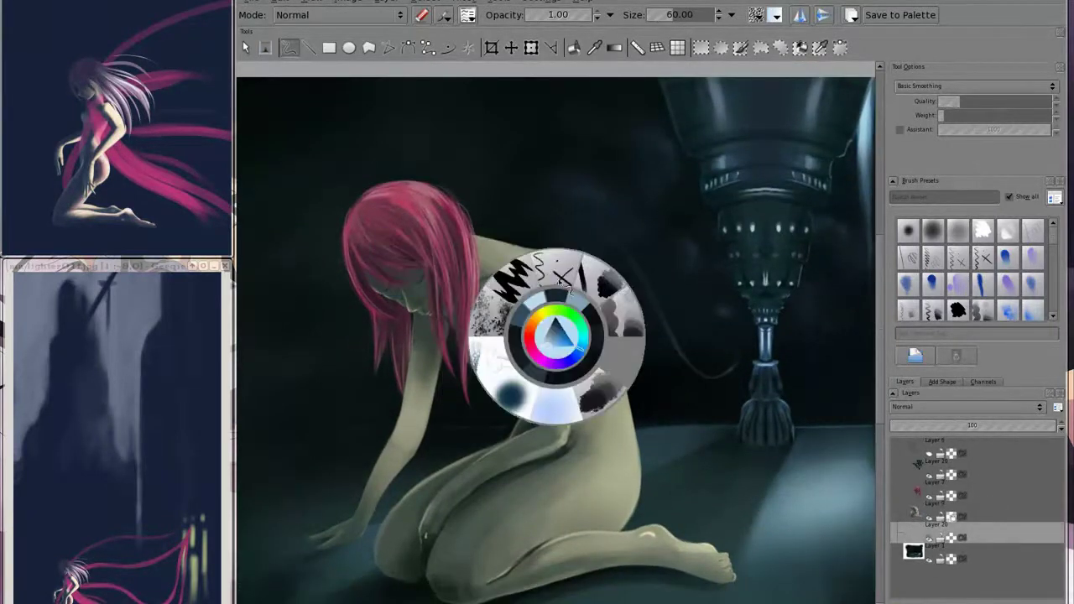
left_click(535, 253)
key("ctrl+z")
left_click_drag(501, 200, 482, 243)
key("ctrl+z")
left_click_drag(508, 163, 480, 240)
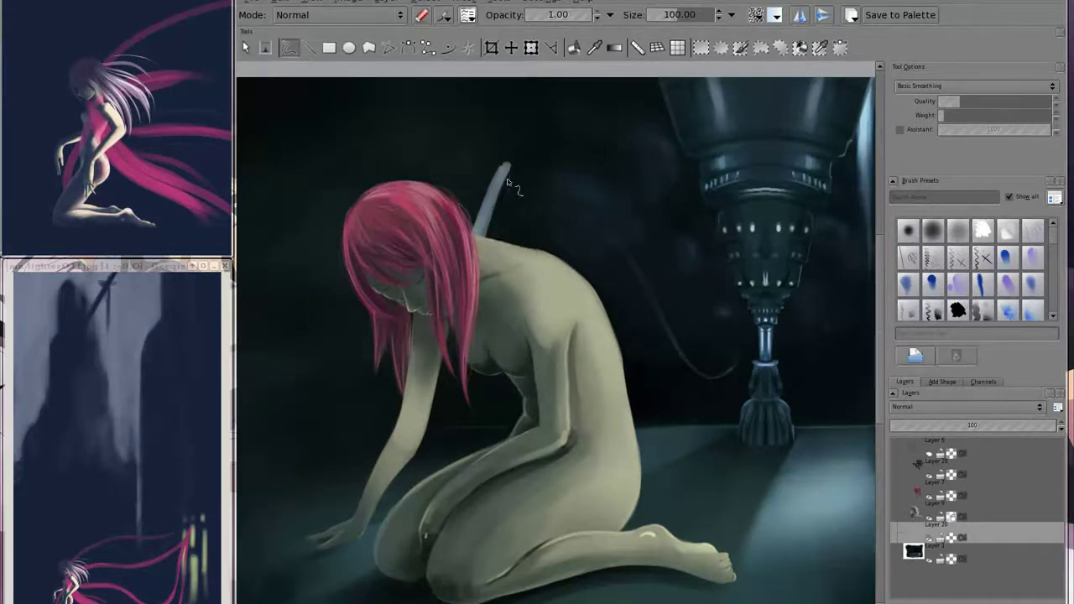
- Paint pale grey spikes down the length of her back
left_click_drag(513, 163, 485, 237)
left_click_drag(572, 201, 544, 253)
mouse_move(614, 262)
left_mouse_down()
mouse_move(589, 302)
mouse_move(619, 352)
left_mouse_up()
mouse_move(639, 383)
left_mouse_down()
mouse_move(630, 407)
mouse_move(637, 453)
left_mouse_up()
left_click_drag(507, 179, 483, 240)
- Trim the shoulder spike and brighten the shoulder and middle back spikes
key("e")
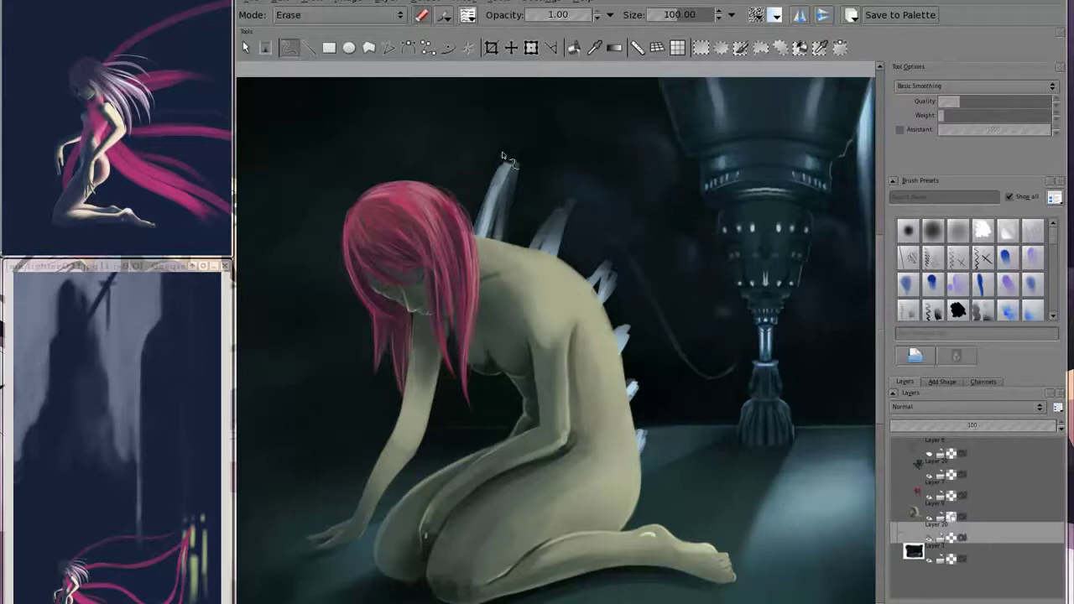
left_click_drag(502, 161, 521, 170)
key("e")
left_click_drag(555, 216, 541, 248)
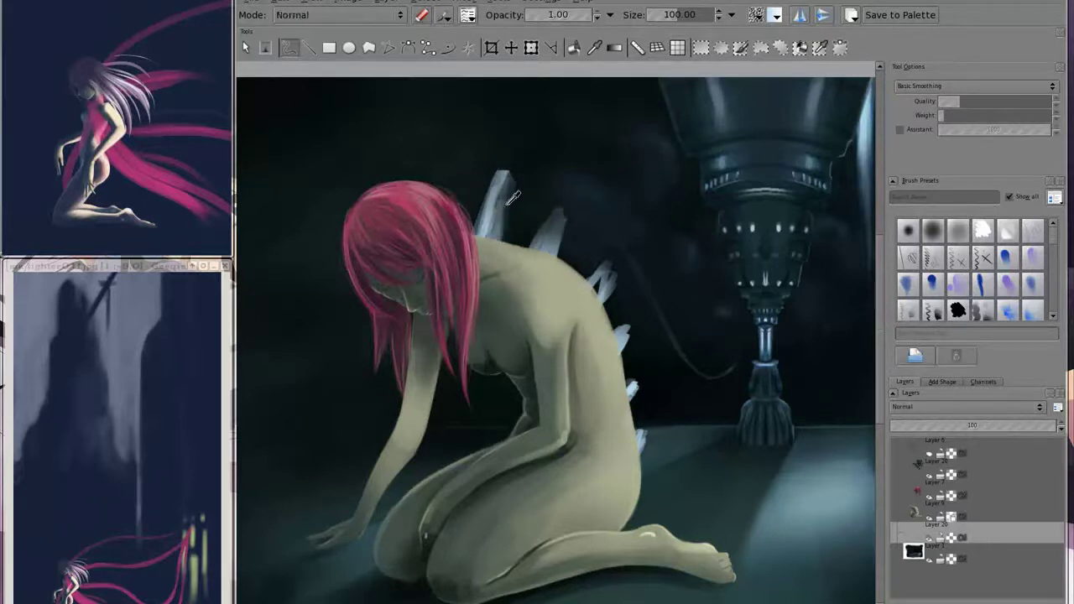
left_click_drag(507, 178, 485, 238)
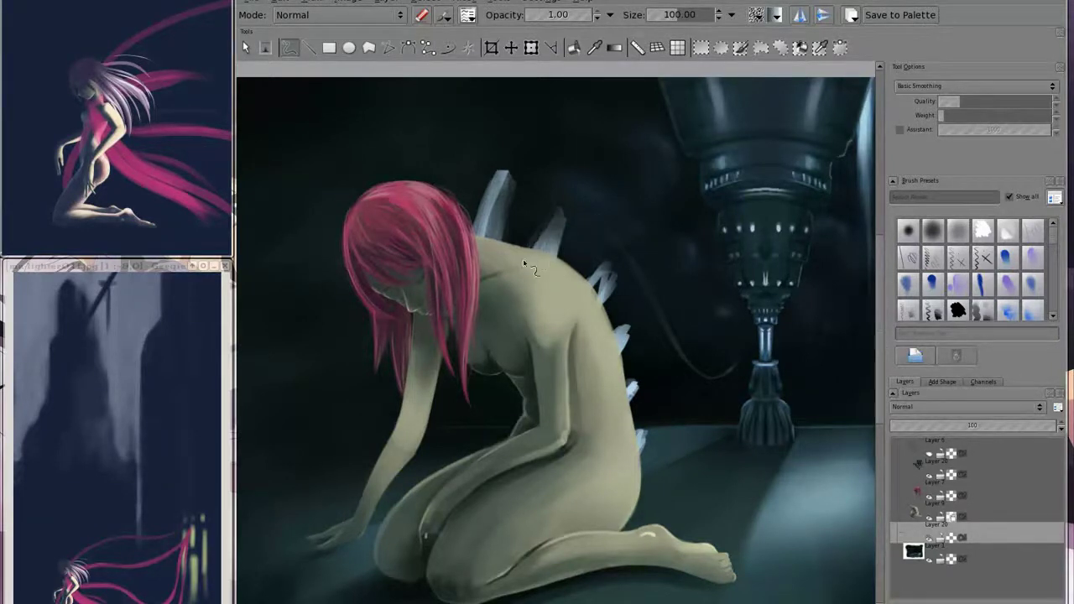
left_click_drag(541, 249, 557, 209)
left_click_drag(596, 292, 626, 257)
key("e")
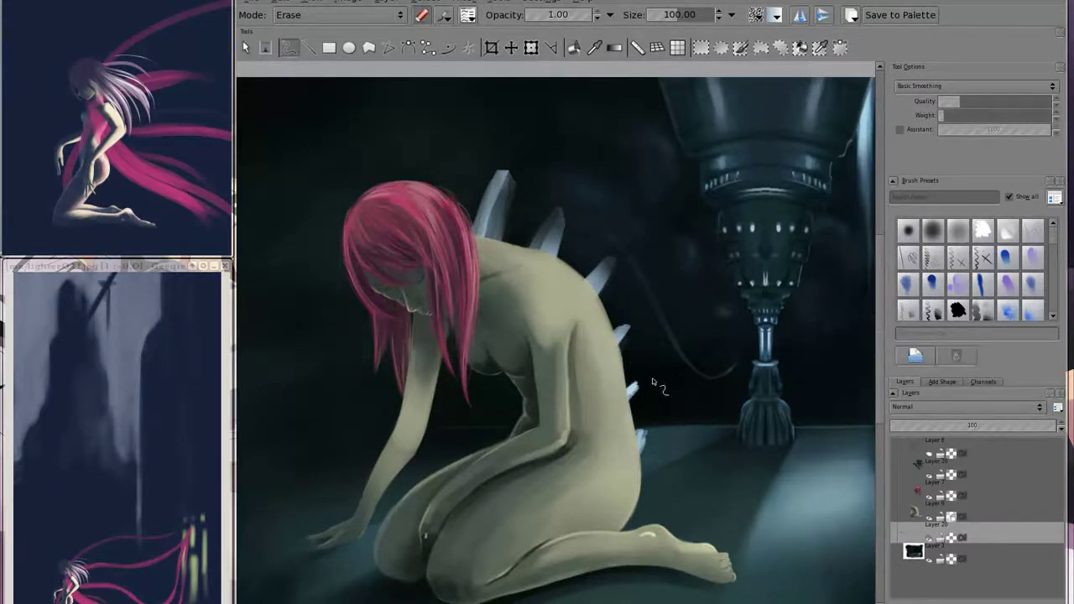
key("e")
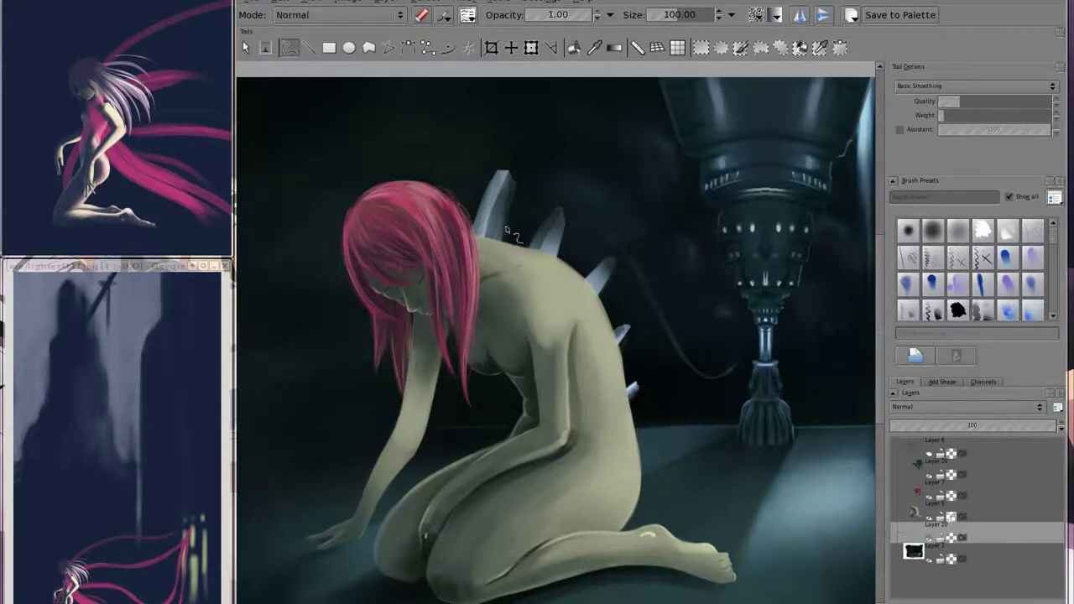
- Bring up the colour picker and set the brush size to about 50
key("shift+i")
key("e")
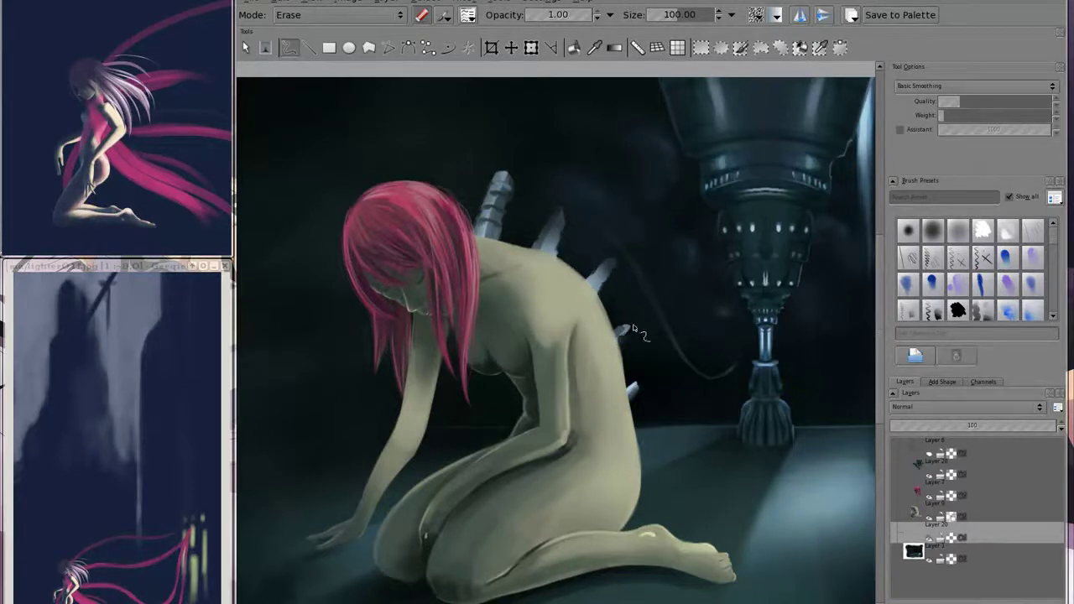
key("e")
key("bracketleft")
key("bracketleft")
key("bracketleft")
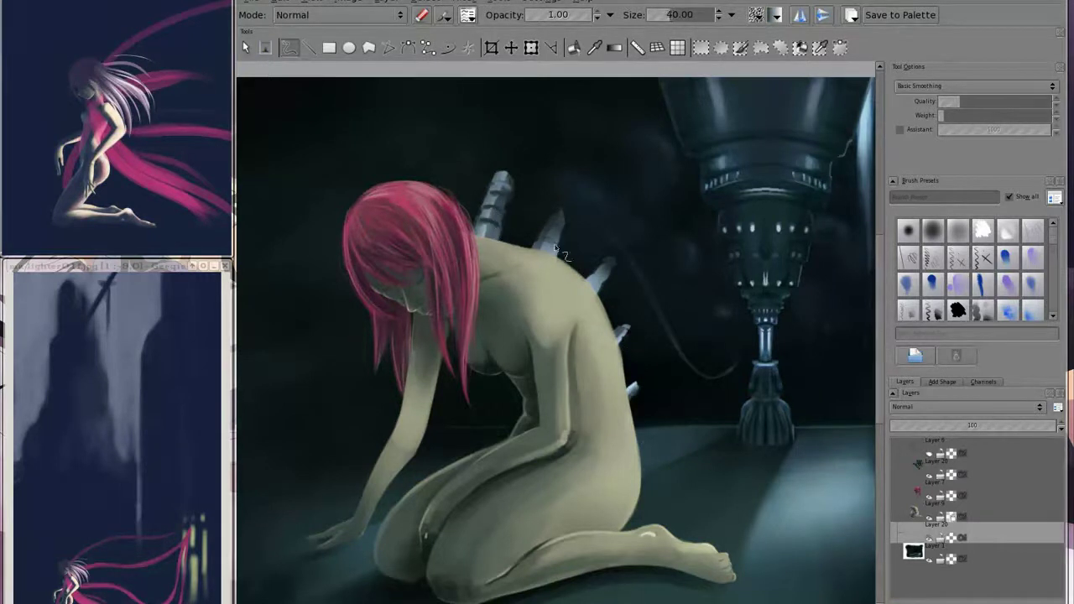
key("bracketright")
- Add a new empty layer, move it up below Layer 6, and enlarge the brush to 258
key("Insert")
key("bracketright")
key("bracketright")
key("bracketright")
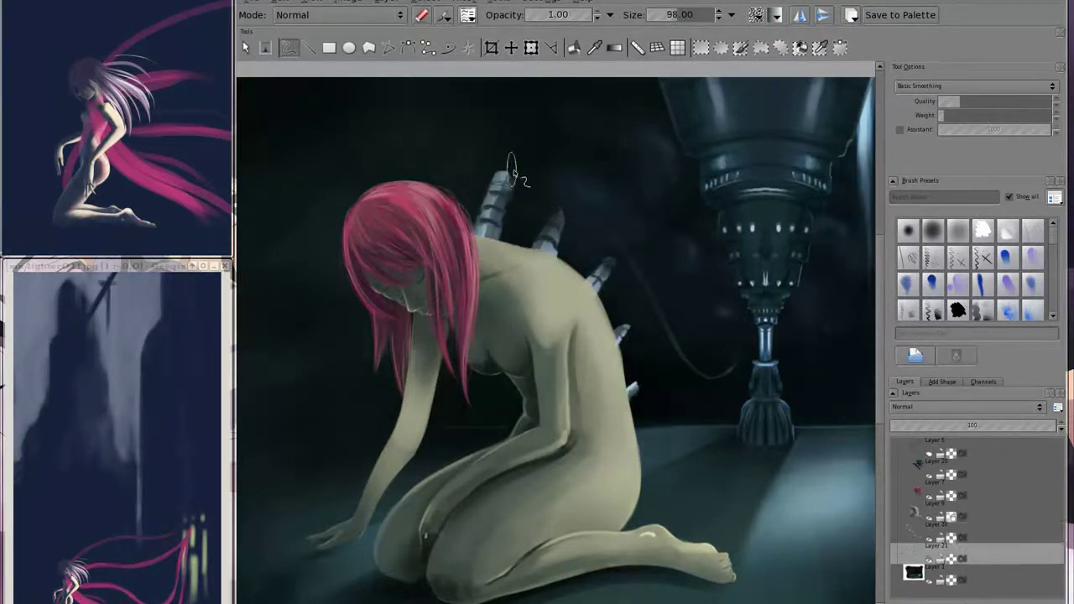
key("bracketright")
key("bracketright")
key("shift+i")
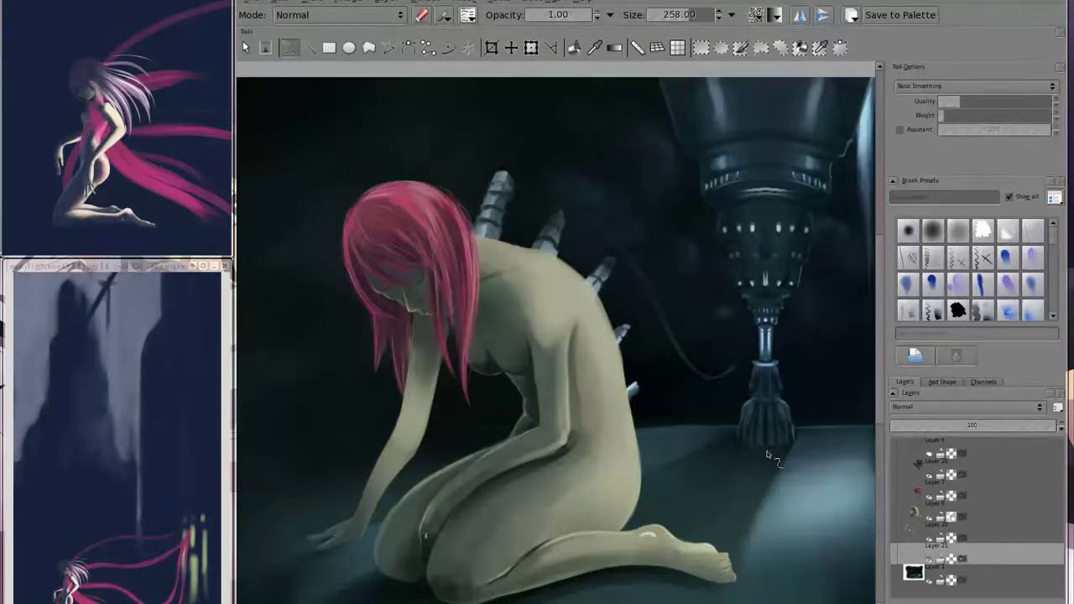
key("ctrl+Page_Up")
key("ctrl+Page_Up")
key("ctrl+Page_Up")
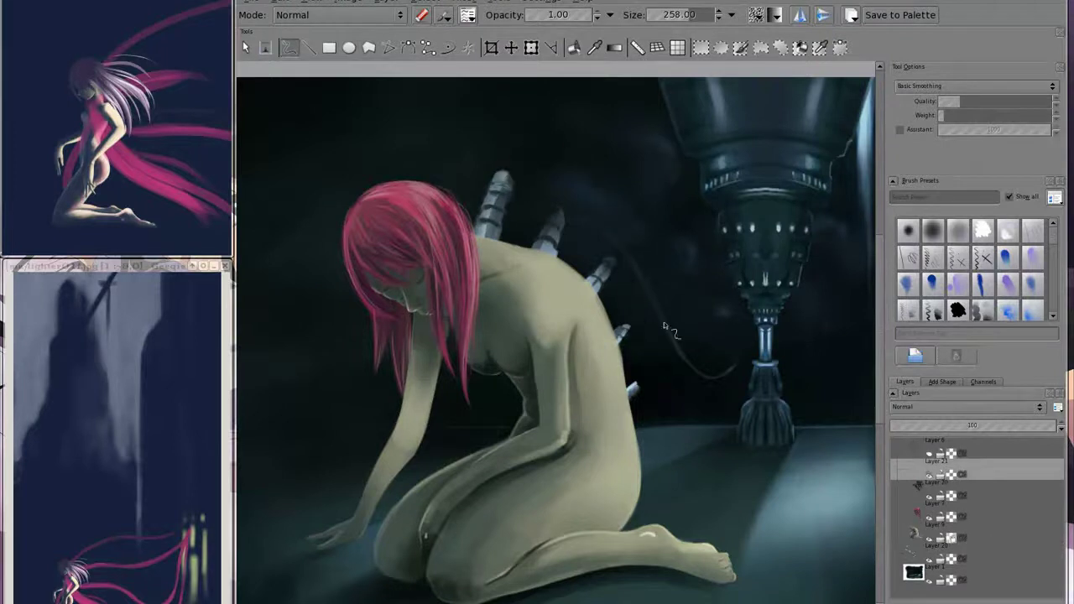
- Try a thick dark cable from her back, undo it, and shrink the brush
left_click_drag(500, 176, 687, 377)
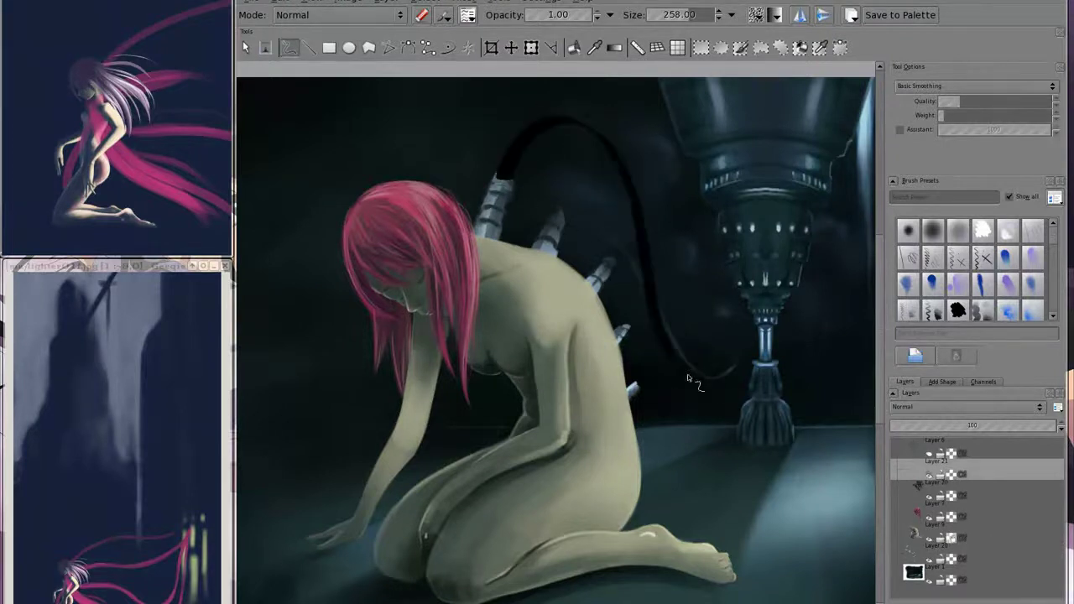
key("ctrl+z")
left_click_drag(554, 225, 582, 198)
- Steepen the brush's Opacity pressure curve in the Brush Editor, testing strokes on the scratchpad
key("F5")
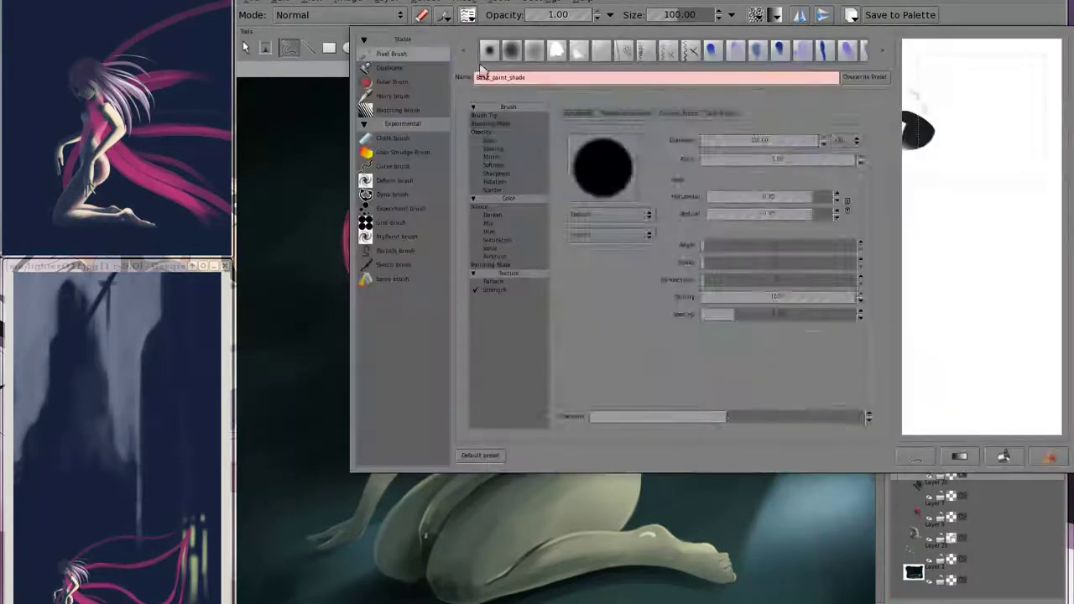
left_click(480, 132)
left_click_drag(918, 247, 978, 369)
mouse_move(710, 363)
left_mouse_down()
mouse_move(710, 346)
mouse_move(744, 335)
left_mouse_up()
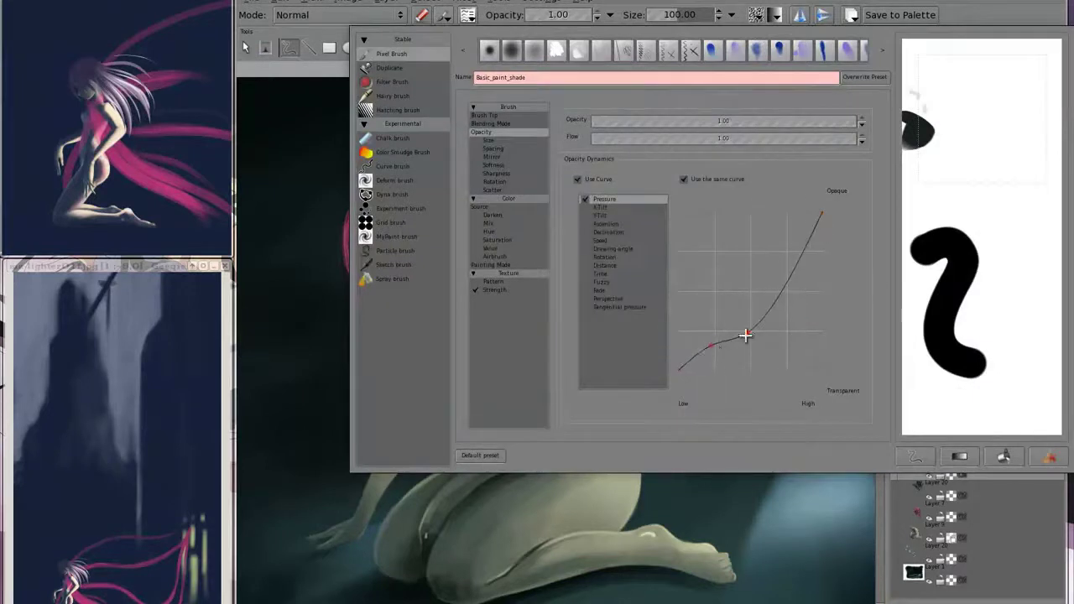
mouse_move(965, 310)
left_mouse_down()
mouse_move(981, 300)
mouse_move(1019, 382)
left_mouse_up()
left_click_drag(767, 312, 788, 210)
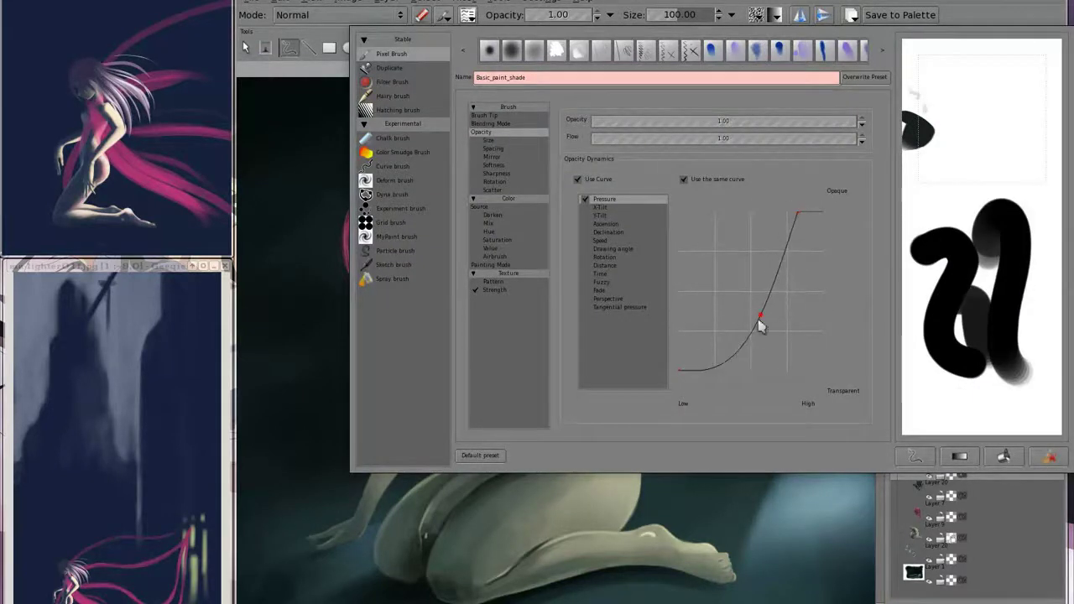
left_click_drag(725, 363, 728, 347)
left_click(1048, 455)
left_click_drag(935, 276, 1011, 402)
- Raise the Size pressure curve point, test it on the scratchpad, and close the editor
left_click(489, 141)
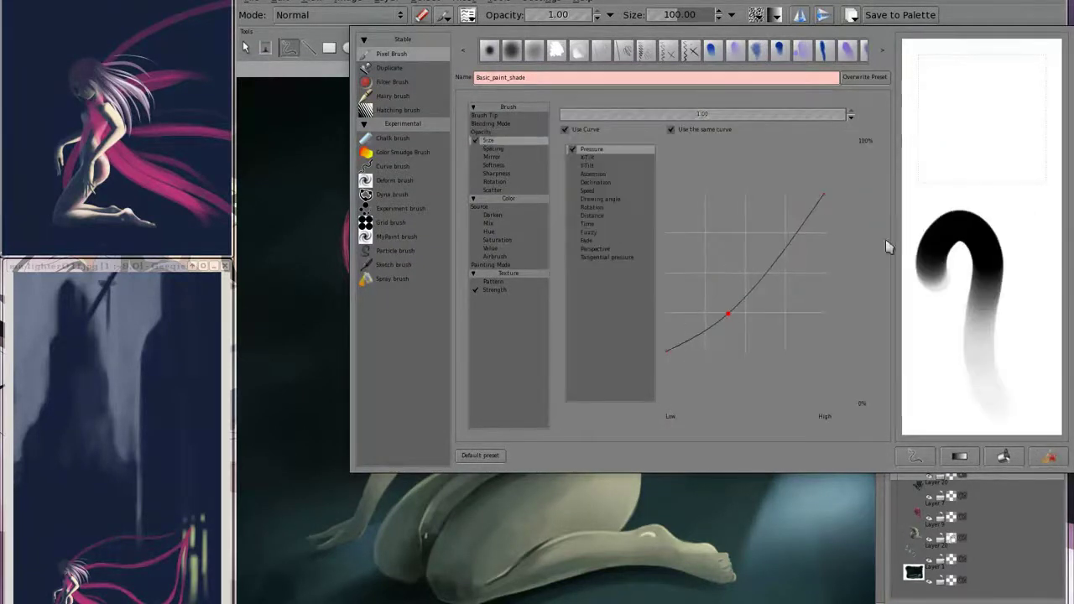
left_click(1049, 455)
left_click_drag(721, 313, 740, 288)
left_click_drag(948, 201, 990, 369)
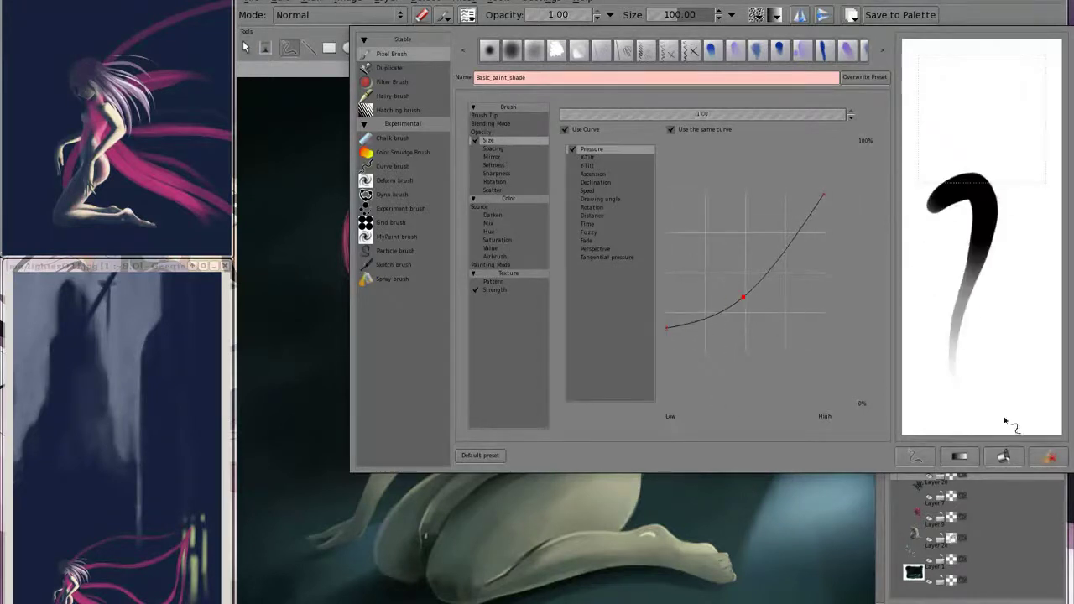
left_click(1049, 456)
- At brush size 60, paint a thick dark cable arcing from the top back port
key("bracketright")
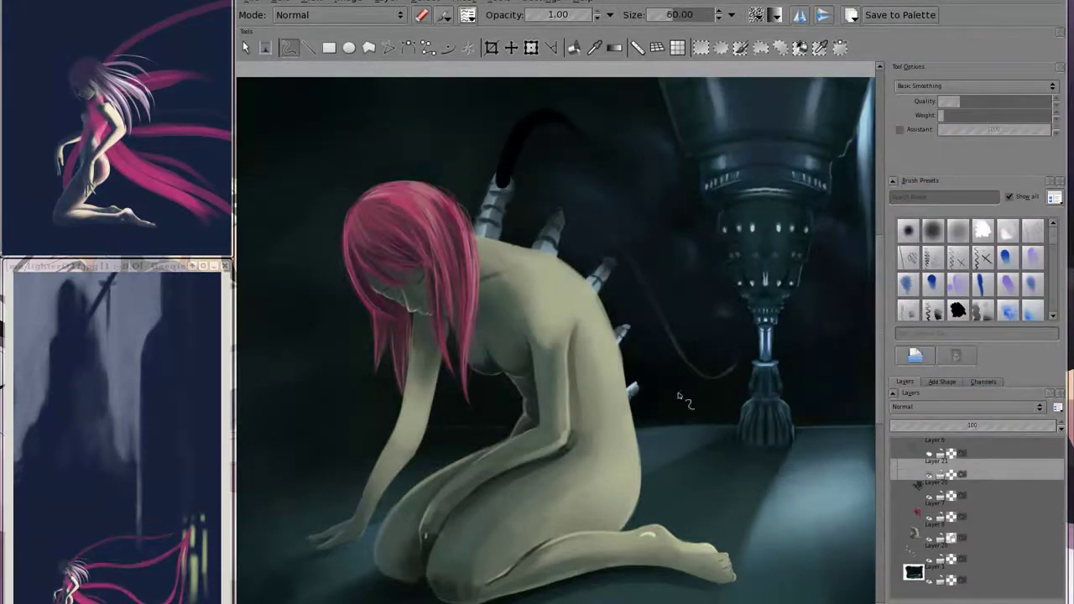
left_click_drag(503, 178, 663, 329)
key("ctrl+z")
left_click_drag(499, 180, 707, 366)
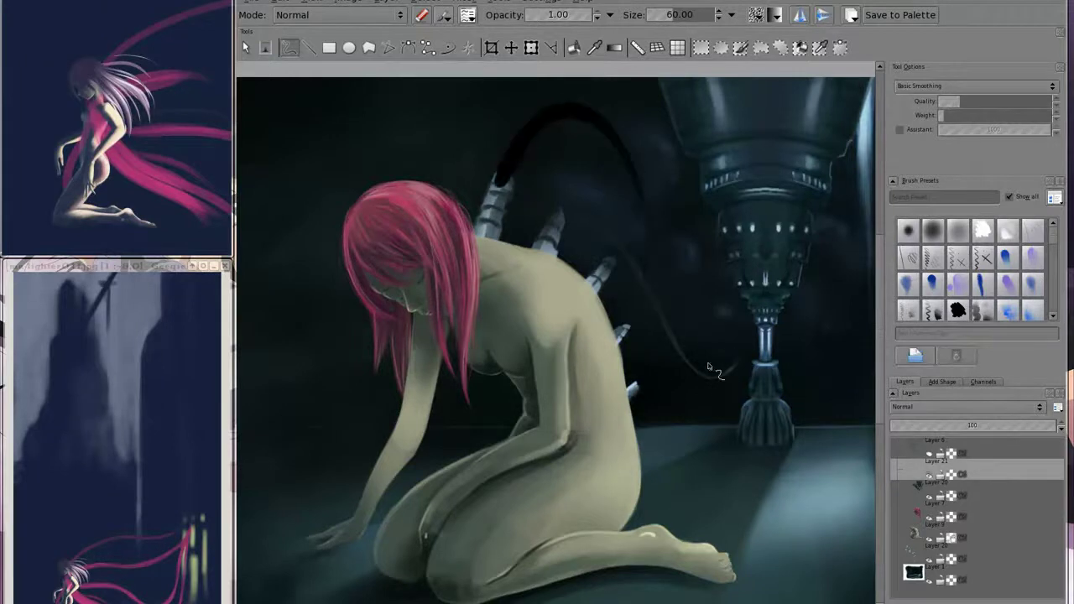
- At size 40, paint cables from her upper ports down to the floor and machine base
key("bracketleft")
mouse_move(555, 220)
left_mouse_down()
mouse_move(597, 208)
mouse_move(735, 480)
left_mouse_up()
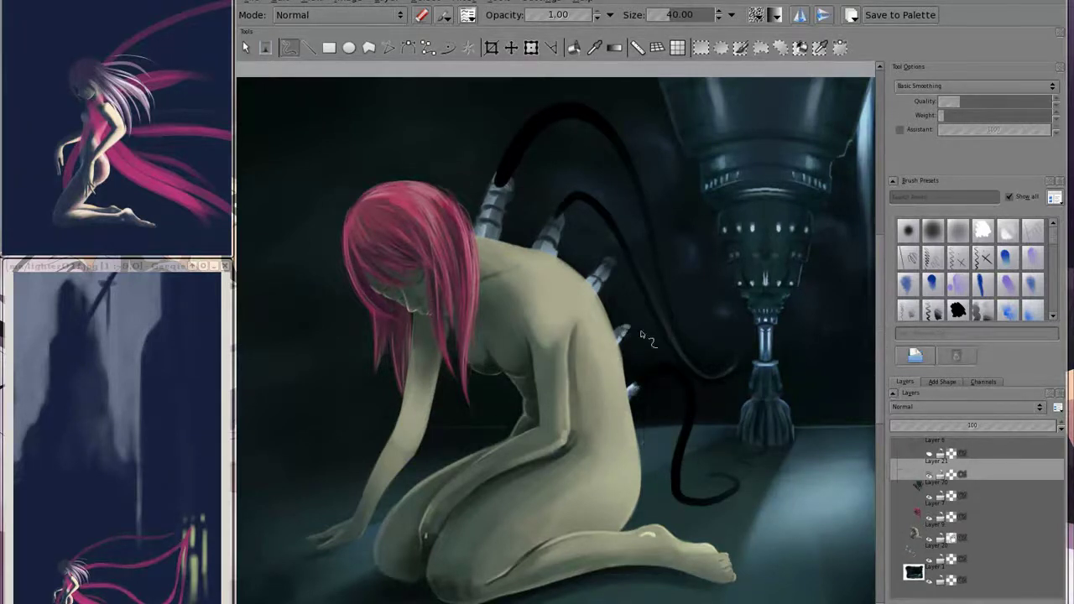
left_click_drag(638, 318, 709, 474)
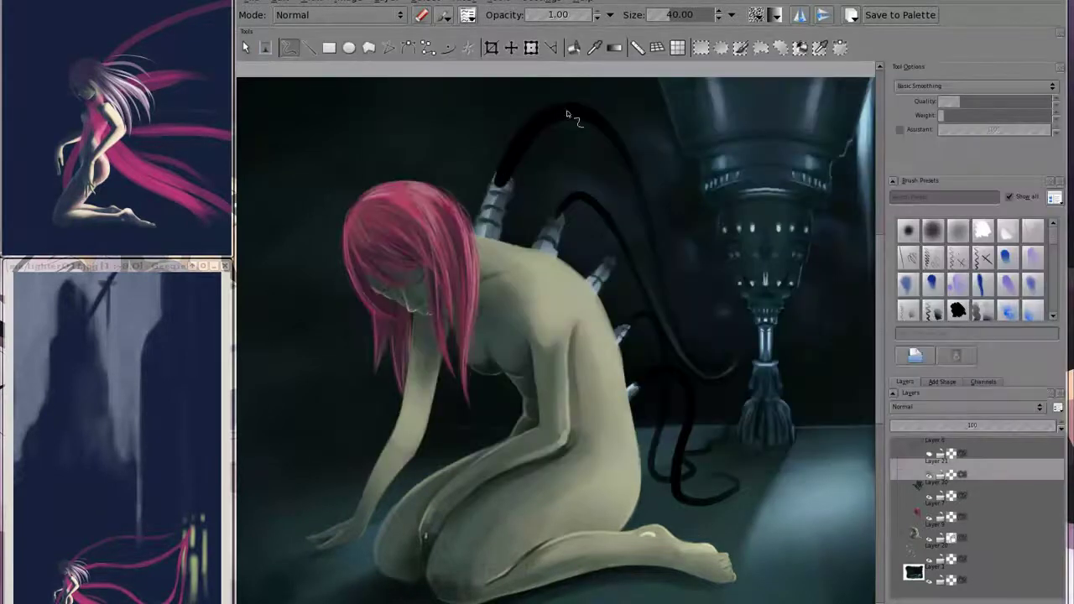
left_click_drag(638, 193, 746, 369)
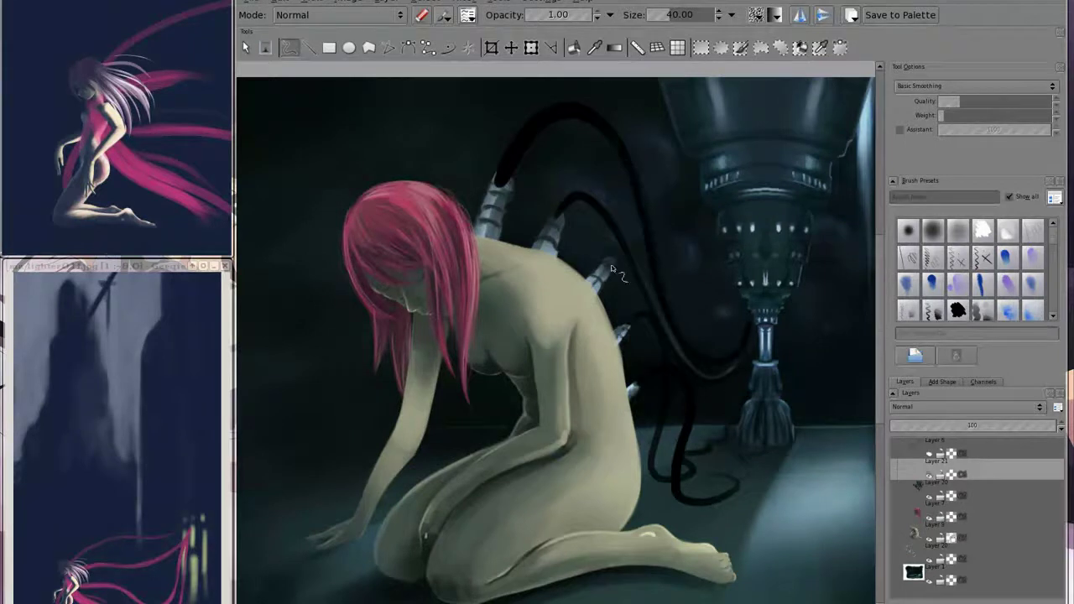
- Erase the top of the new cable, then paint a black cable looping to the floor
key("e")
left_click_drag(571, 201, 663, 332)
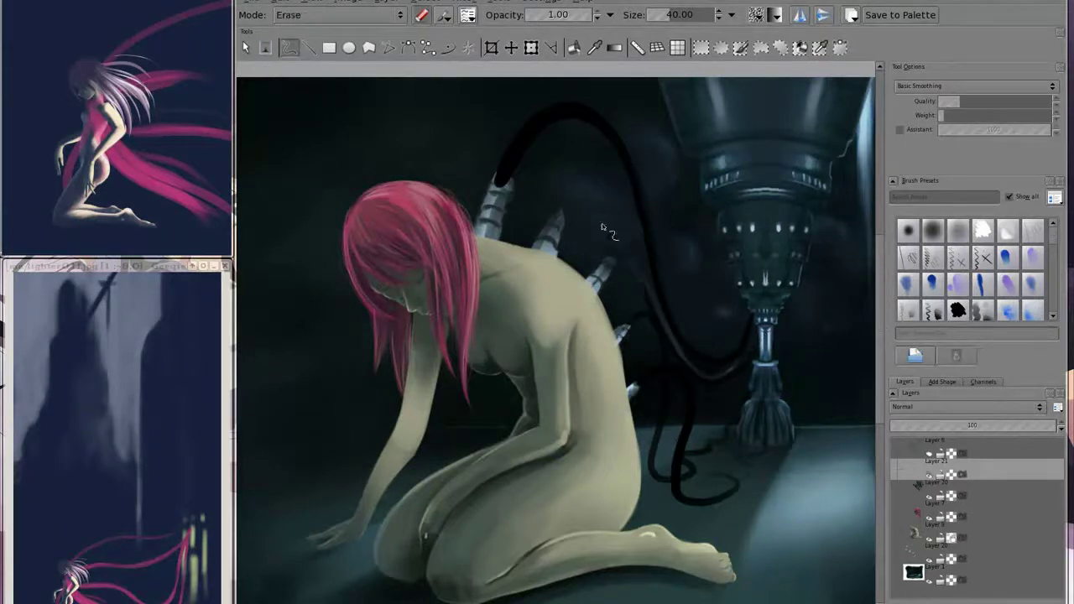
key("e")
left_click_drag(639, 235, 789, 478)
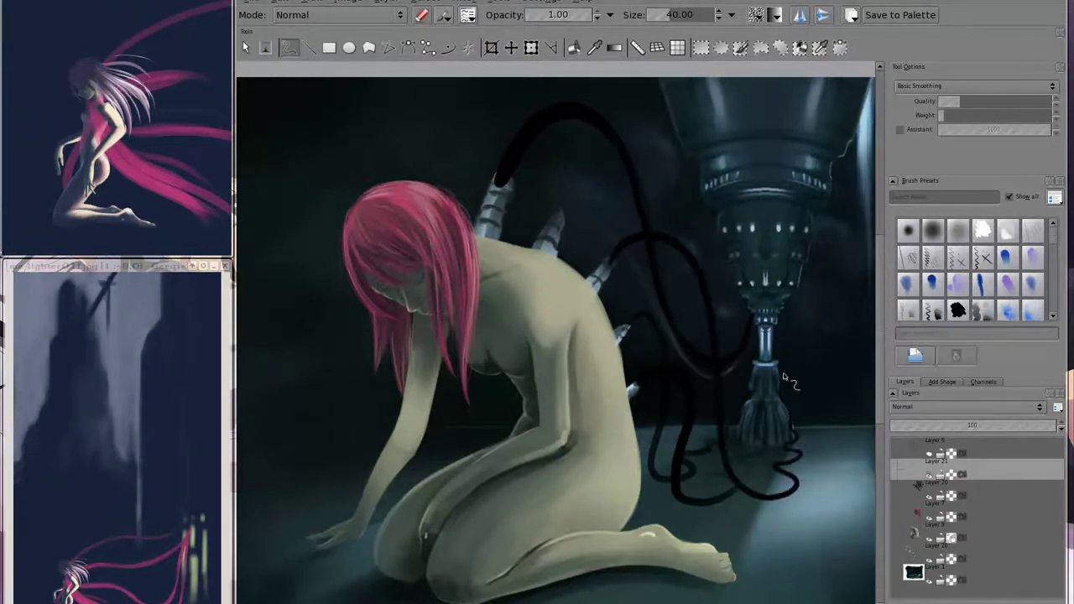
- On a new layer, try a floor loop, then erase the loop by her leg and the cable tip over the upper connector
key("Insert")
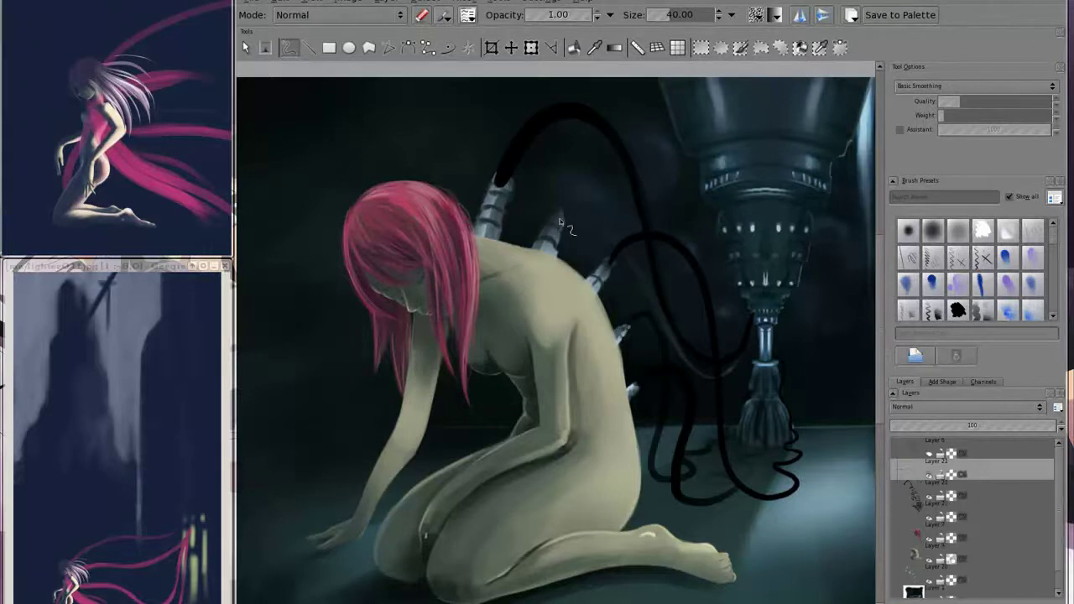
mouse_move(551, 198)
left_mouse_down()
mouse_move(678, 478)
mouse_move(667, 469)
left_mouse_up()
key("ctrl+z")
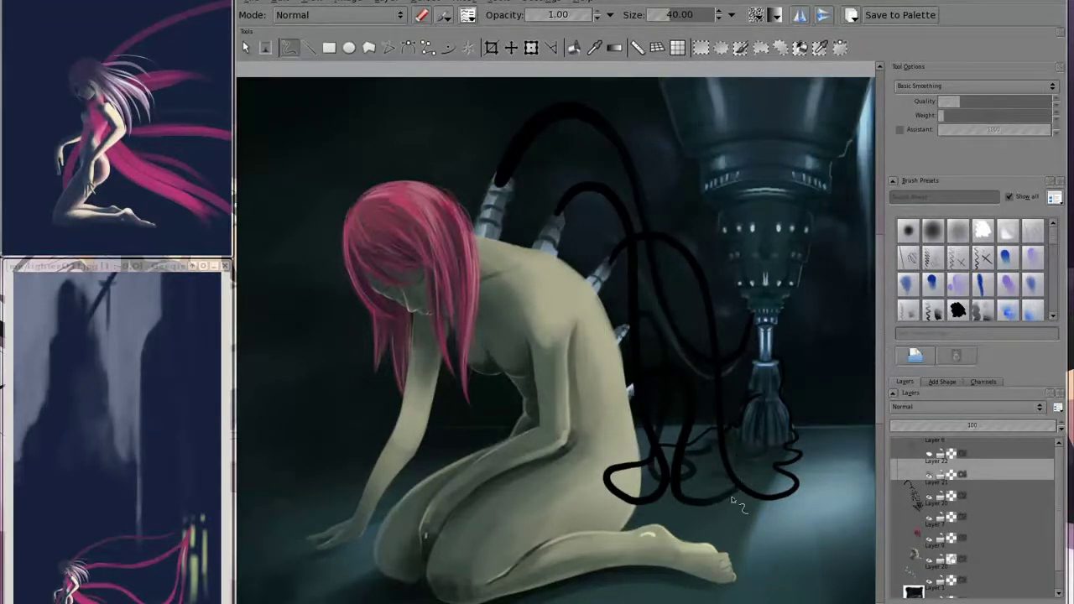
key("e")
left_click_drag(625, 466, 619, 482)
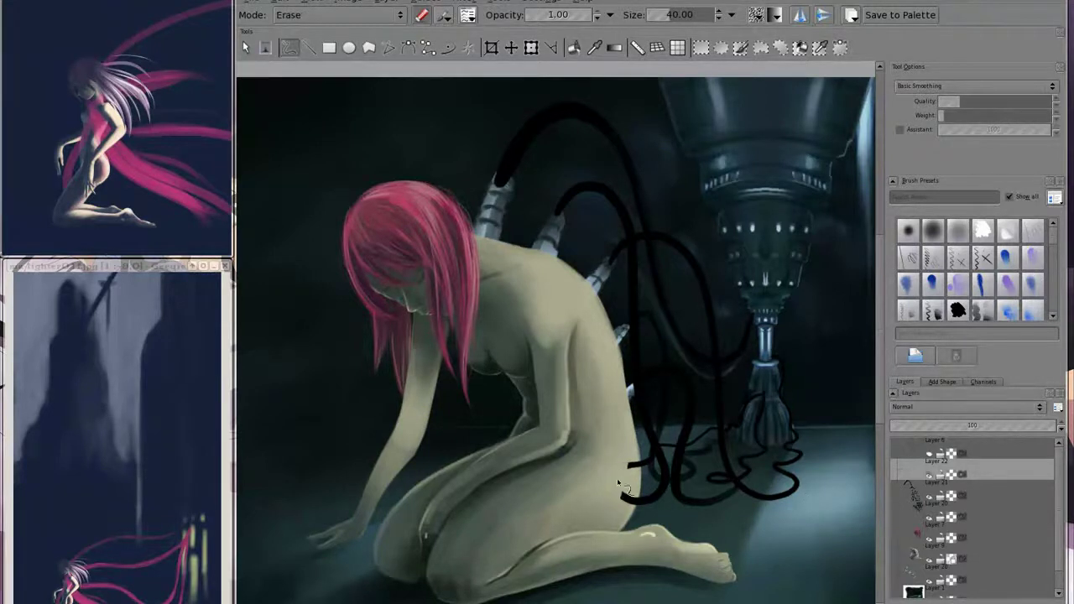
key("Page_Down")
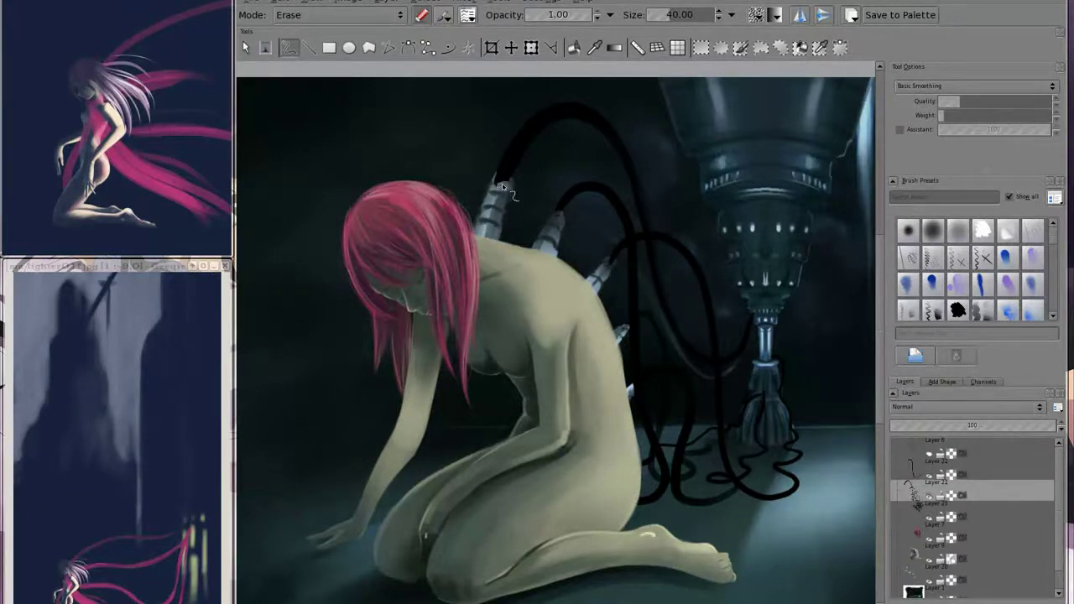
left_click_drag(513, 195, 497, 174)
key("e")
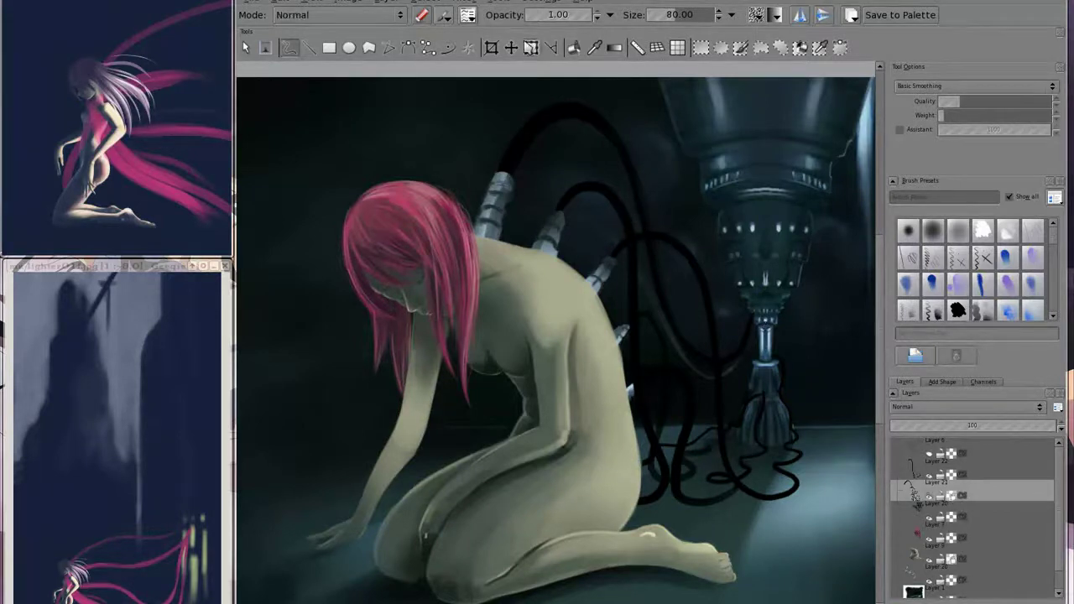
- Enlarge the brush to 100 and bring up then dismiss the quick brush palette
left_click(444, 14)
right_click(549, 336)
left_click(672, 206)
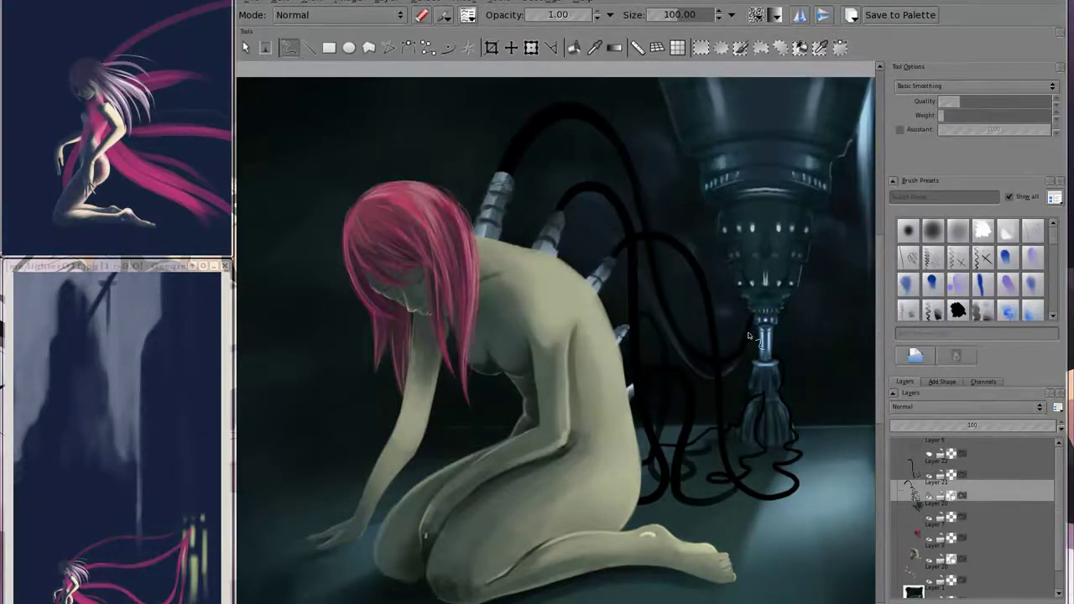
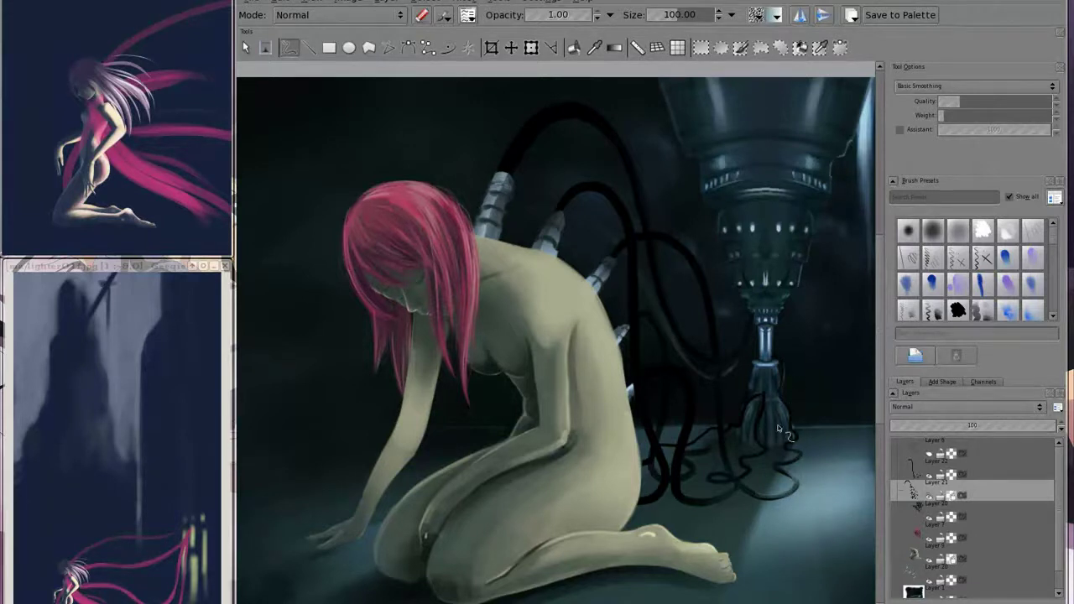
- Paint dark cable strands around the machine's claw on Layer 22
key("Page_Up")
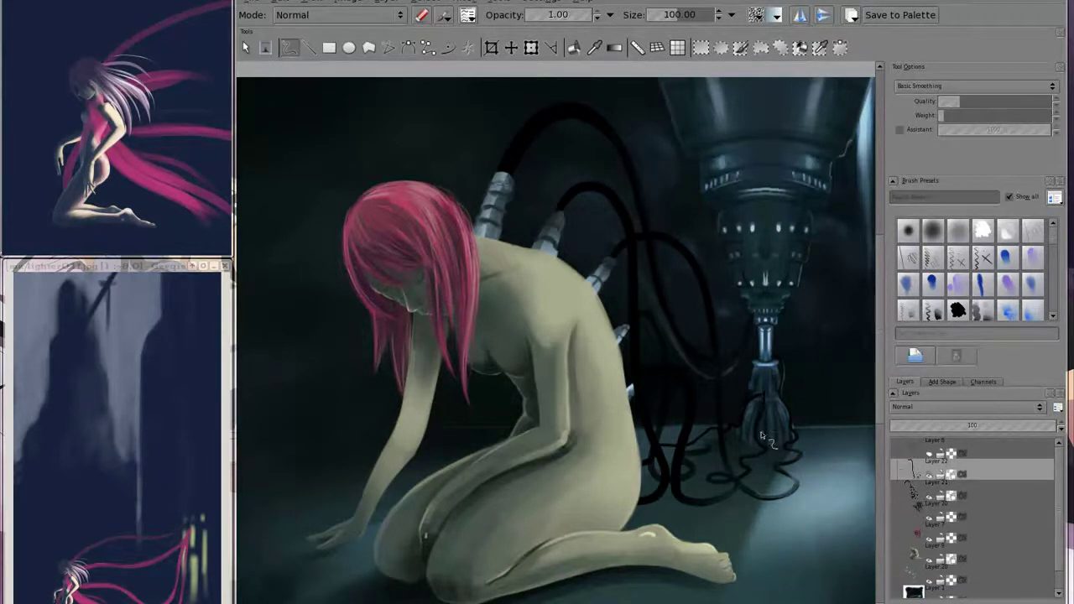
left_click_drag(761, 394, 760, 432)
key("e")
key("e")
- Duplicate the cable layer and repaint the cables beside the figure's back and shoulder
key("ctrl+j")
key("Page_Up")
left_click_drag(647, 361, 651, 254)
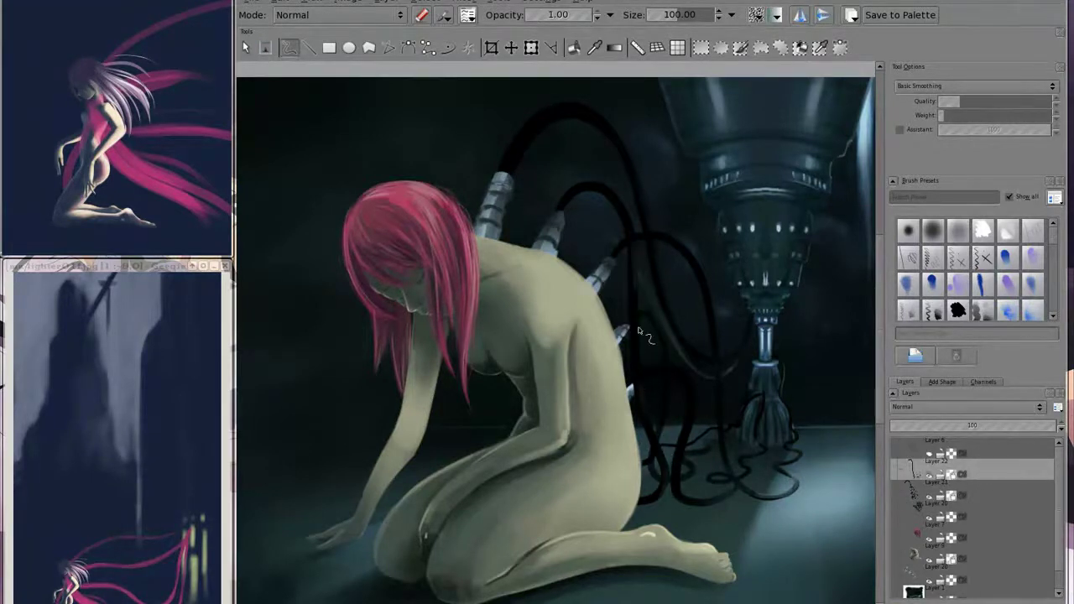
left_click_drag(631, 186, 613, 250)
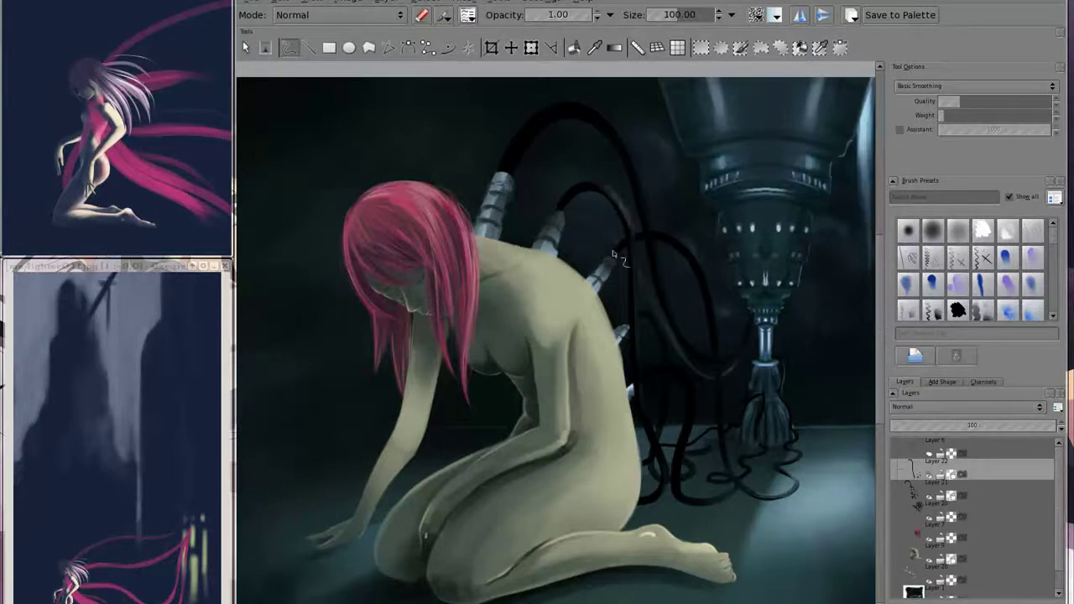
key("Page_Down")
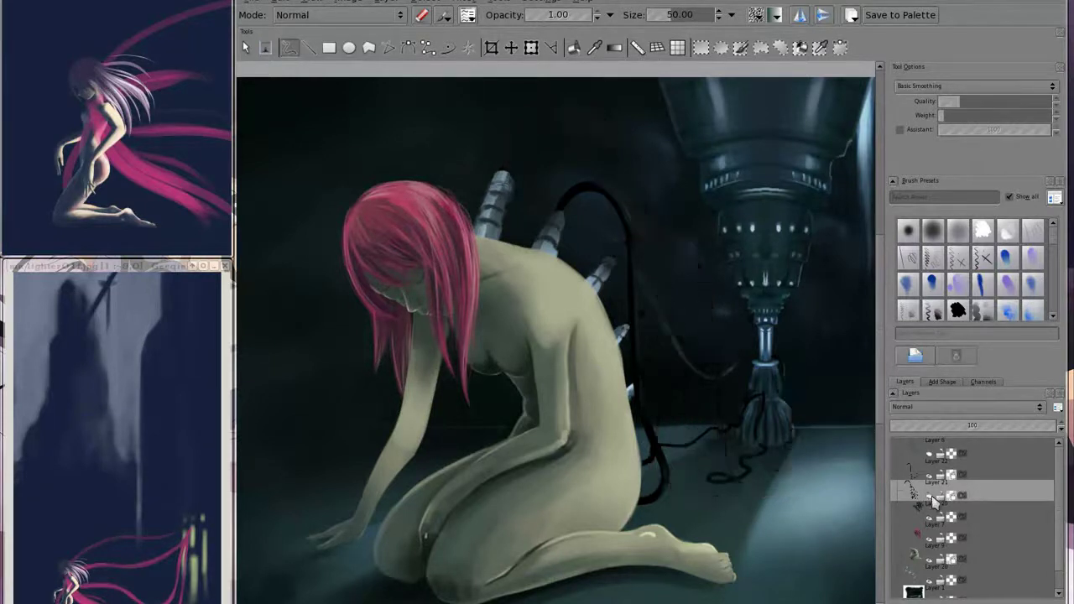
- Turn the eraser off, enlarge the brush, and zoom out until the whole canvas fits
key("Page_Up")
key("e")
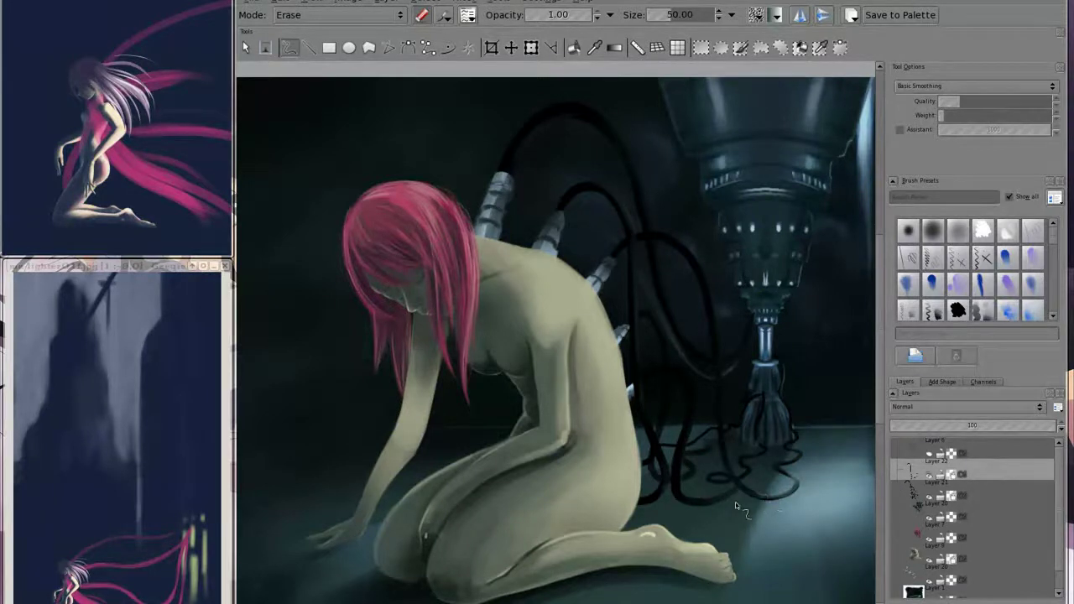
scroll(671, 405, "down", 1)
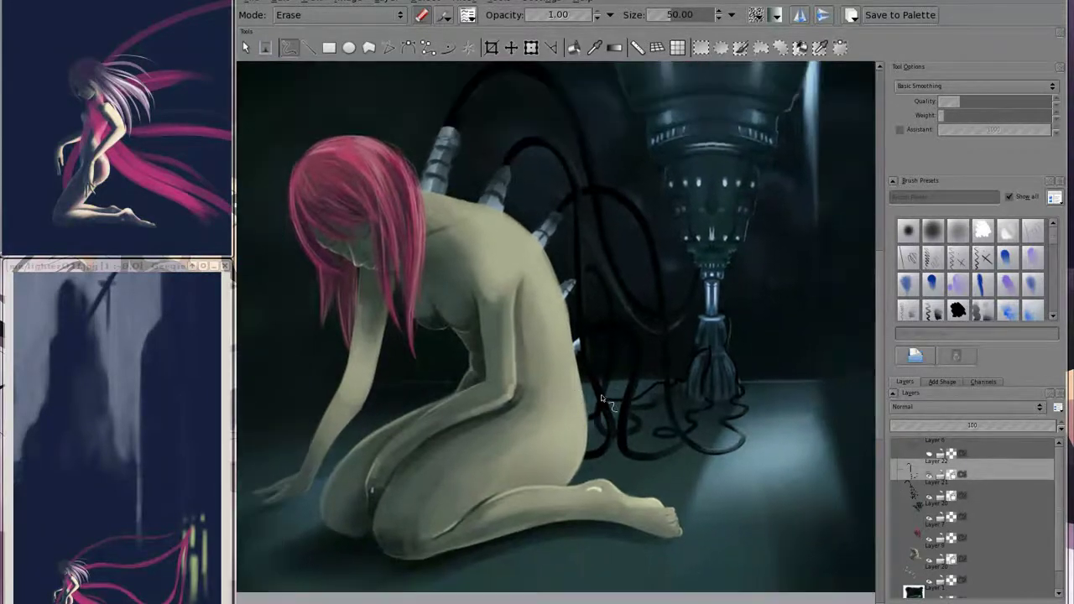
key("Page_Down")
key("Page_Down")
key("e")
right_click(651, 347)
key("bracketright")
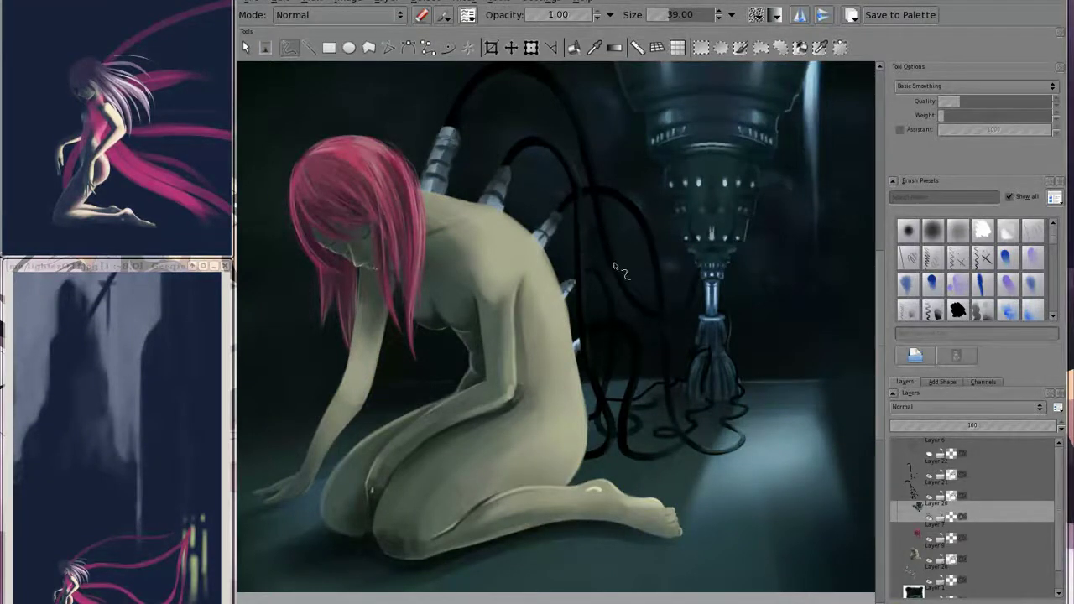
key("minus")
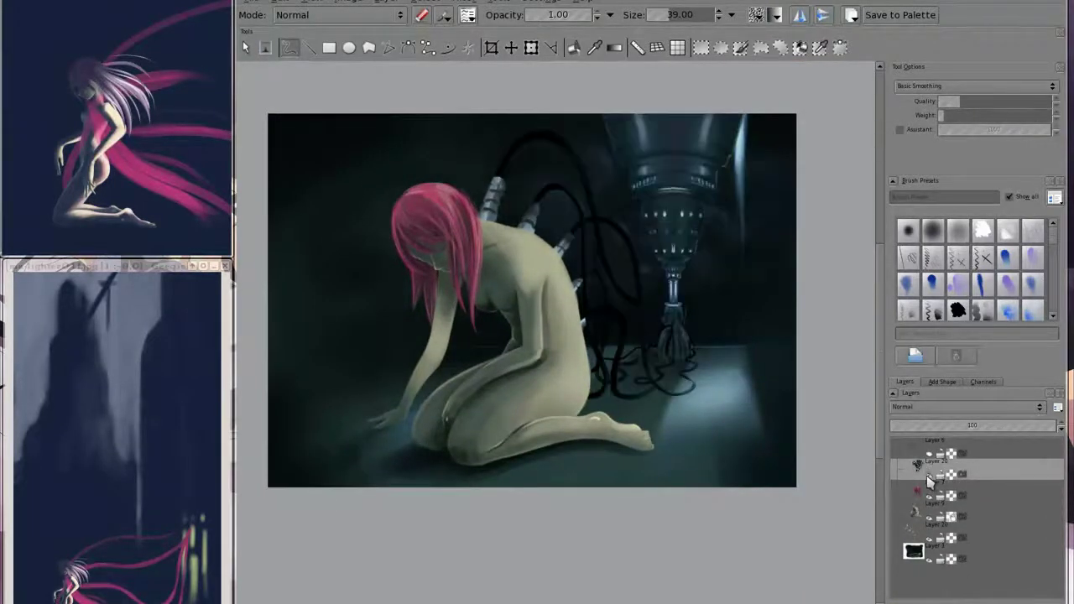
- Merge Layer 9 down into Layer 7 and select the layer below Layer 20
key("e")
left_click(951, 493)
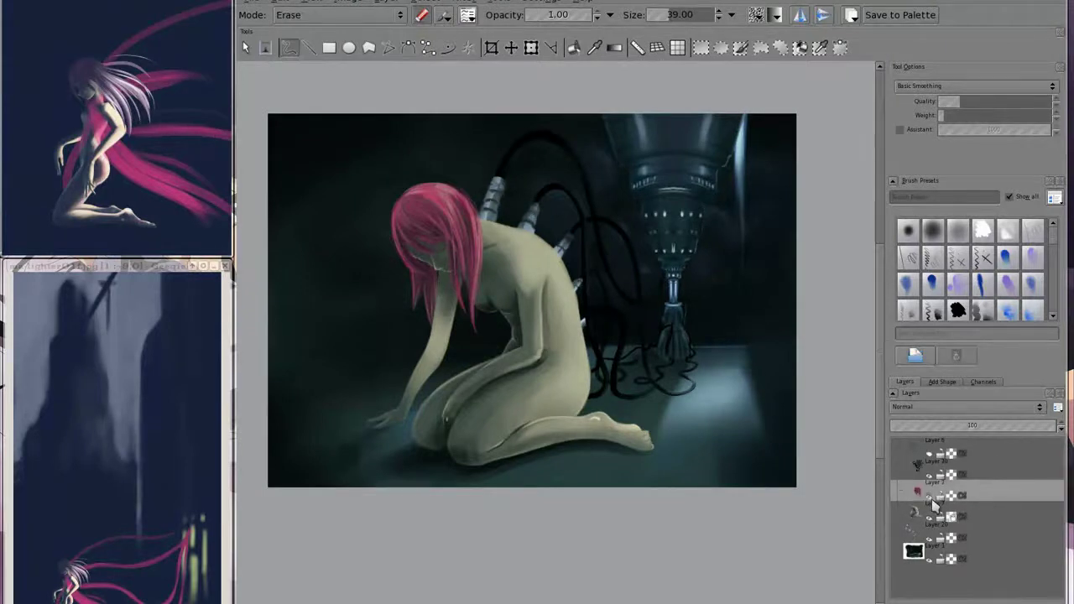
key("ctrl+e")
left_click(929, 478)
left_click(929, 485)
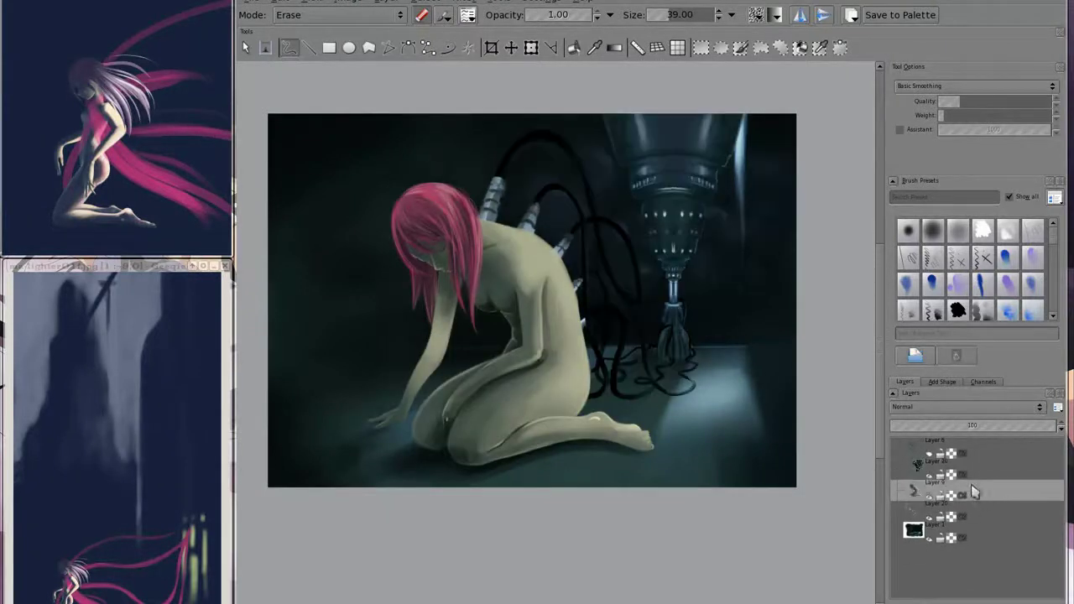
- Set the brush blend mode to Overlay and test a highlight across the figure's back
key("e")
left_click(336, 15)
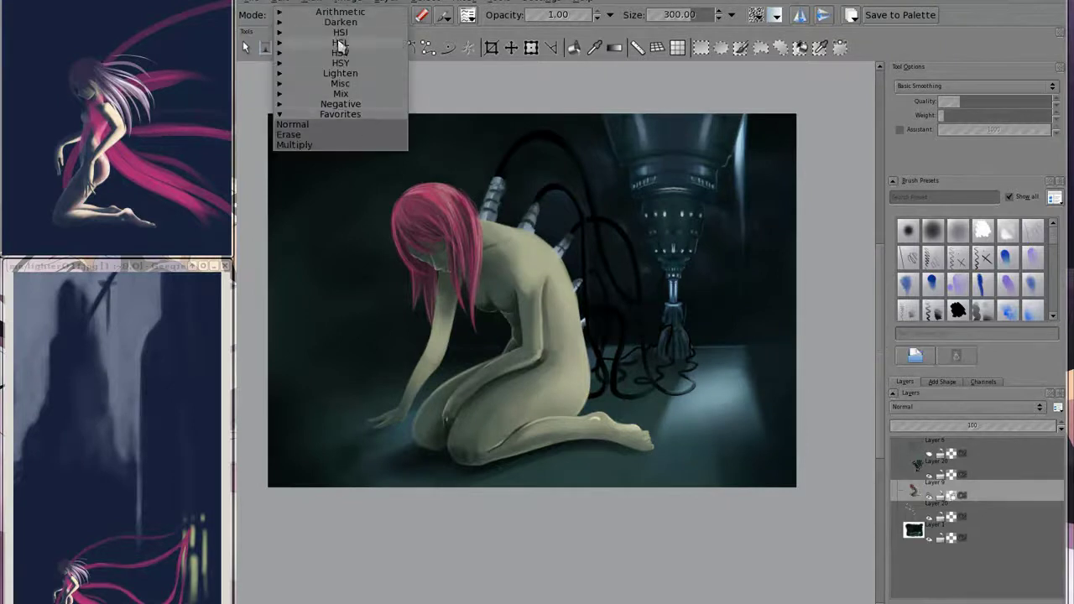
left_click(302, 125)
left_click_drag(518, 252, 537, 355)
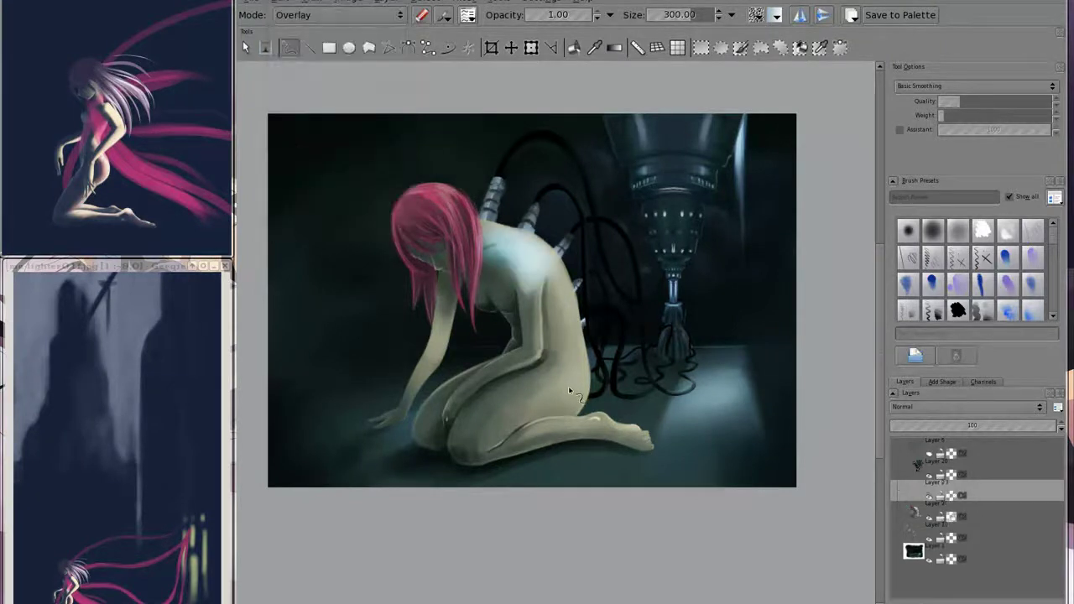
key("ctrl+z")
key("ctrl+shift+z")
key("ctrl+z")
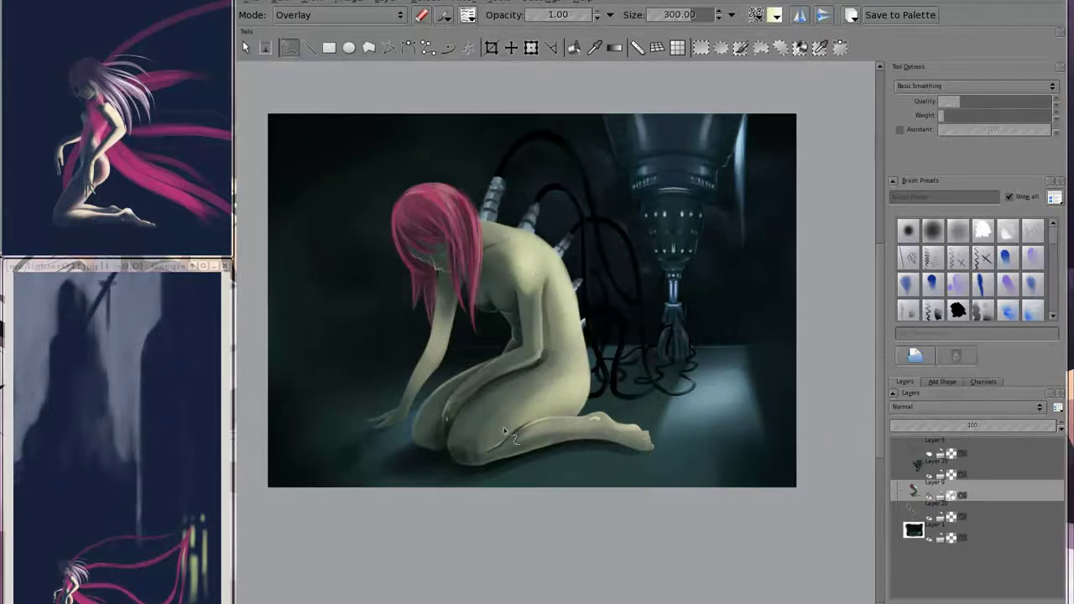
- Lighten the top of the pink hair and darken the calf with overlay strokes
key("shift+i")
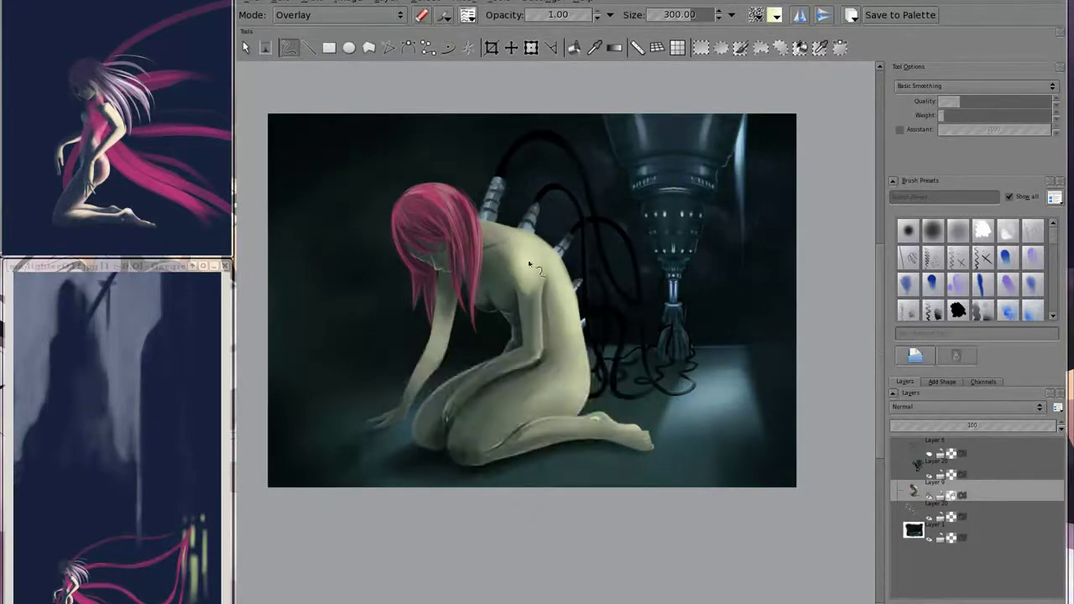
left_click_drag(491, 222, 453, 202)
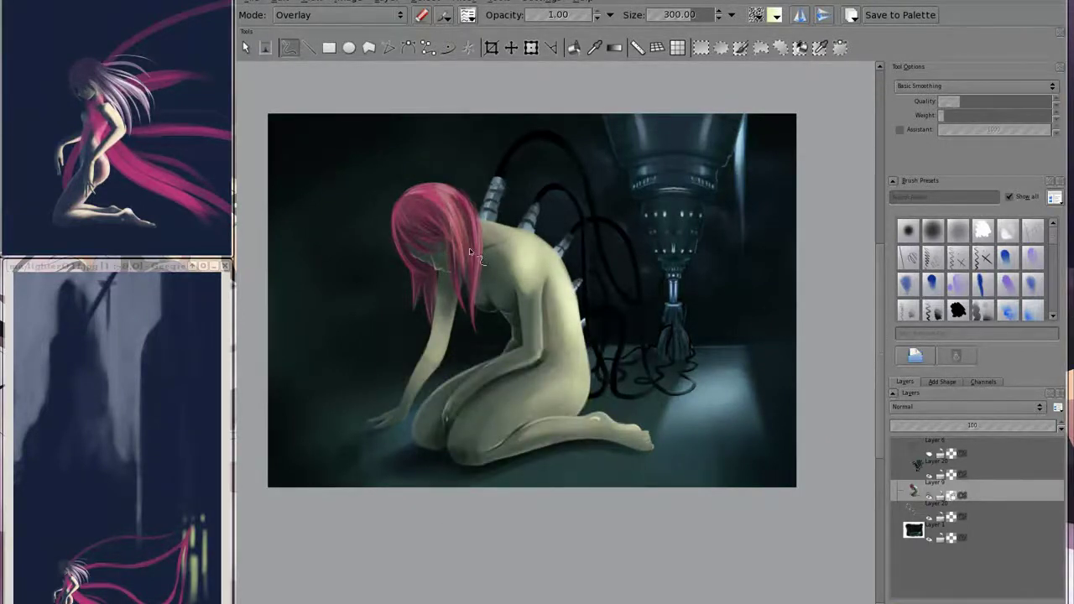
key("bracketleft")
key("bracketleft")
key("bracketleft")
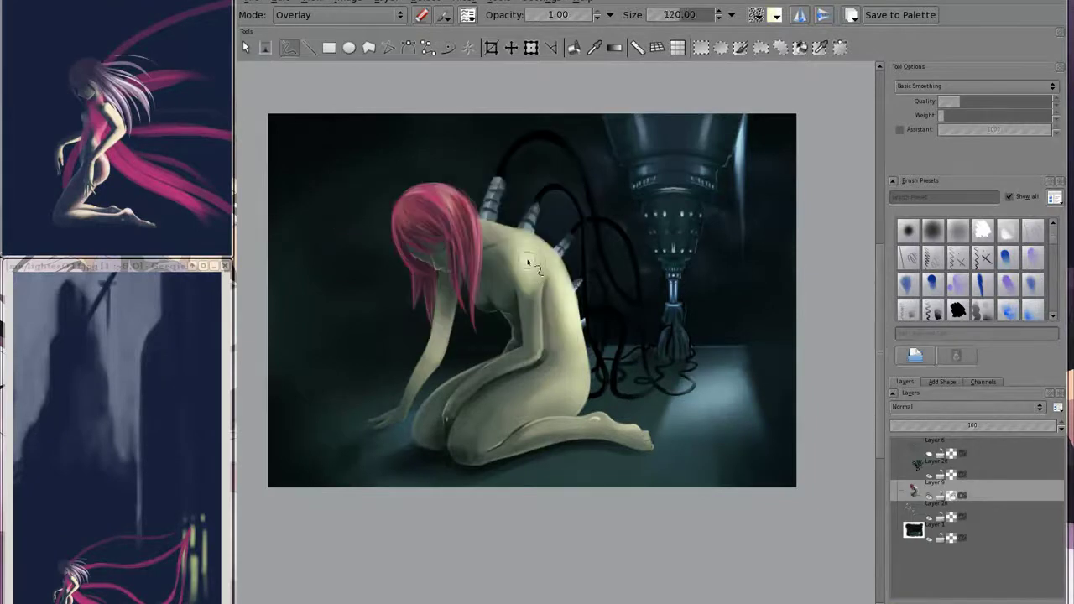
key("bracketright")
key("bracketright")
key("bracketright")
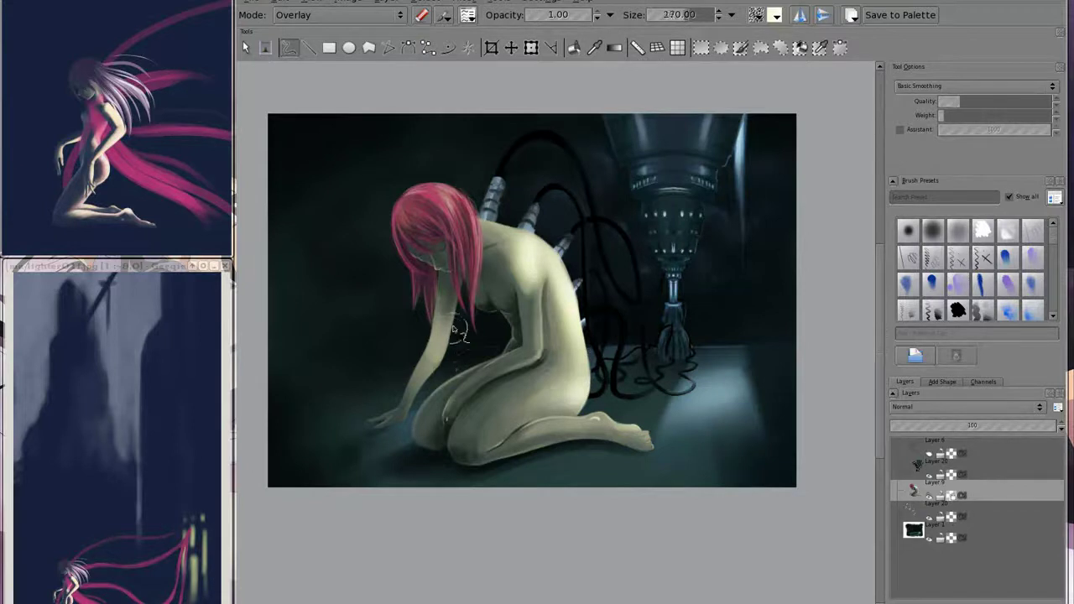
key("bracketleft")
key("bracketleft")
key("bracketleft")
key("bracketright")
key("bracketright")
key("bracketright")
key("bracketright")
key("bracketright")
key("bracketright")
key("bracketright")
key("bracketright")
key("bracketright")
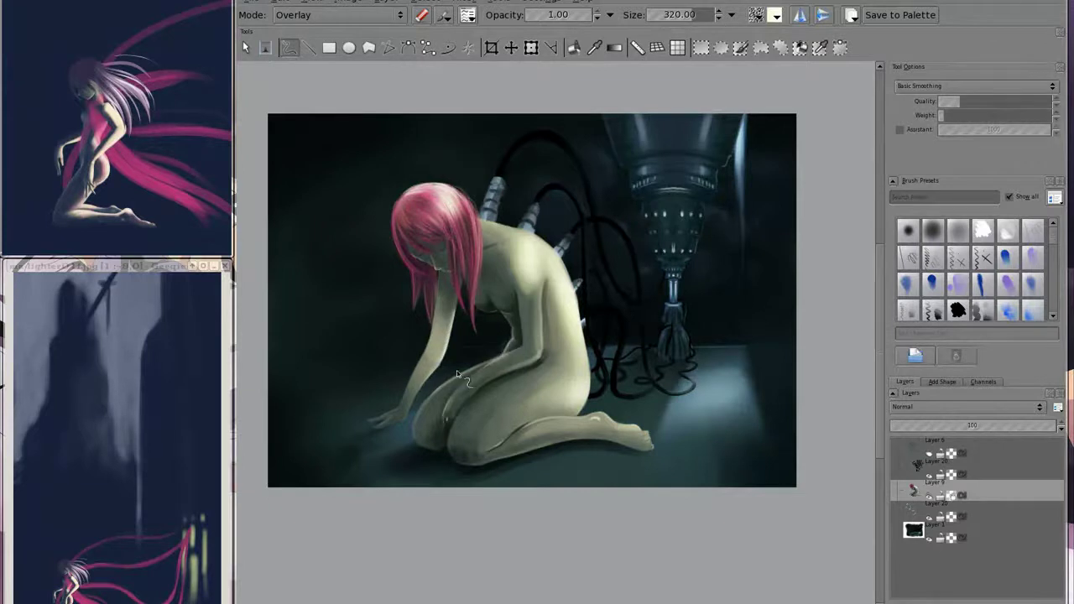
key("bracketleft")
key("bracketleft")
key("bracketleft")
key("bracketleft")
key("bracketleft")
key("bracketleft")
key("bracketright")
key("bracketleft")
key("bracketleft")
key("bracketleft")
left_click_drag(539, 435, 579, 428)
- Pick a larger eraser brush and merge the figure layer down
key("e")
right_click(529, 340)
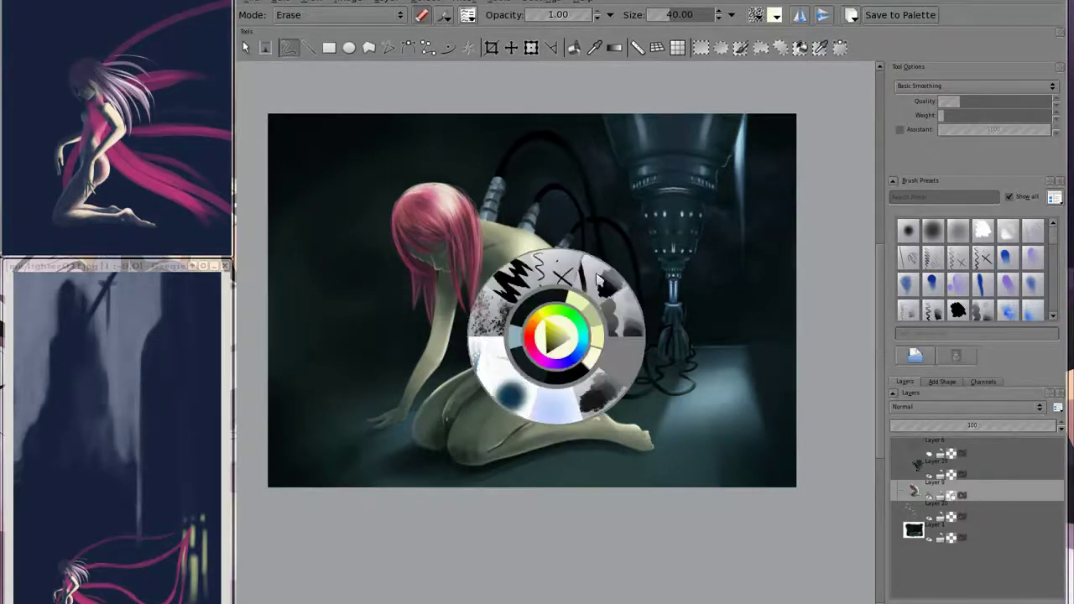
left_click(497, 347)
key("e")
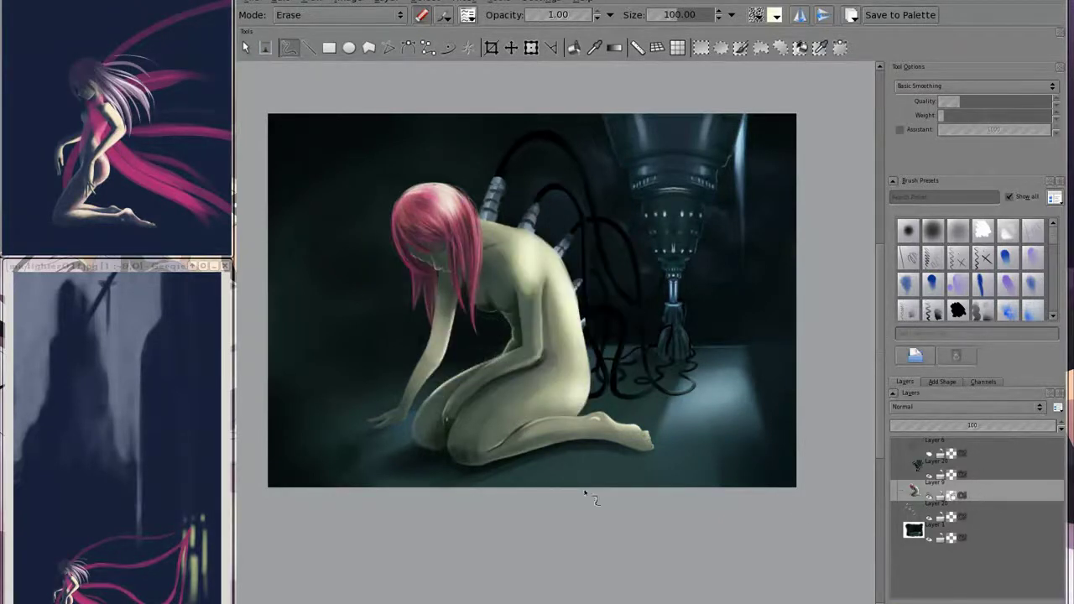
key("ctrl+e")
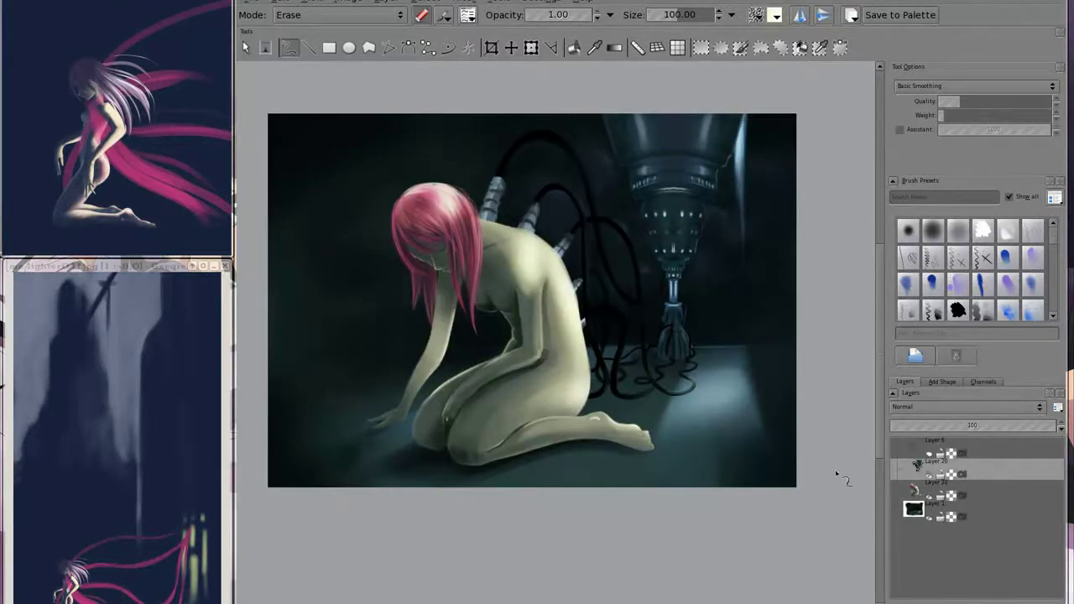
- Lower the red channel in Color Adjustment curves and apply it
left_click(462, 3)
left_click(697, 74)
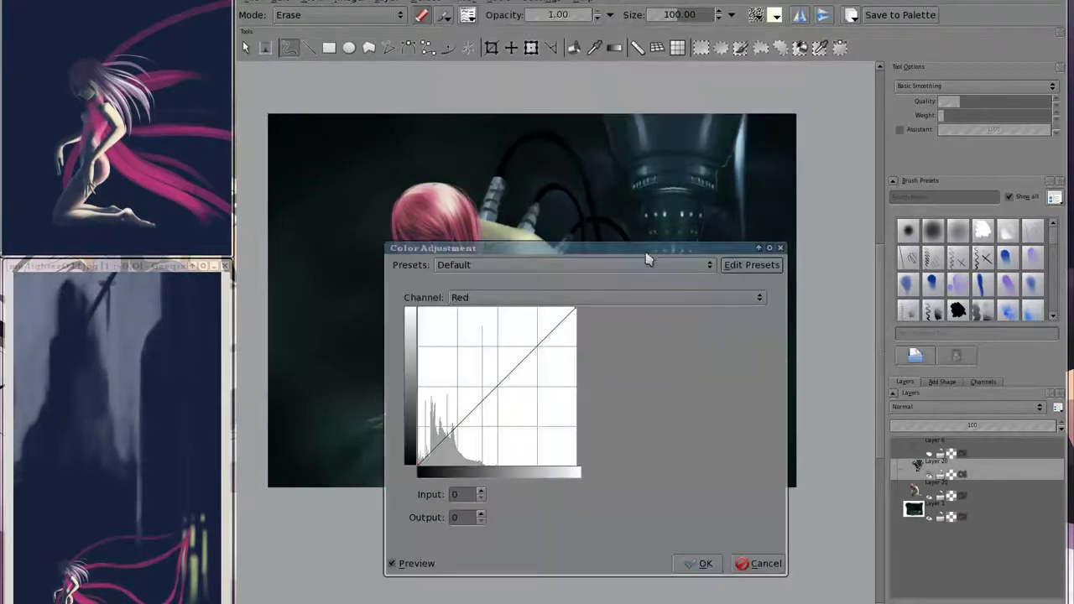
left_click_drag(742, 426, 742, 445)
mouse_move(723, 256)
left_mouse_down()
mouse_move(108, 149)
mouse_move(131, 139)
left_mouse_up()
left_click(329, 464)
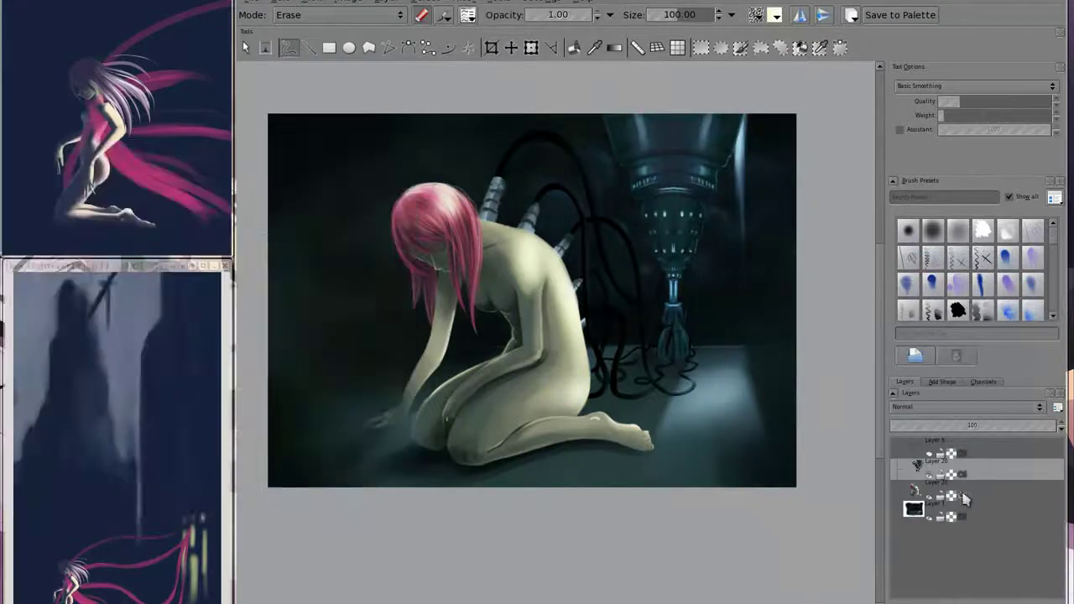
- Try adding a filter layer from the layer menu, then cancel it
right_click(902, 493)
left_click(948, 552)
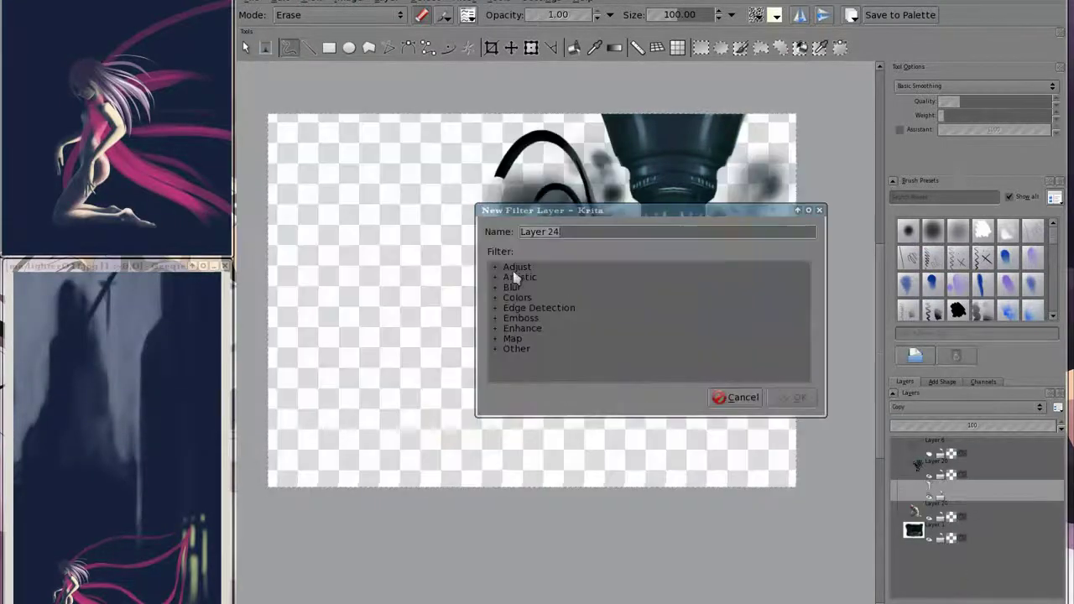
left_click(495, 266)
left_click(736, 397)
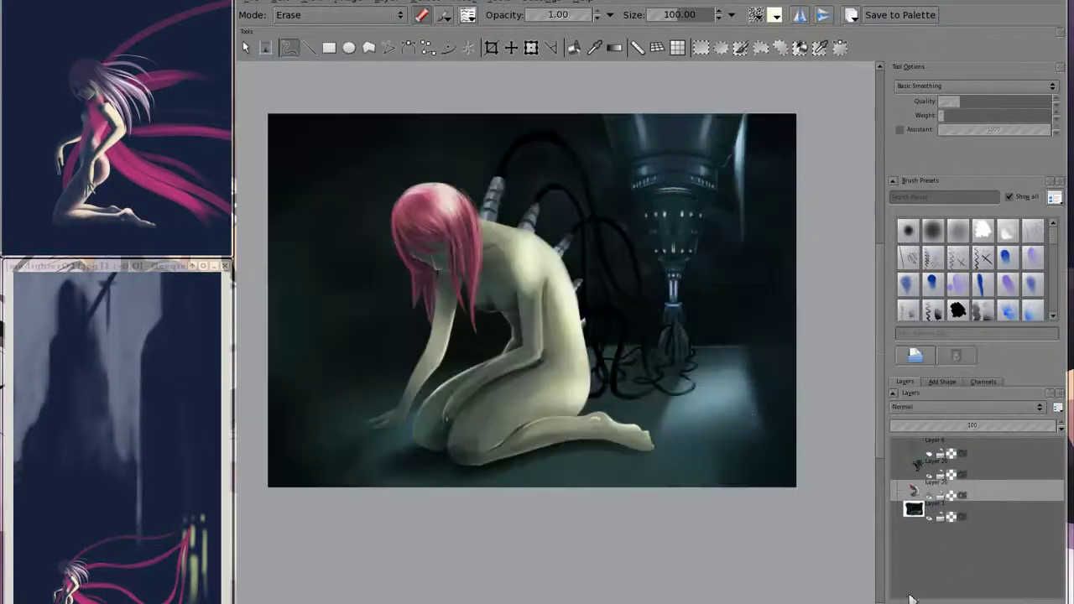
left_click(573, 47)
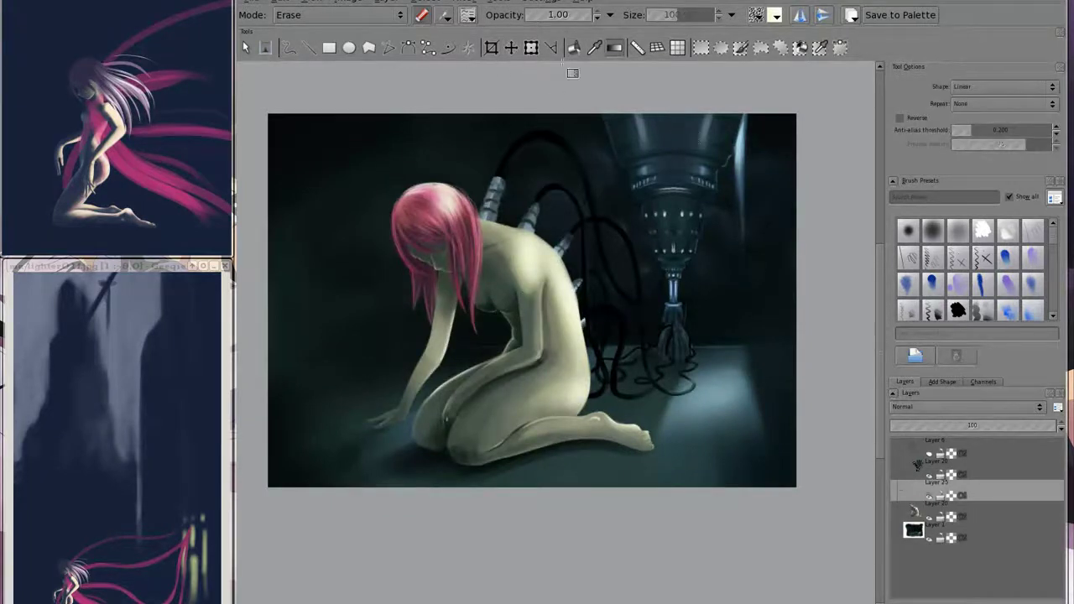
- Pick a bright yellow shifting toward orange in the advanced colour selector
left_click(469, 2)
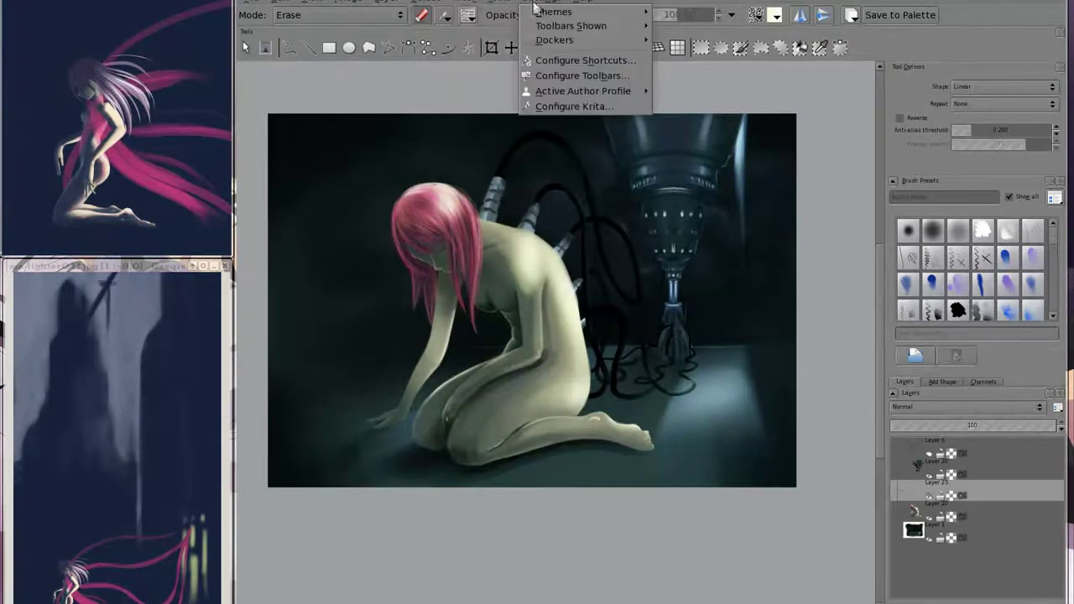
left_click(671, 55)
left_click(750, 153)
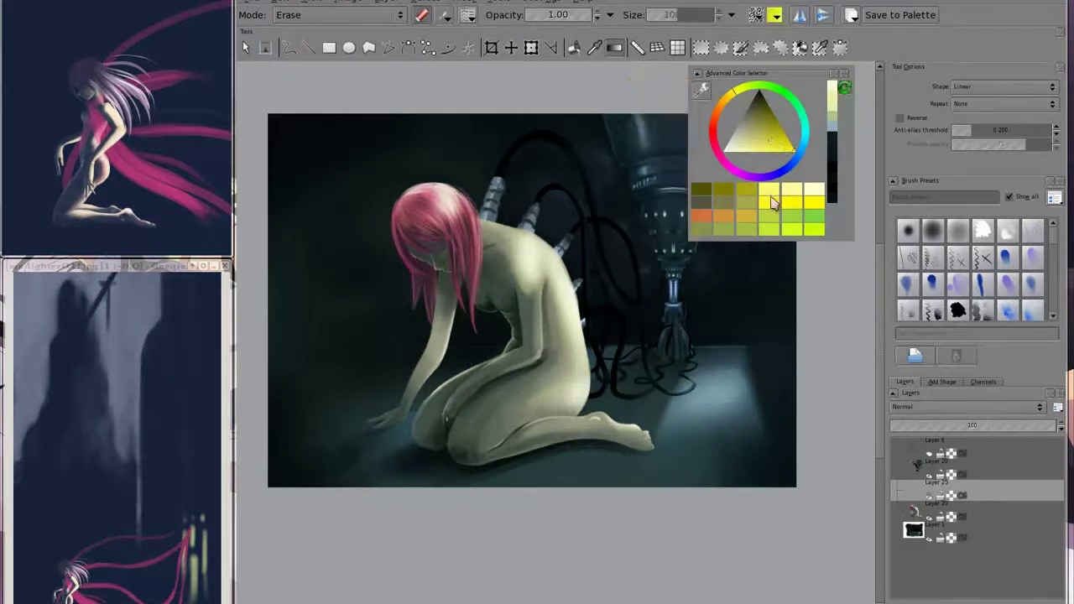
left_click_drag(735, 89, 715, 109)
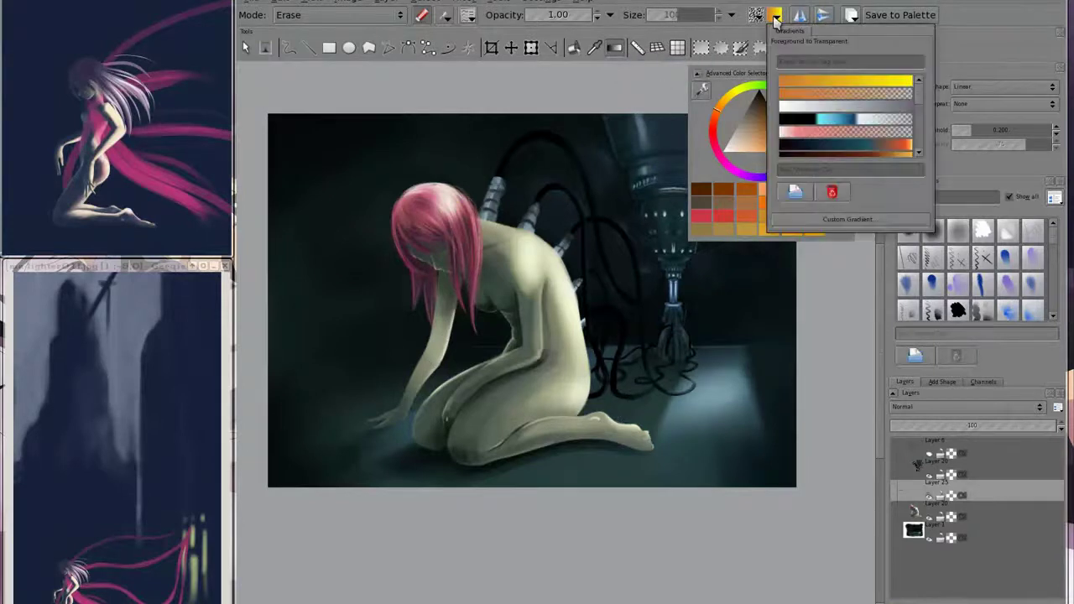
- Draw a radial yellow-to-orange gradient on the new layer near the upper right
left_click(401, 15)
left_click_drag(495, 388, 504, 384)
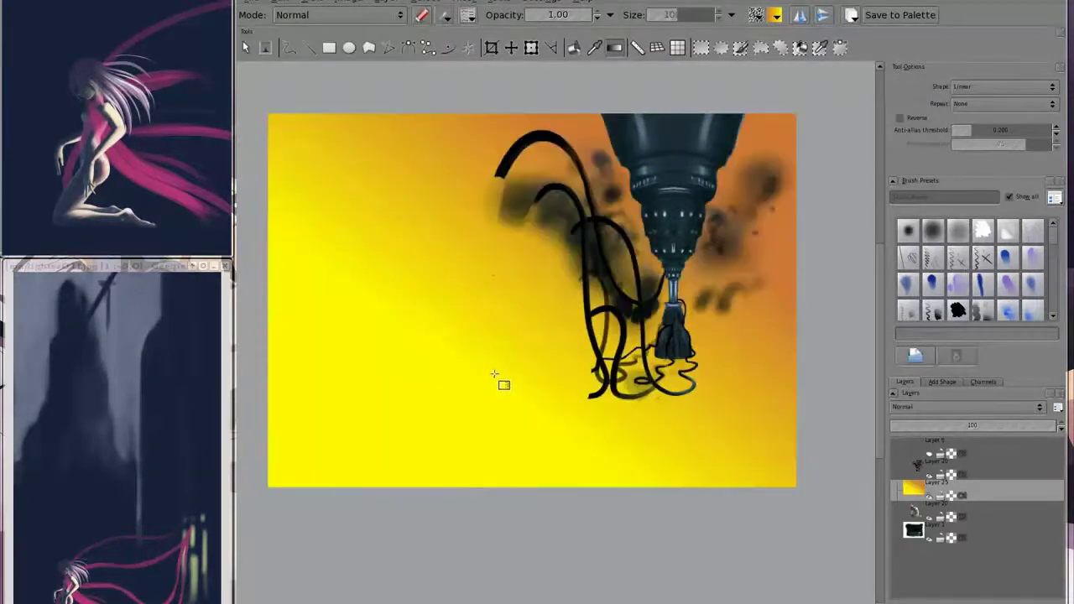
left_click(775, 14)
left_click(685, 204)
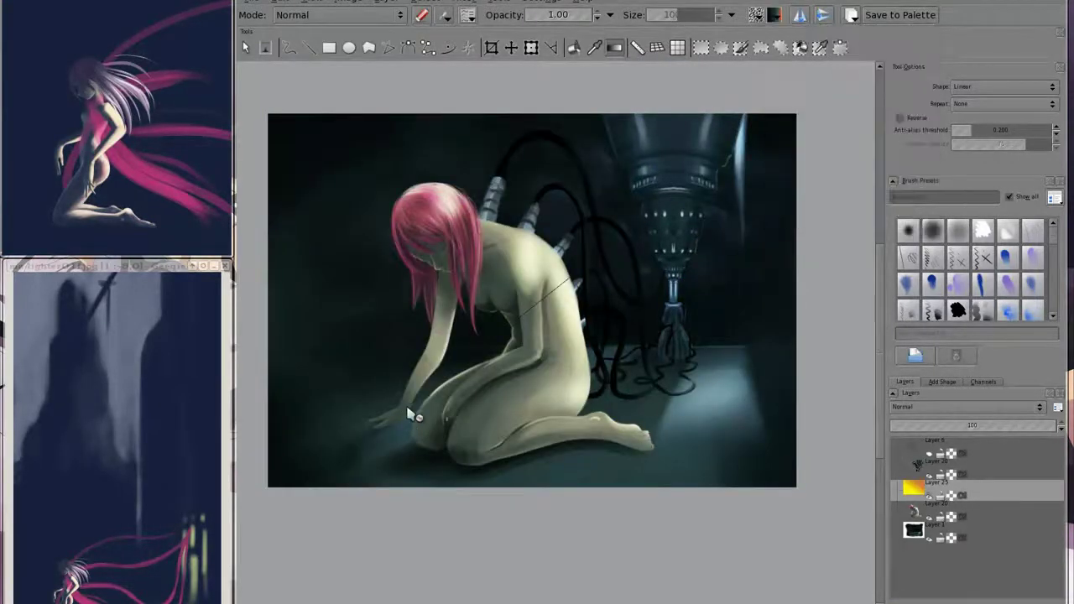
left_click_drag(419, 412, 414, 415)
left_click(1009, 87)
left_click_drag(635, 334, 638, 332)
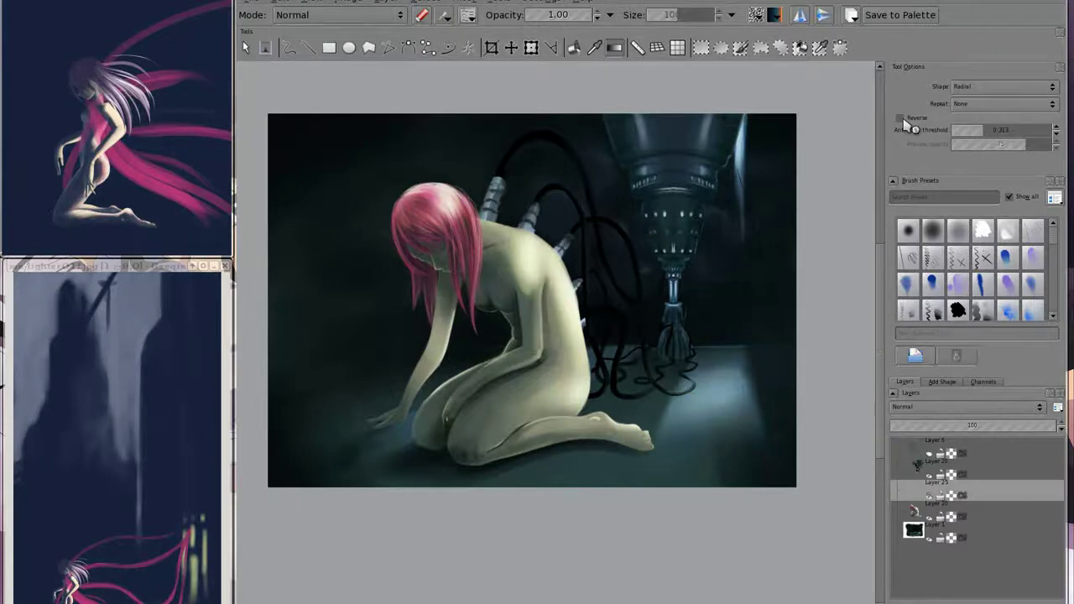
- Move the gradient layer higher in the stack and set its blend mode to Parallel
mouse_move(932, 489)
left_mouse_down()
mouse_move(931, 470)
mouse_move(990, 463)
left_mouse_up()
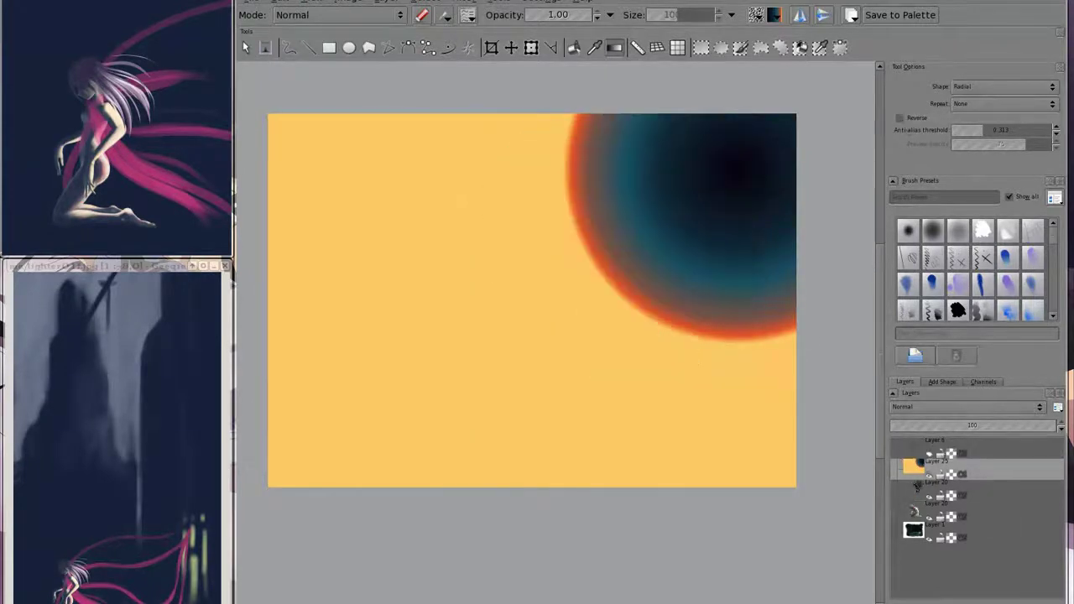
left_click(979, 407)
left_click(934, 299)
scroll(979, 408, "down", 1)
scroll(979, 407, "down", 1)
scroll(979, 408, "down", 1)
left_click(979, 408)
left_click(963, 487)
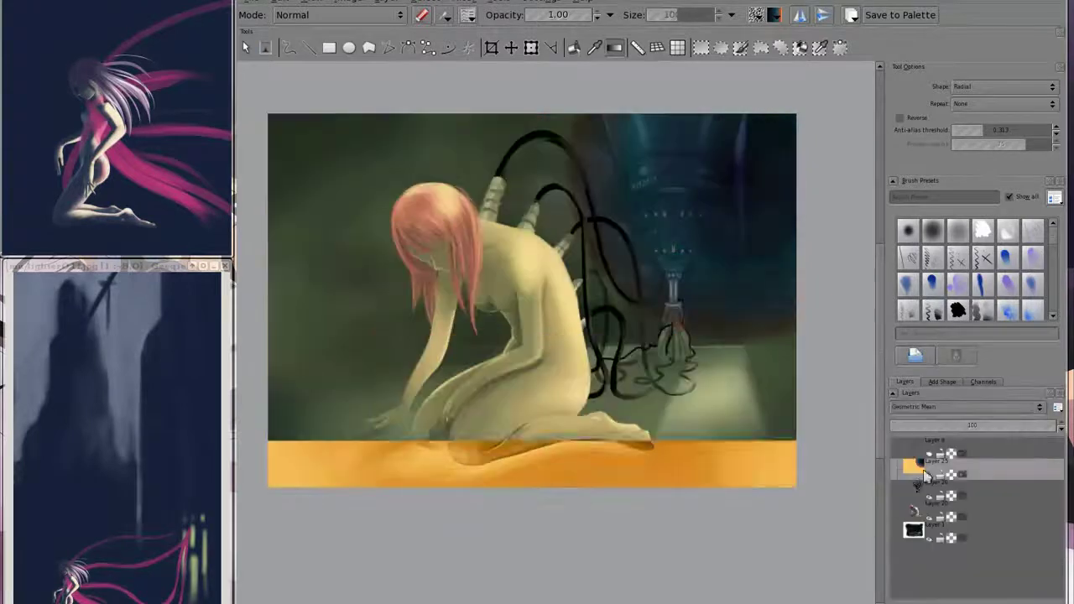
- Try Hue HSV and other blend modes on the gradient layer, then delete it
scroll(986, 408, "down", 2)
scroll(986, 407, "down", 1)
scroll(986, 407, "down", 1)
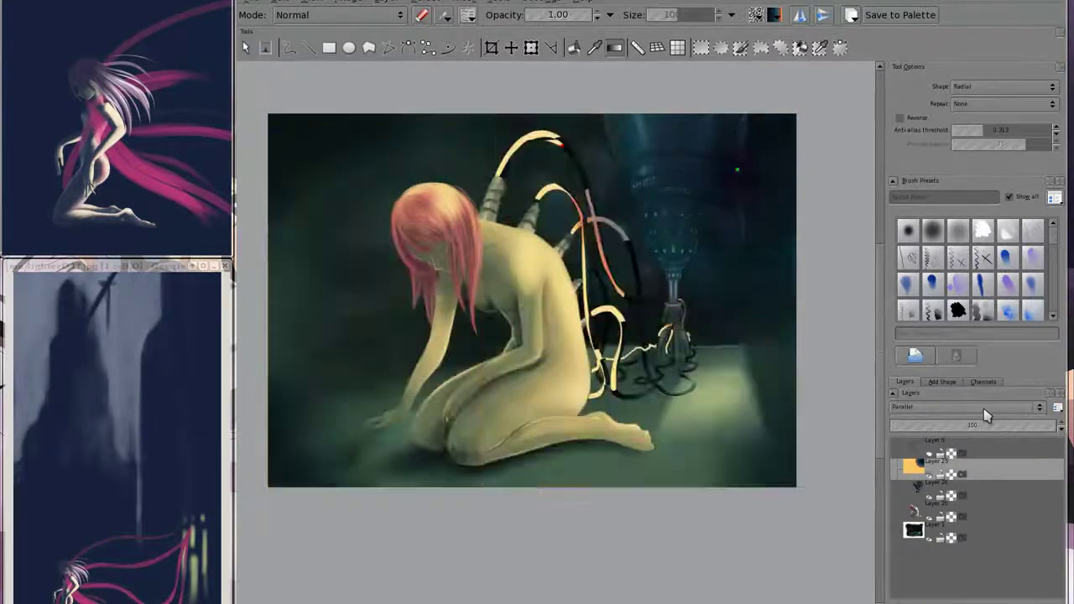
scroll(985, 408, "down", 1)
scroll(986, 408, "down", 1)
scroll(986, 408, "down", 1)
left_click(986, 408)
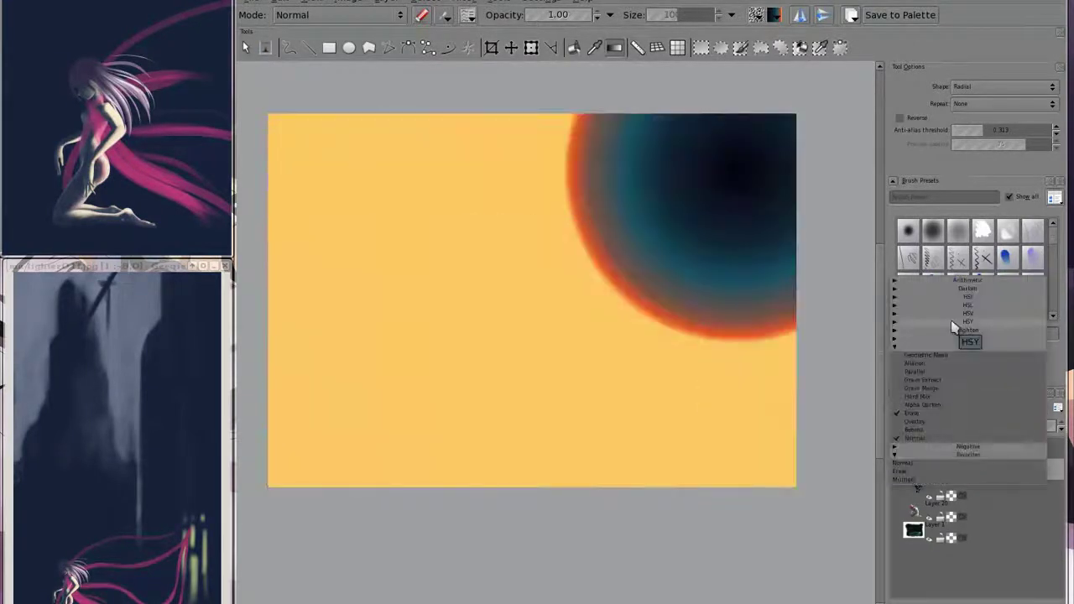
left_click(956, 319)
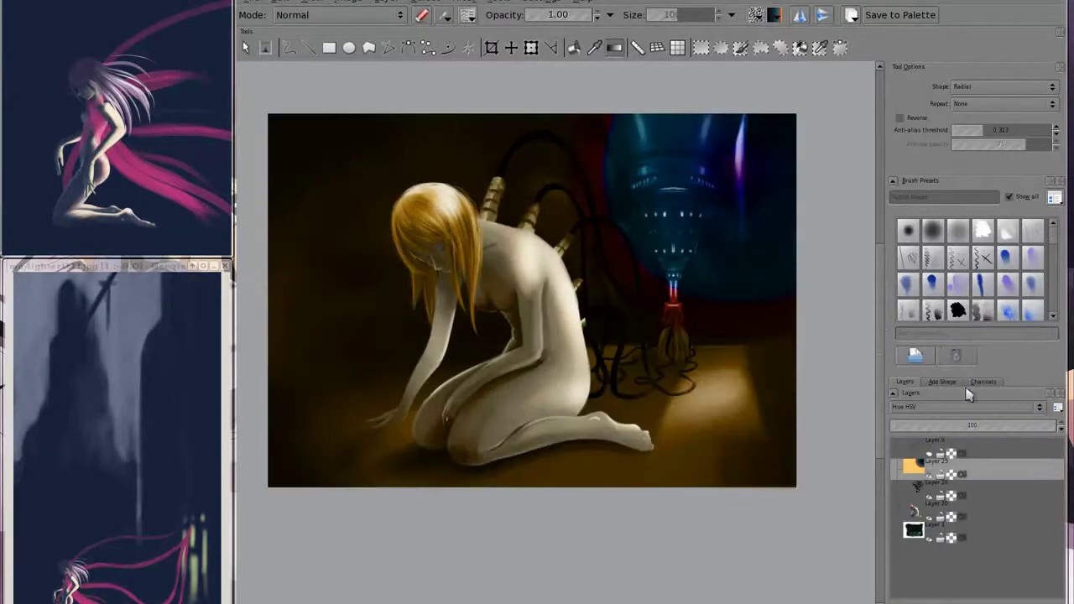
left_click(964, 407)
scroll(963, 408, "down", 1)
scroll(963, 408, "down", 1)
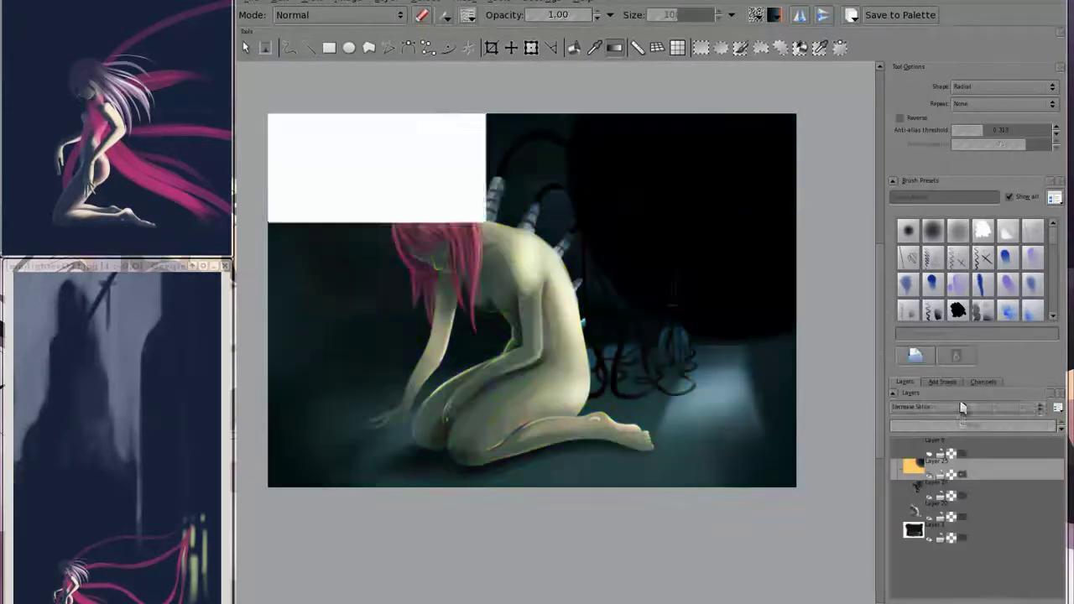
scroll(964, 408, "down", 1)
scroll(963, 407, "down", 1)
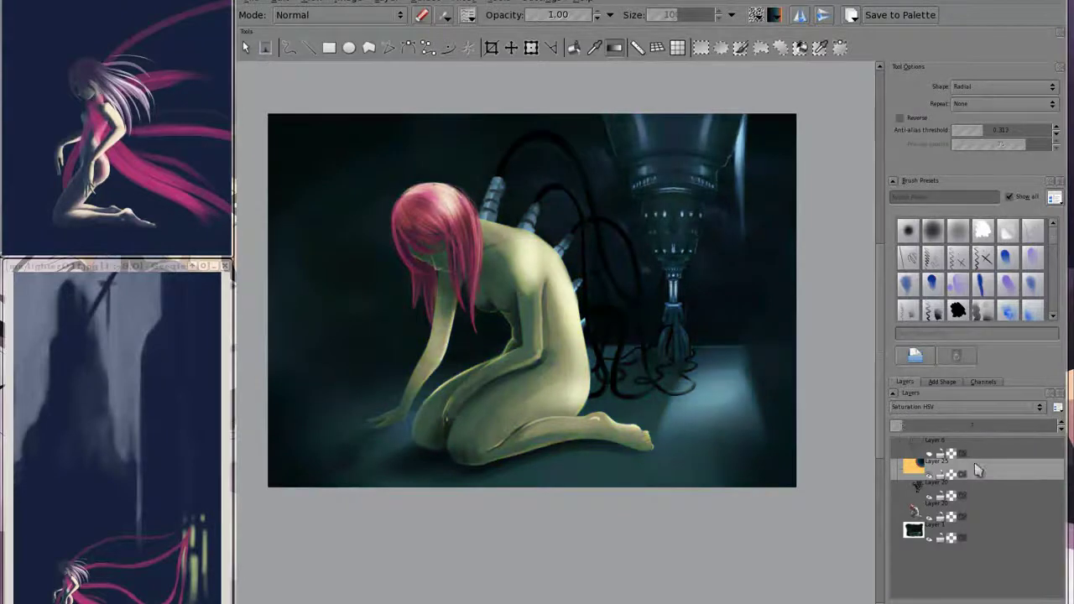
key("shift+Delete")
- Delete the two Layer 20 layers and pull down the red curve's dark end
key("shift+Delete")
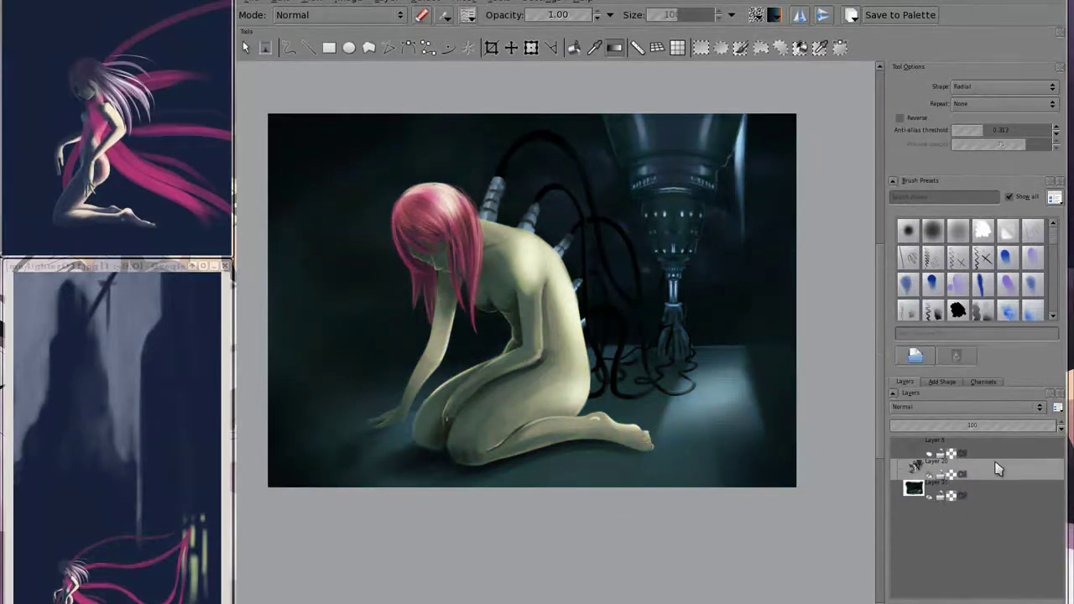
key("shift+Delete")
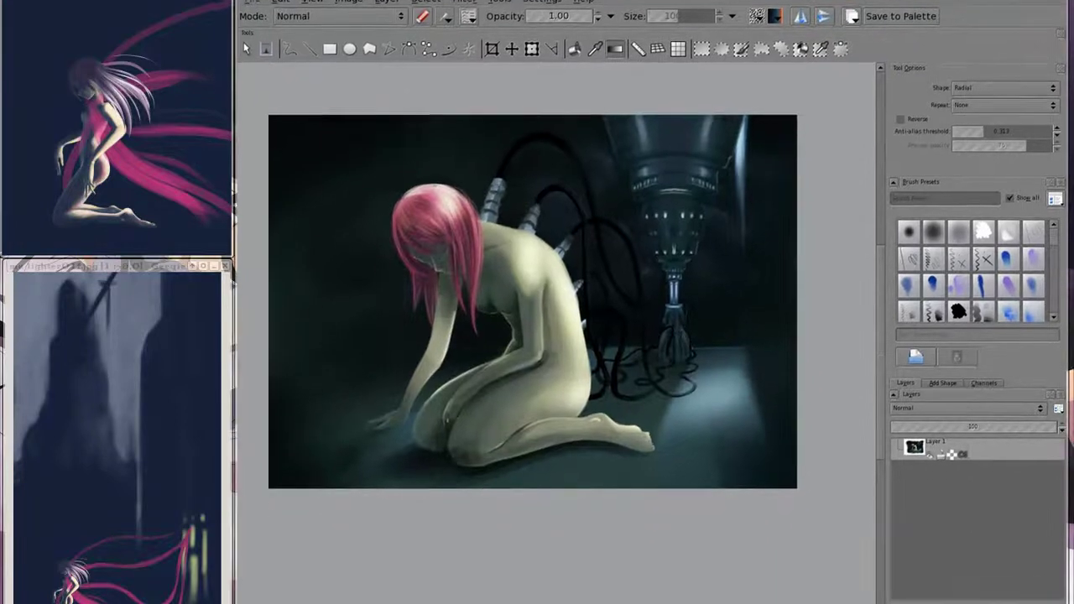
left_click(503, 2)
left_click(680, 89)
left_click_drag(699, 460, 700, 470)
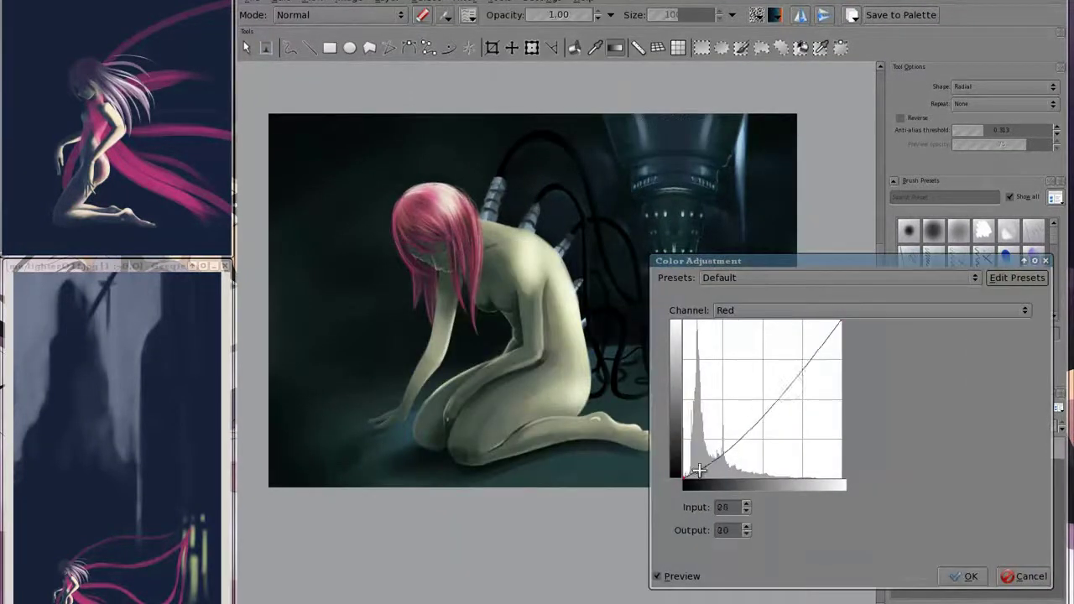
- Lower the green and blue channel curves and apply the curves adjustment
left_click(870, 310)
left_click(848, 331)
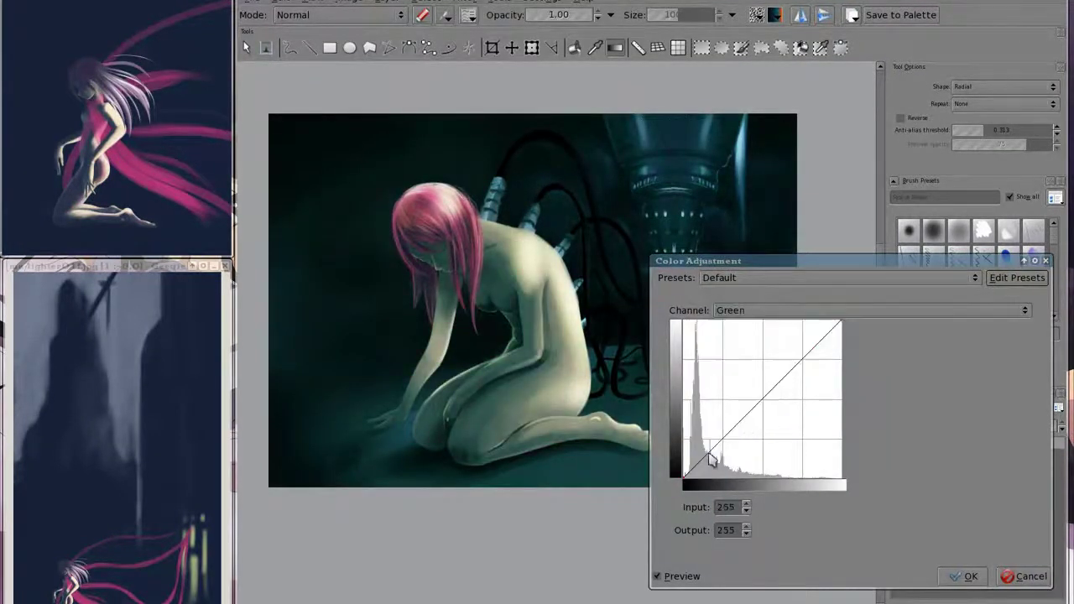
left_click_drag(741, 421, 743, 440)
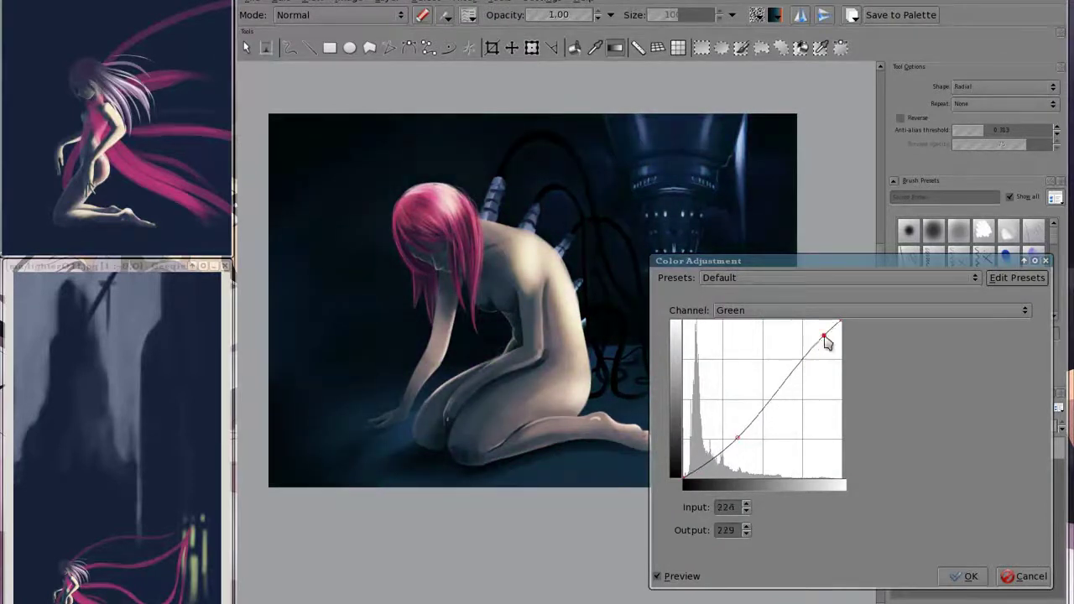
left_click_drag(826, 339, 815, 317)
scroll(815, 316, "down", 1)
left_click(760, 397)
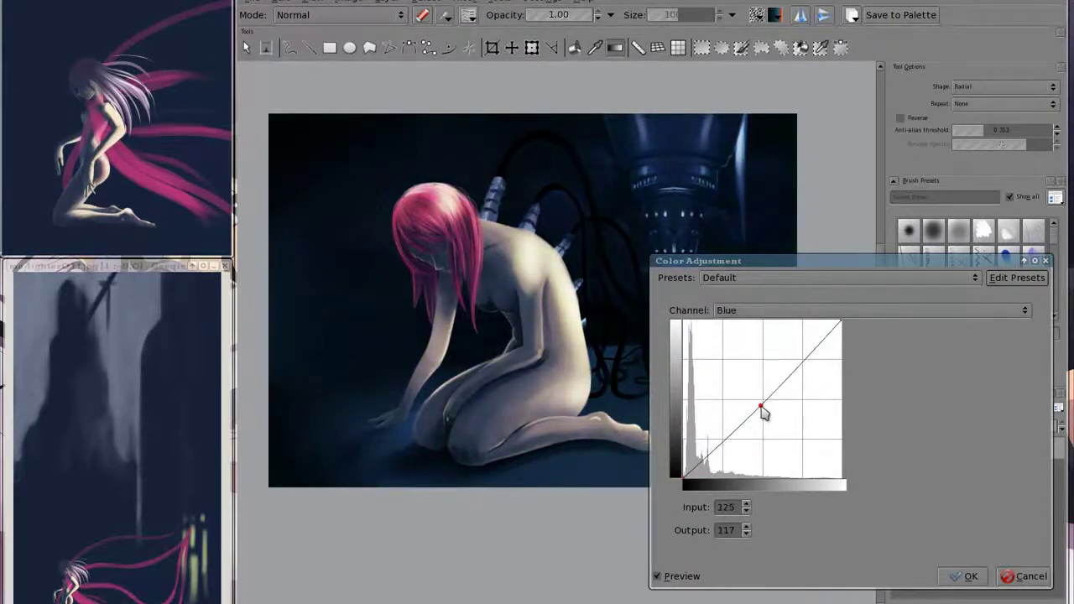
left_click(852, 448)
mouse_move(778, 261)
left_mouse_down()
mouse_move(913, 243)
mouse_move(693, 235)
left_mouse_up()
left_click(894, 546)
- Raise saturation by 10 in the HSV Adjustment filter
left_click(466, 2)
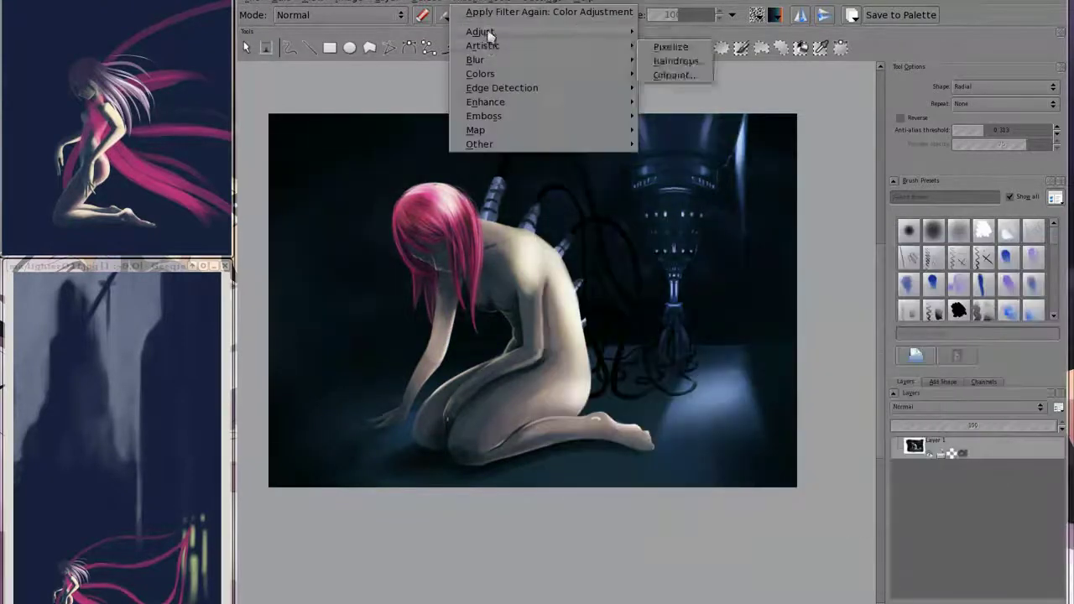
left_click(686, 48)
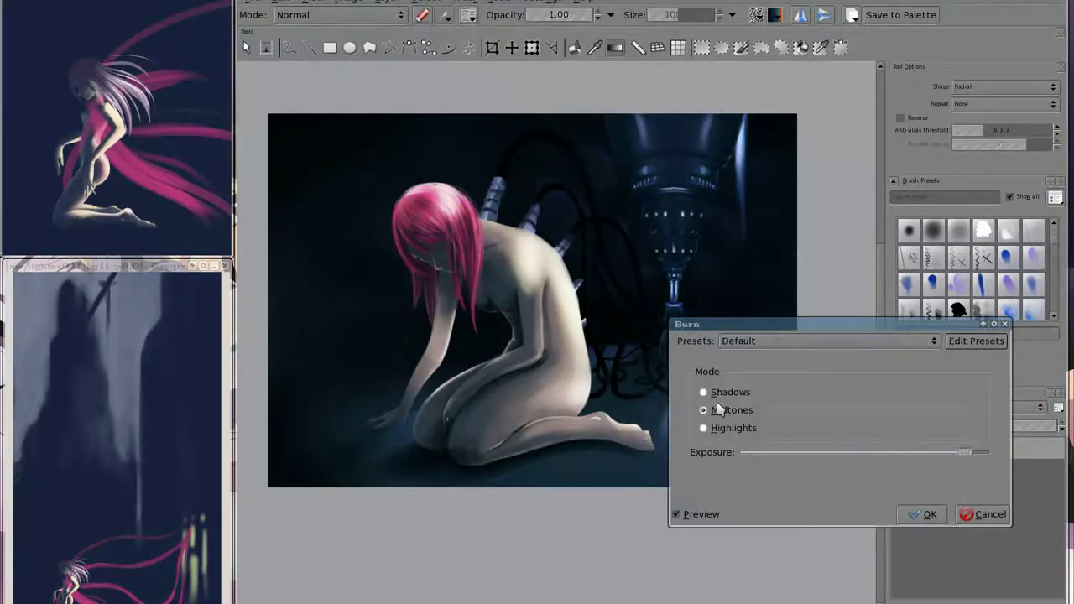
key("Escape")
left_click(466, 1)
mouse_move(480, 31)
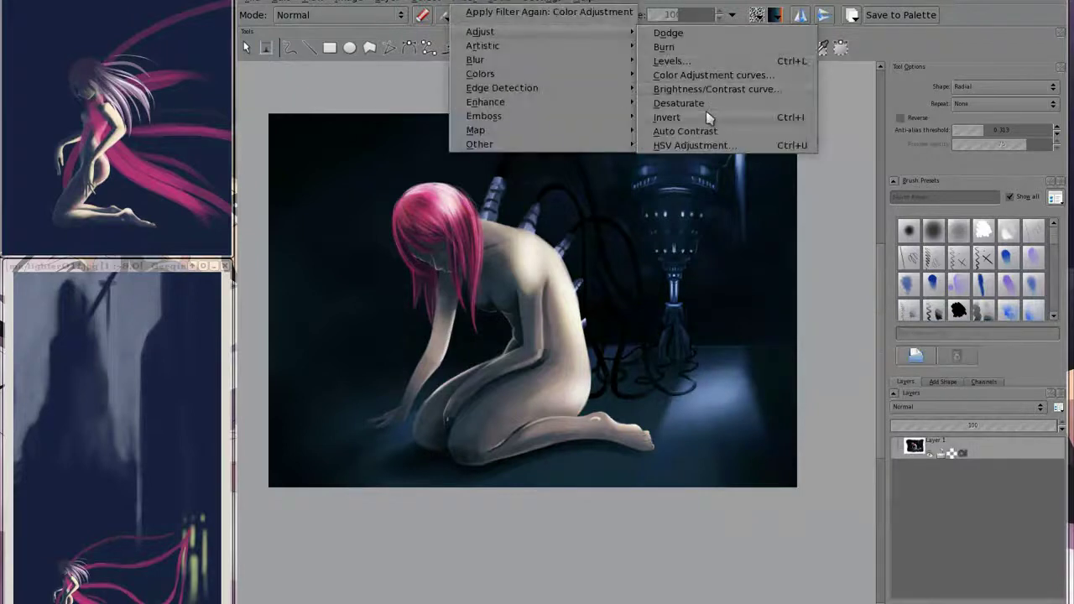
left_click(709, 146)
mouse_move(810, 487)
left_mouse_down()
mouse_move(767, 510)
mouse_move(795, 508)
left_mouse_up()
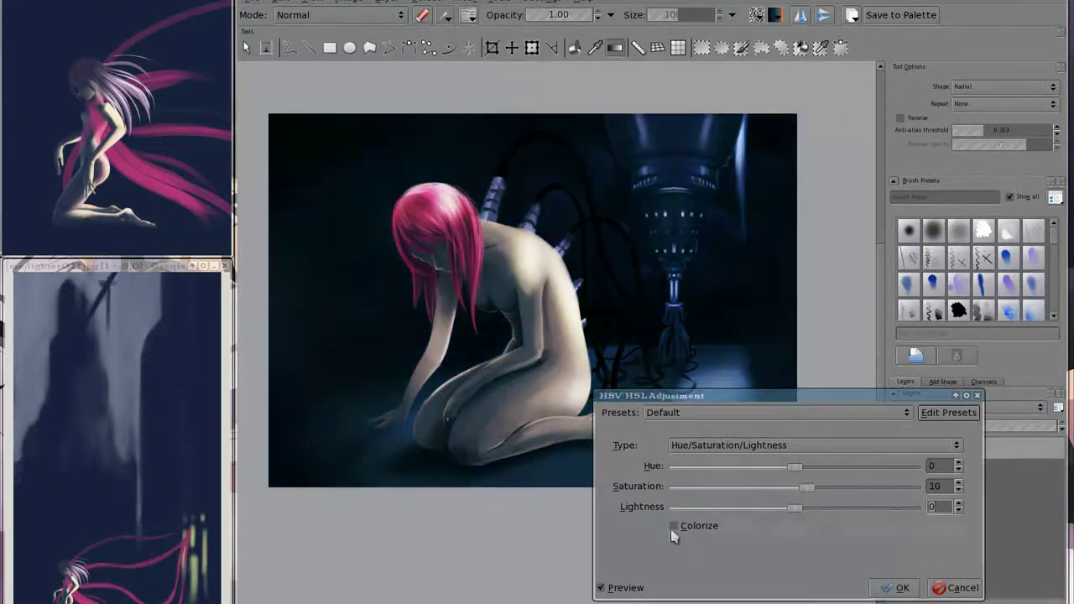
left_click(898, 587)
- Apply Levels with midtone gamma 0.94 and white point 248
left_click(466, 2)
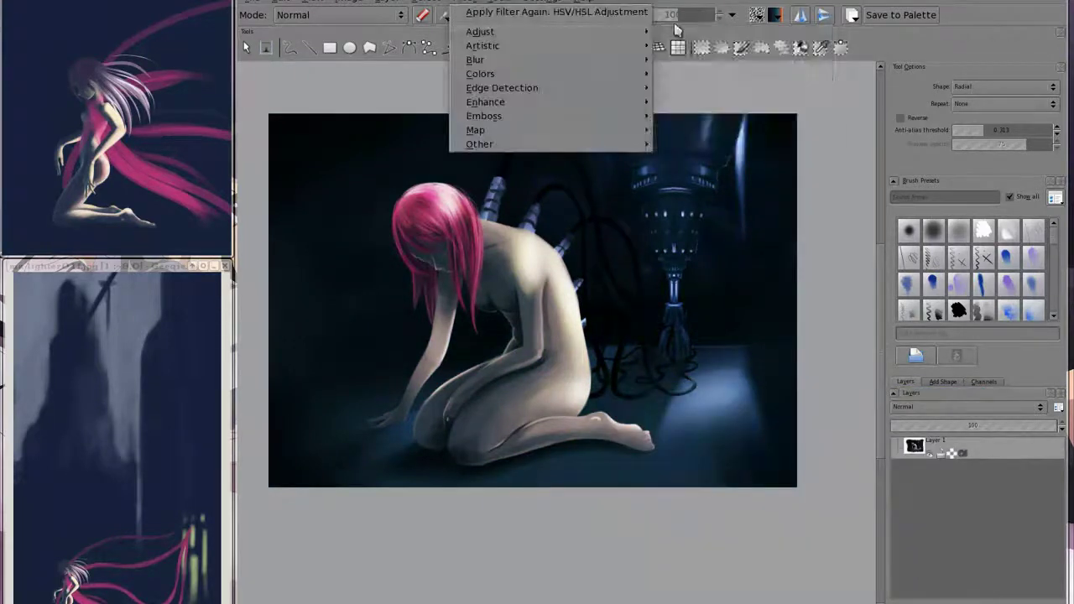
left_click(671, 109)
mouse_move(929, 480)
left_mouse_down()
mouse_move(794, 479)
mouse_move(947, 479)
left_mouse_up()
left_click_drag(724, 234, 851, 212)
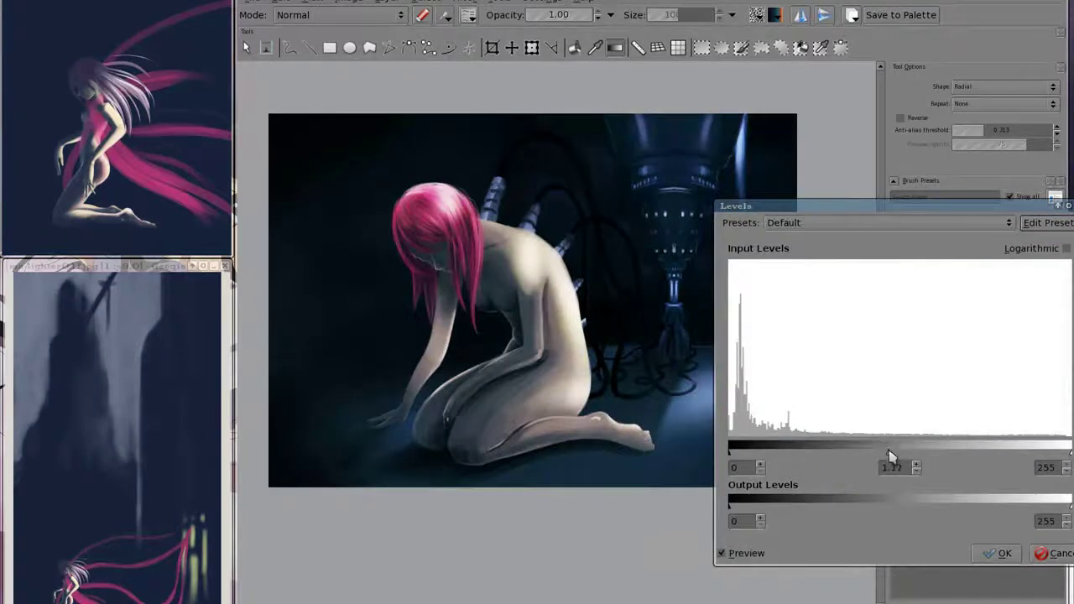
left_click_drag(891, 455, 906, 435)
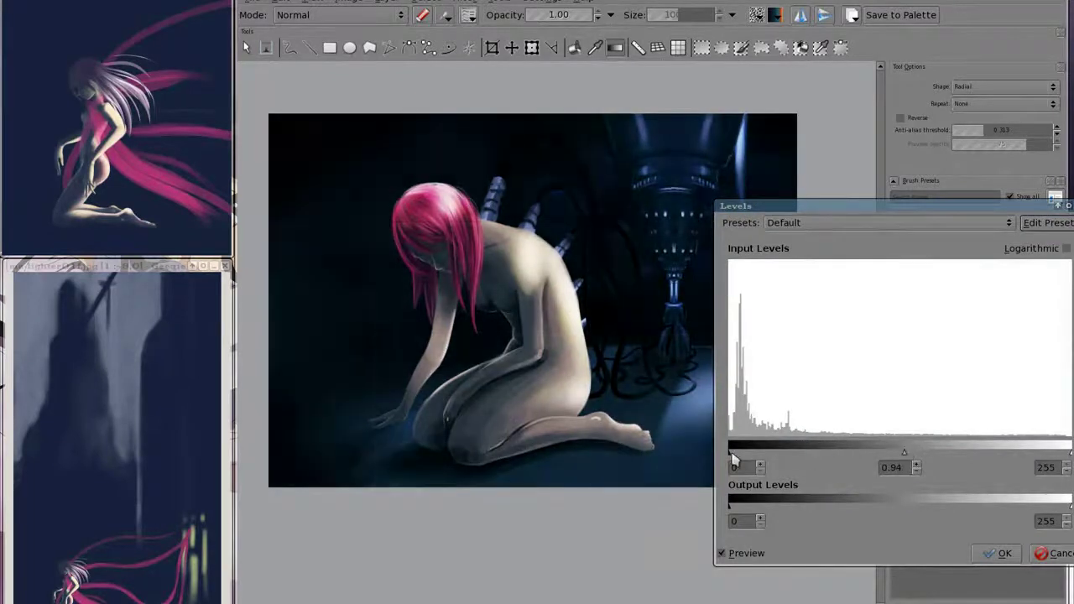
mouse_move(805, 205)
left_mouse_down()
mouse_move(842, 273)
mouse_move(738, 225)
left_mouse_up()
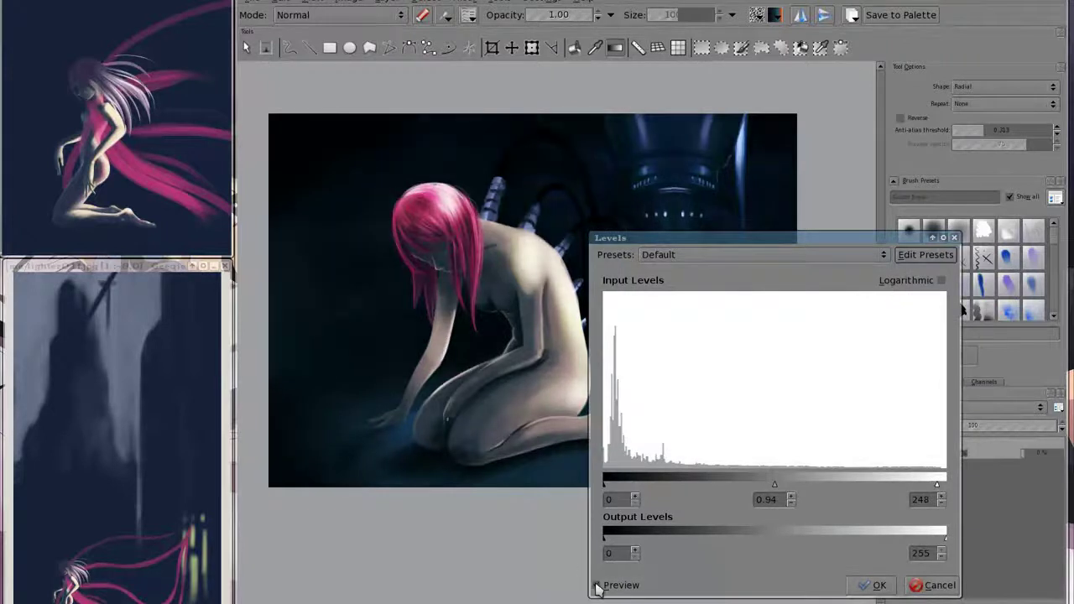
left_click(872, 584)
- Apply the Sharpen filter and pan in to inspect the figure's back
left_click(499, 1)
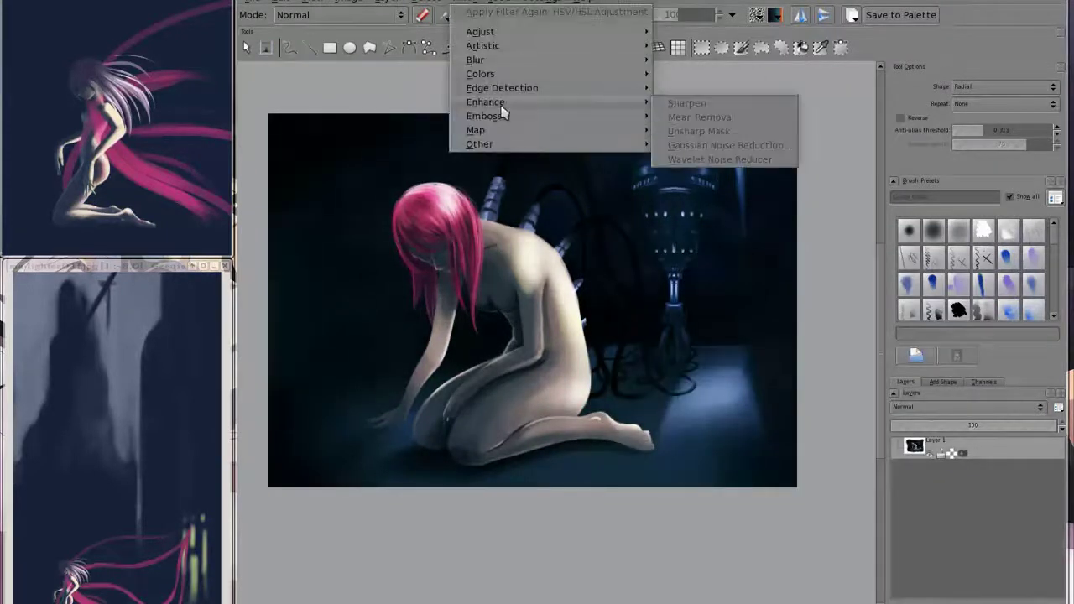
left_click(675, 103)
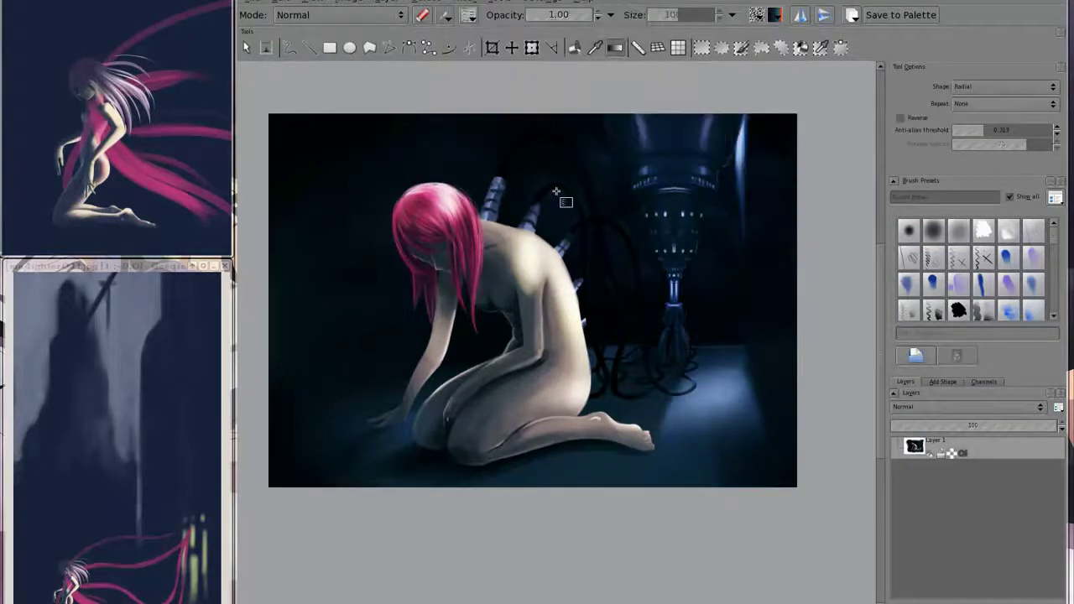
scroll(513, 228, "up", 5)
scroll(516, 217, "down", 3)
left_click_drag(595, 412, 523, 377)
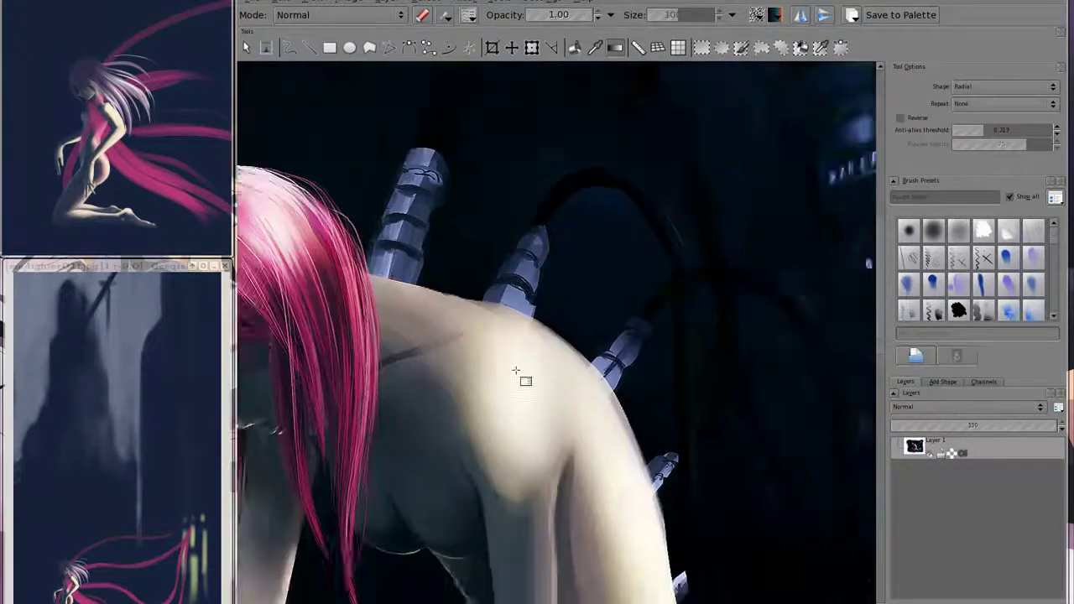
left_click(499, 1)
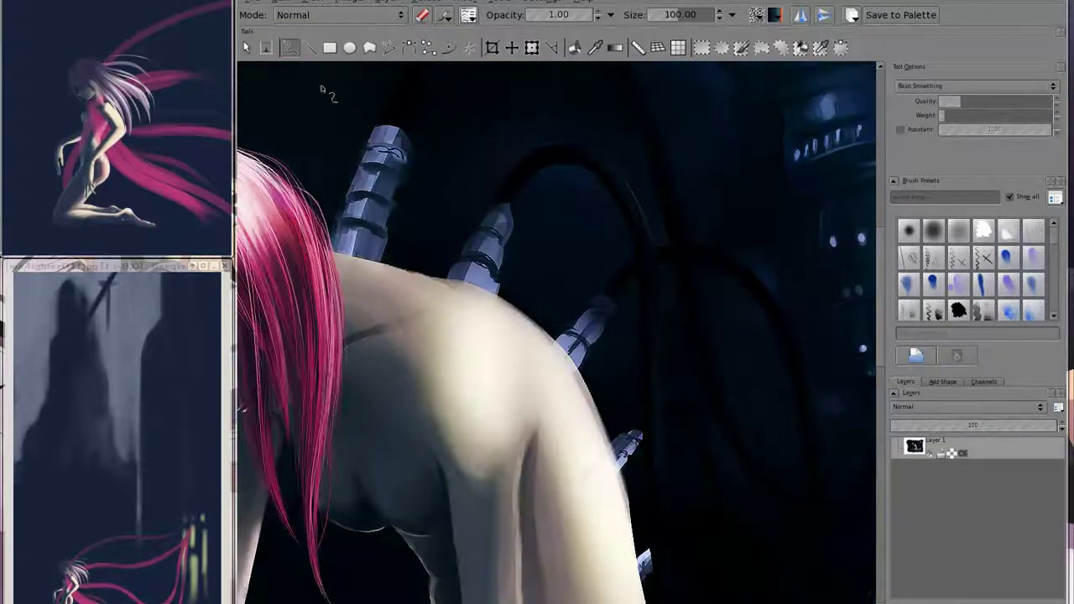
left_click(661, 446)
- Export the painting as a PNG image named 1302-19
left_click(611, 568)
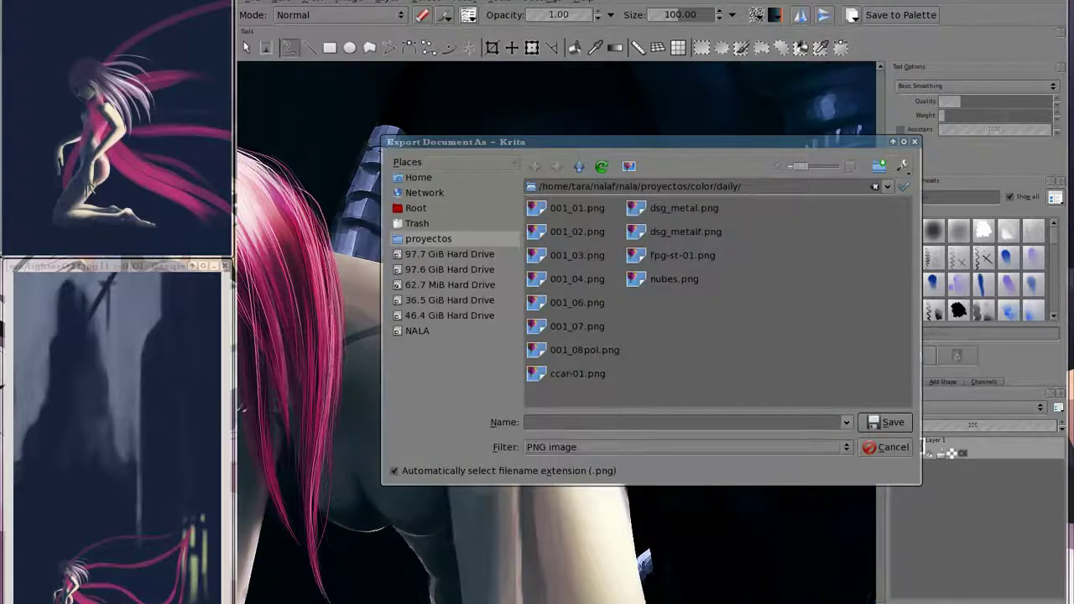
left_click(661, 447)
left_click(587, 323)
left_click(662, 447)
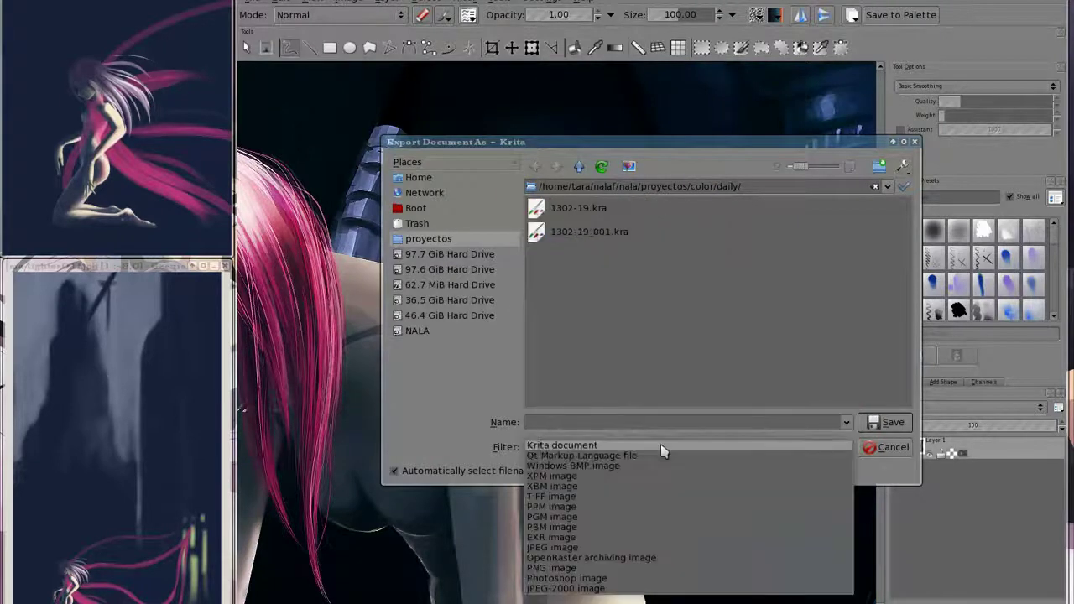
left_click(642, 570)
type("1302-19")
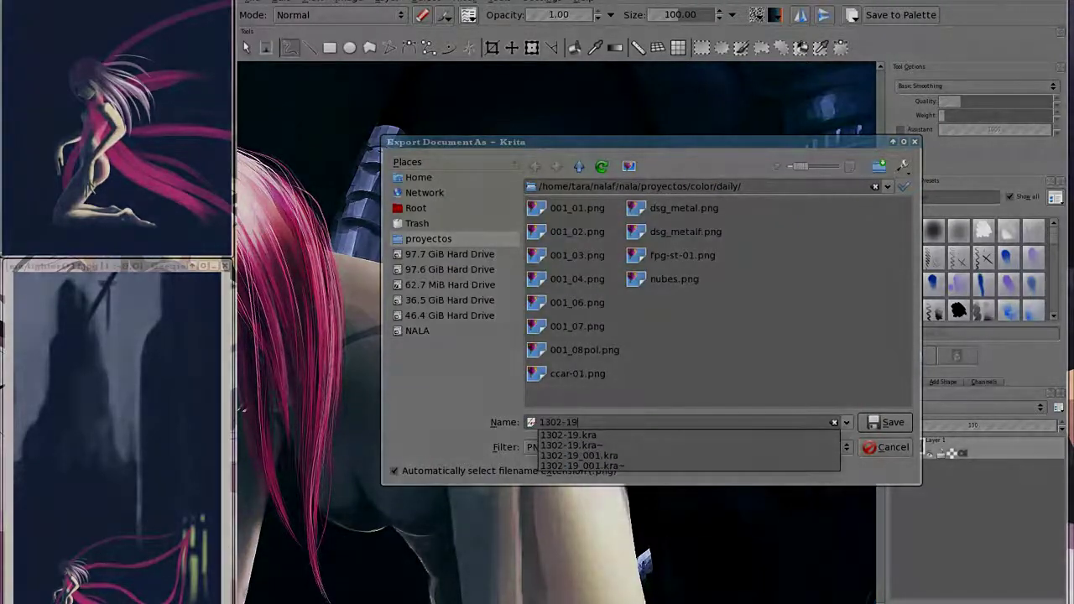
key("Return")
key("Return")
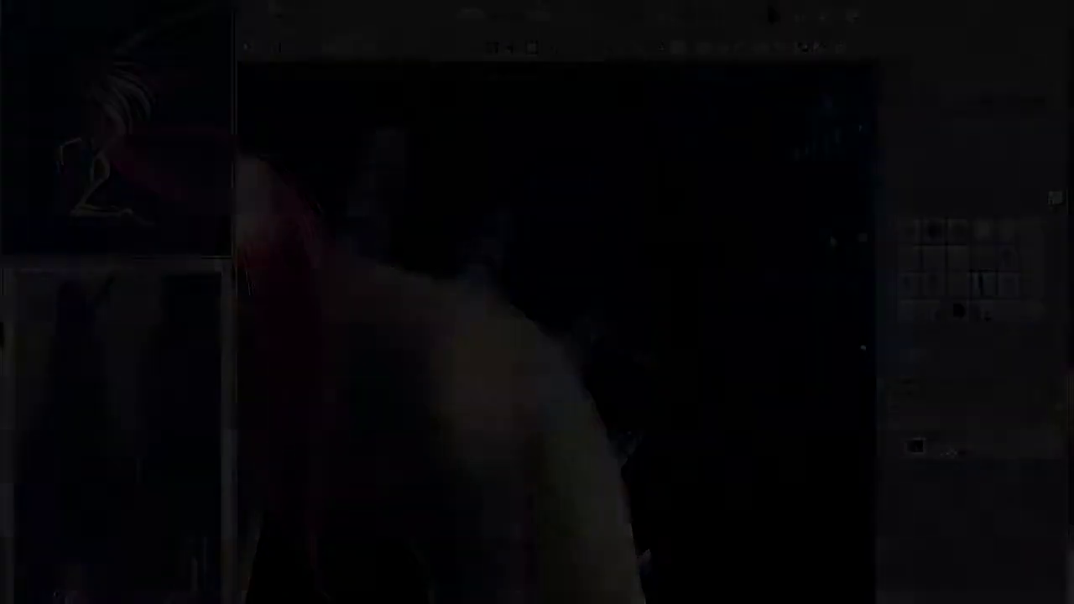